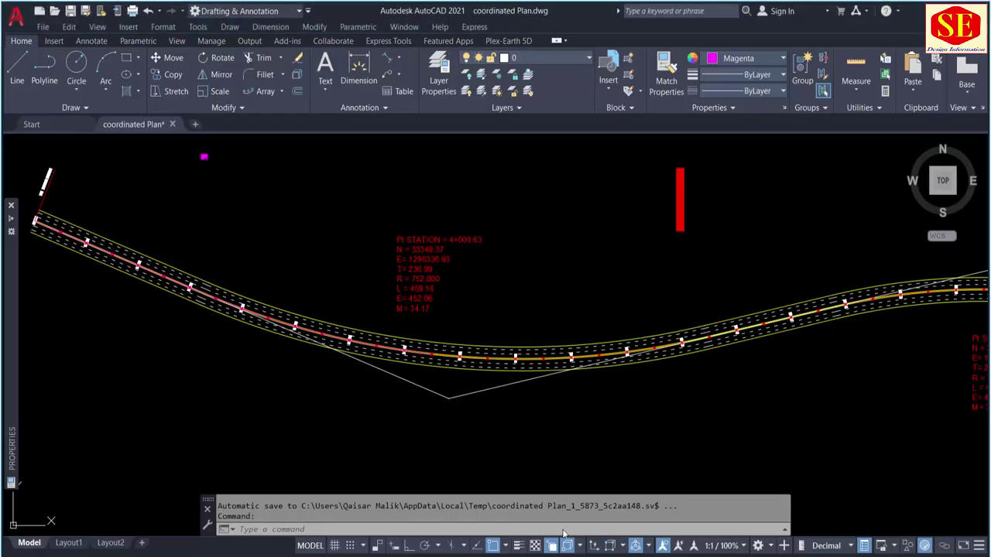
# Step: Zoom and pan across the road plan to inspect its curves and PI STATION labels
pyautogui.scroll(-2, 471, 408)
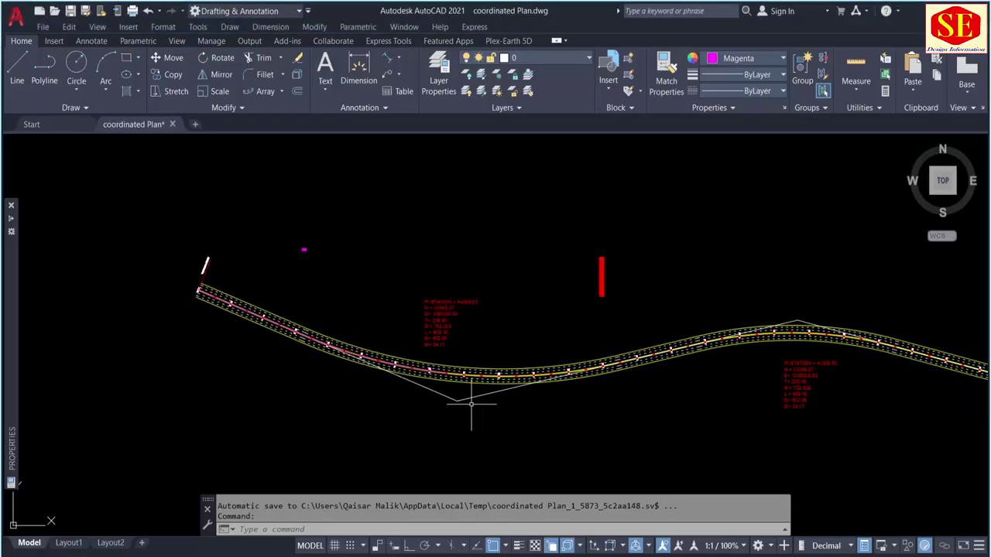
pyautogui.moveTo(658, 376); pyautogui.dragTo(413, 294, button='middle')
pyautogui.scroll(-3, 412, 294)
pyautogui.scroll(4, 414, 297)
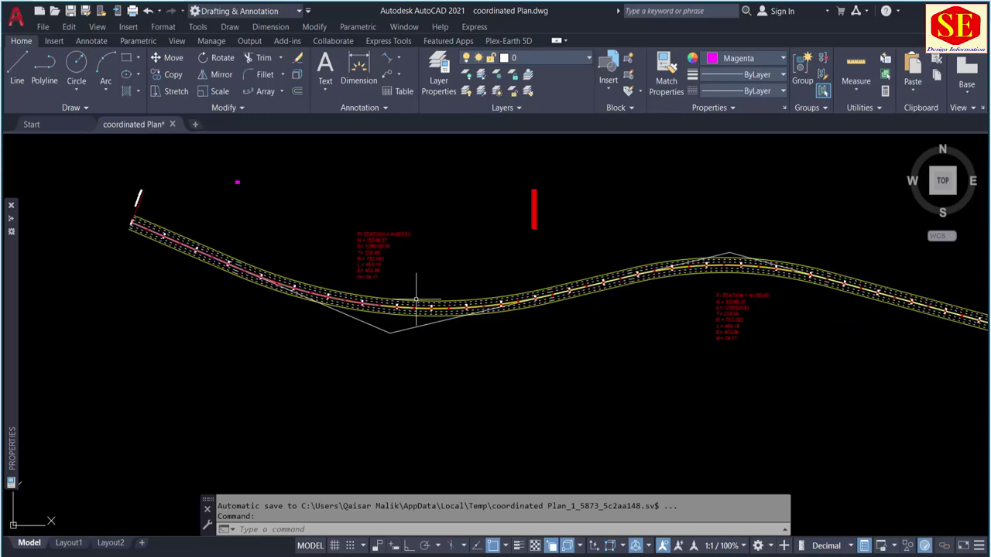
pyautogui.scroll(5, 117, 205)
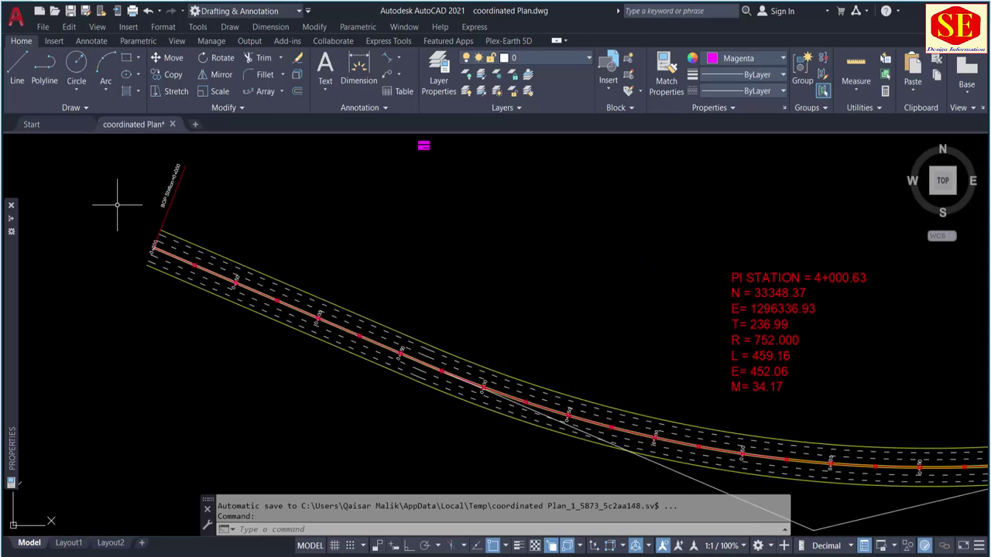
pyautogui.scroll(5, 152, 234)
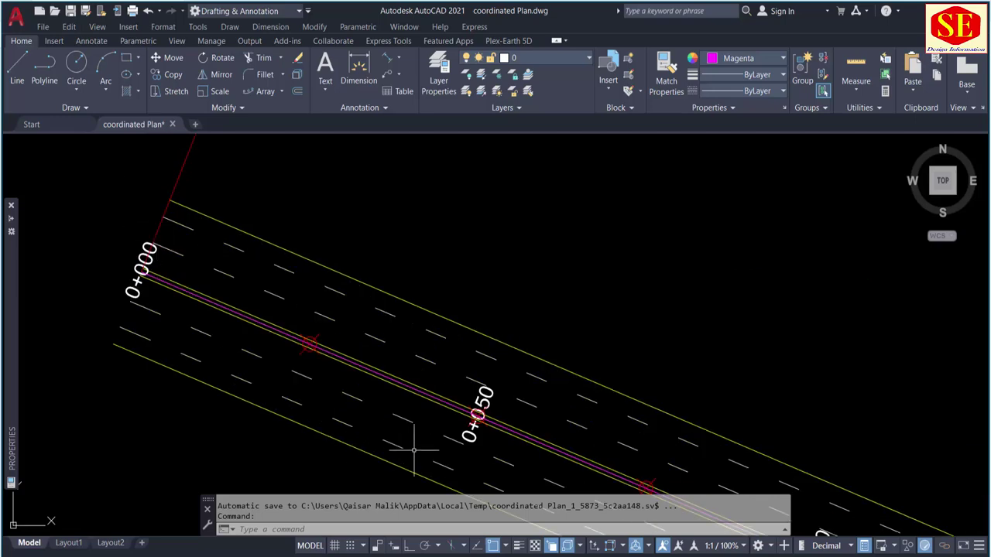
pyautogui.scroll(-5, 320, 322)
pyautogui.scroll(3, 321, 323)
pyautogui.scroll(2, 389, 354)
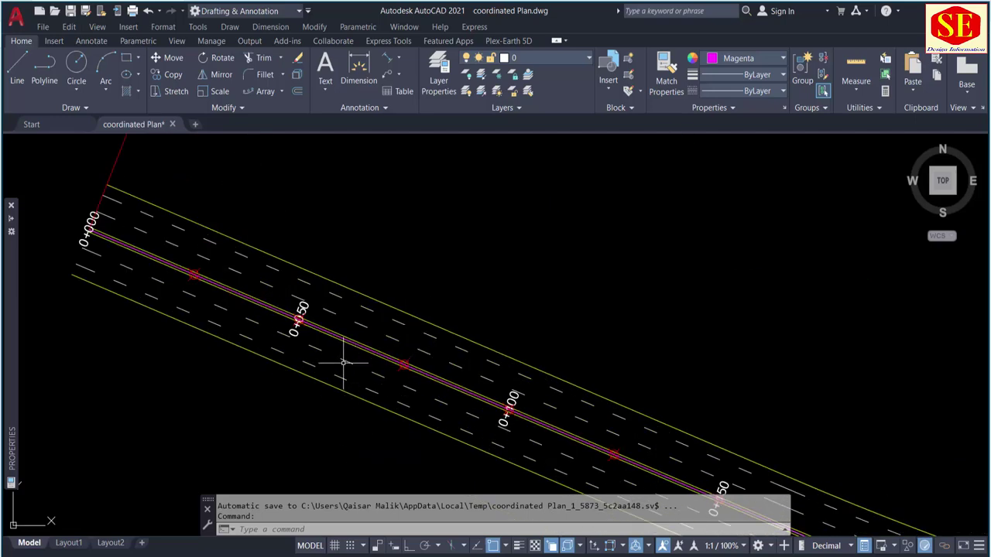
pyautogui.scroll(-6, 343, 349)
pyautogui.moveTo(730, 336); pyautogui.dragTo(564, 214, button='middle')
pyautogui.scroll(2, 559, 219)
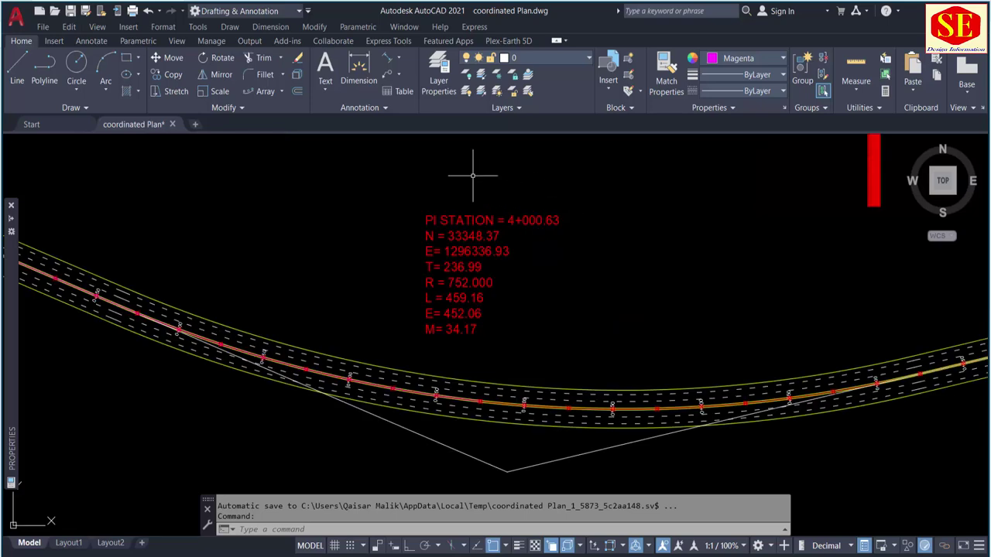
pyautogui.scroll(-3, 438, 238)
pyautogui.scroll(2, 437, 238)
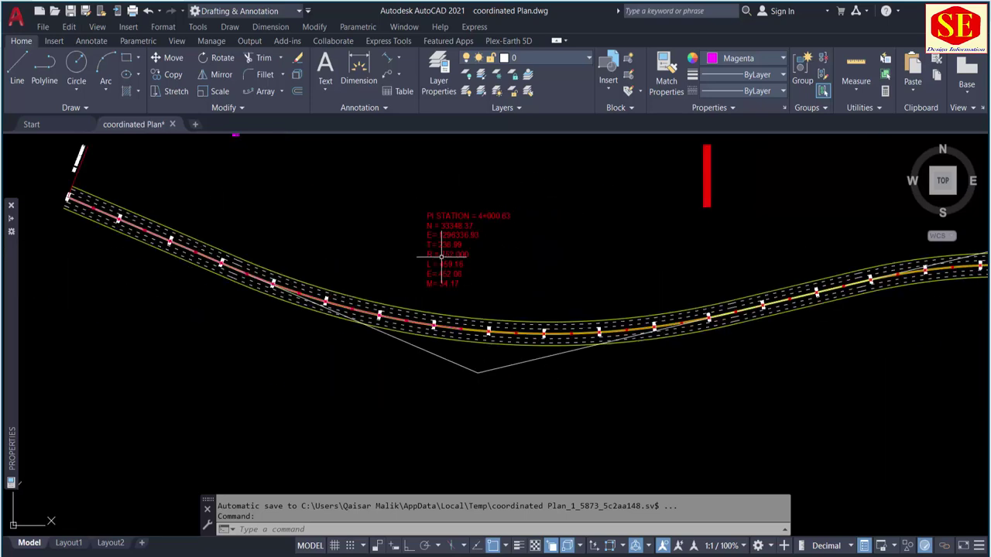
pyautogui.moveTo(720, 287); pyautogui.dragTo(234, 240, button='middle')
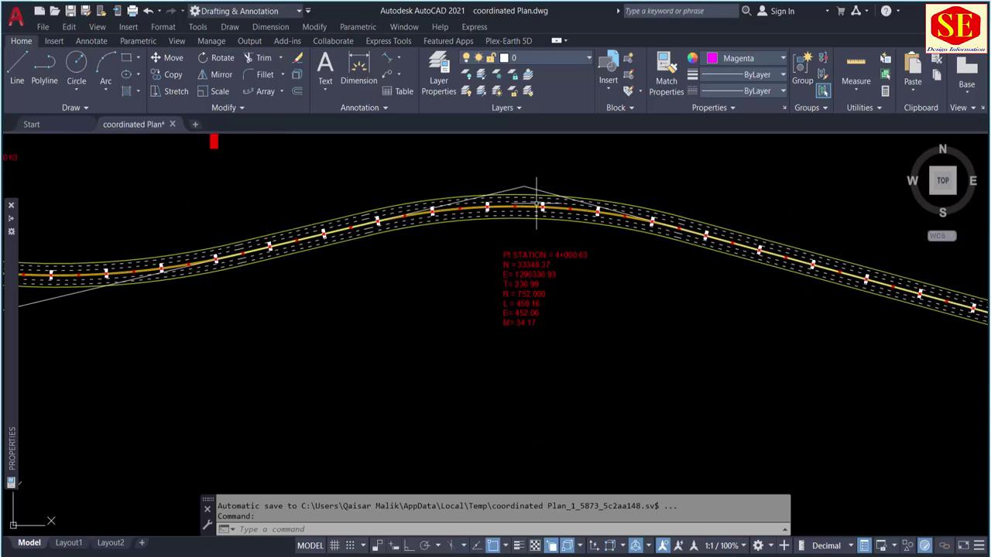
pyautogui.scroll(3, 531, 199)
pyautogui.scroll(-1, 426, 277)
pyautogui.scroll(-2, 426, 276)
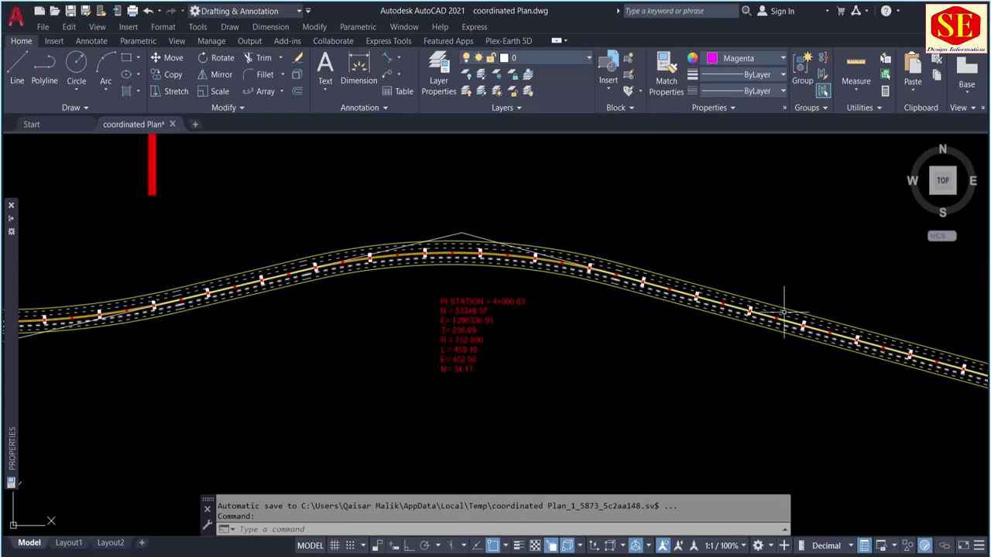
pyautogui.scroll(5, 783, 287)
pyautogui.scroll(-6, 624, 276)
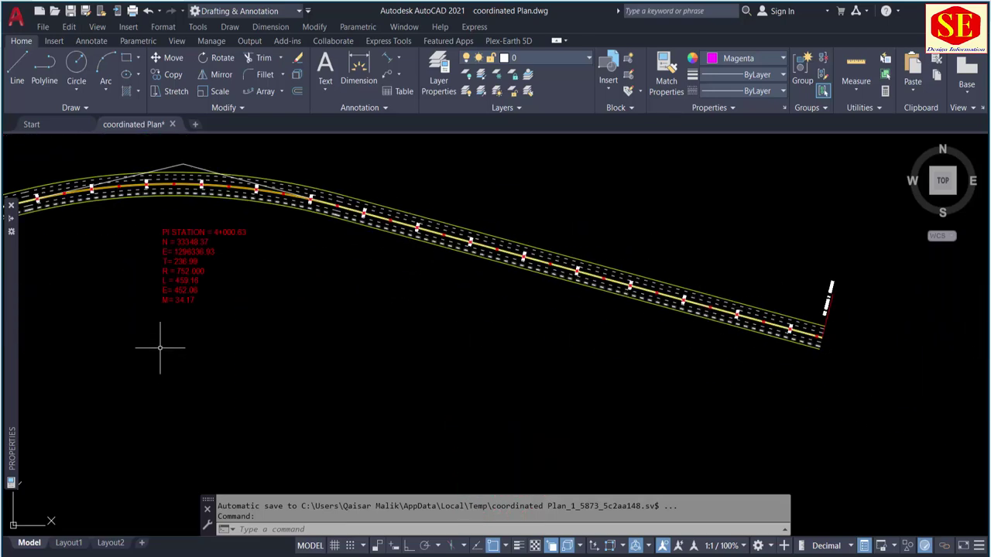
pyautogui.moveTo(160, 348); pyautogui.dragTo(613, 370, button='middle')
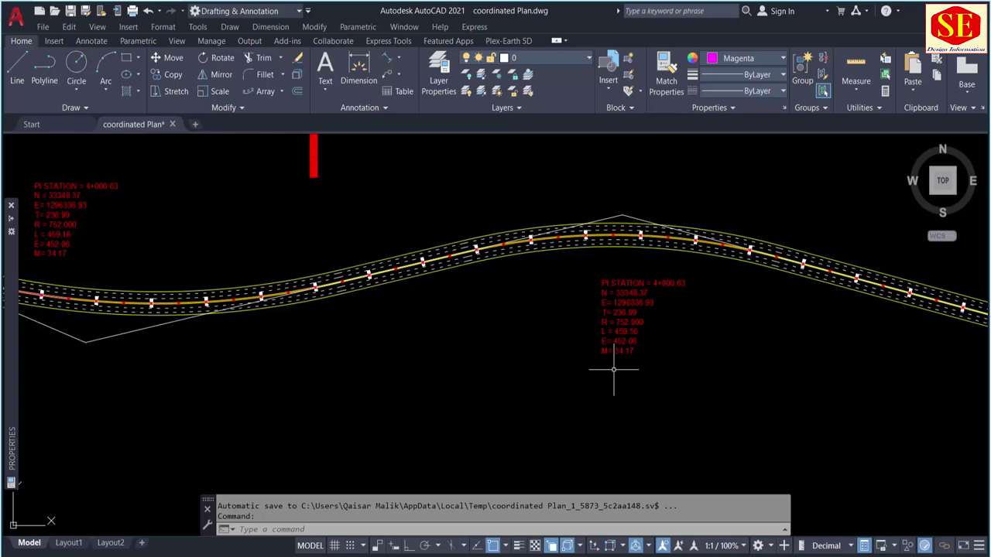
pyautogui.moveTo(277, 331); pyautogui.dragTo(552, 347, button='middle')
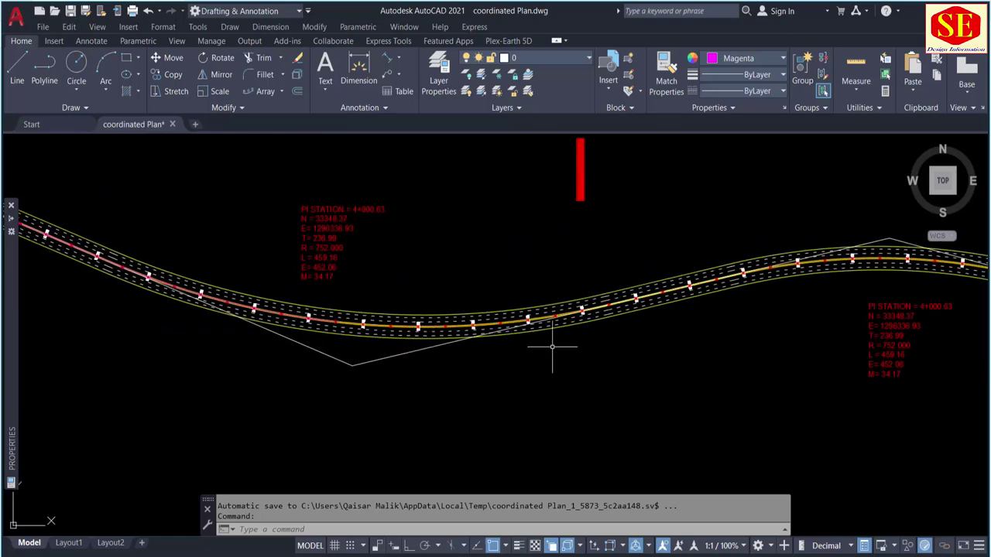
pyautogui.scroll(6, 584, 175)
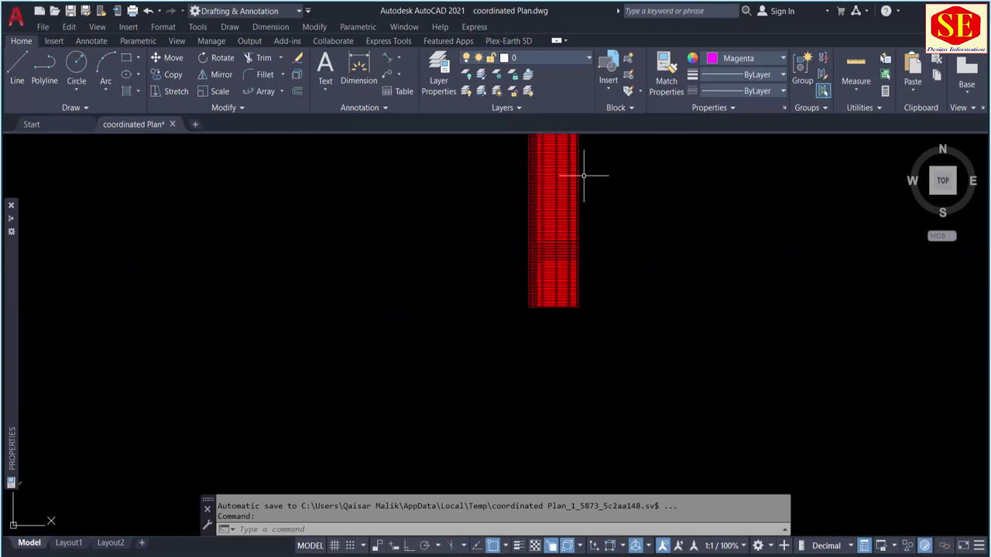
pyautogui.scroll(5, 584, 176)
pyautogui.scroll(2, 481, 252)
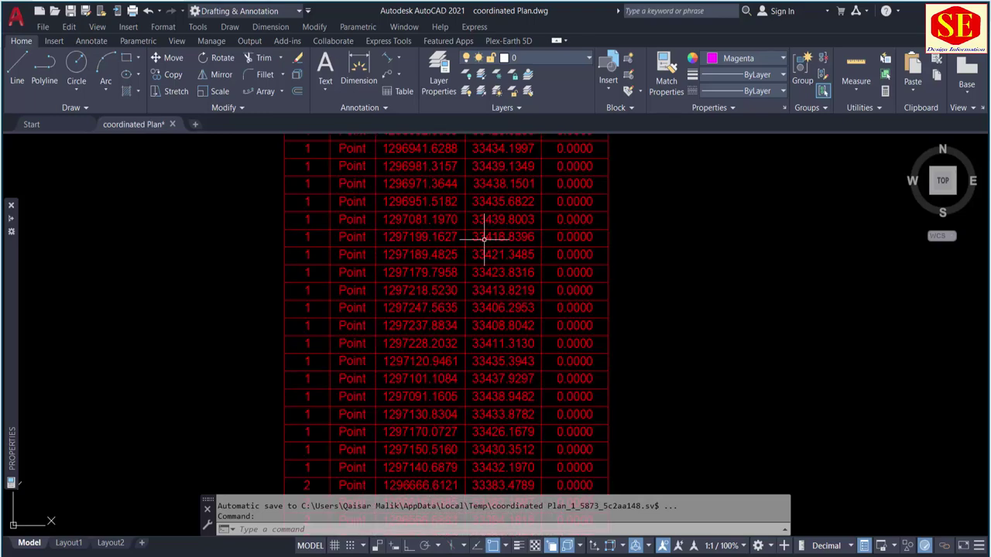
pyautogui.scroll(-3, 484, 240)
pyautogui.scroll(-3, 482, 240)
pyautogui.scroll(-2, 482, 431)
pyautogui.scroll(5, 452, 377)
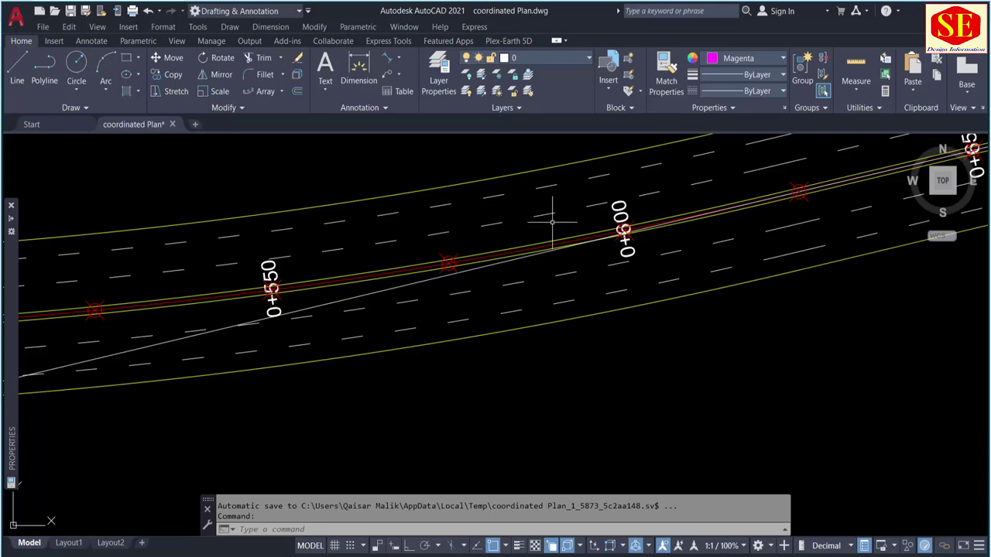
# Step: Check Sheet1 of the coordinated Plan Excel workbook, then return to AutoCAD
pyautogui.click(492, 556)
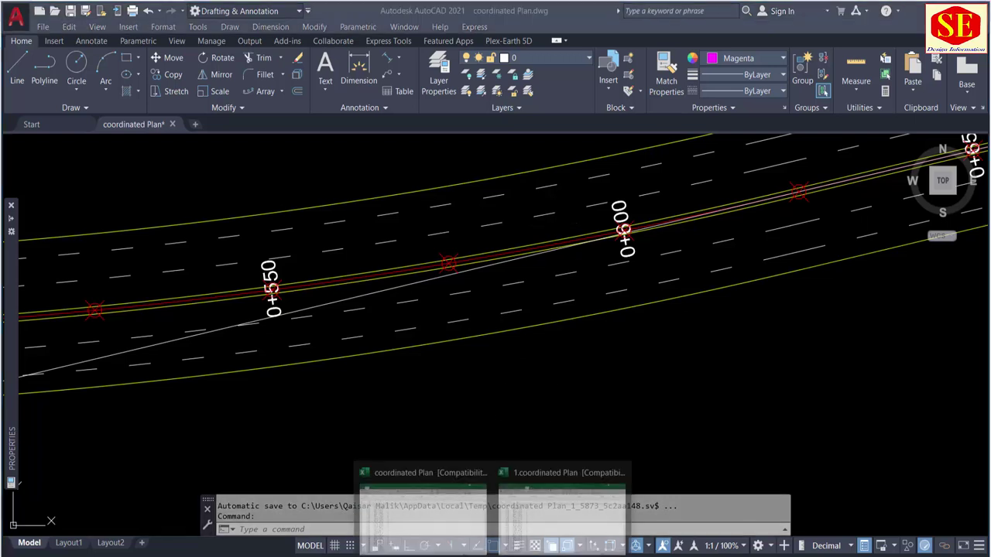
pyautogui.click(546, 517)
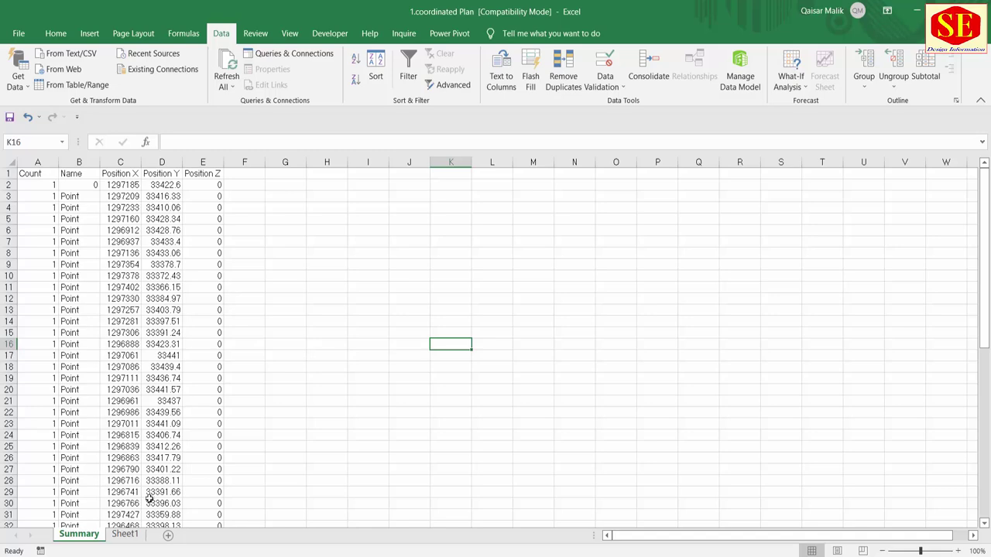
pyautogui.click(126, 535)
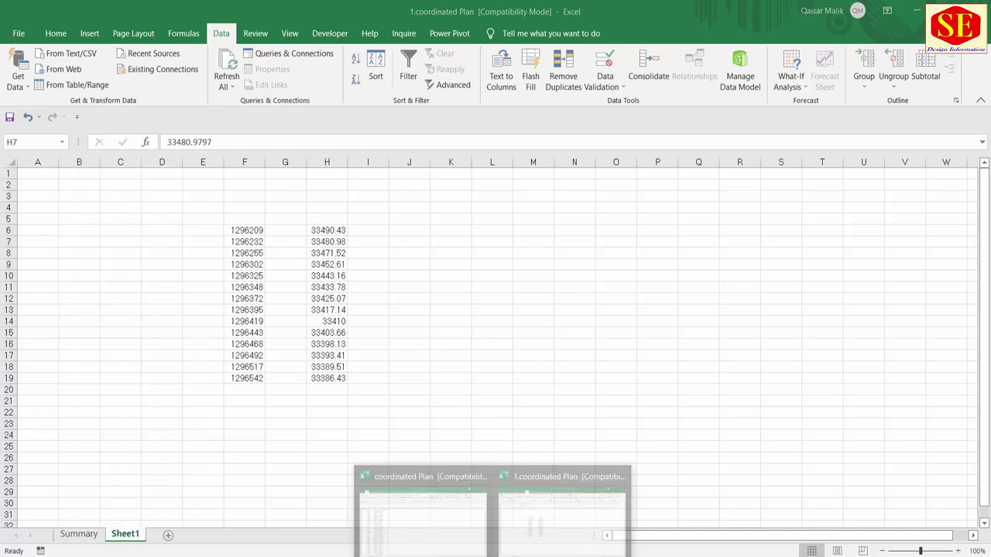
pyautogui.click(384, 525)
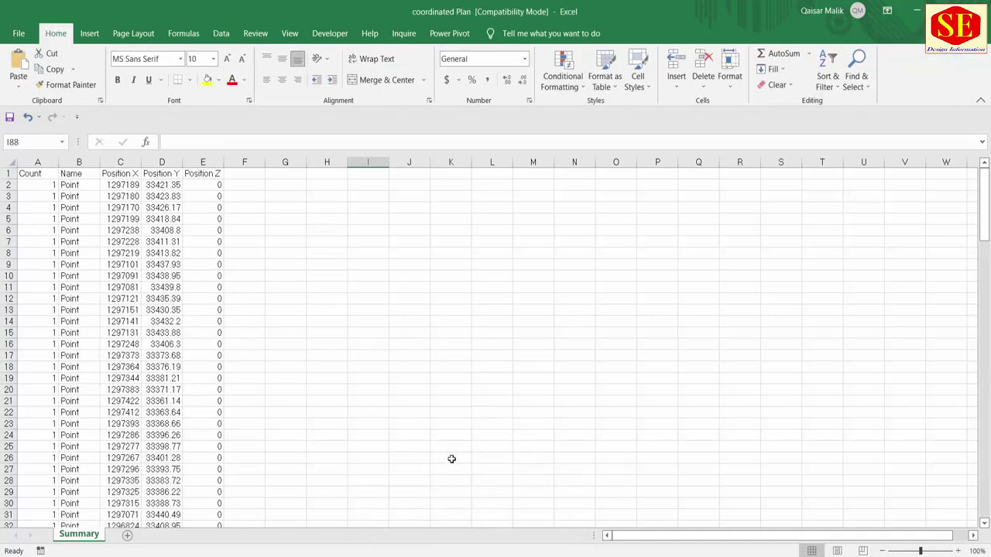
pyautogui.hotkey('alt', 'Tab')
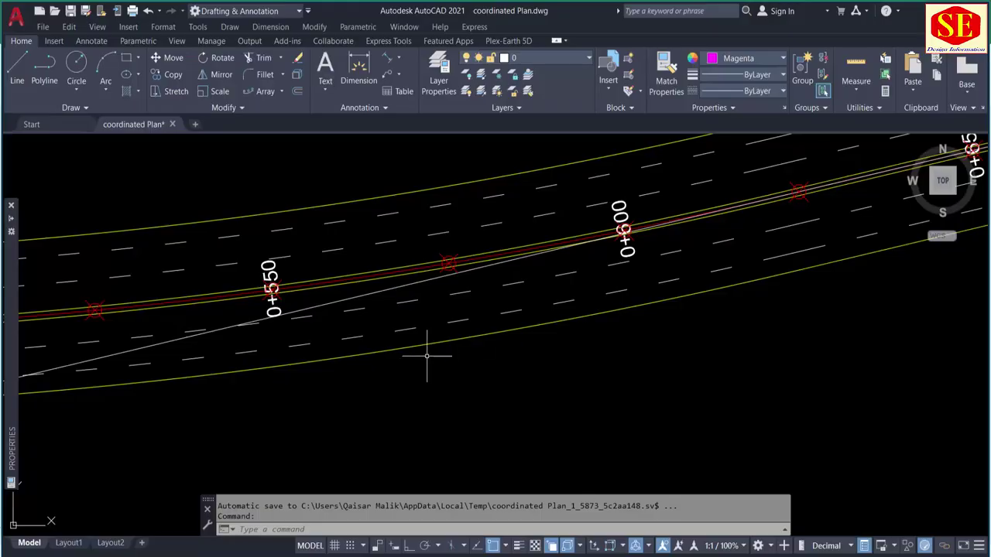
# Step: Zoom in on the road curve and its PI STATION text in Drawing1
pyautogui.scroll(-2, 627, 323)
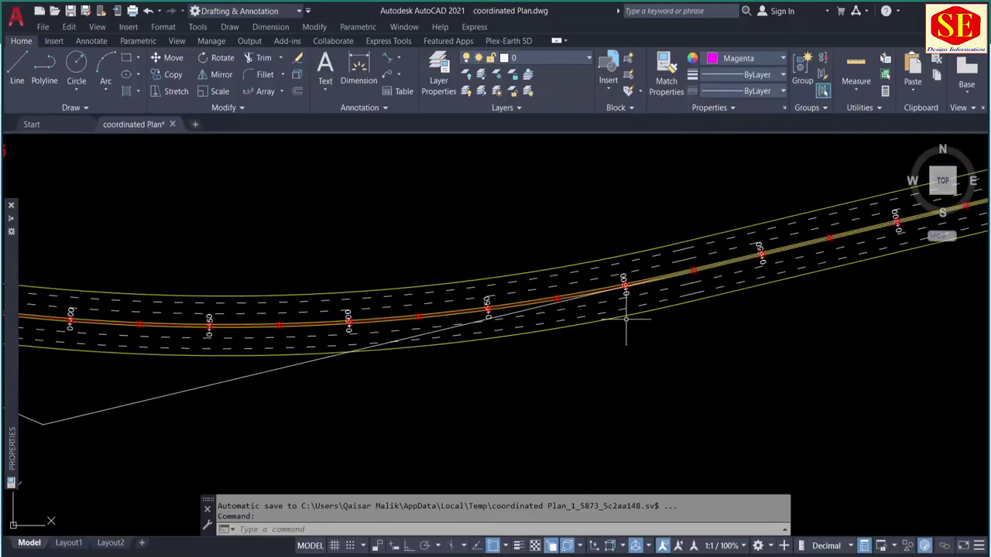
pyautogui.scroll(-2, 626, 319)
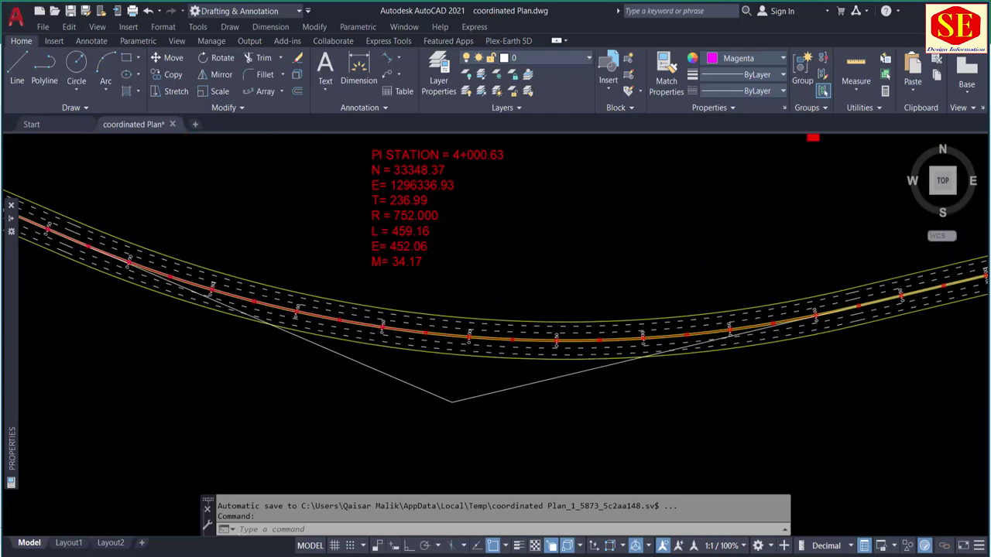
pyautogui.moveTo(385, 346); pyautogui.dragTo(596, 360, button='middle')
pyautogui.scroll(4, 406, 339)
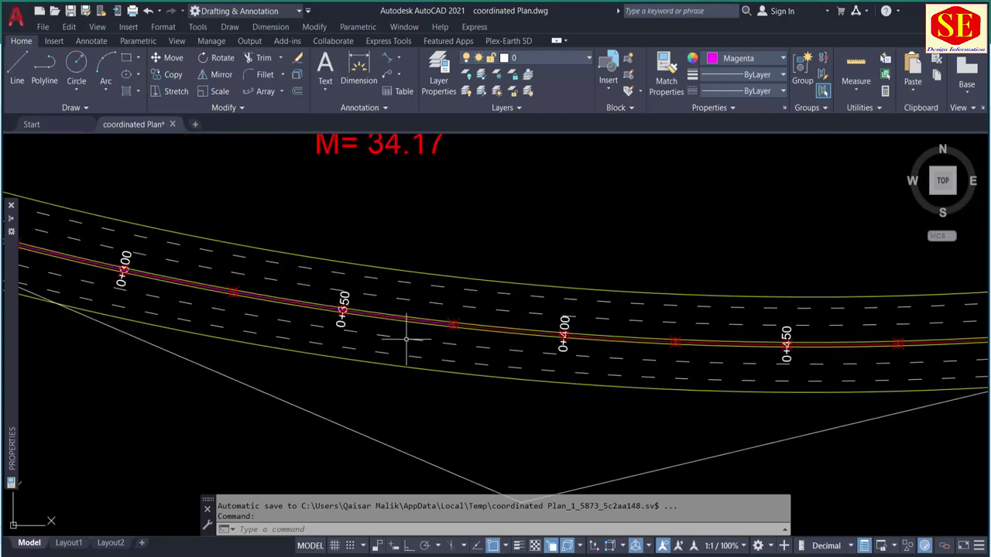
pyautogui.scroll(-4, 488, 307)
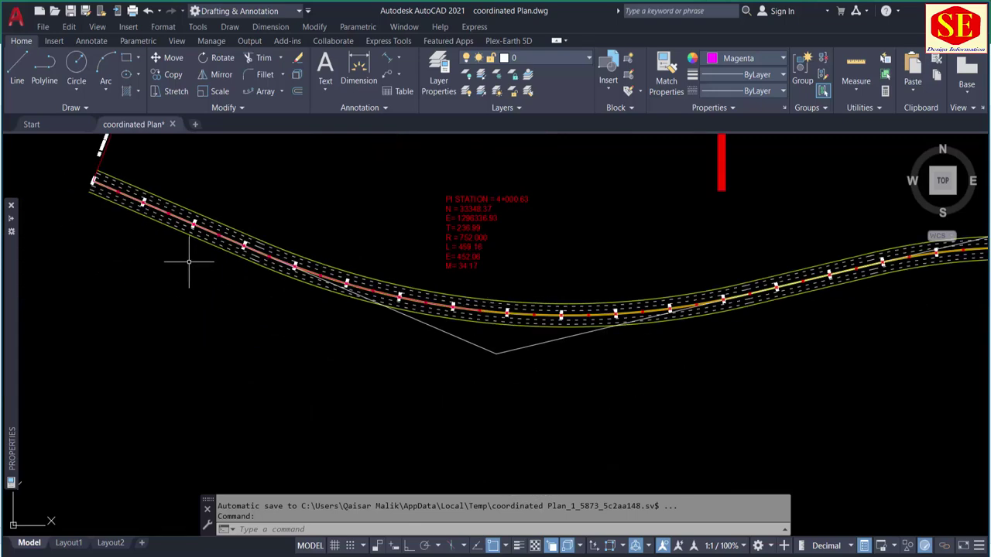
pyautogui.scroll(2, 141, 189)
pyautogui.scroll(2, 140, 192)
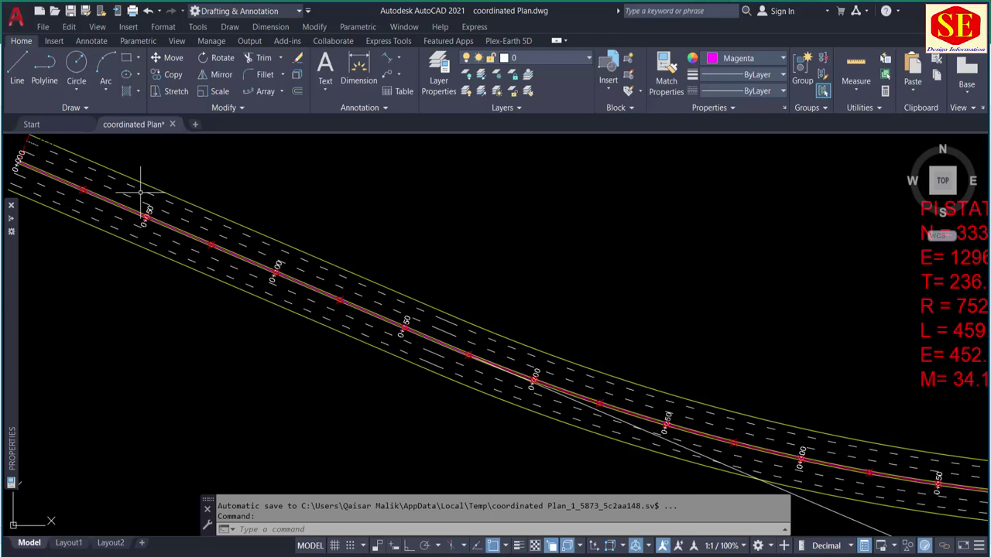
pyautogui.scroll(2, 256, 259)
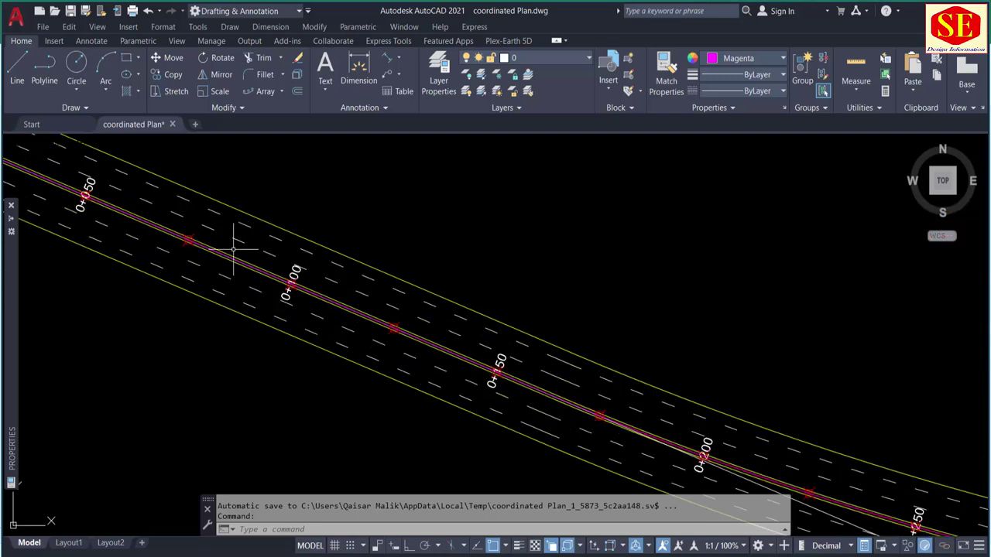
pyautogui.scroll(-1, 412, 325)
pyautogui.scroll(-1, 387, 328)
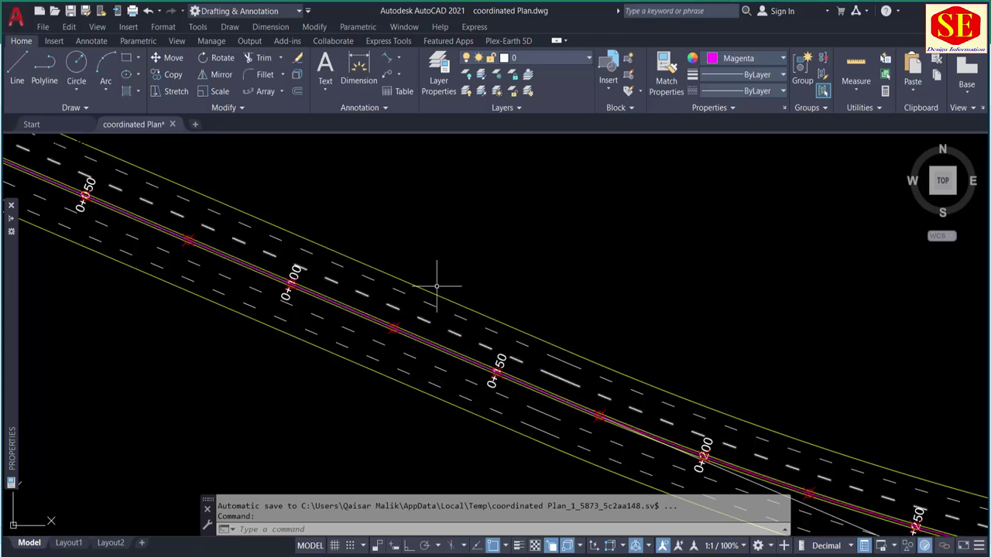
pyautogui.scroll(-1, 434, 279)
pyautogui.scroll(-2, 437, 254)
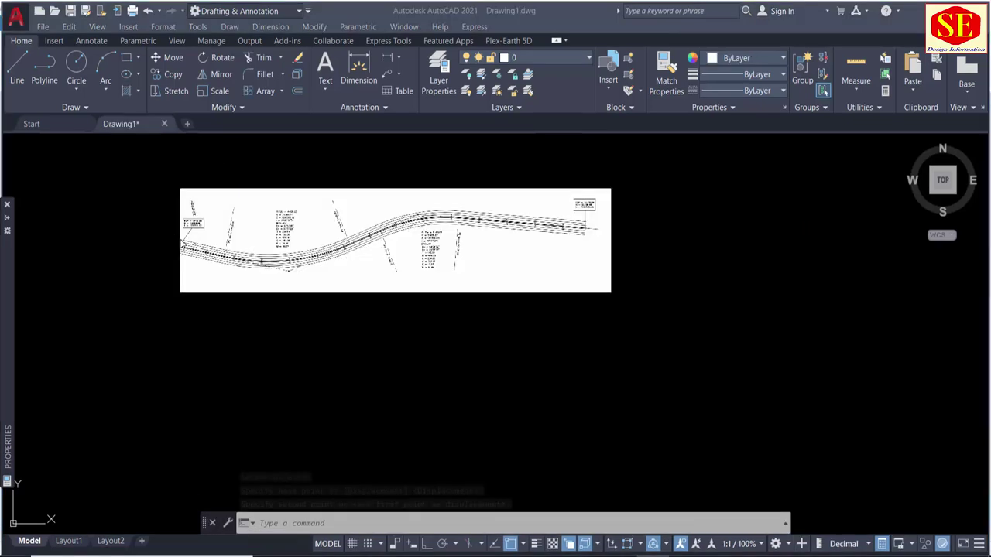
pyautogui.scroll(2, 177, 224)
pyautogui.scroll(2, 177, 224)
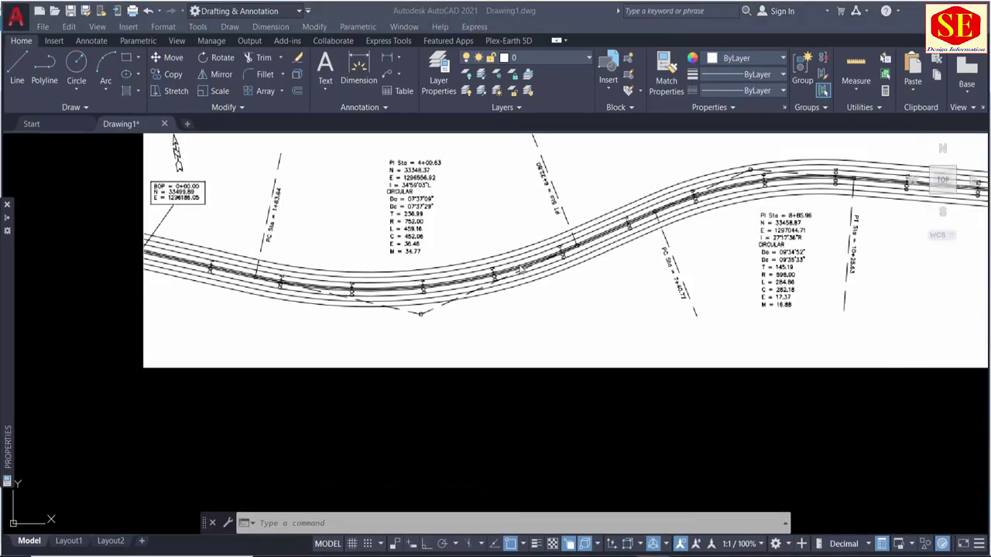
pyautogui.scroll(-1, 685, 248)
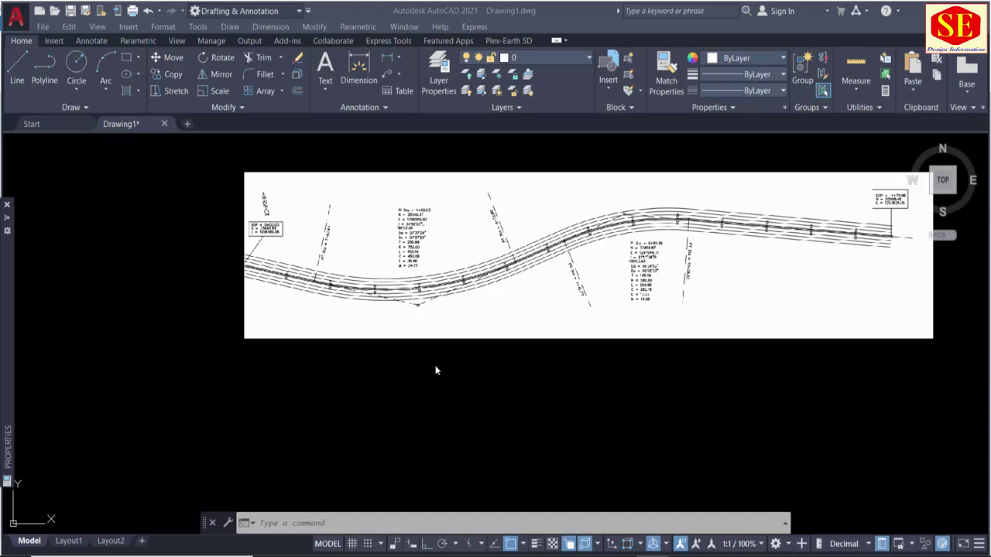
pyautogui.scroll(4, 265, 232)
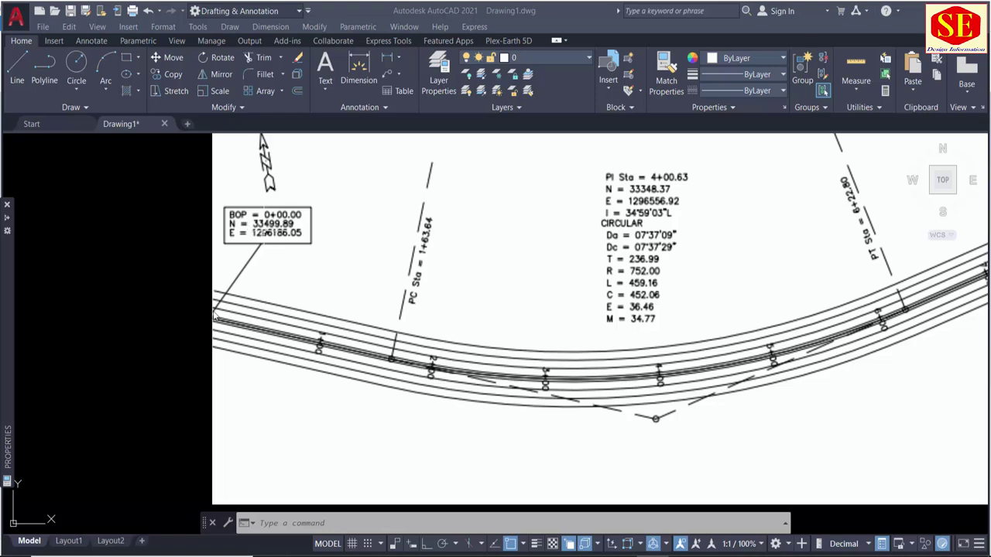
pyautogui.scroll(-2, 216, 315)
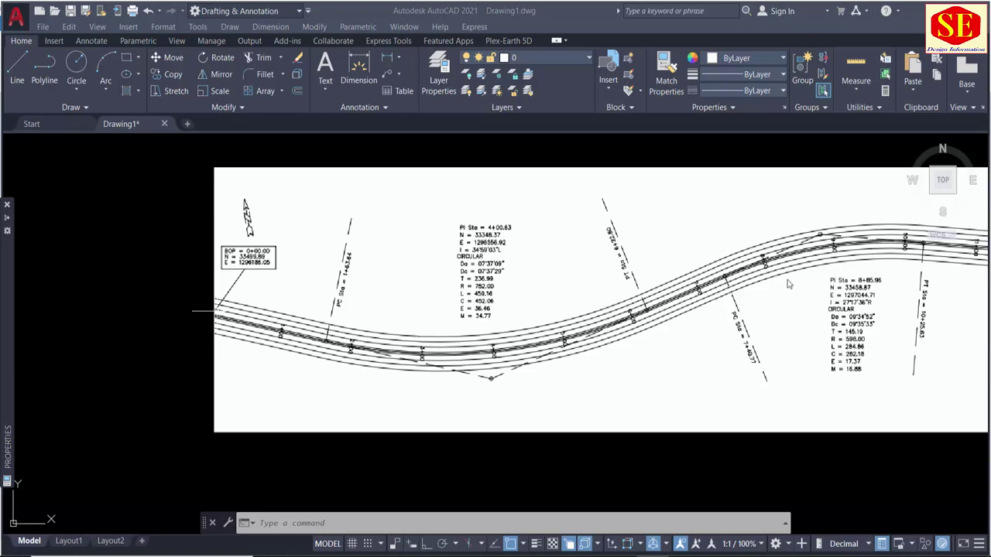
pyautogui.scroll(2, 584, 318)
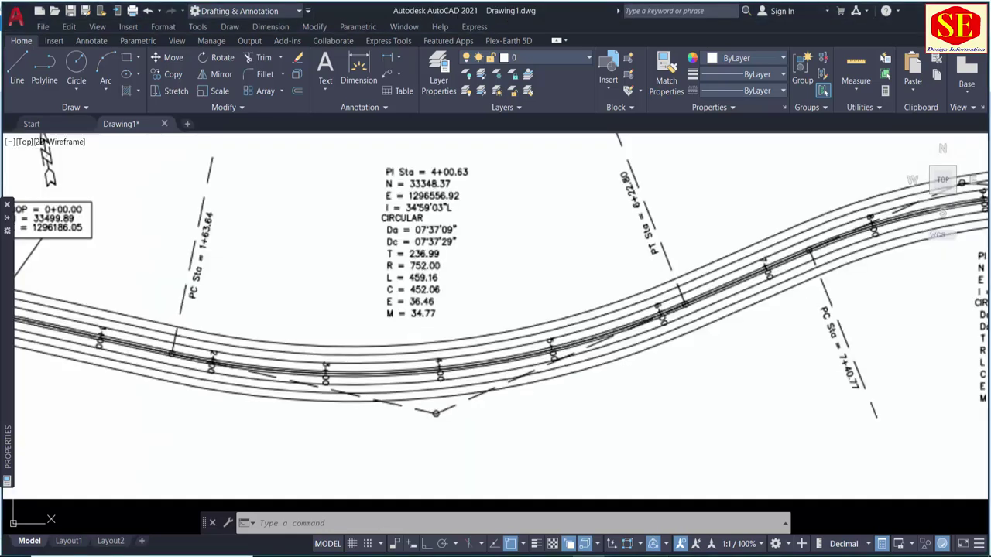
pyautogui.scroll(-4, 519, 299)
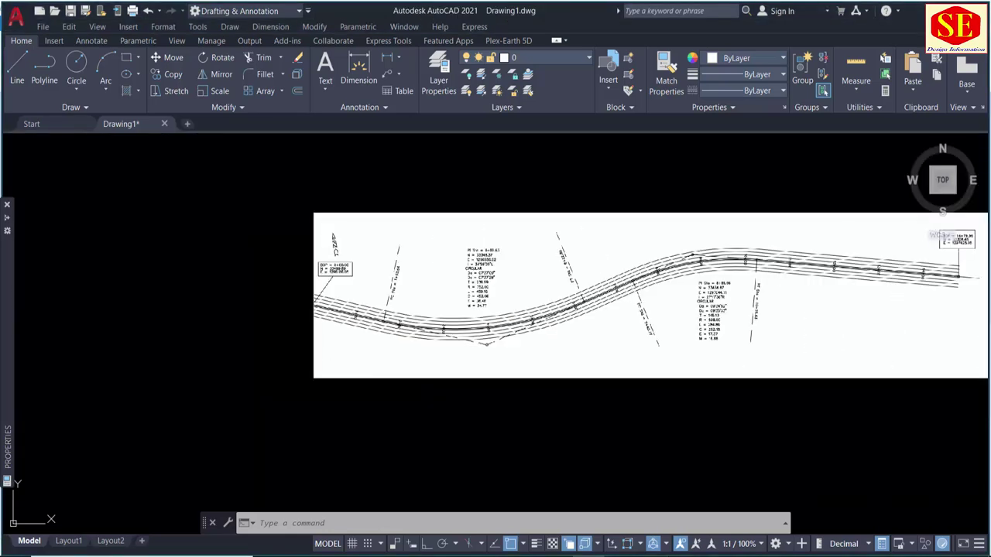
pyautogui.scroll(4, 958, 245)
pyautogui.scroll(-2, 653, 267)
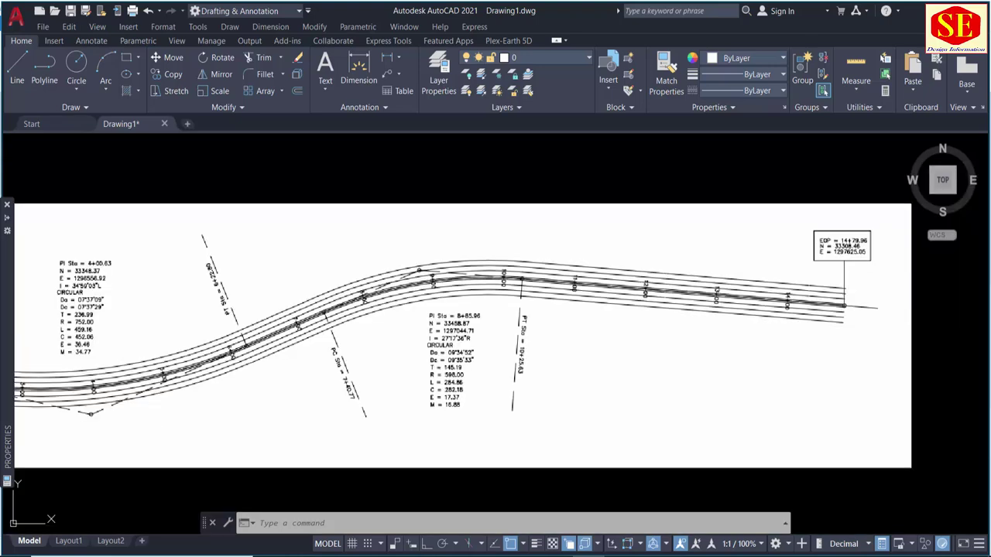
pyautogui.scroll(-4, 621, 277)
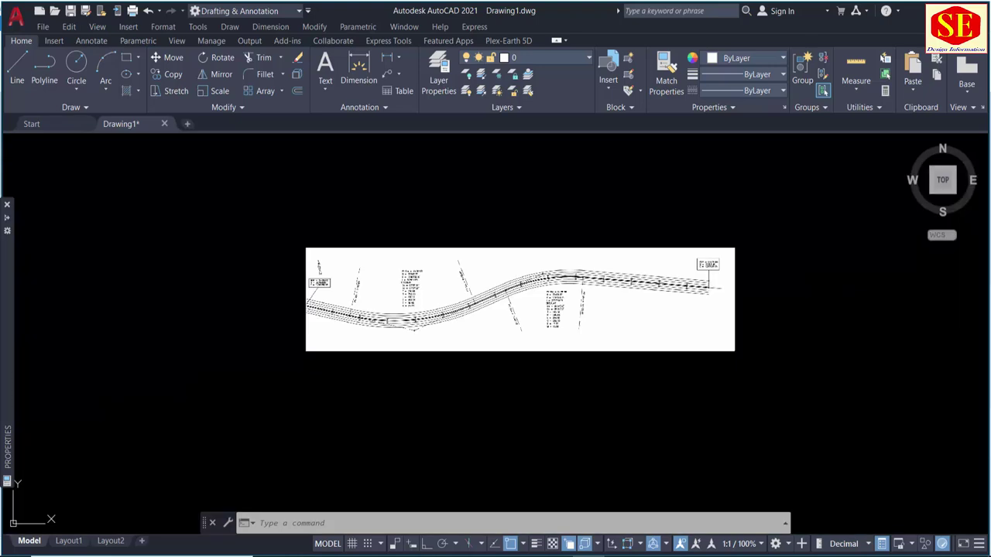
pyautogui.scroll(2, 380, 328)
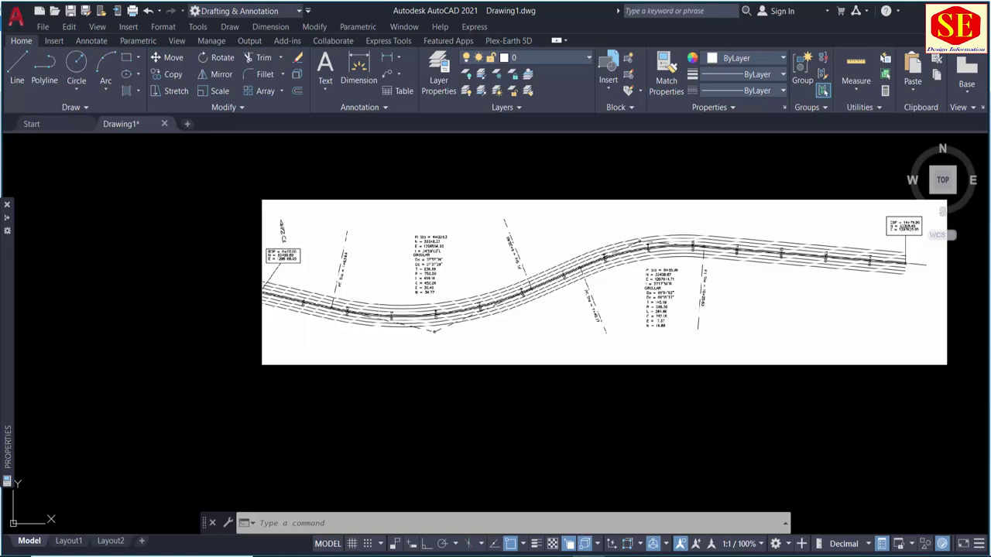
pyautogui.moveTo(400, 375); pyautogui.dragTo(378, 323, button='middle')
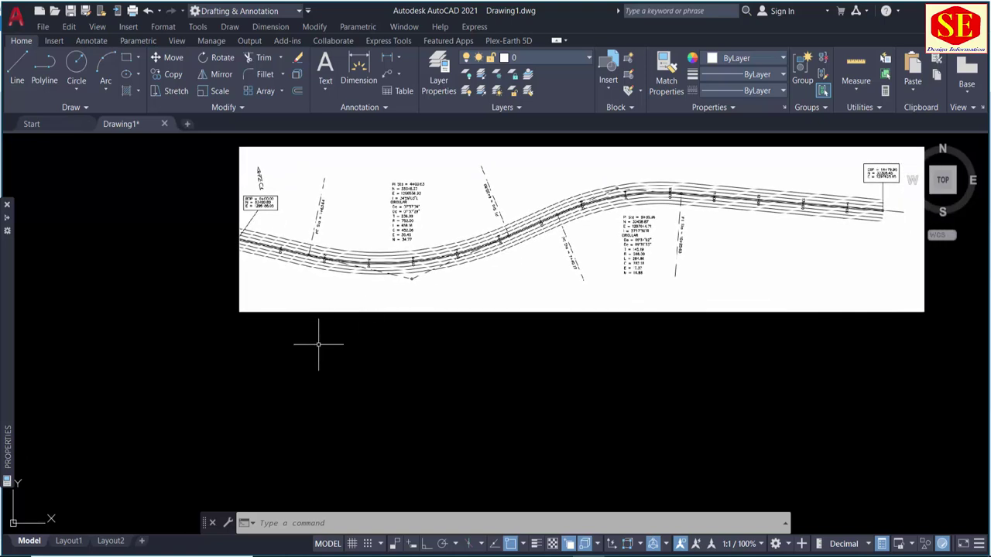
# Step: Start a polyline with PL at the BOP point 1296186.05,33499.89
pyautogui.write('pl')
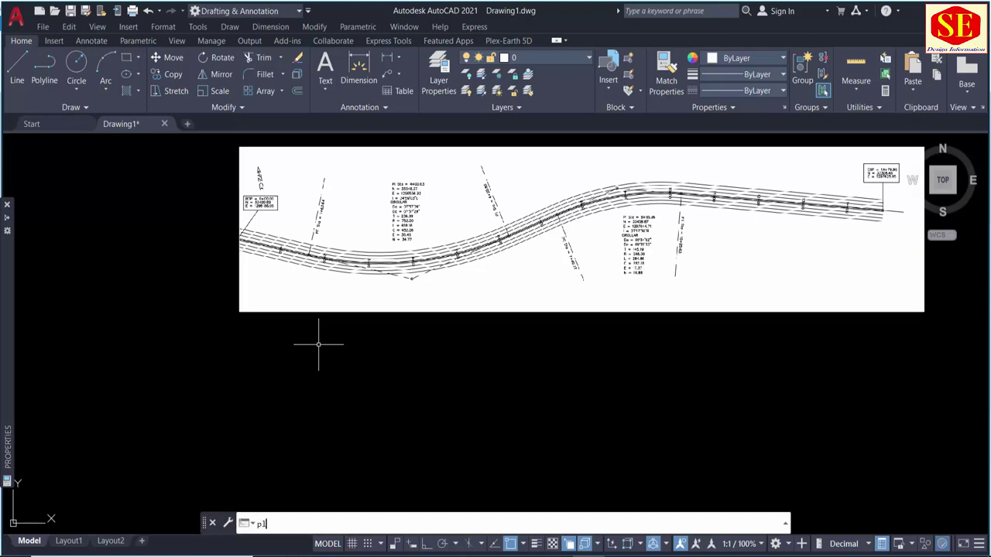
pyautogui.press('Return')
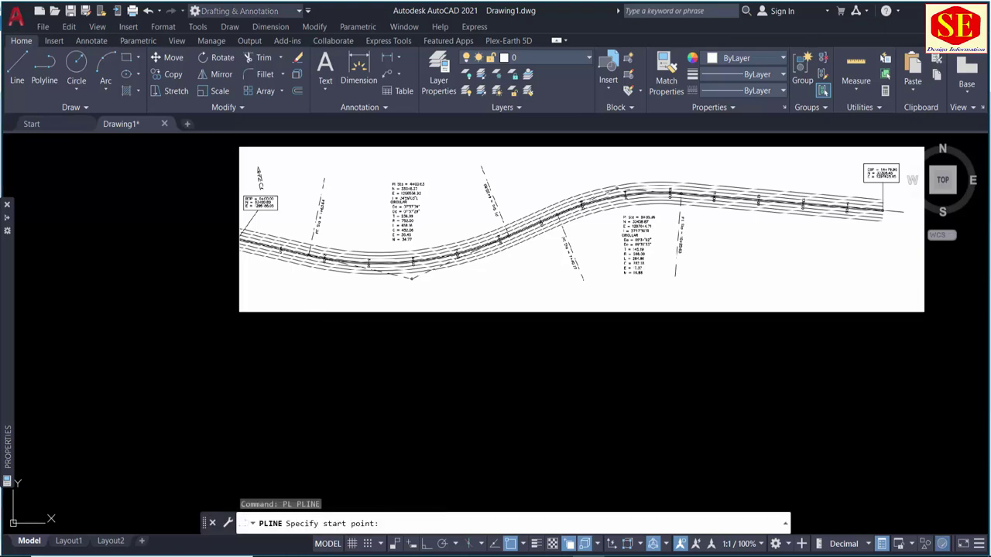
pyautogui.scroll(4, 263, 193)
pyautogui.scroll(2, 259, 215)
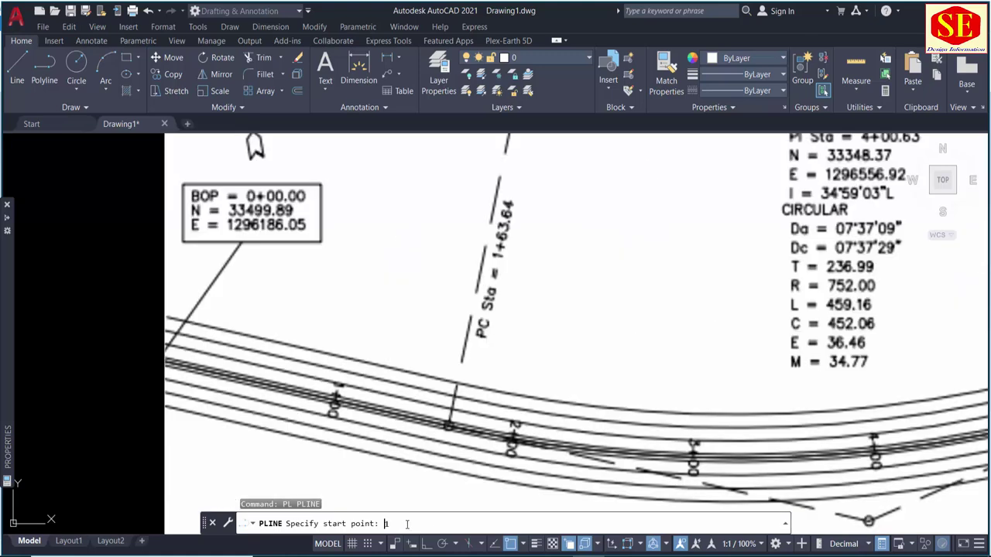
pyautogui.write('2')
pyautogui.press('BackSpace')
pyautogui.write('2')
pyautogui.write('96186.')
pyautogui.write('05')
pyautogui.write(',')
pyautogui.write('334')
pyautogui.write('99.8')
pyautogui.write('9')
pyautogui.press('Return')
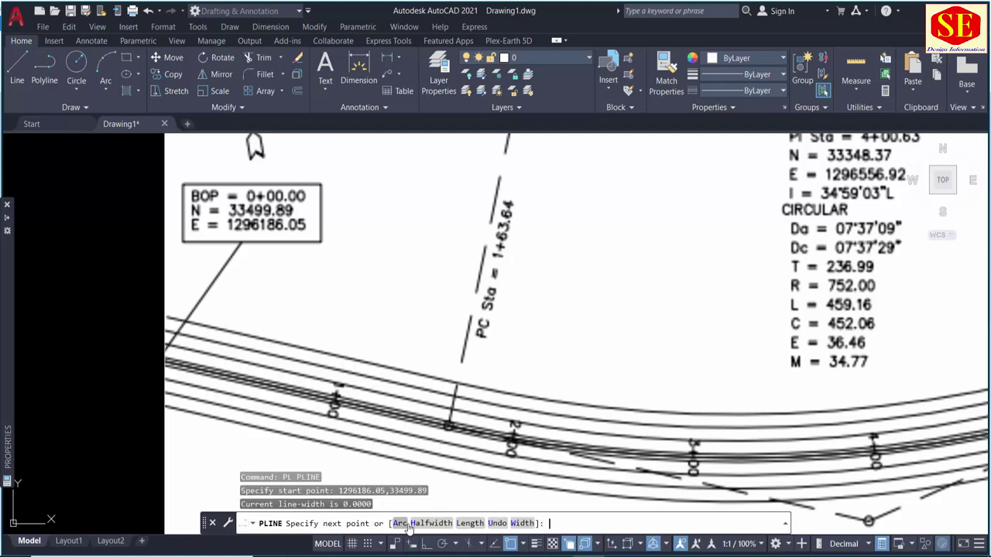
# Step: Add the next polyline vertex at the first PI, 1296556.92,33348.37
pyautogui.scroll(-3, 364, 342)
pyautogui.scroll(-2, 363, 342)
pyautogui.scroll(-2, 379, 371)
pyautogui.scroll(3, 379, 363)
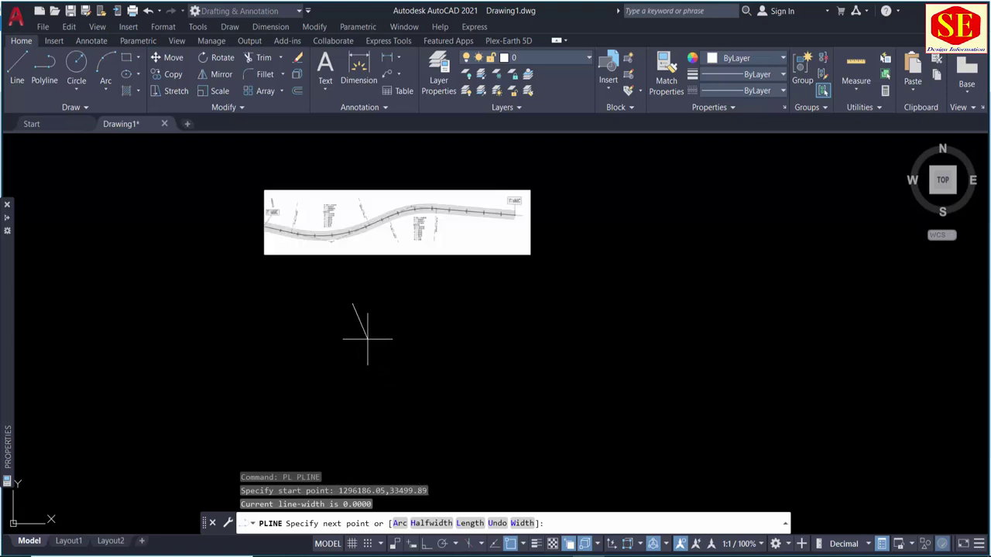
pyautogui.scroll(2, 348, 318)
pyautogui.scroll(-4, 347, 309)
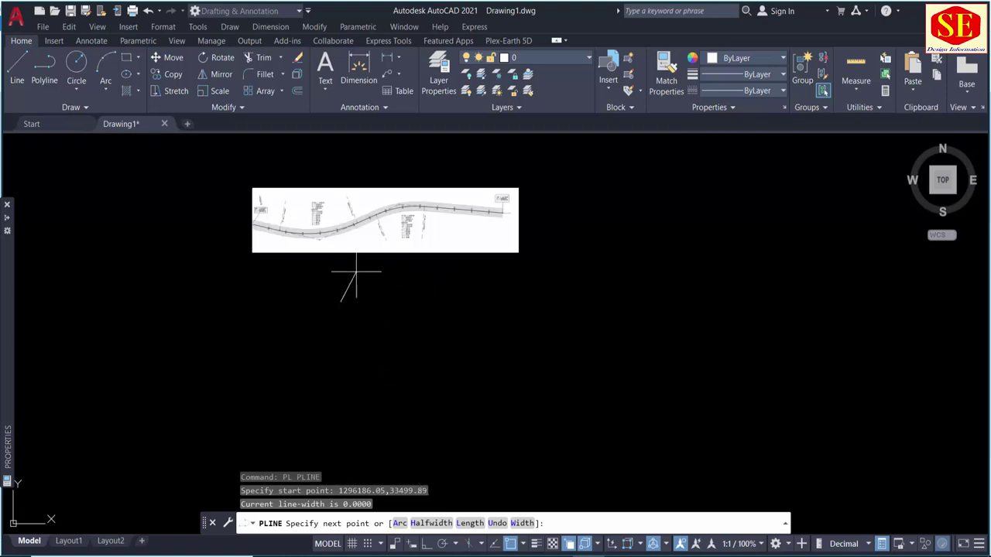
pyautogui.scroll(4, 352, 272)
pyautogui.scroll(-2, 370, 297)
pyautogui.scroll(-1, 349, 325)
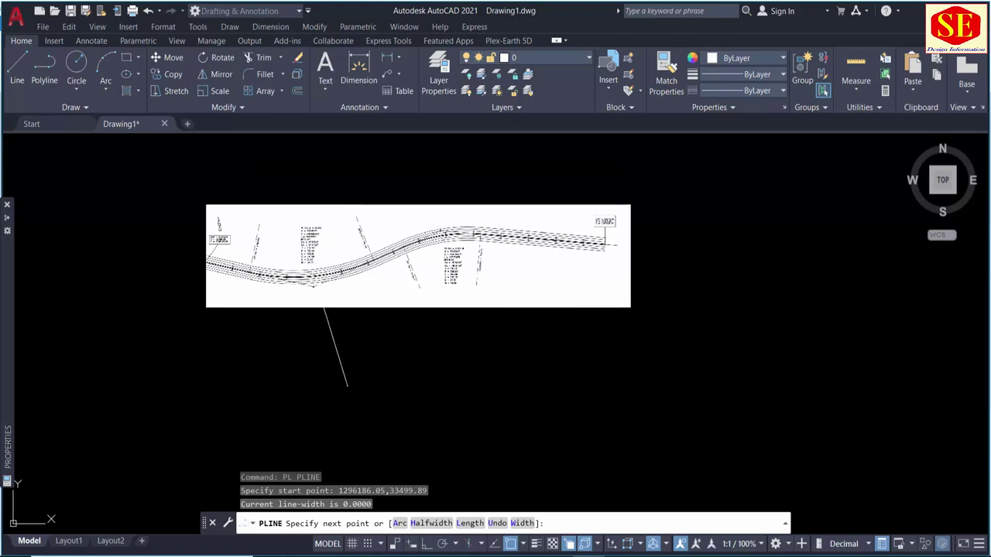
pyautogui.scroll(5, 340, 337)
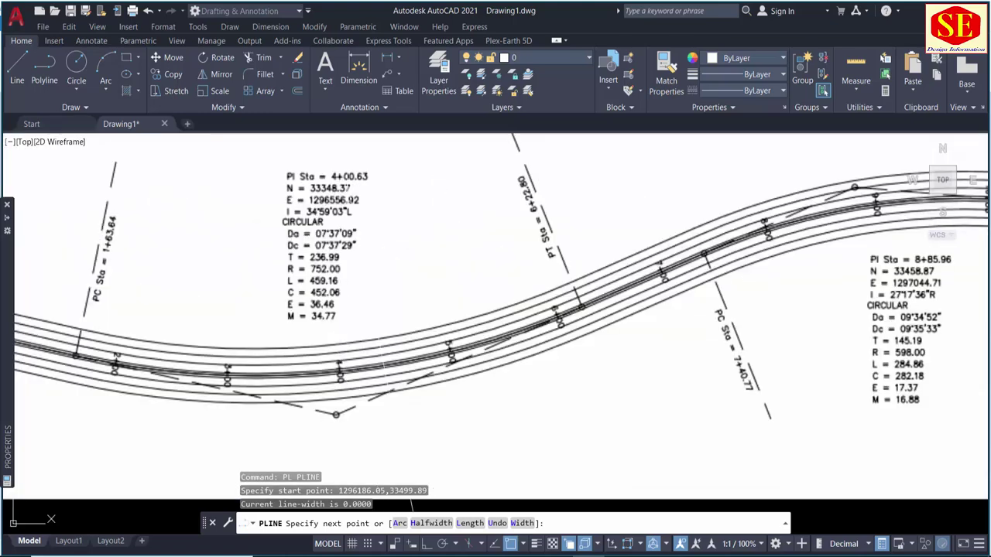
pyautogui.scroll(2, 339, 199)
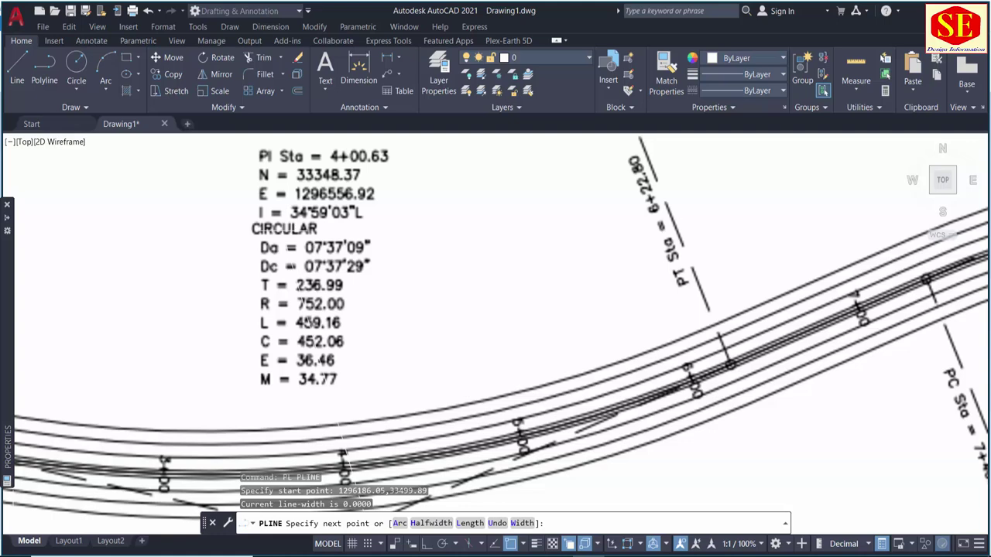
pyautogui.write('12')
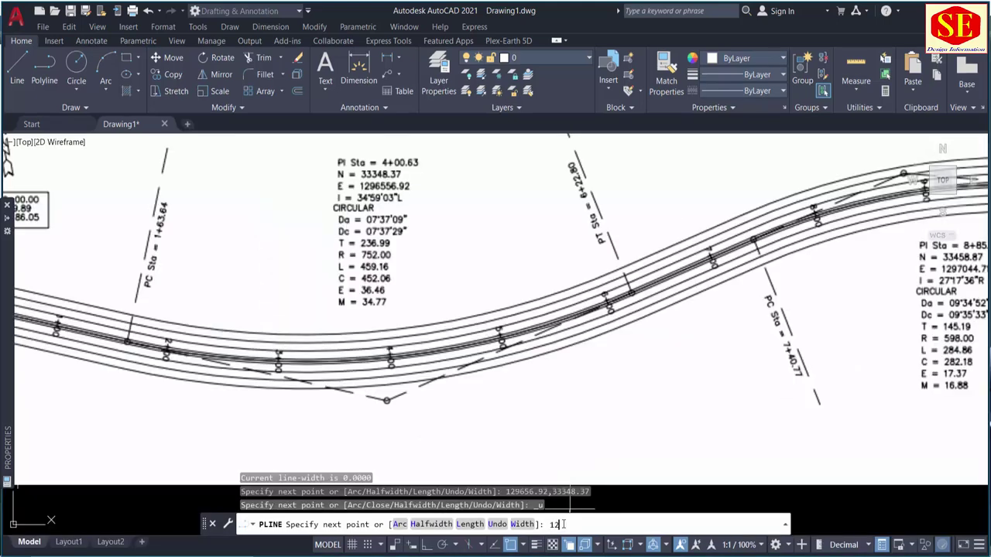
pyautogui.write('96')
pyautogui.write('556')
pyautogui.write('.9')
pyautogui.write('2,')
pyautogui.write('333')
pyautogui.write('4')
pyautogui.write('8.37')
pyautogui.press('Return')
# Step: Pan and zoom to follow the new polyline segment toward the next PI
pyautogui.scroll(-3, 573, 349)
pyautogui.scroll(-8, 573, 349)
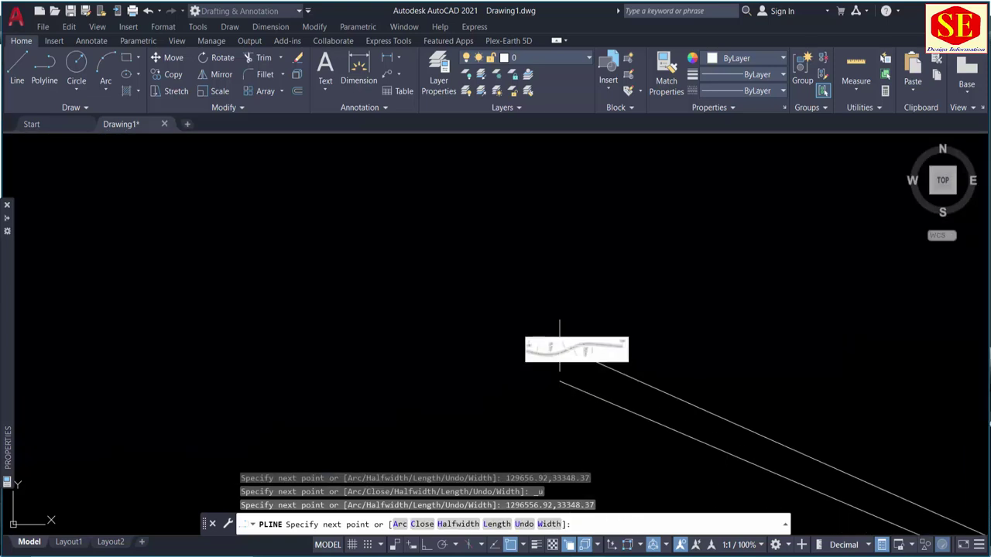
pyautogui.moveTo(641, 380); pyautogui.dragTo(317, 186, button='middle')
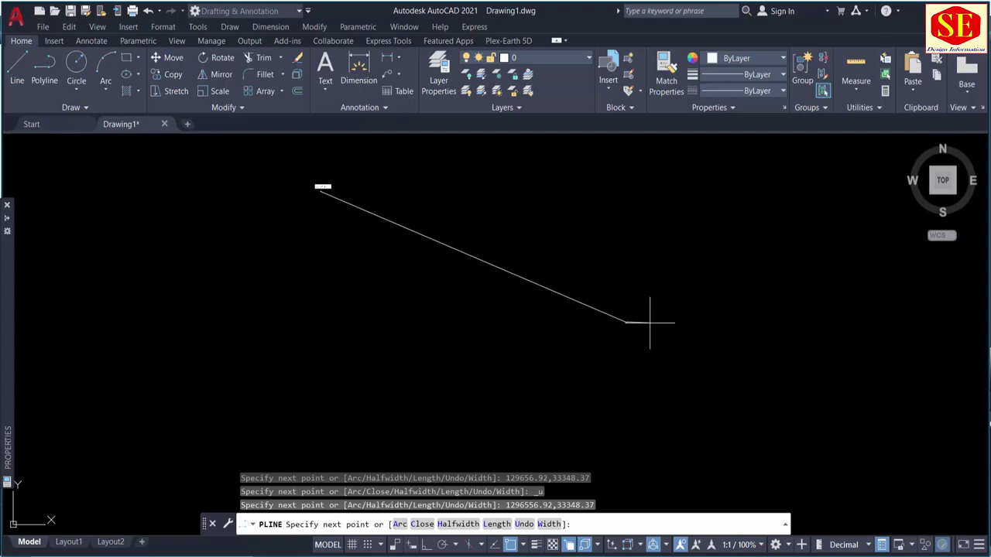
pyautogui.scroll(3, 648, 325)
pyautogui.scroll(3, 630, 300)
pyautogui.moveTo(575, 296); pyautogui.dragTo(681, 331, button='middle')
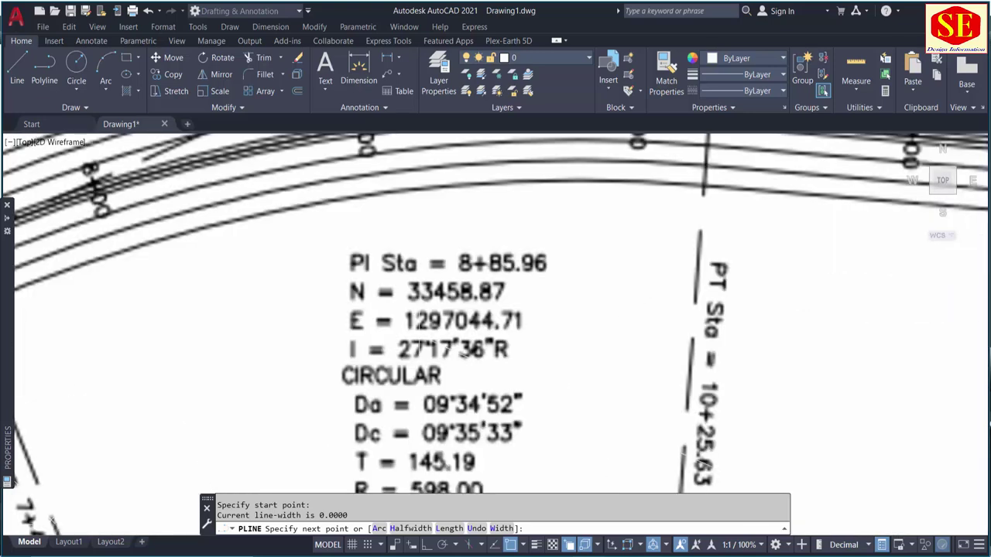
pyautogui.scroll(2, 423, 327)
pyautogui.write('1297044.71,33458.87')
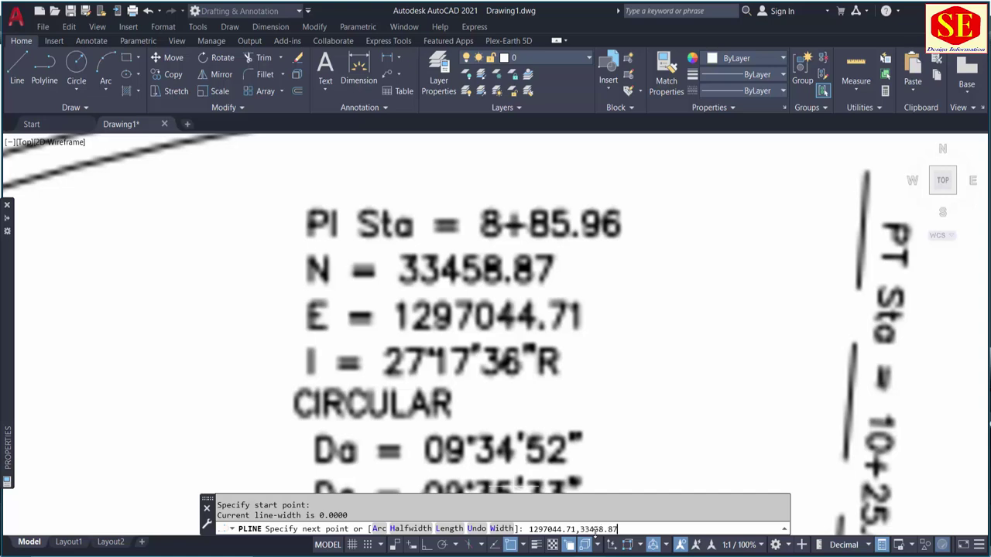
# Step: Accept the PI 8+85.96 coordinates as the next polyline vertex
pyautogui.press('Return')
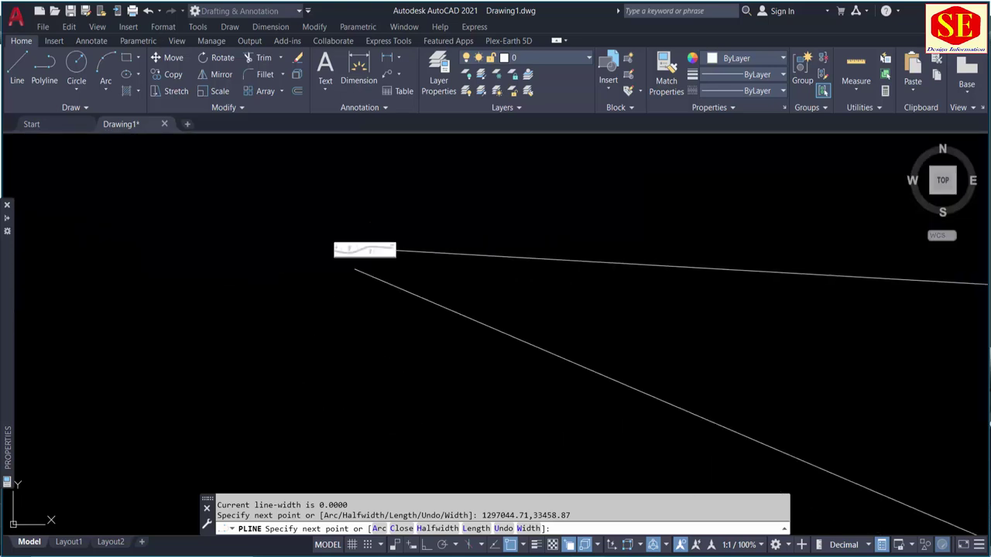
pyautogui.scroll(-4, 462, 298)
pyautogui.scroll(4, 849, 298)
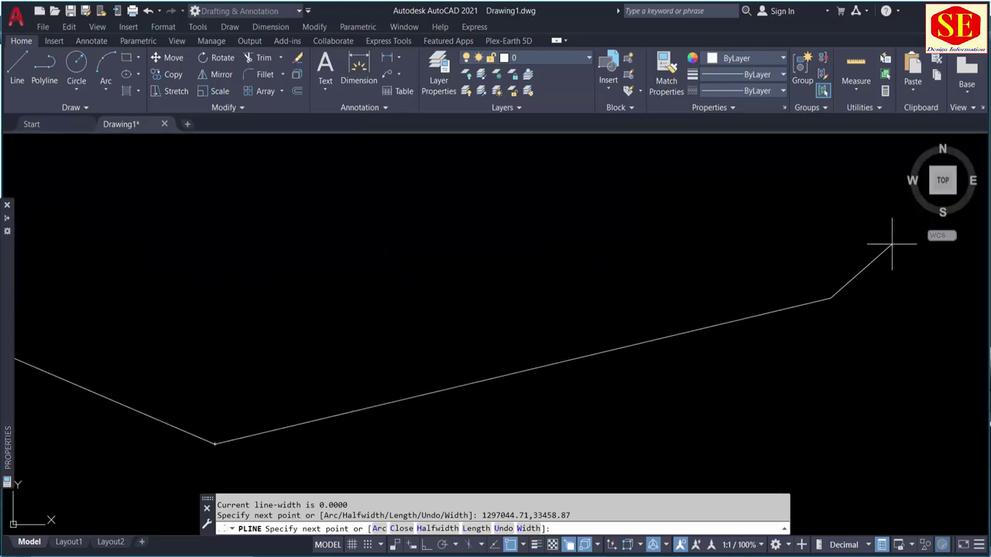
pyautogui.scroll(-6, 879, 252)
pyautogui.scroll(3, 639, 232)
pyautogui.scroll(2, 454, 255)
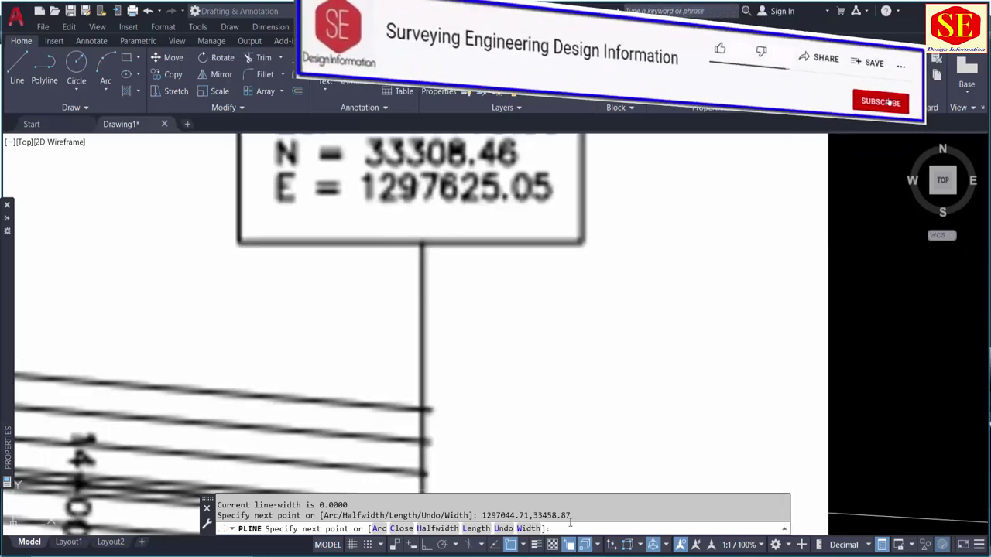
# Step: Add the final vertex at the EOP point 1297625.05,33308.46 and end the polyline
pyautogui.write('1297')
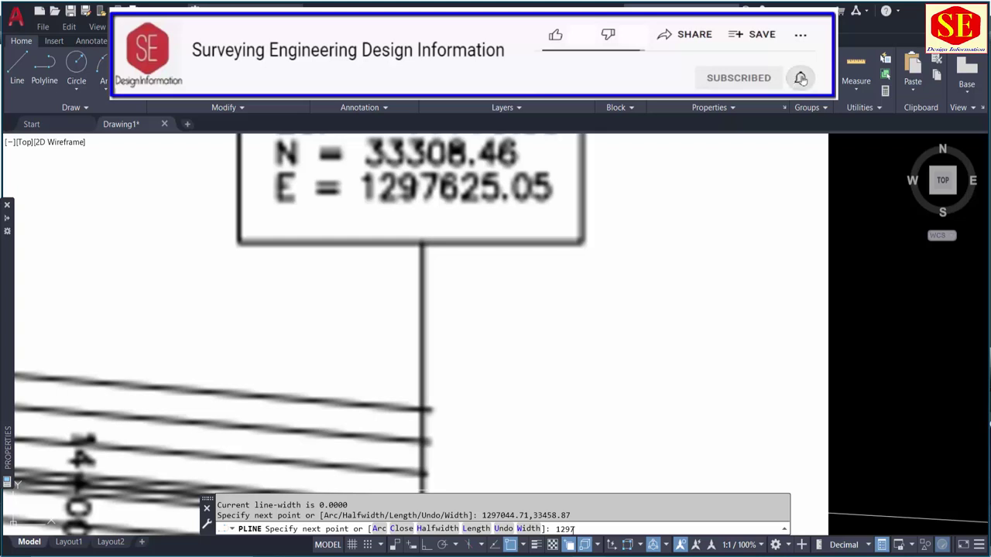
pyautogui.write('625.0')
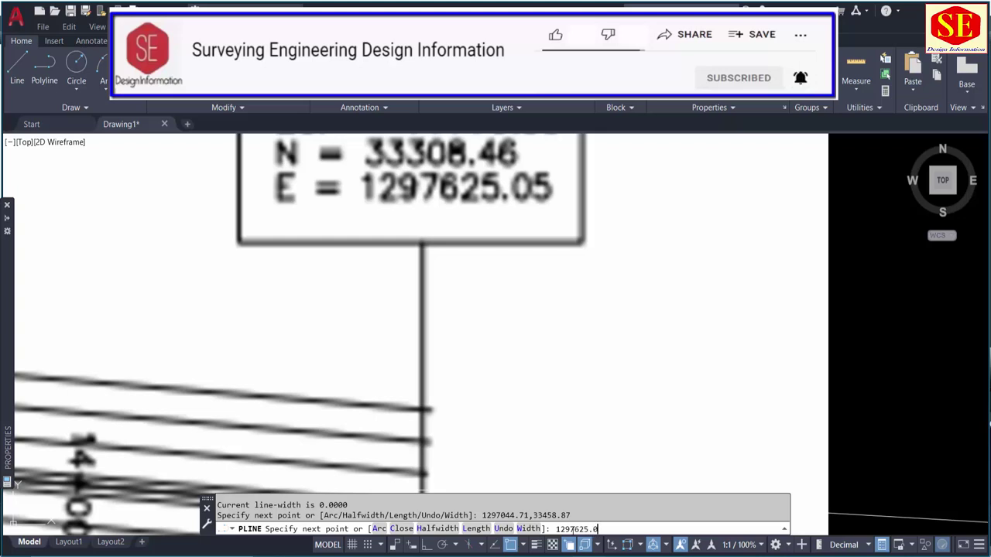
pyautogui.write('5')
pyautogui.write(',33308.46')
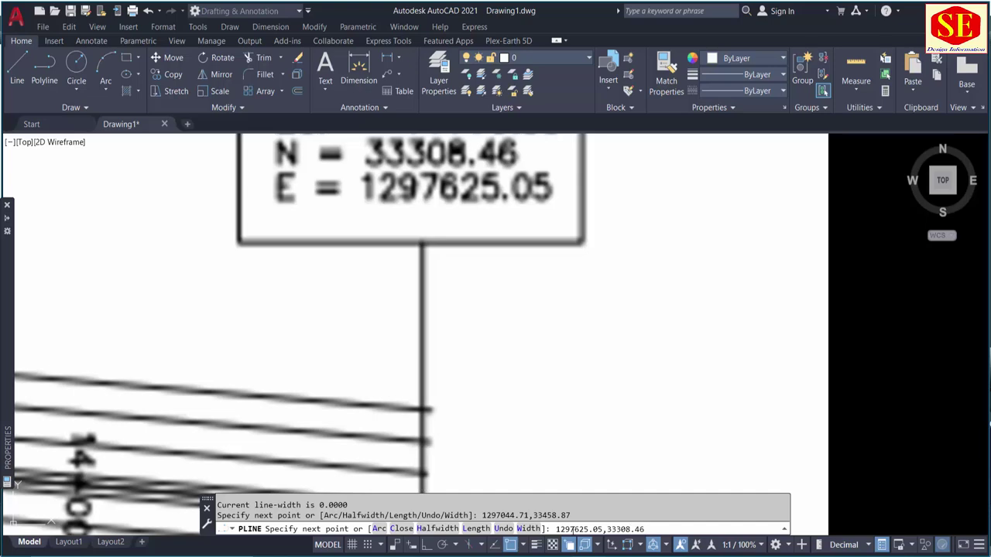
pyautogui.press('Return')
pyautogui.scroll(-3, 491, 339)
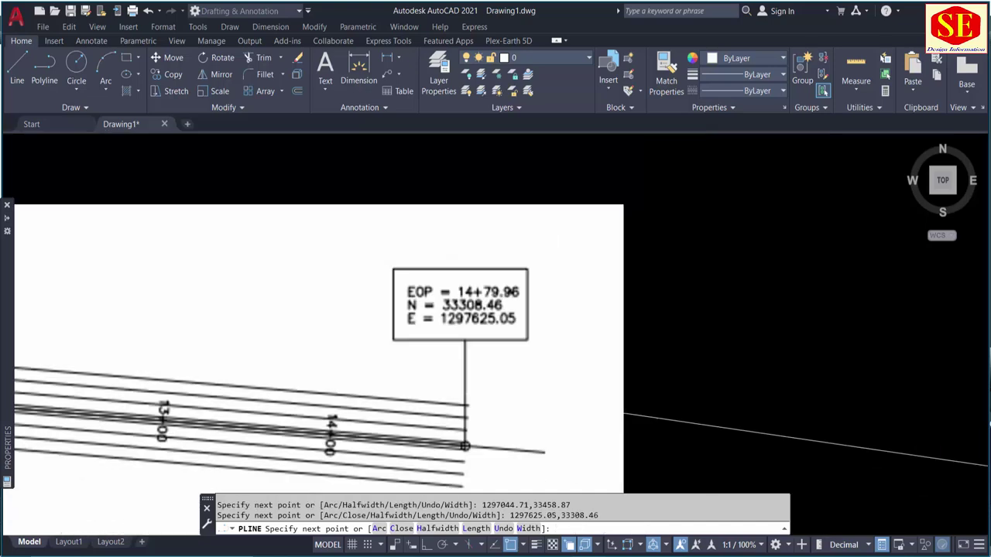
pyautogui.scroll(-3, 491, 338)
pyautogui.scroll(-5, 593, 283)
pyautogui.moveTo(593, 283); pyautogui.dragTo(471, 283, button='middle')
pyautogui.scroll(-4, 140, 260)
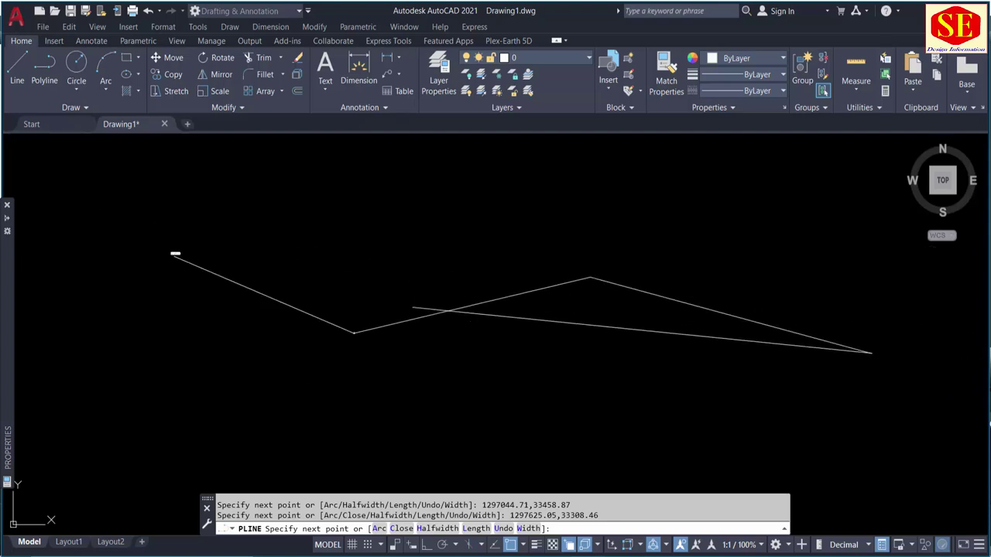
pyautogui.scroll(-4, 412, 309)
pyautogui.scroll(4, 646, 341)
pyautogui.scroll(-2, 685, 221)
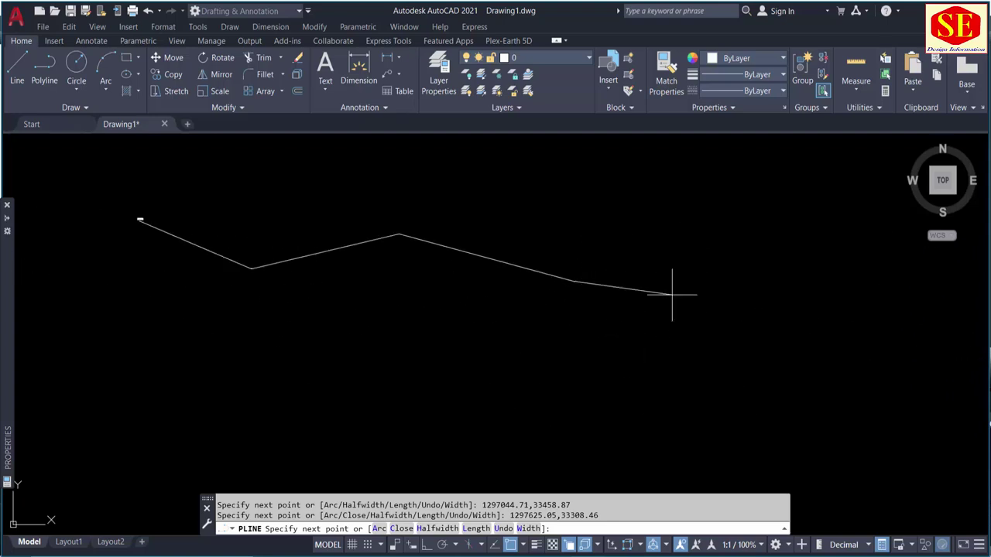
pyautogui.scroll(2, 695, 263)
pyautogui.press('Escape')
# Step: Select the finished polyline to check it, then undo the last action
pyautogui.click(465, 283)
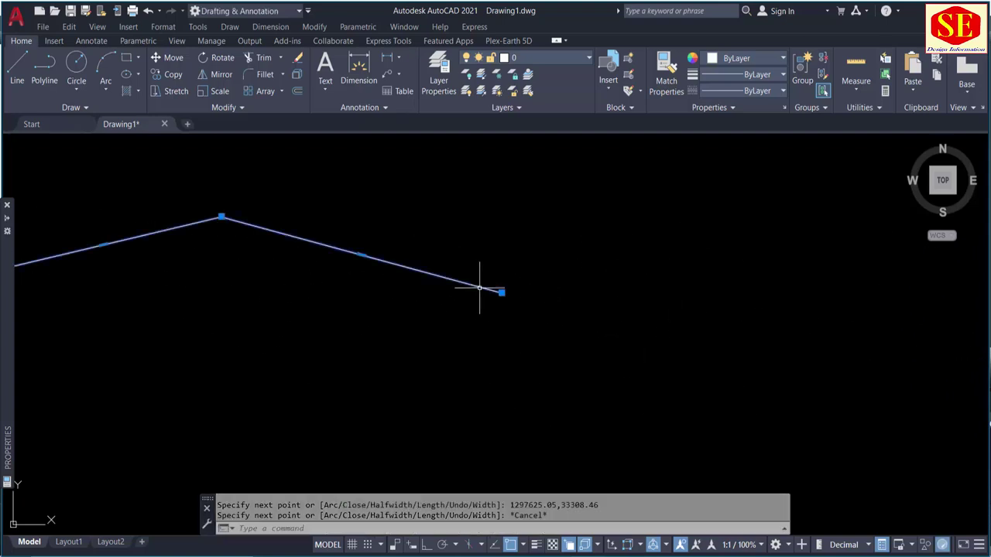
pyautogui.scroll(-2, 667, 306)
pyautogui.moveTo(398, 313); pyautogui.dragTo(508, 361, button='middle')
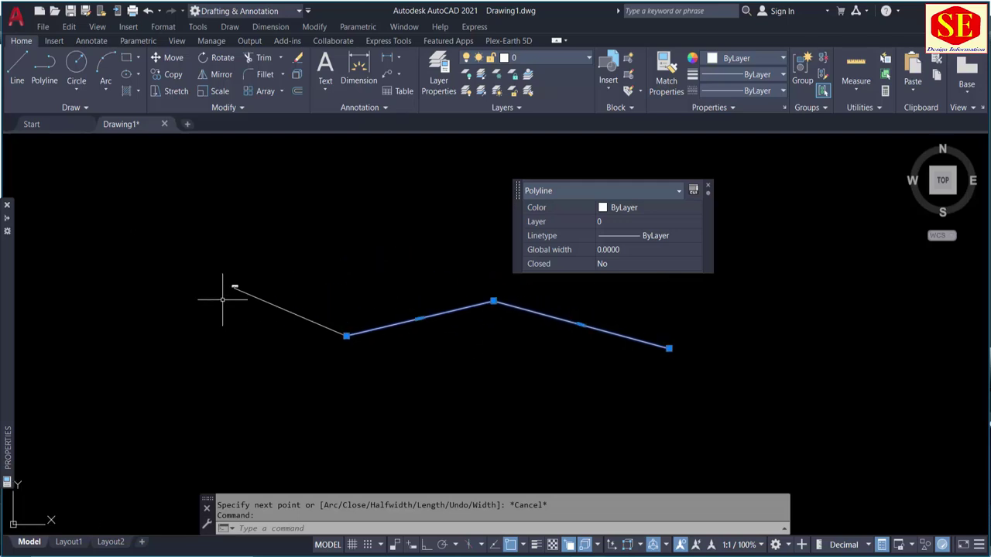
pyautogui.scroll(2, 232, 290)
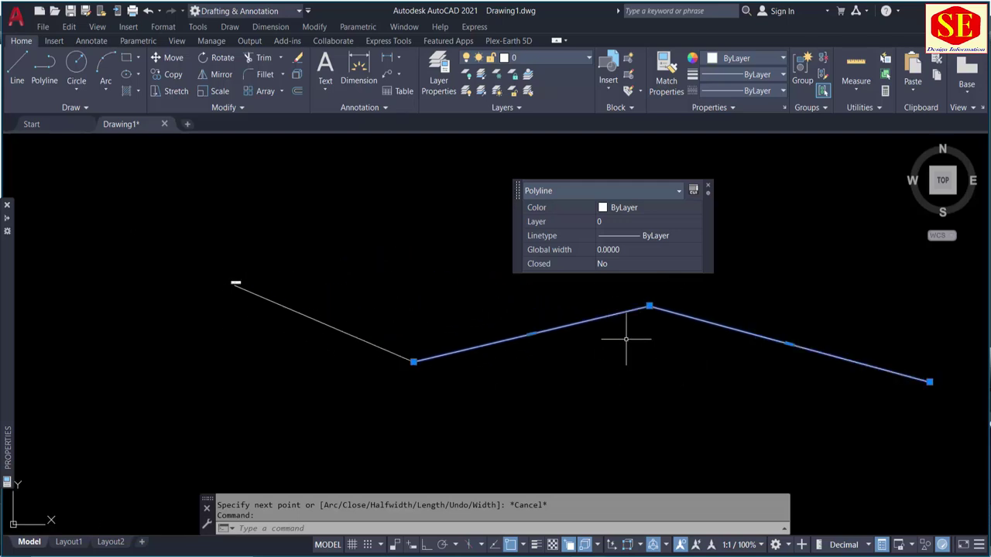
pyautogui.scroll(3, 665, 322)
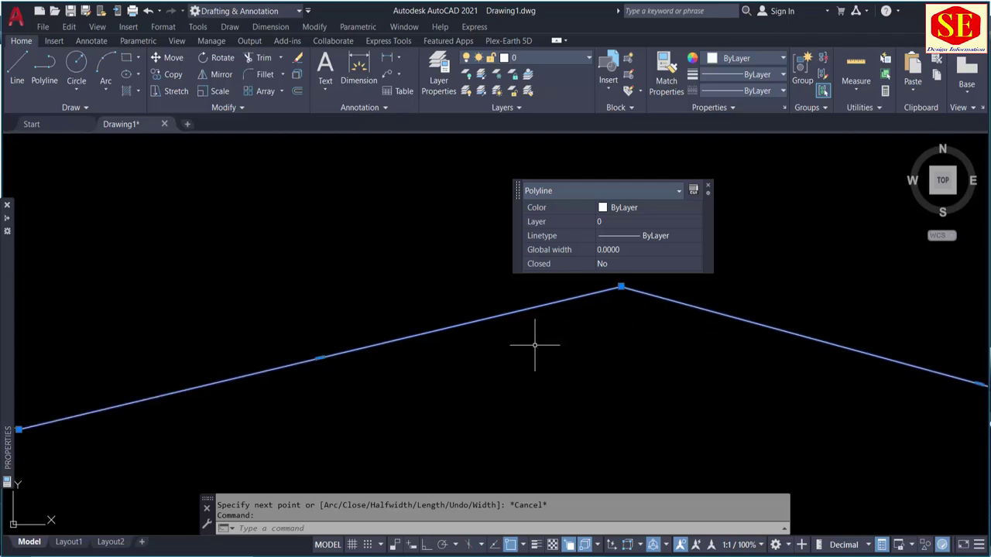
pyautogui.scroll(-5, 696, 361)
pyautogui.scroll(4, 422, 333)
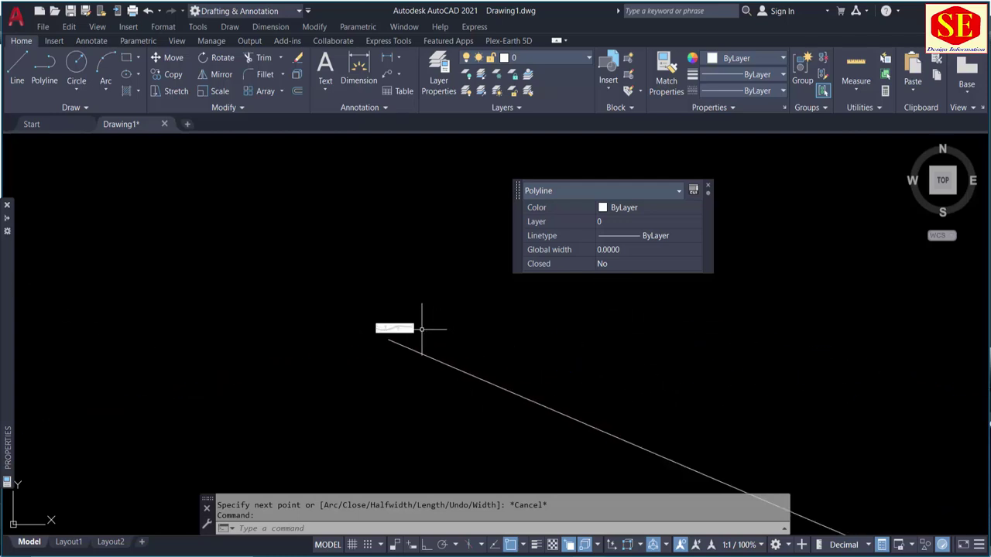
pyautogui.write('u')
pyautogui.press('Return')
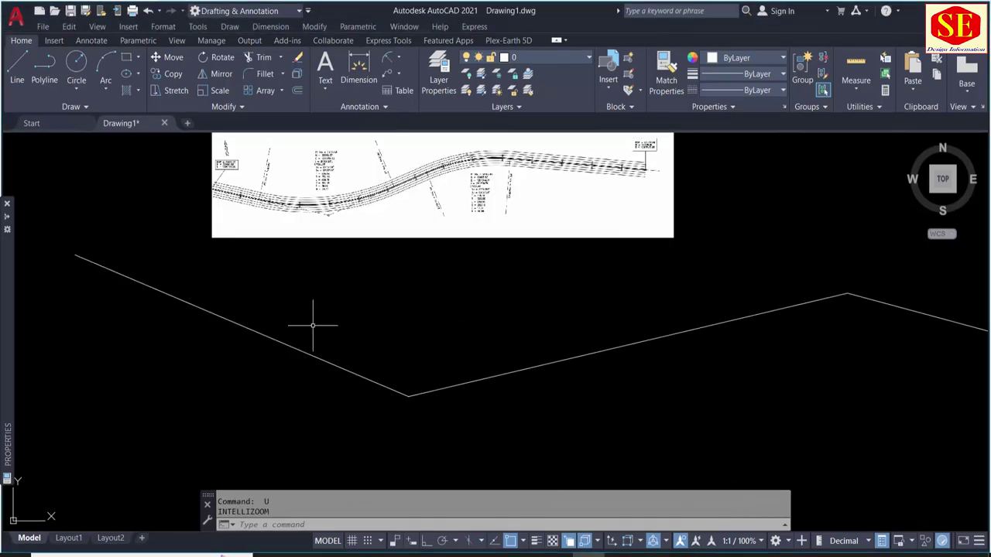
# Step: Copy the alignment polyline to a spot below and left of the original
pyautogui.write('co')
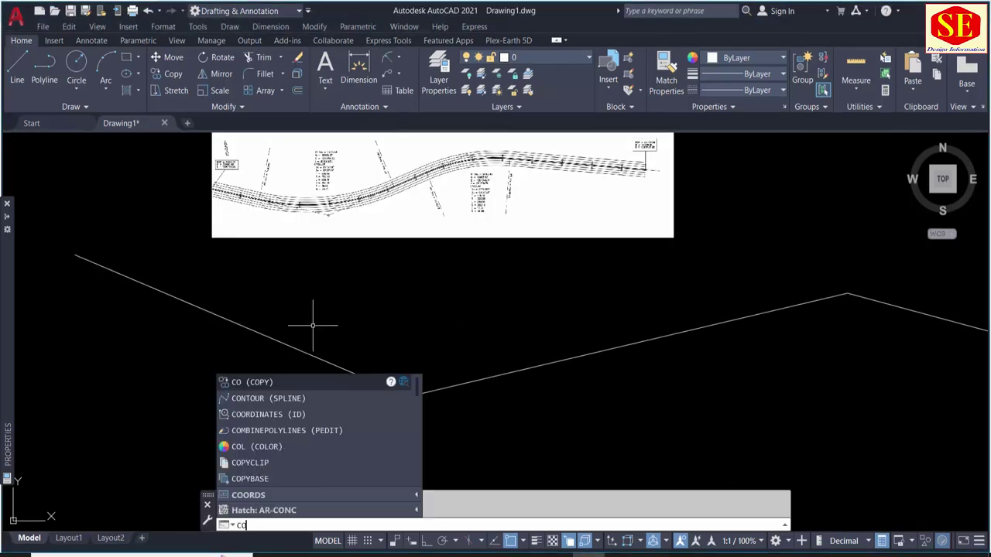
pyautogui.press('Return')
pyautogui.click(221, 319)
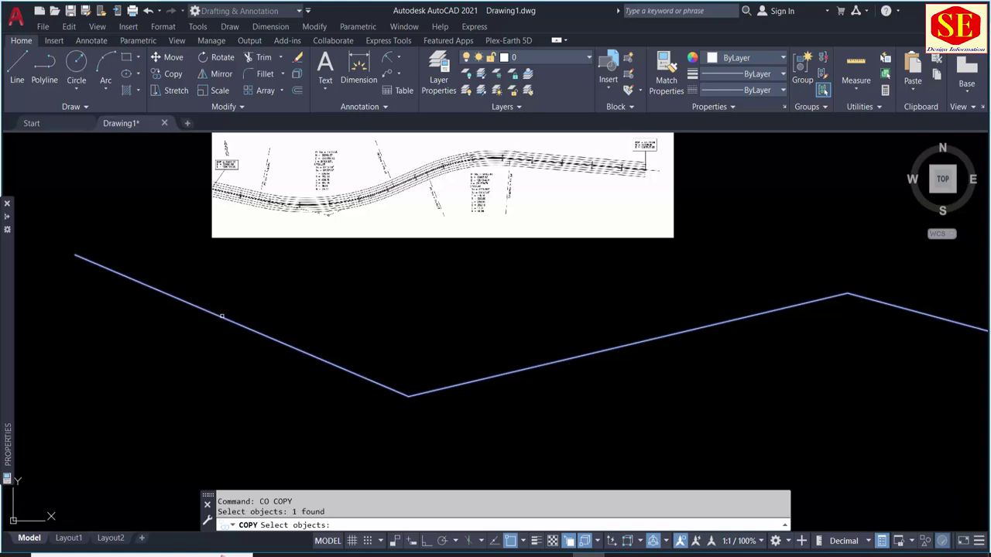
pyautogui.scroll(-3, 300, 293)
pyautogui.press('Return')
pyautogui.click(302, 293)
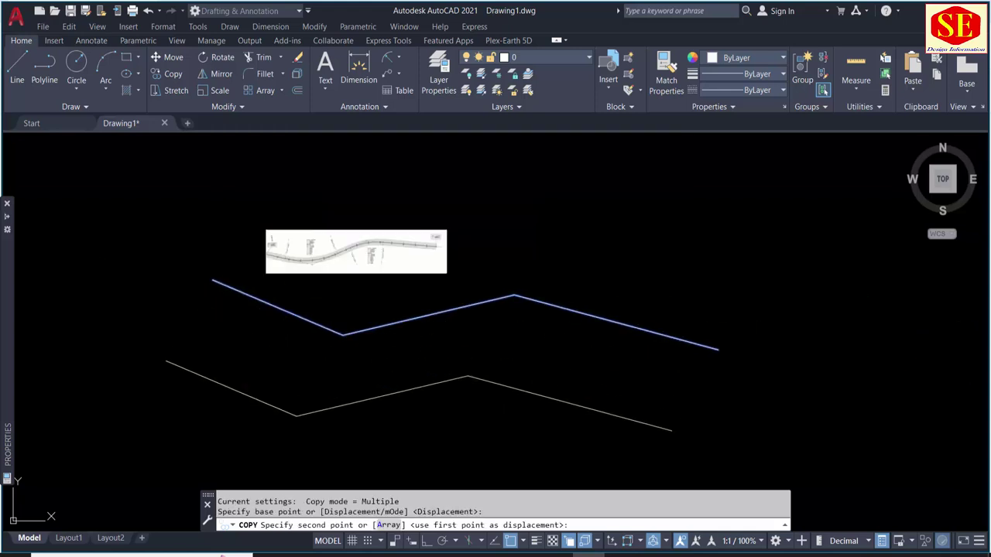
pyautogui.click(255, 374)
pyautogui.press('Escape')
# Step: Zoom into the curve data on the reference road image
pyautogui.scroll(2, 338, 338)
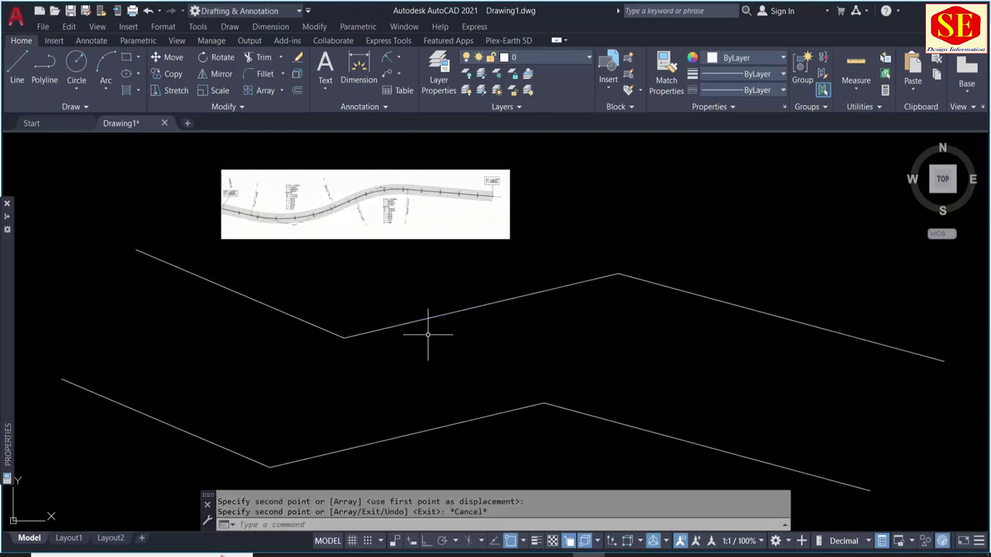
pyautogui.moveTo(427, 328); pyautogui.dragTo(421, 339, button='middle')
pyautogui.scroll(2, 325, 301)
pyautogui.moveTo(296, 274); pyautogui.dragTo(380, 320, button='middle')
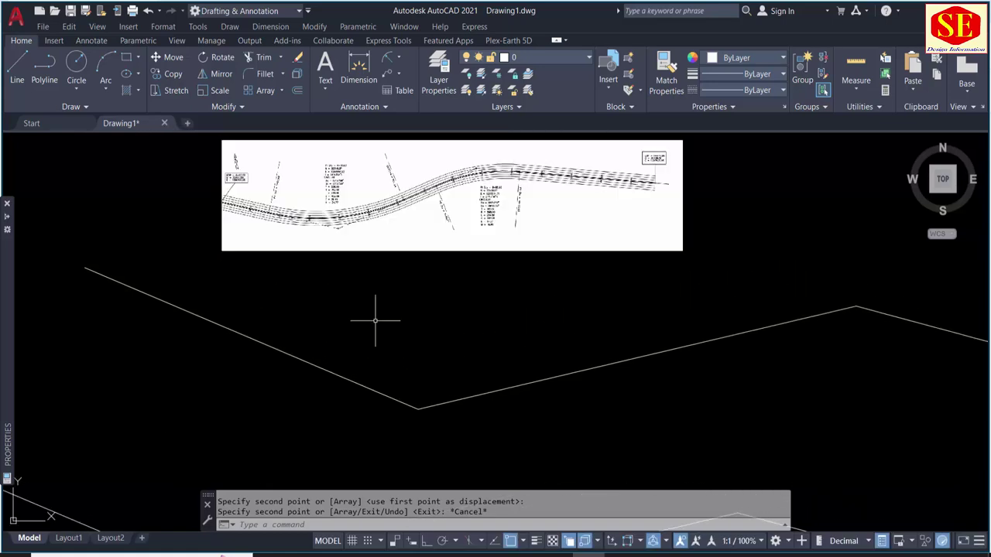
pyautogui.scroll(1, 292, 171)
pyautogui.scroll(3, 293, 171)
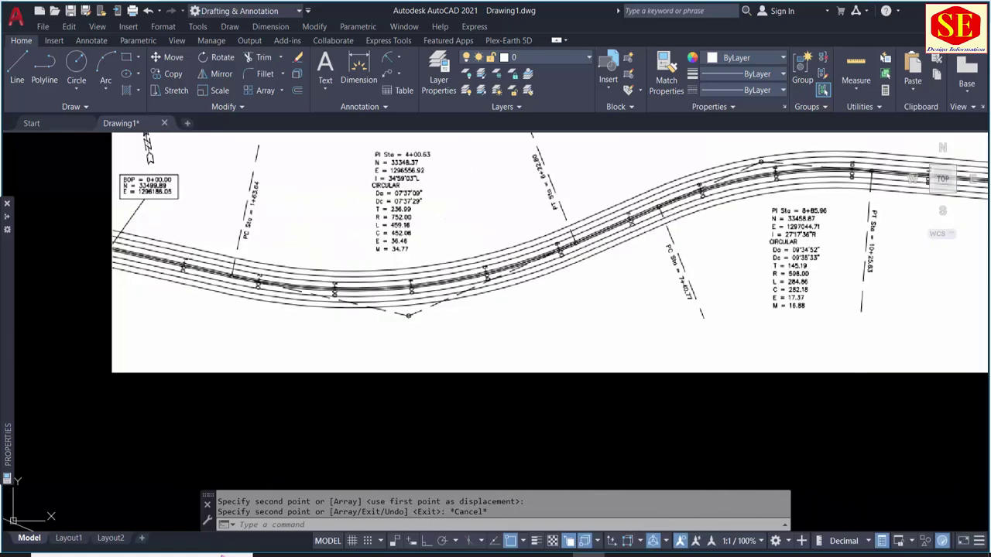
pyautogui.scroll(3, 373, 239)
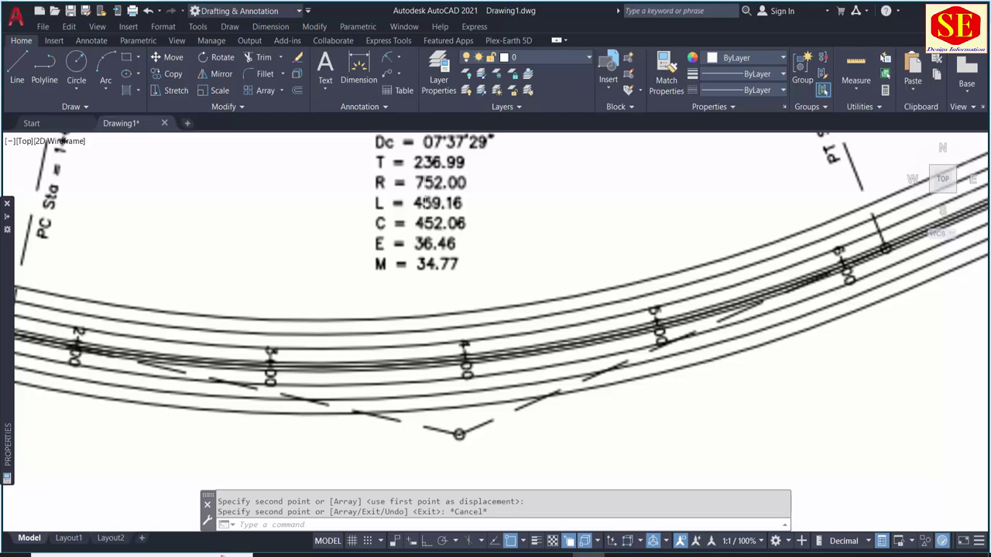
pyautogui.scroll(-5, 457, 302)
pyautogui.scroll(-4, 445, 286)
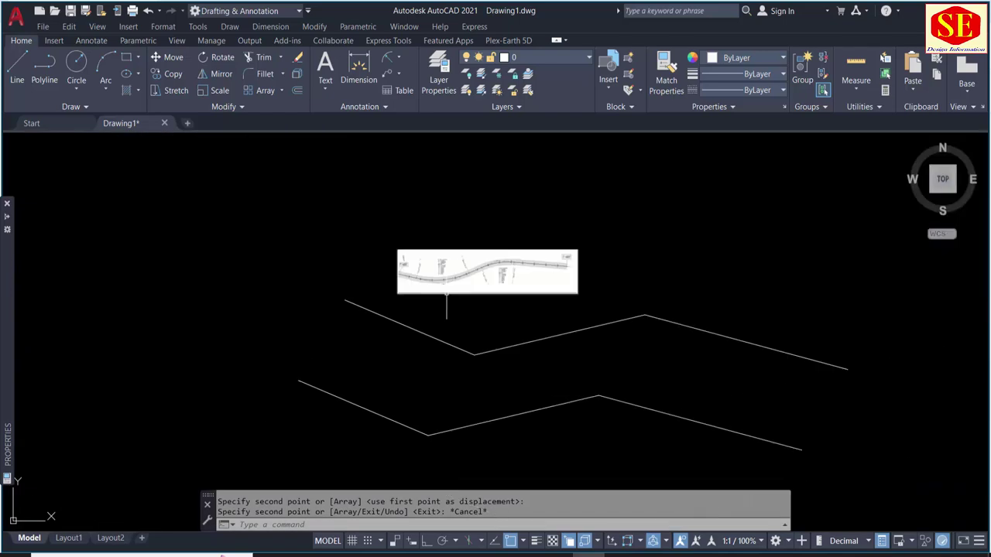
pyautogui.scroll(1, 460, 306)
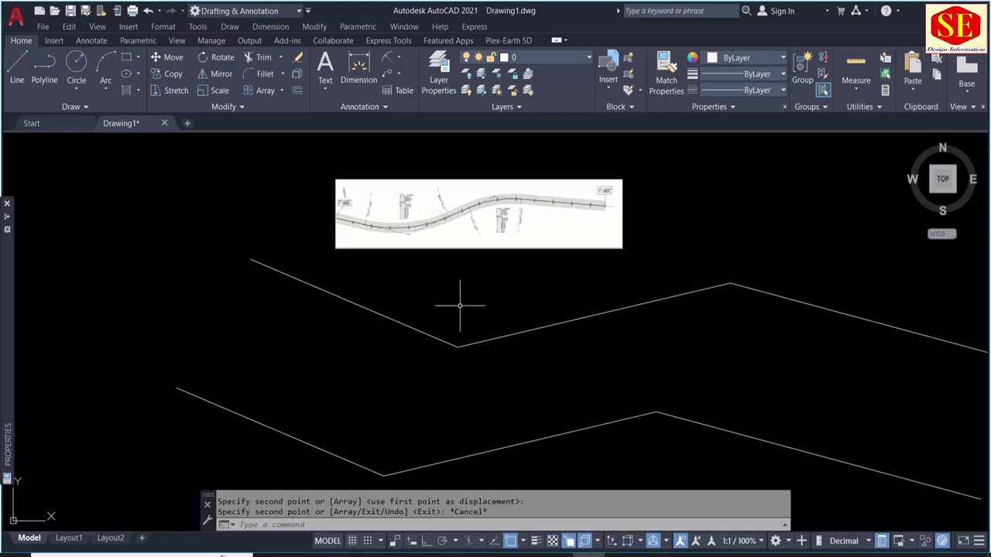
# Step: Start FILLET and set the fillet radius to 752
pyautogui.write('f')
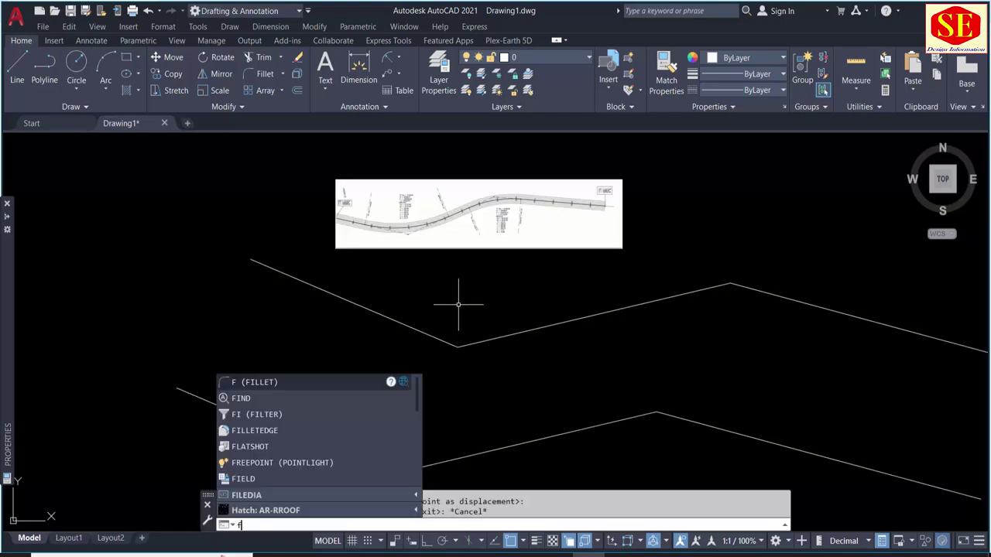
pyautogui.click(275, 381)
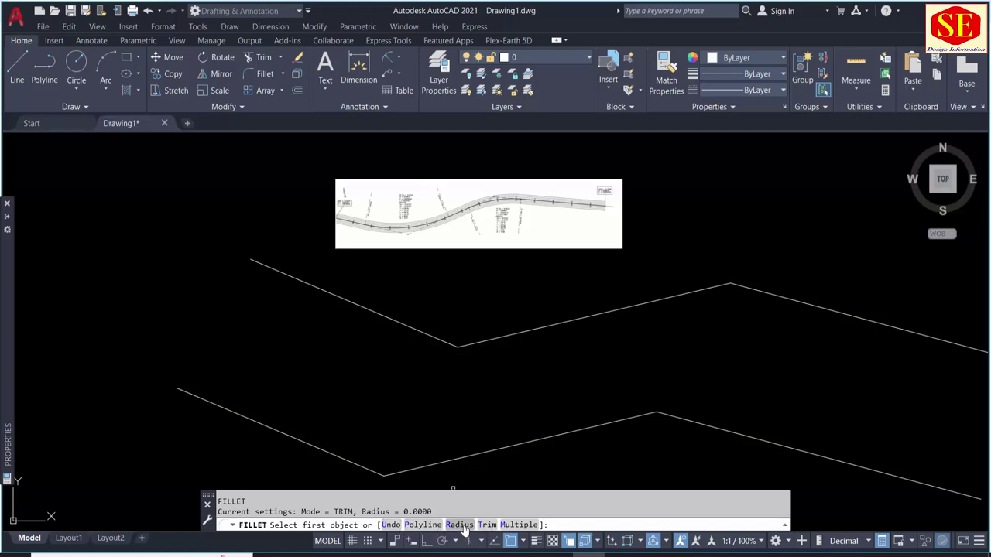
pyautogui.click(465, 524)
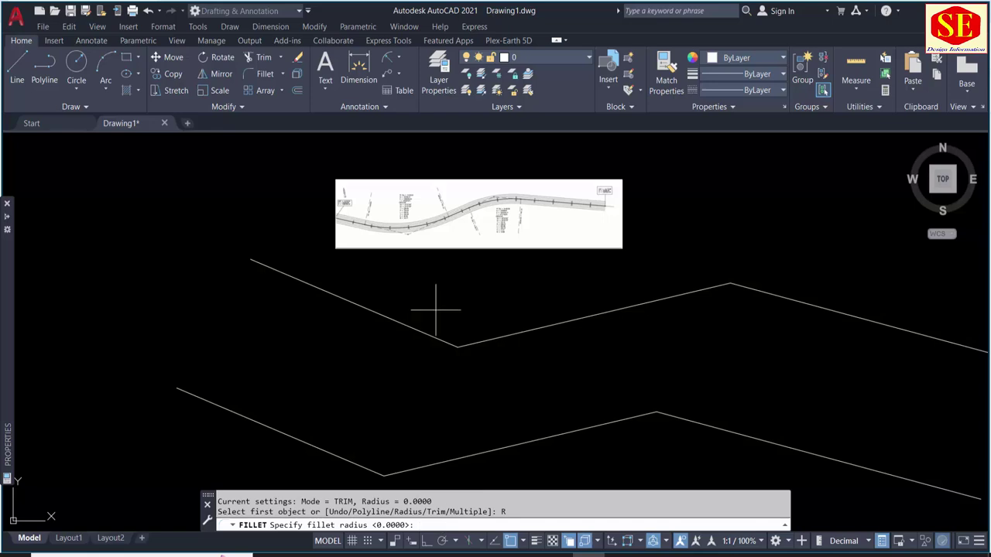
pyautogui.scroll(10, 418, 194)
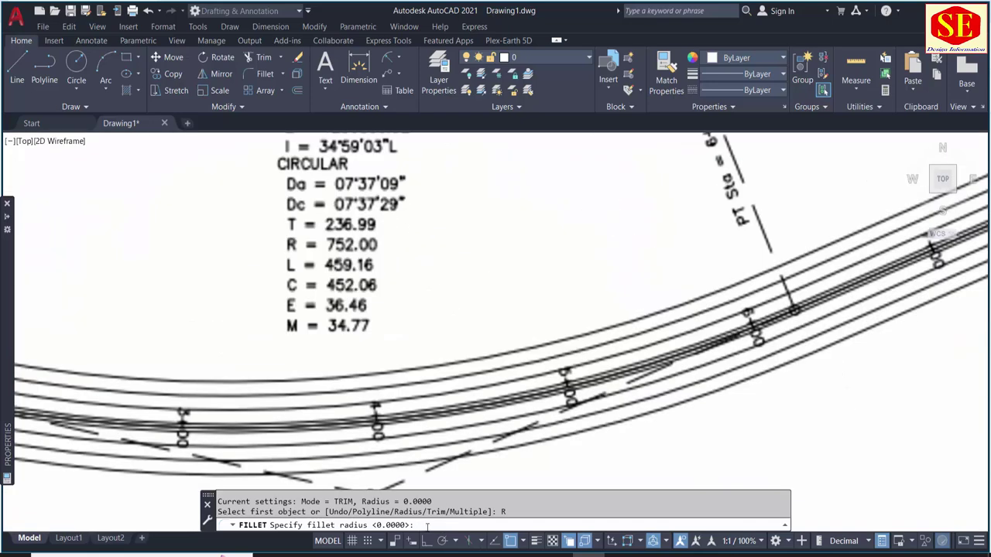
pyautogui.write('752')
pyautogui.press('Return')
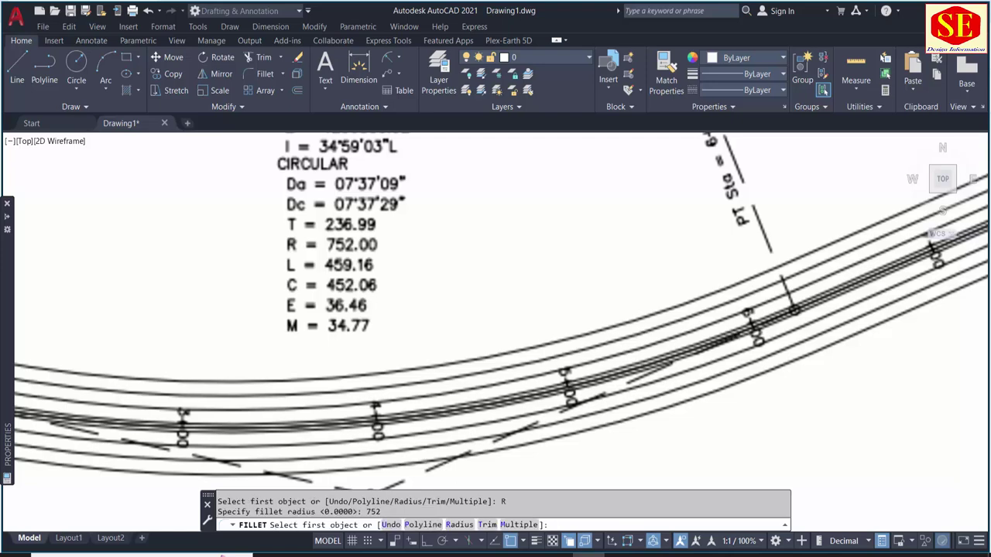
# Step: Fillet the two lines at the first bend, then select the polyline to inspect it
pyautogui.scroll(-10, 426, 461)
pyautogui.moveTo(524, 428); pyautogui.dragTo(498, 395, button='middle')
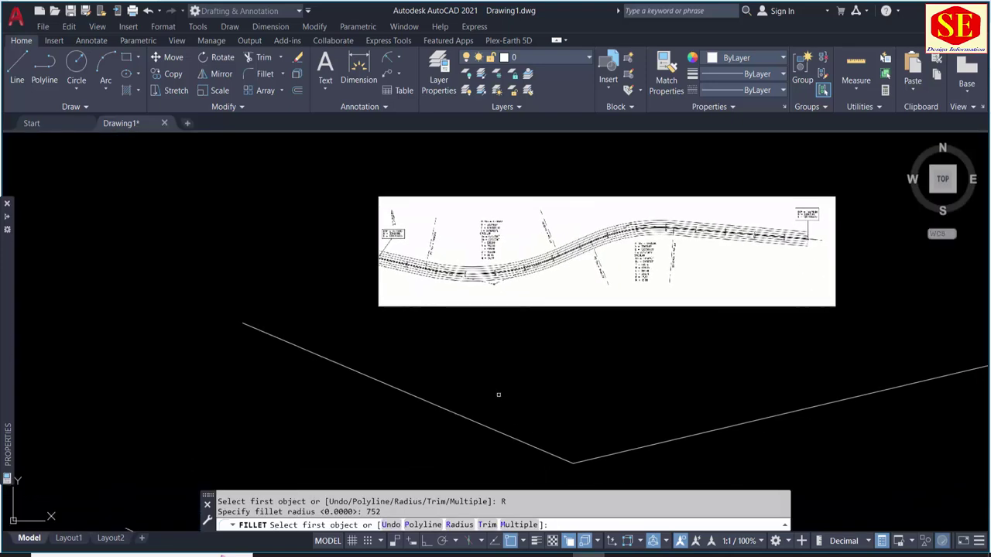
pyautogui.click(466, 418)
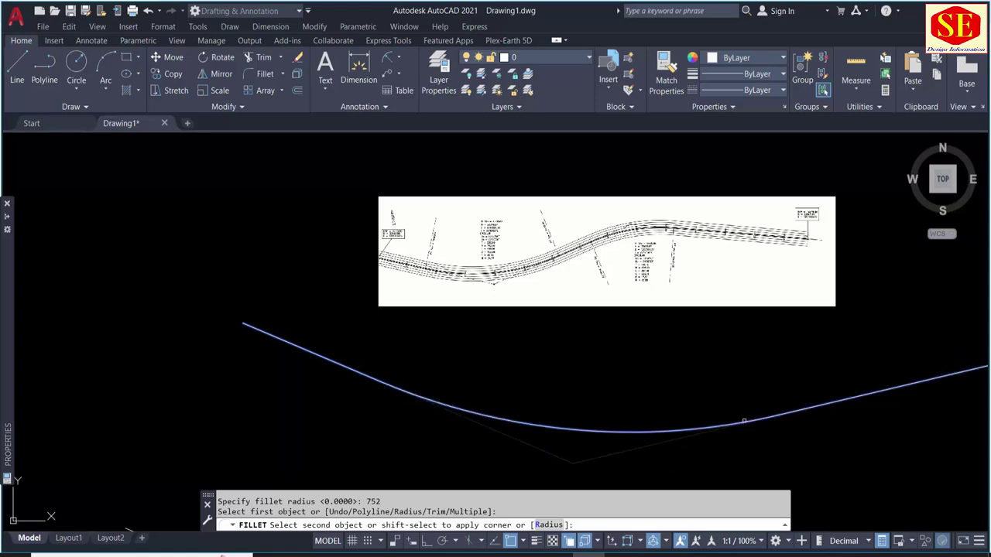
pyautogui.click(739, 419)
pyautogui.moveTo(711, 405); pyautogui.dragTo(513, 372, button='middle')
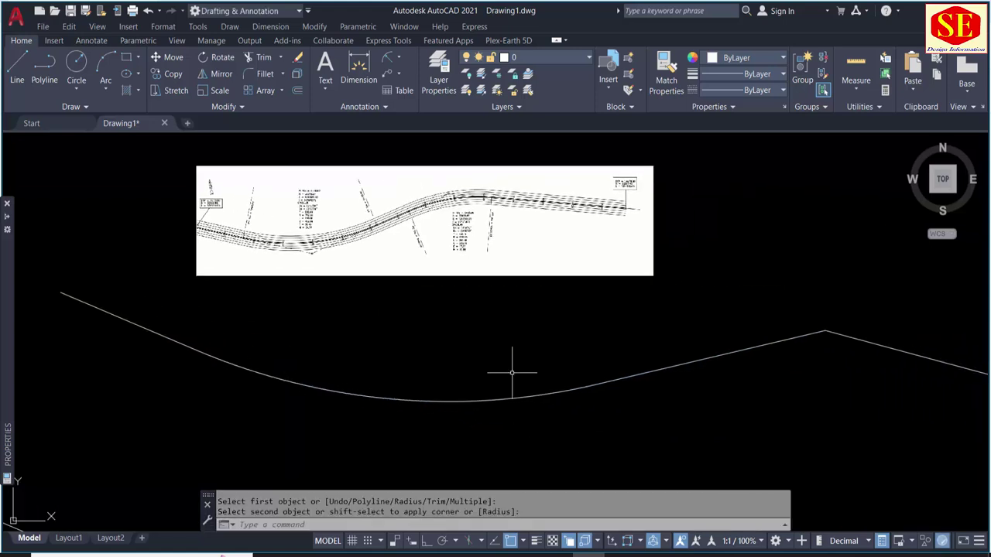
pyautogui.click(409, 399)
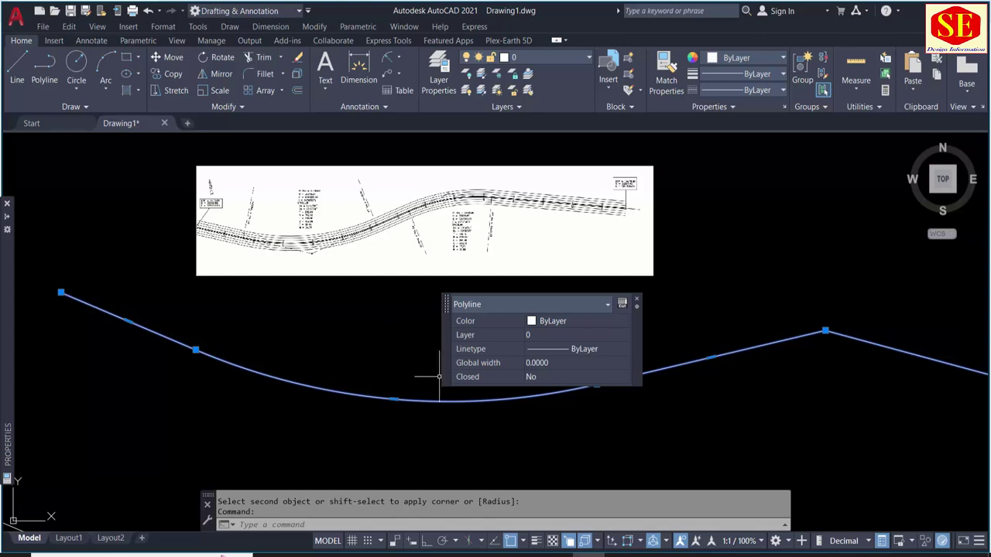
# Step: Add a radius dimension to the first fillet arc, placing the R752 label
pyautogui.click(395, 68)
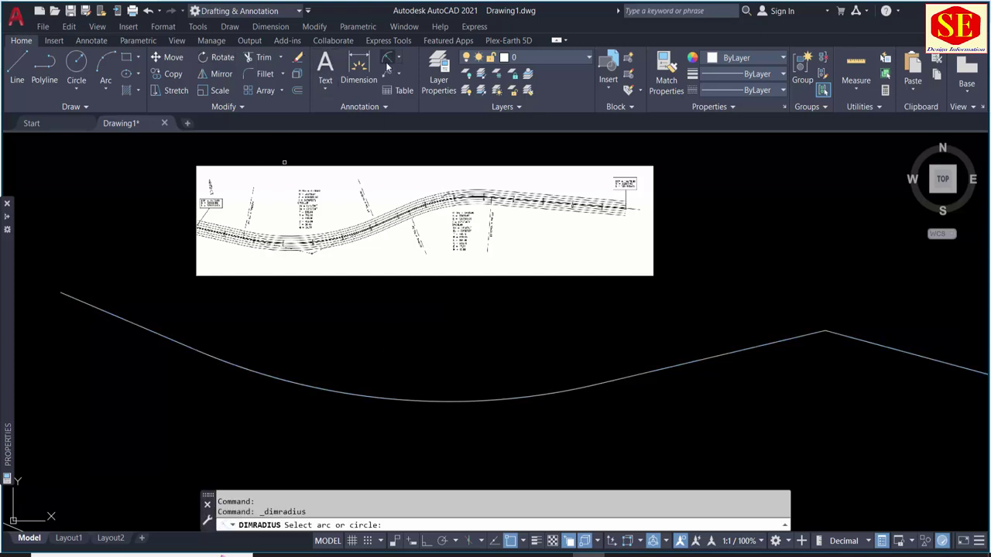
pyautogui.click(366, 394)
pyautogui.scroll(5, 380, 371)
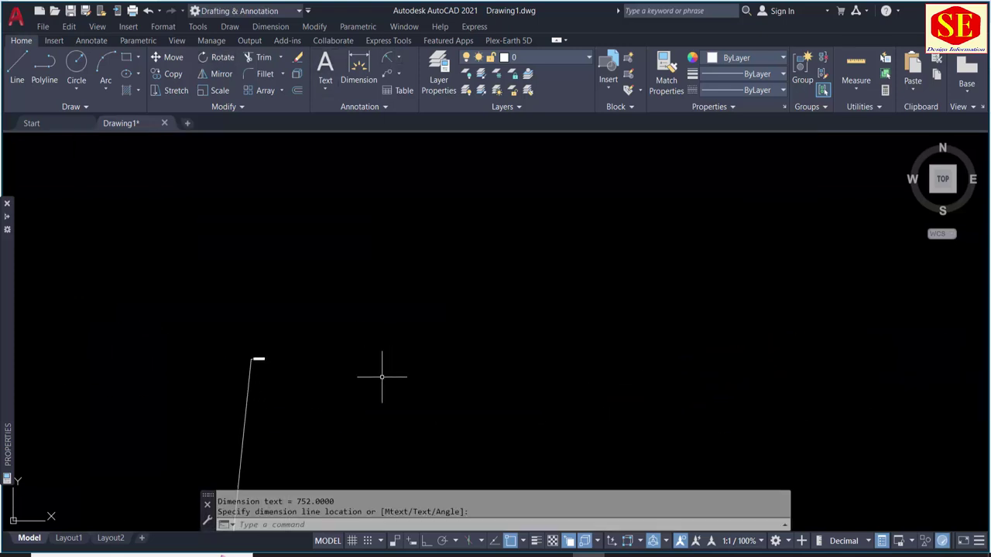
pyautogui.scroll(3, 195, 354)
pyautogui.click(190, 350)
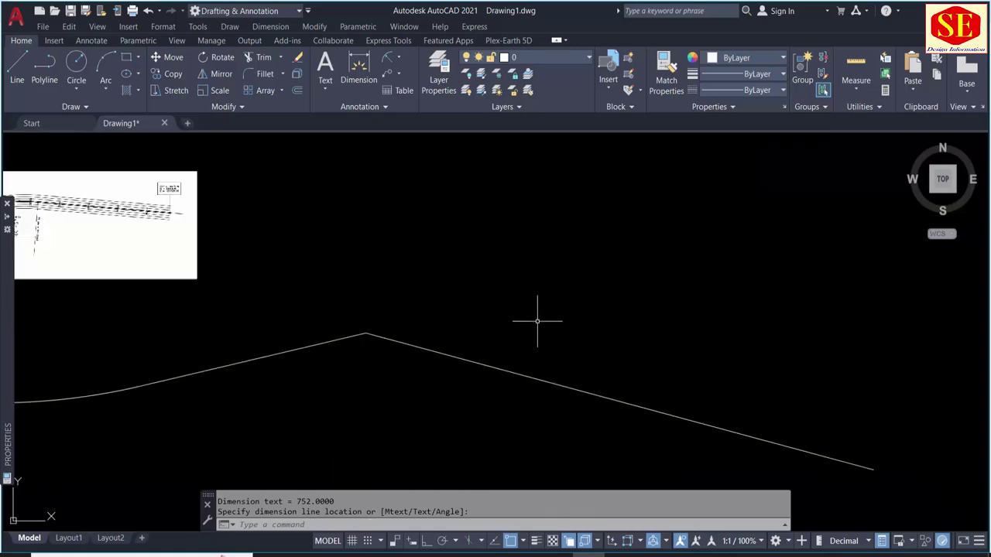
# Step: Fillet the second alignment corner with a 598 radius
pyautogui.write('f')
pyautogui.press('Return')
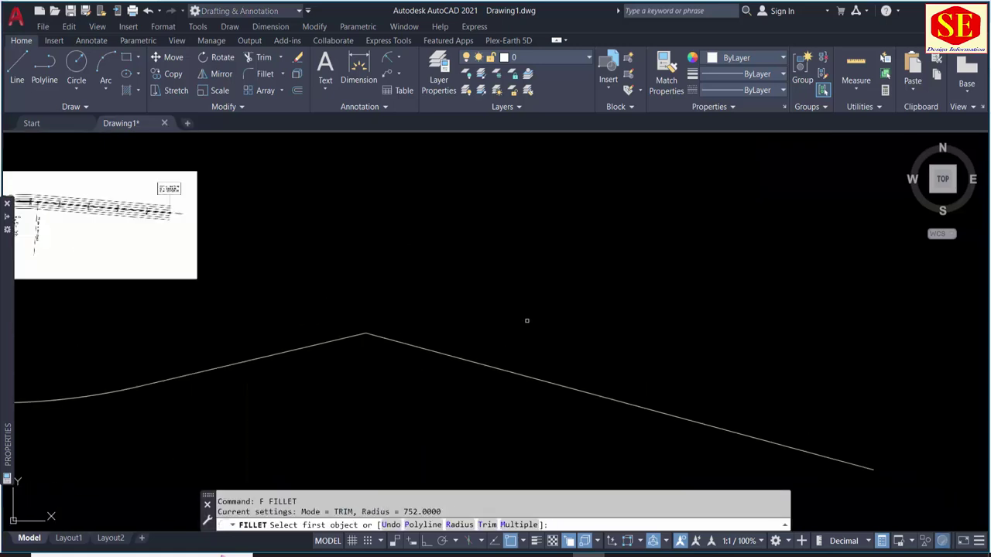
pyautogui.press('Return')
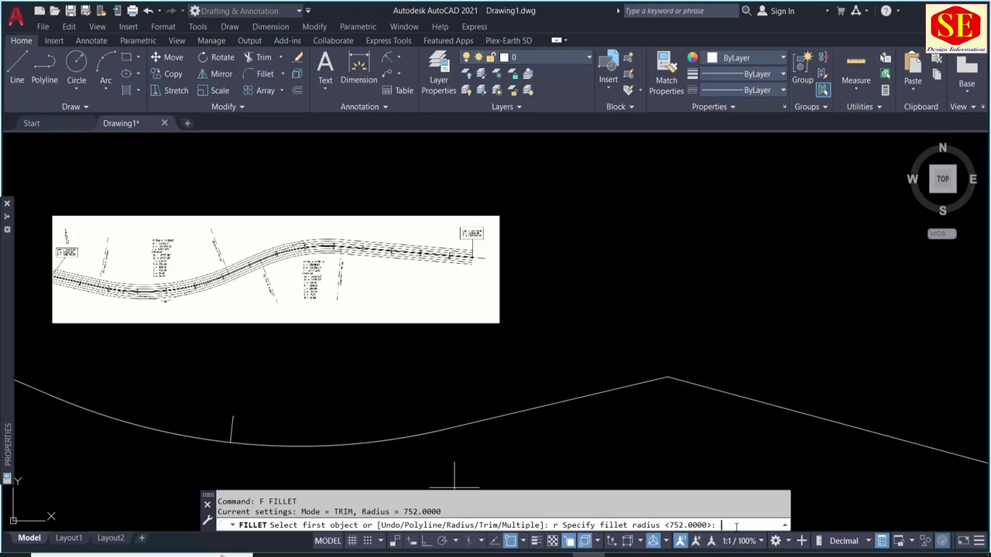
pyautogui.write('598')
pyautogui.press('Return')
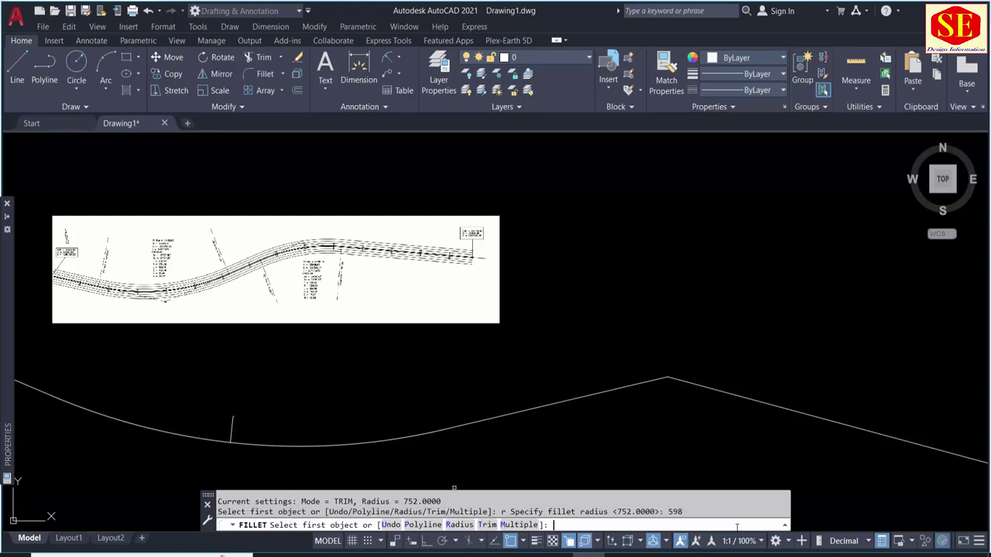
pyautogui.click(588, 395)
pyautogui.click(693, 400)
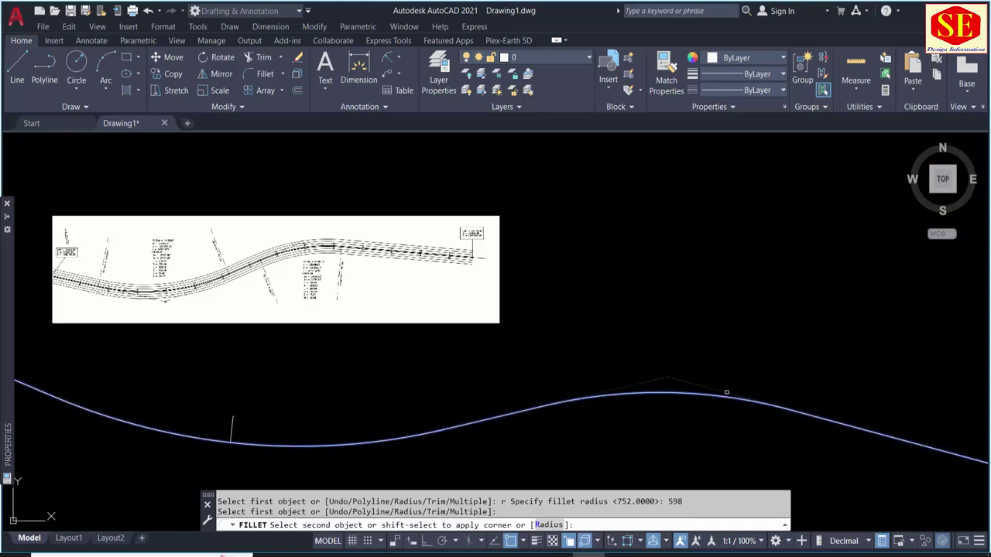
pyautogui.scroll(-5, 692, 325)
pyautogui.scroll(3, 727, 348)
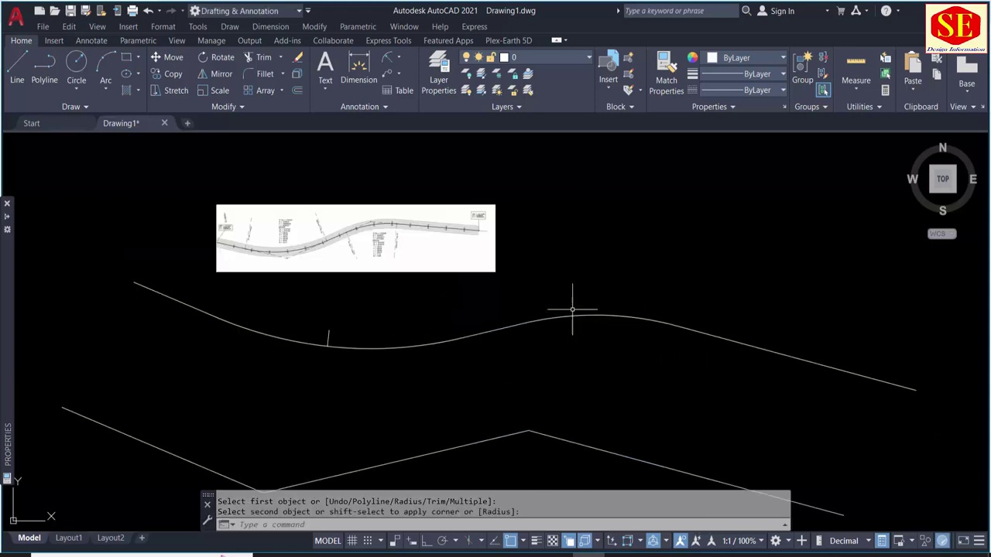
# Step: Add a radius dimension to the new arc, reading R598
pyautogui.click(358, 68)
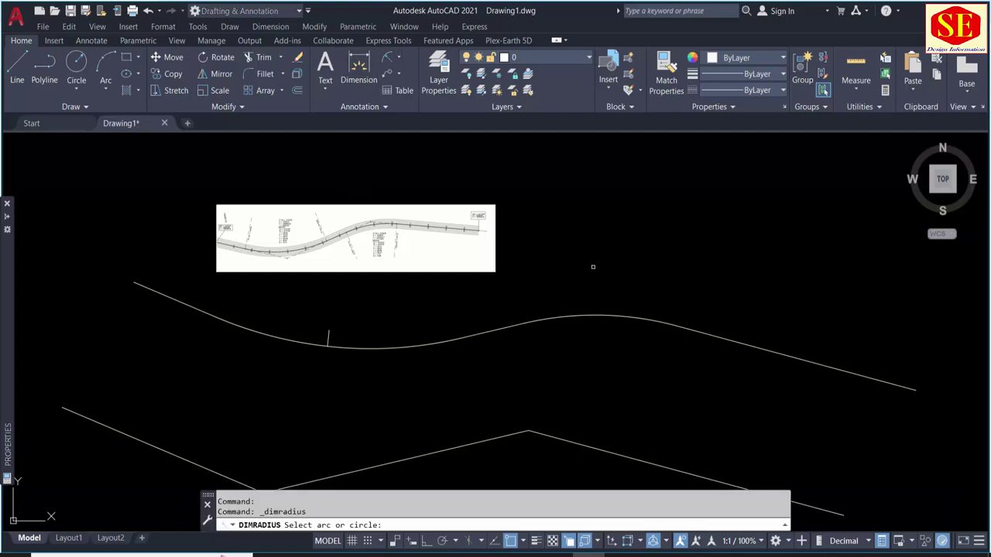
pyautogui.click(602, 316)
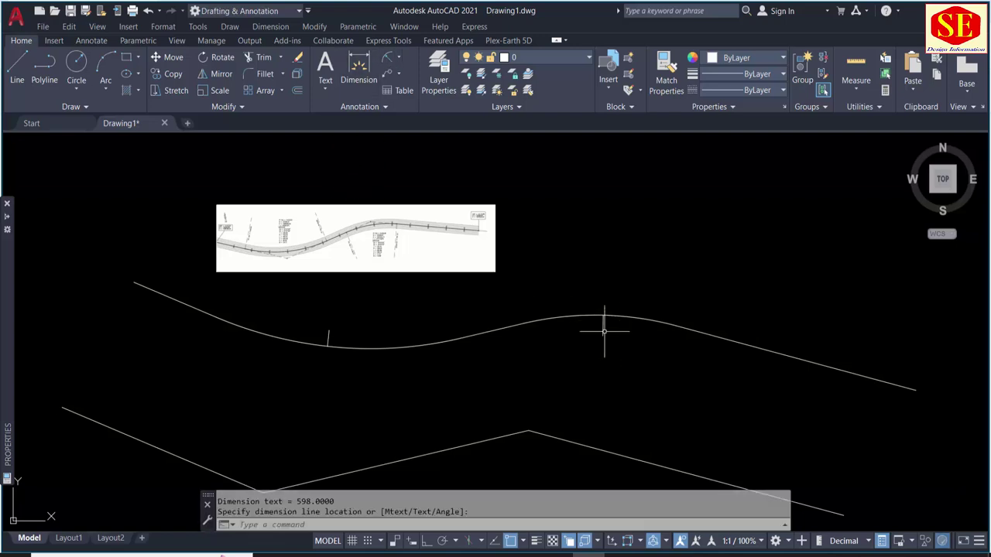
pyautogui.scroll(4, 588, 340)
pyautogui.scroll(2, 573, 371)
pyautogui.scroll(-2, 507, 333)
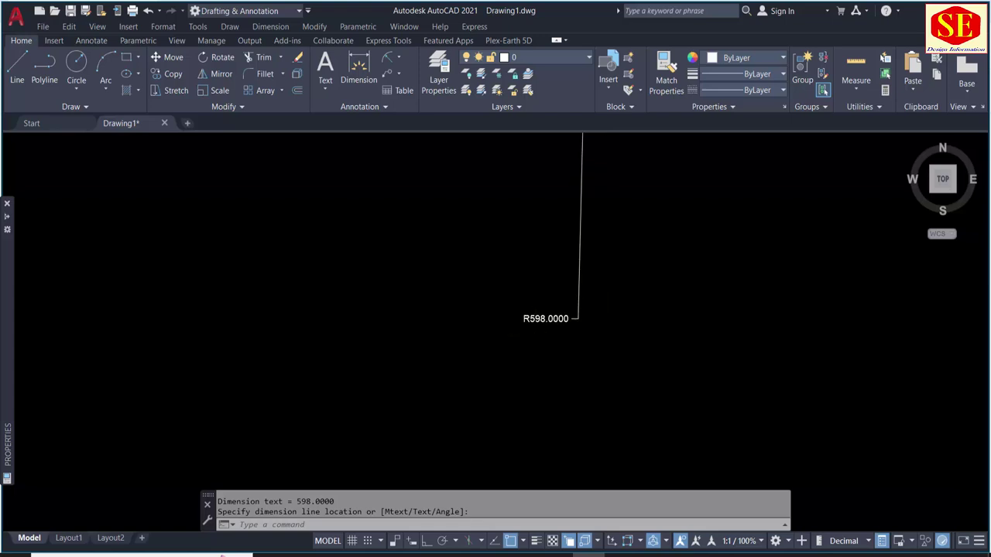
pyautogui.scroll(-5, 507, 332)
pyautogui.scroll(4, 340, 329)
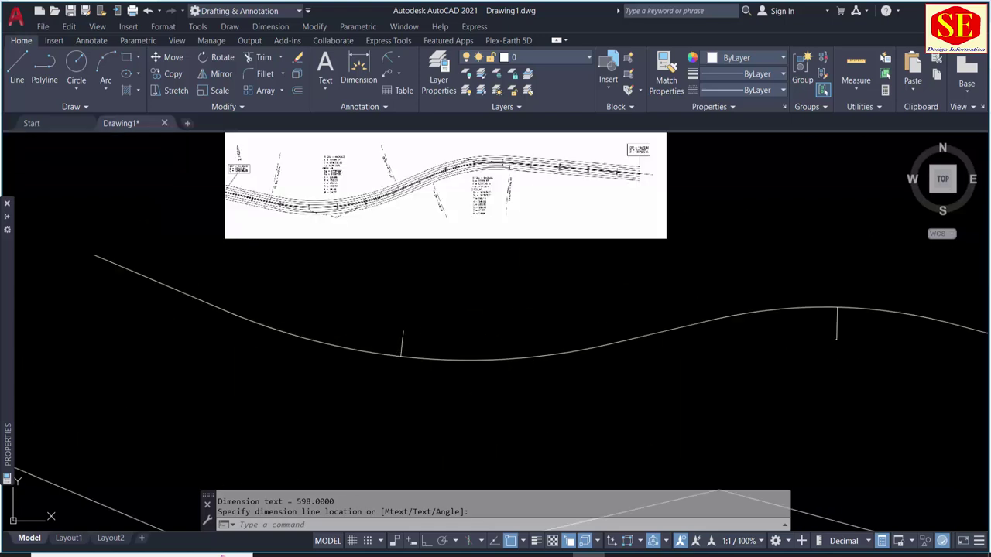
pyautogui.scroll(-4, 542, 276)
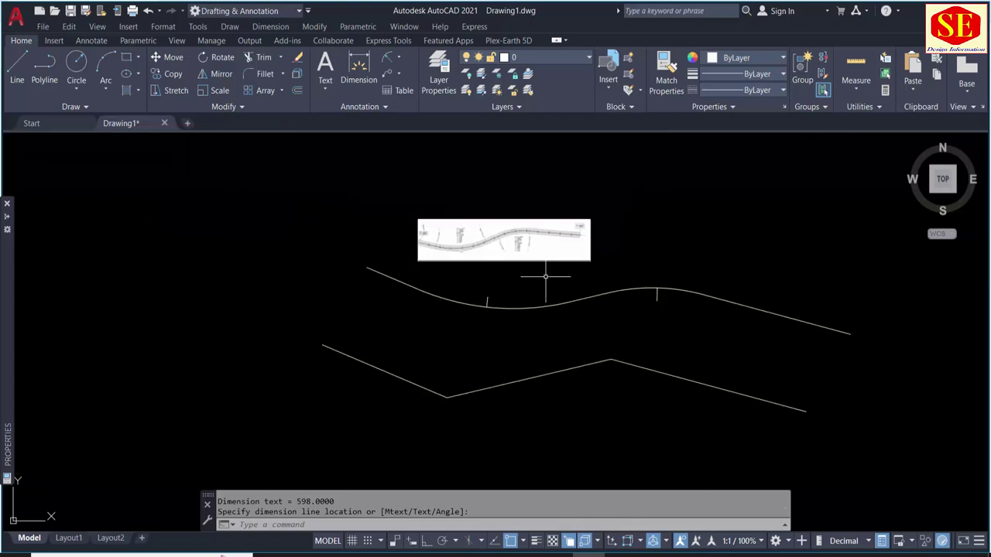
# Step: Select the curved centreline polyline and set its colour to Red in Quick Properties
pyautogui.click(633, 364)
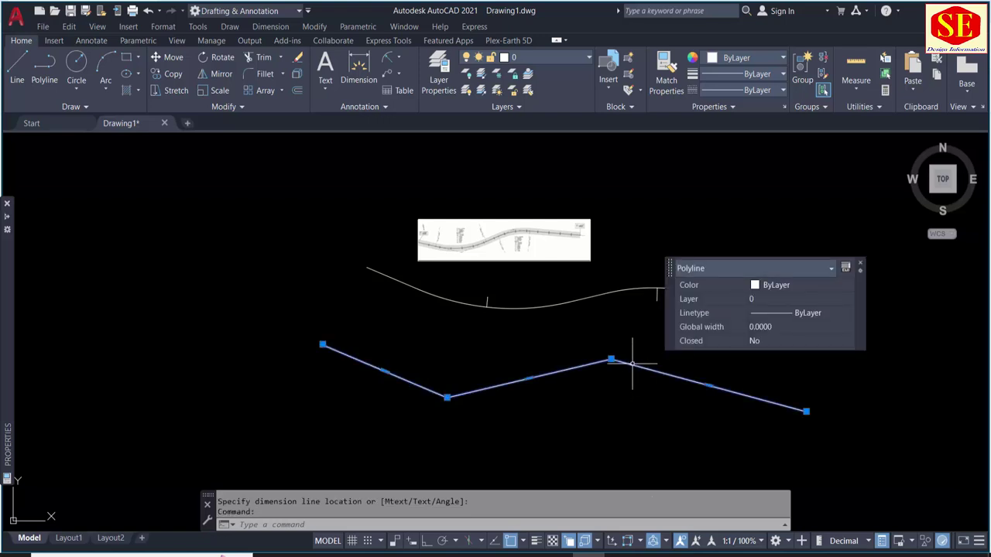
pyautogui.press('Escape')
pyautogui.click(574, 280)
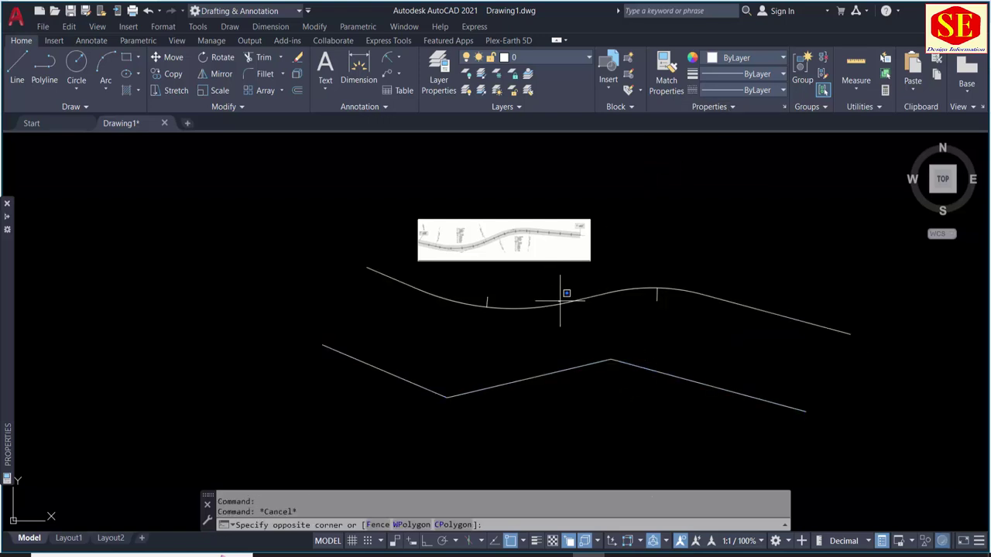
pyautogui.click(554, 305)
pyautogui.moveTo(716, 226)
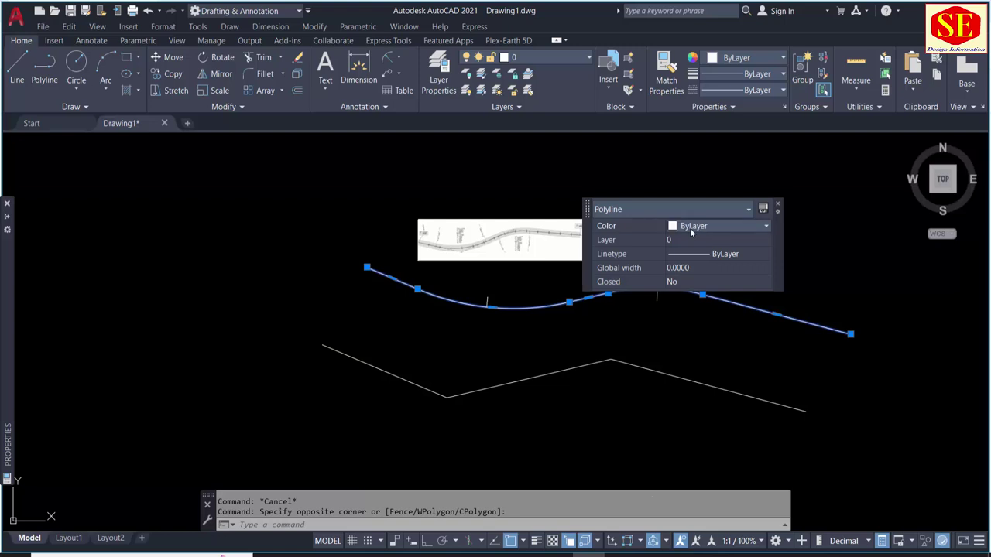
pyautogui.click(692, 226)
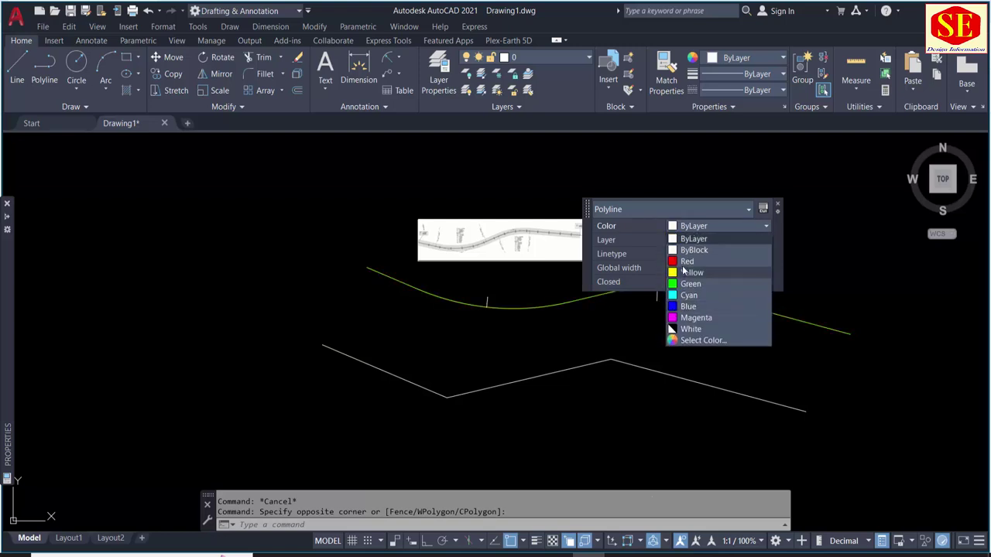
pyautogui.click(677, 260)
pyautogui.press('Escape')
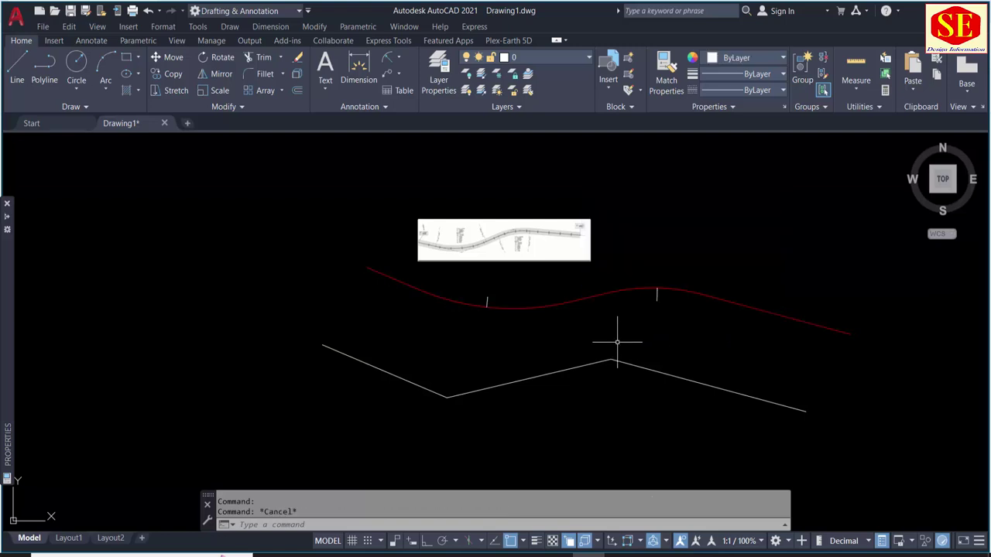
pyautogui.write('m')
pyautogui.press('Return')
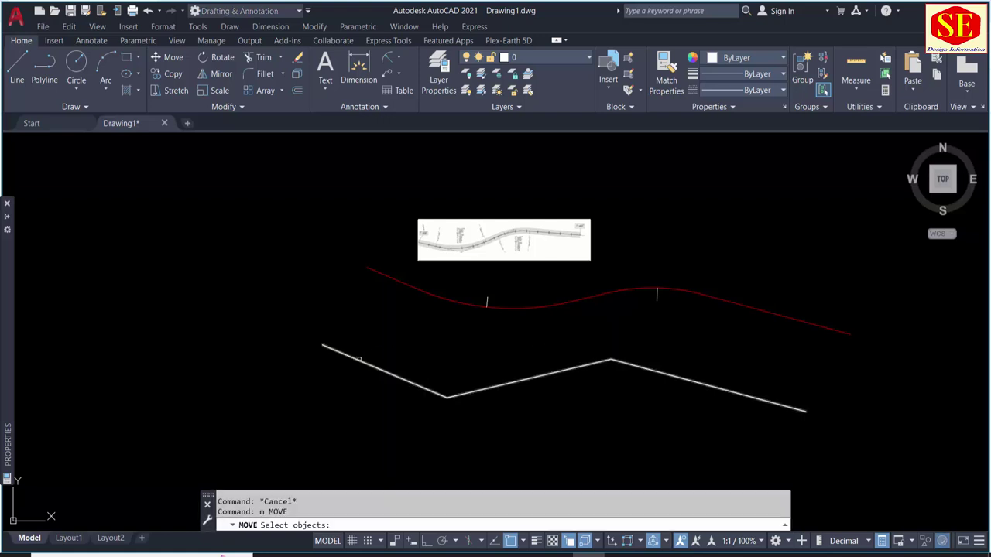
# Step: Move the white straight polyline so its left end sits on the red curve's start point
pyautogui.click(359, 359)
pyautogui.press('Return')
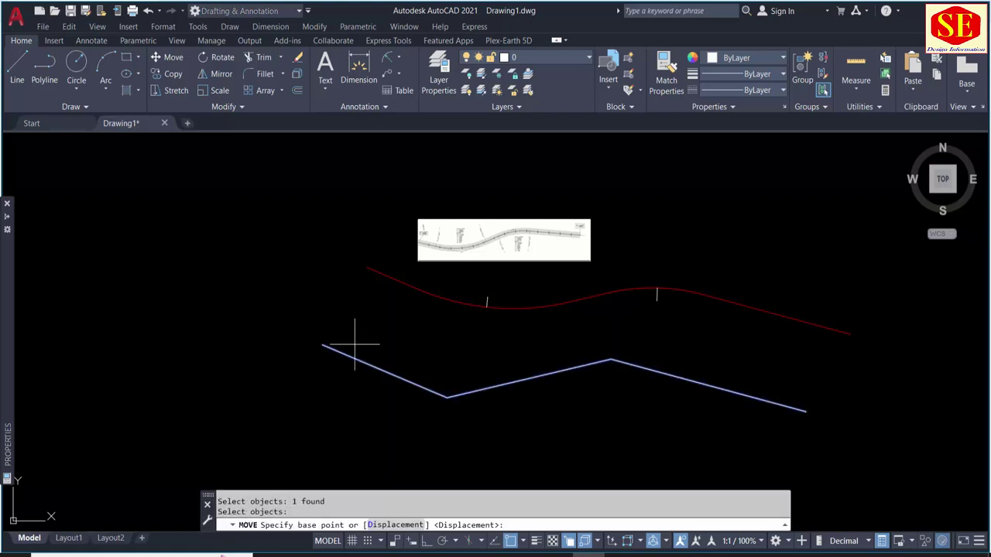
pyautogui.click(322, 345)
pyautogui.scroll(5, 357, 275)
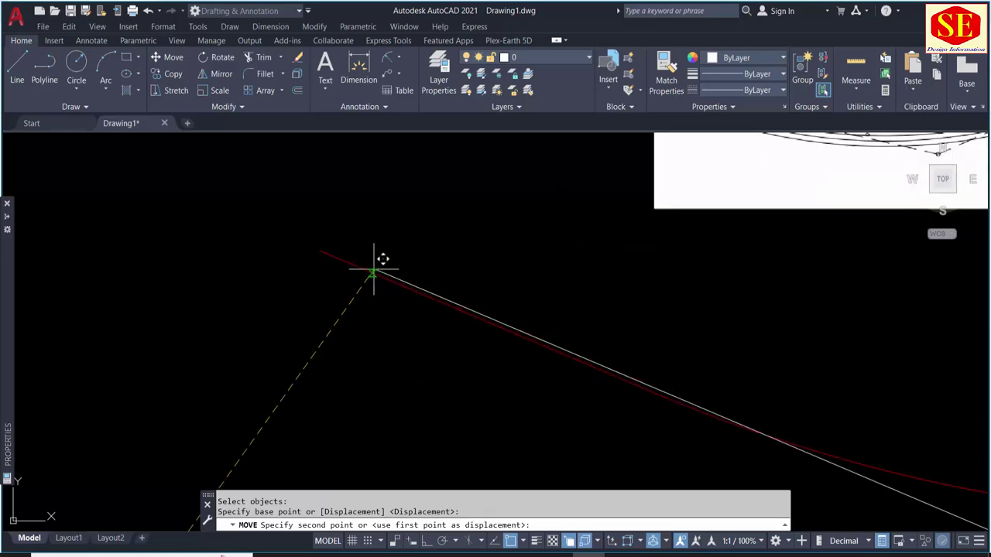
pyautogui.click(319, 249)
pyautogui.scroll(-4, 146, 231)
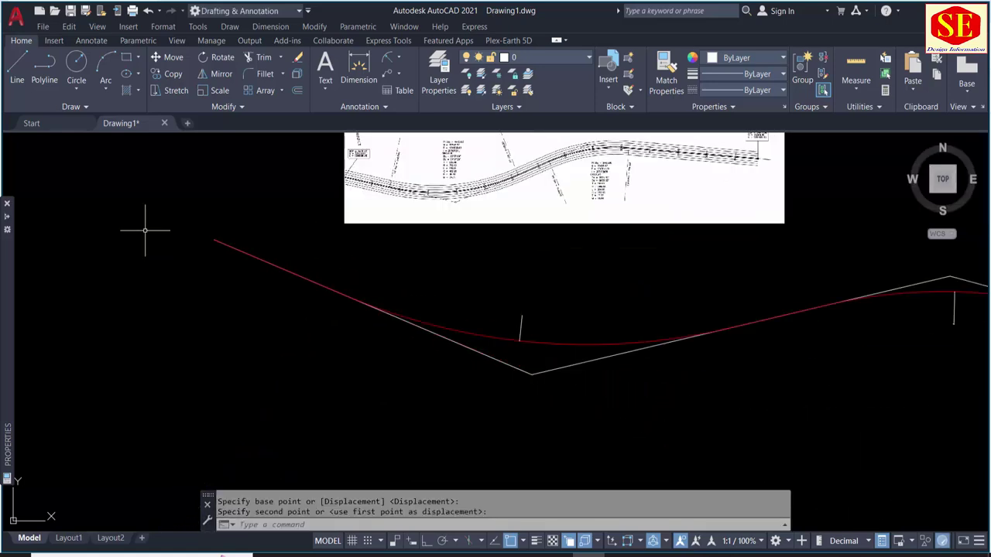
pyautogui.moveTo(504, 343); pyautogui.dragTo(400, 370, button='middle')
pyautogui.scroll(2, 810, 298)
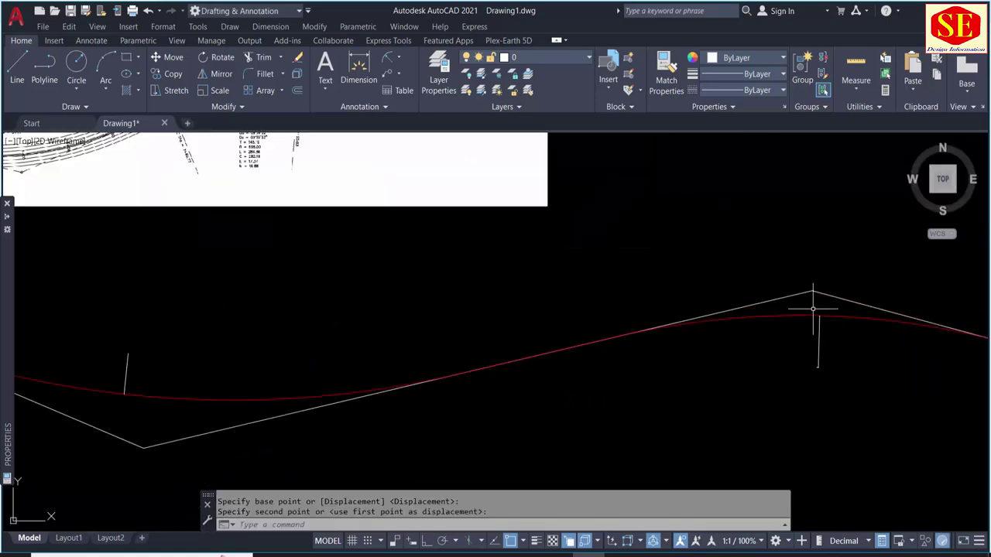
pyautogui.scroll(-2, 704, 327)
pyautogui.scroll(-2, 745, 306)
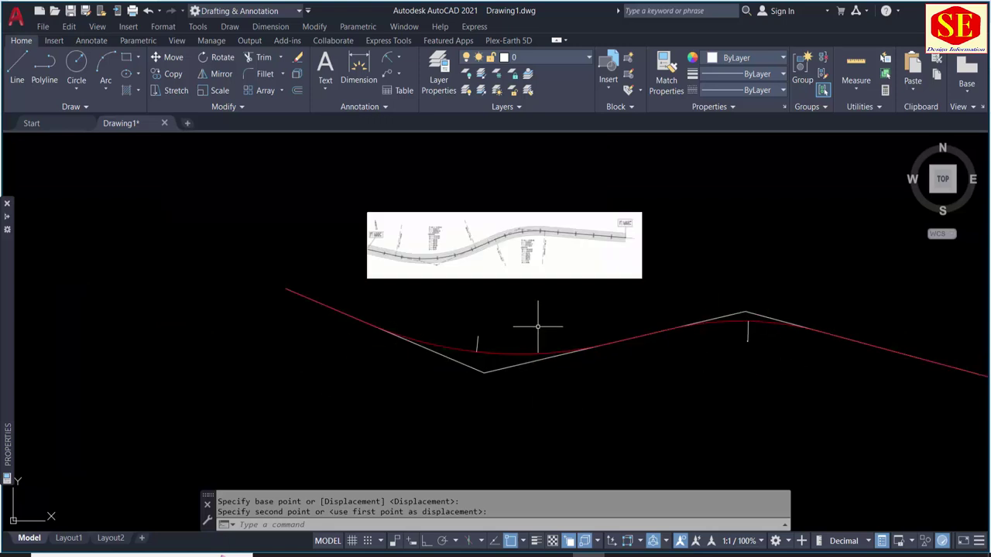
pyautogui.scroll(3, 504, 328)
# Step: Erase the two radius dimensions from the alignment
pyautogui.moveTo(490, 317); pyautogui.dragTo(407, 344)
pyautogui.write('e')
pyautogui.press('Return')
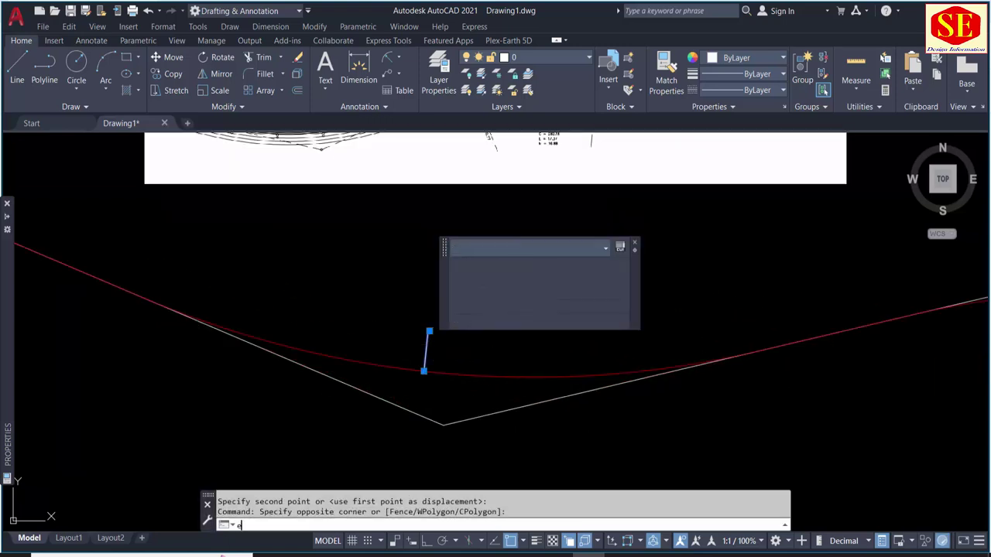
pyautogui.scroll(-3, 491, 332)
pyautogui.scroll(3, 672, 333)
pyautogui.click(719, 346)
pyautogui.press('Return')
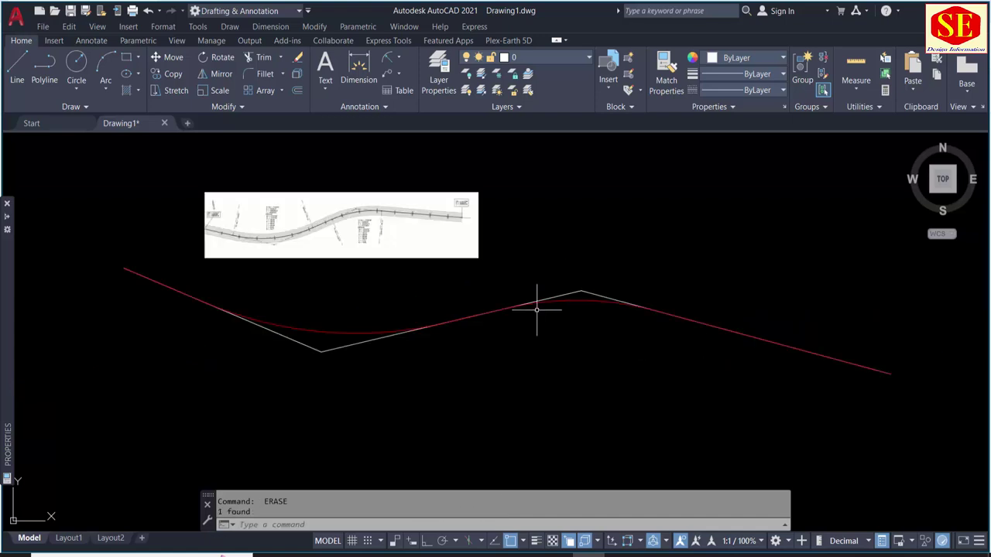
pyautogui.moveTo(424, 321); pyautogui.dragTo(451, 328, button='middle')
pyautogui.scroll(2, 308, 331)
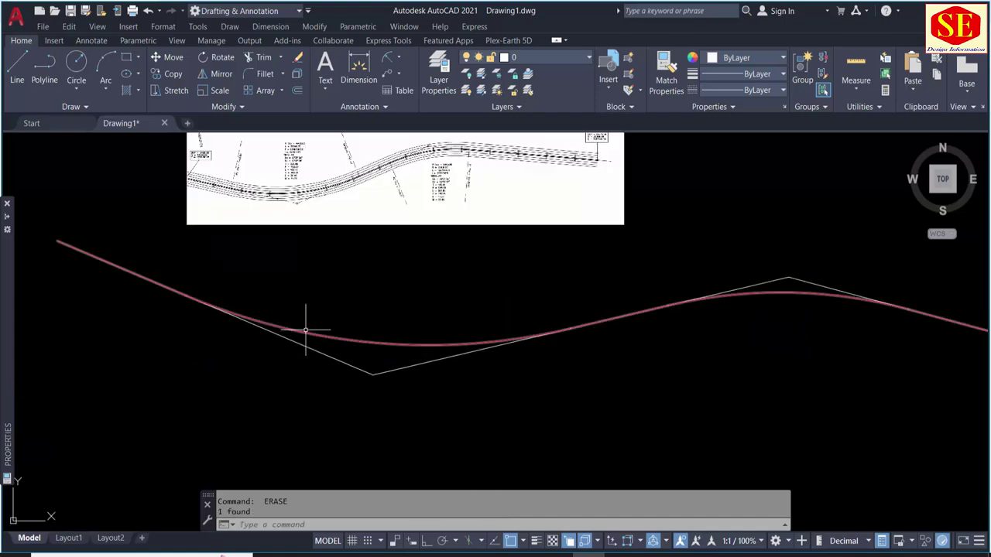
pyautogui.scroll(3, 324, 341)
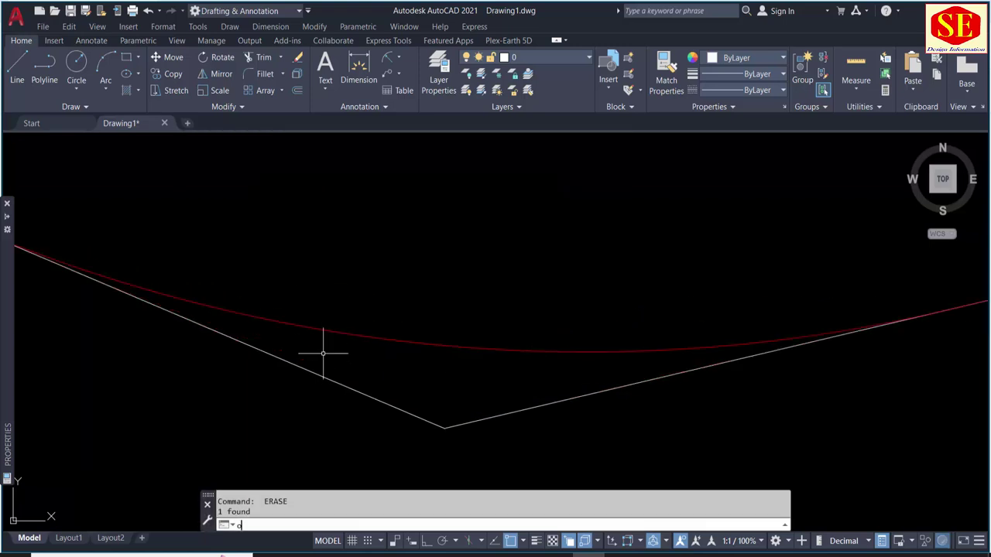
# Step: Offset the red centreline by 0.5 to make parallel copies on either side
pyautogui.write('O')
pyautogui.press('Return')
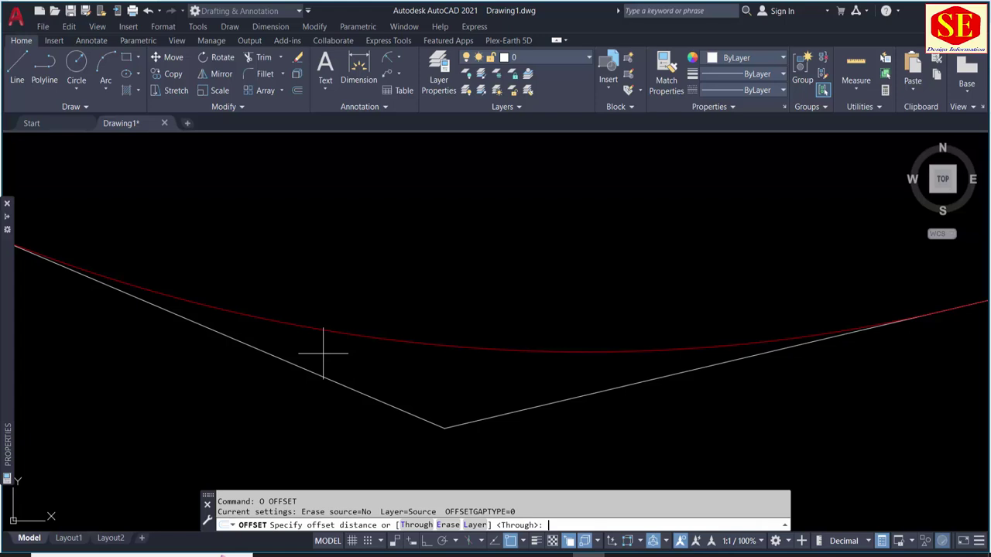
pyautogui.press('Return')
pyautogui.scroll(2, 312, 336)
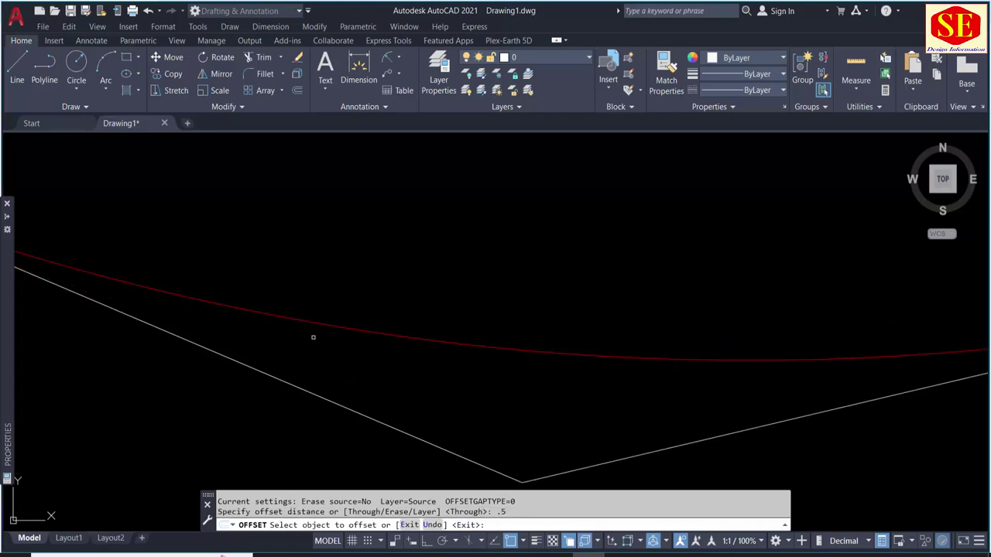
pyautogui.click(327, 313)
pyautogui.click(328, 299)
pyautogui.scroll(3, 314, 328)
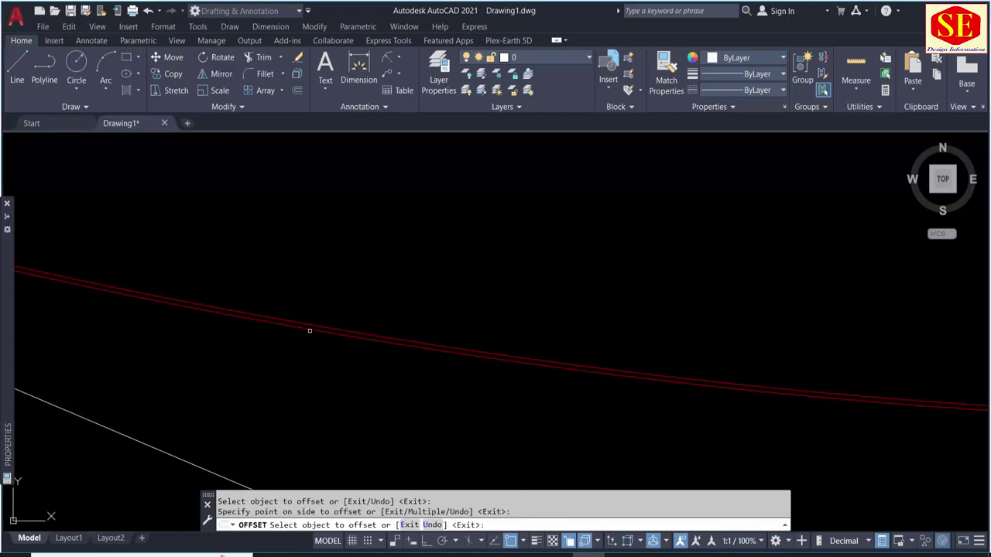
pyautogui.click(307, 330)
pyautogui.click(287, 366)
pyautogui.write('v')
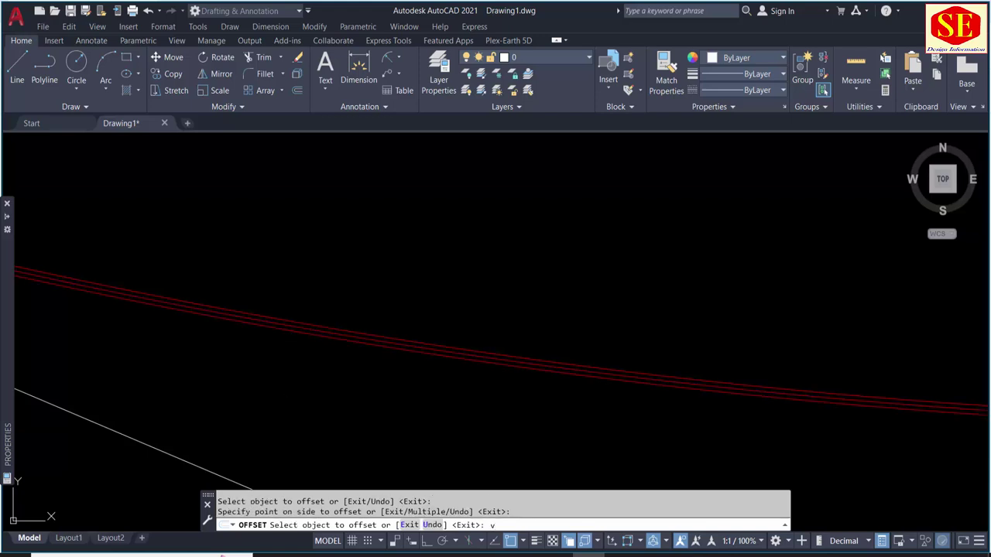
pyautogui.press('Escape')
# Step: Offset the red lines by 3.65, adding two parallel lines above and two below
pyautogui.press('Return')
pyautogui.write('3.65')
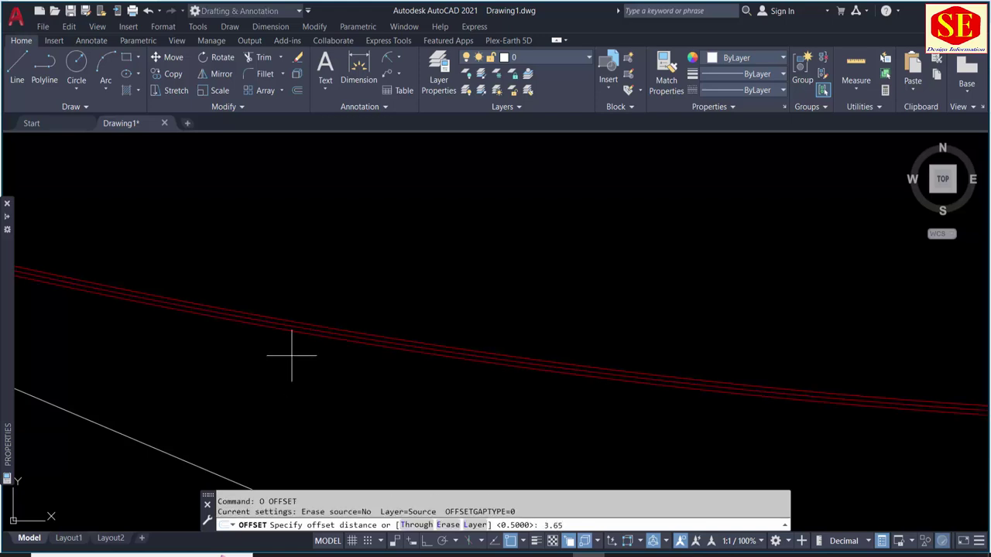
pyautogui.press('Return')
pyautogui.scroll(1, 308, 323)
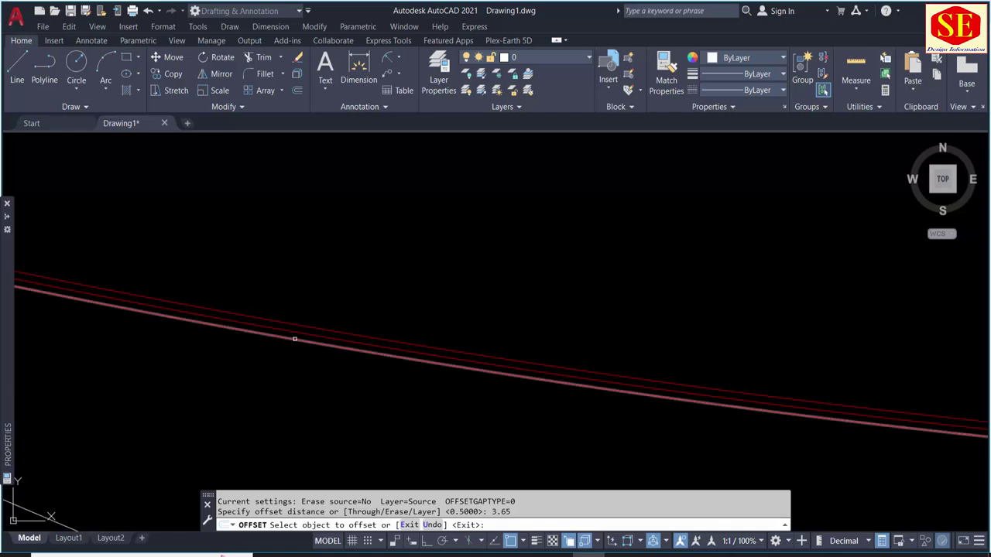
pyautogui.click(296, 329)
pyautogui.click(345, 281)
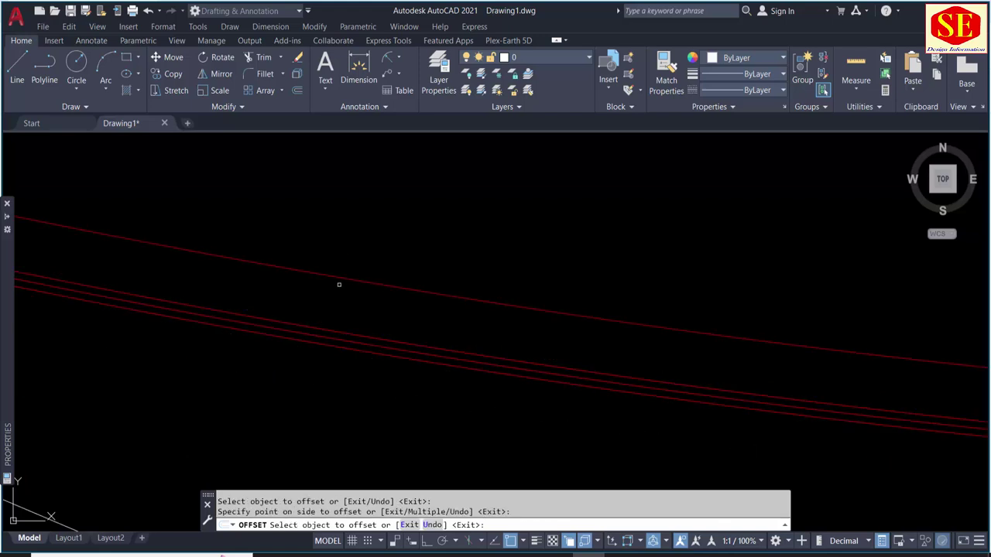
pyautogui.click(339, 278)
pyautogui.click(349, 261)
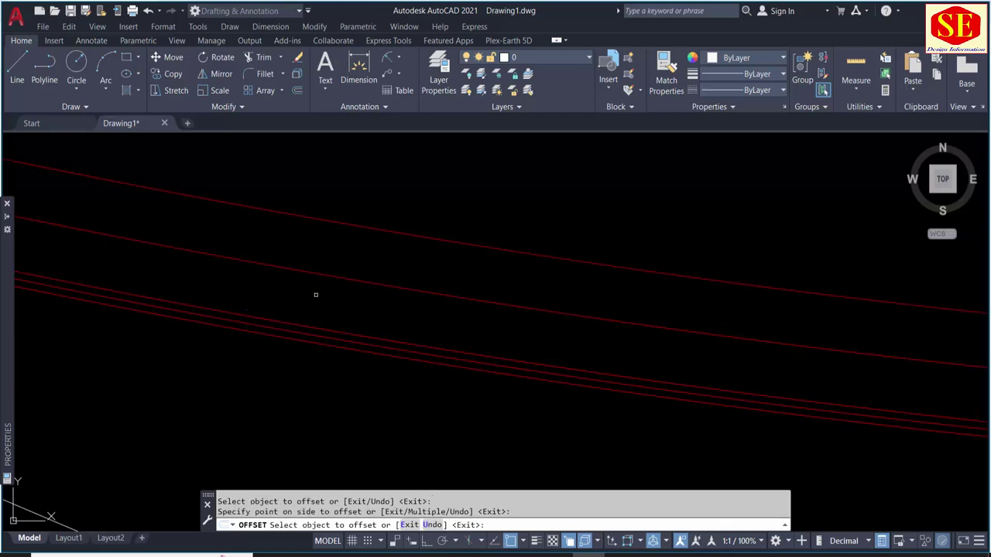
pyautogui.click(302, 342)
pyautogui.click(285, 363)
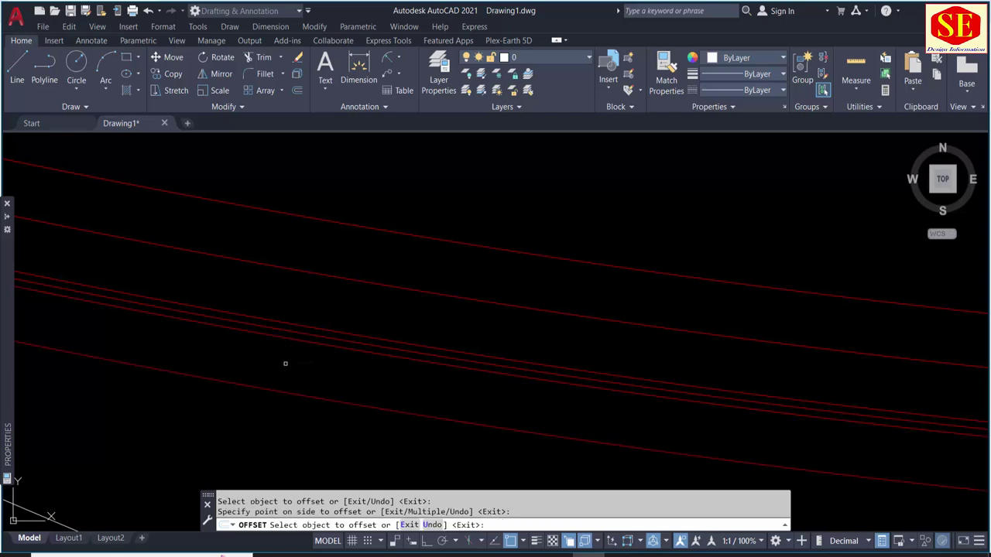
pyautogui.click(270, 391)
pyautogui.click(261, 413)
pyautogui.scroll(-1, 287, 360)
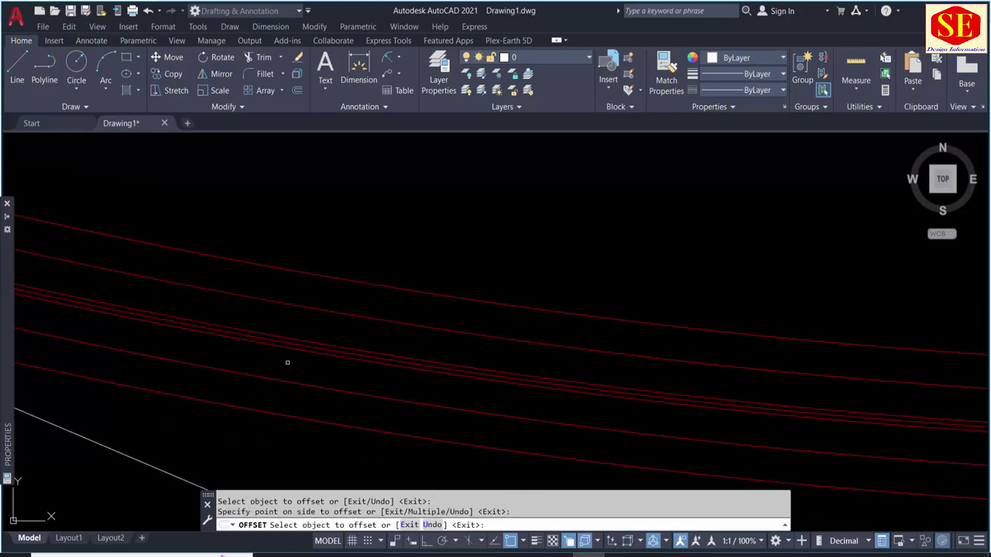
# Step: Offset the top and bottom lines outward by 2.4, then select two red lines
pyautogui.press('Return')
pyautogui.press('Return')
pyautogui.write('4')
pyautogui.press('Return')
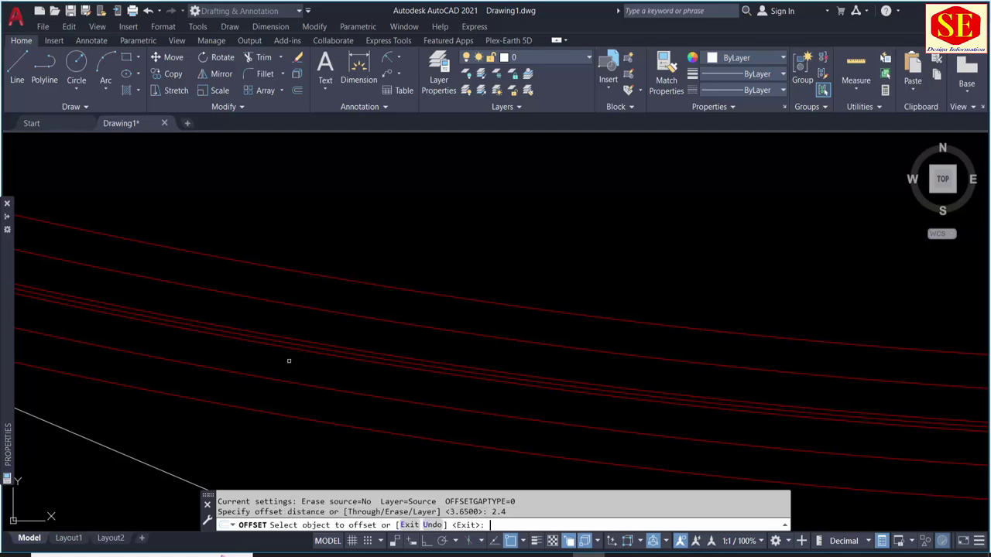
pyautogui.click(418, 273)
pyautogui.click(420, 261)
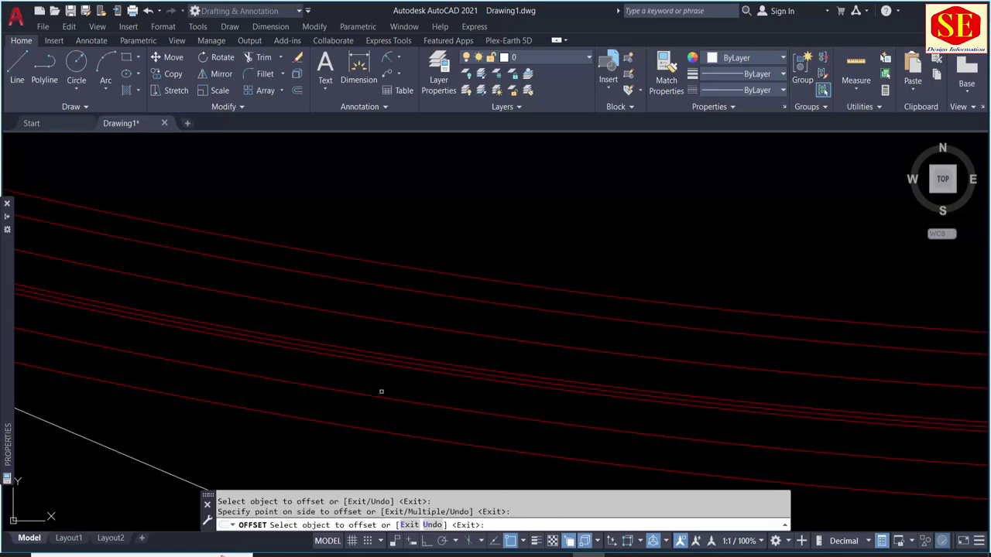
pyautogui.moveTo(385, 380); pyautogui.dragTo(426, 294, button='middle')
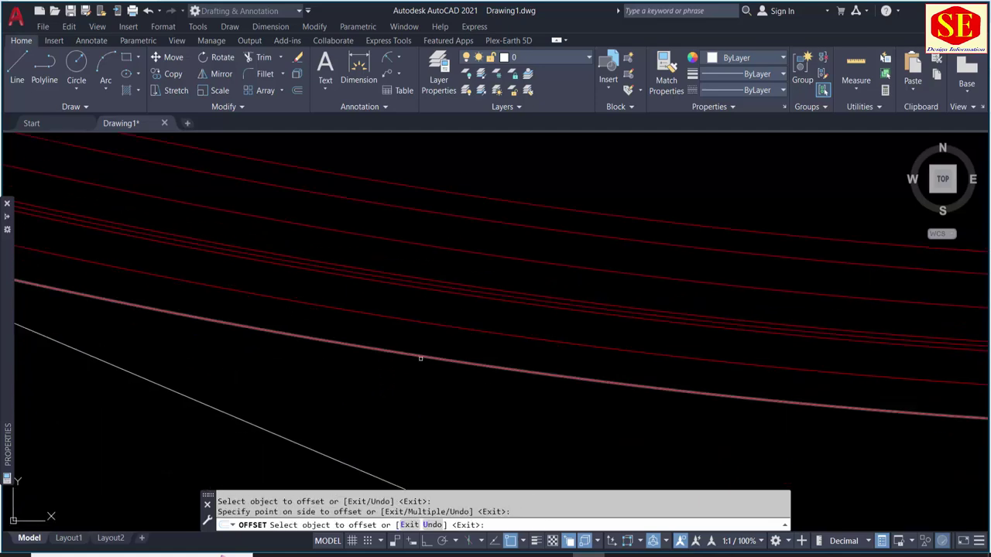
pyautogui.click(402, 335)
pyautogui.click(405, 400)
pyautogui.press('Escape')
pyautogui.click(442, 310)
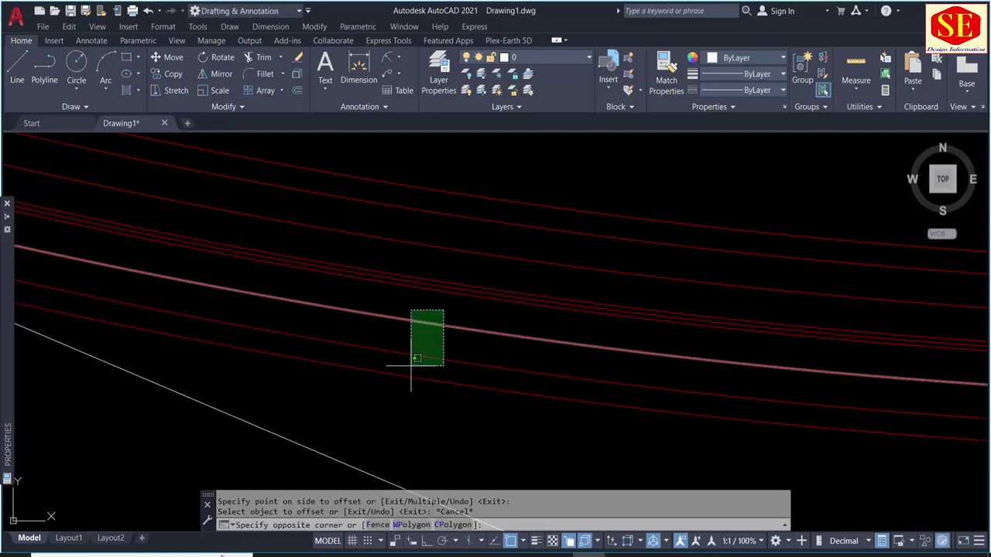
pyautogui.click(404, 372)
# Step: Set two of the offset red lines to ByLayer white colour
pyautogui.click(725, 62)
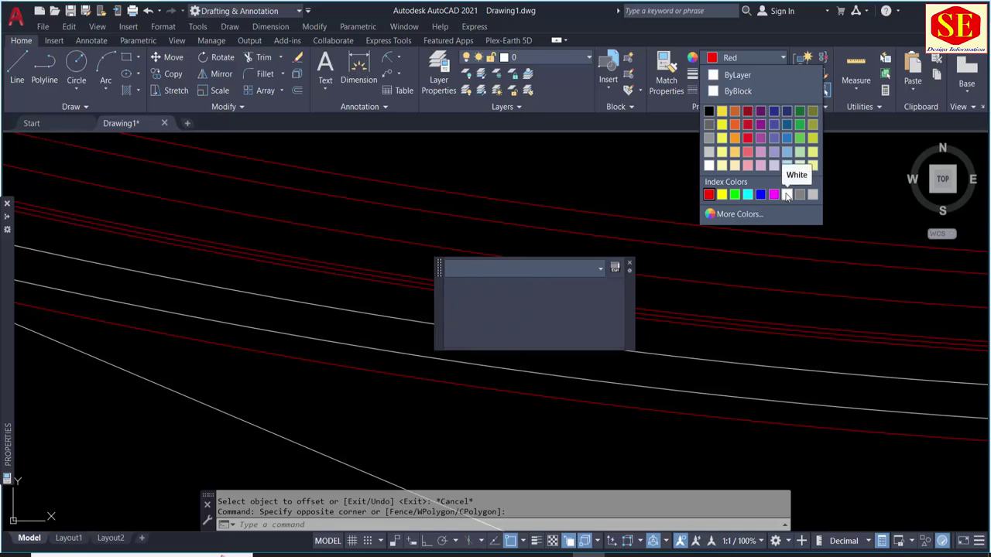
pyautogui.press('Escape')
pyautogui.press('Escape')
pyautogui.click(537, 228)
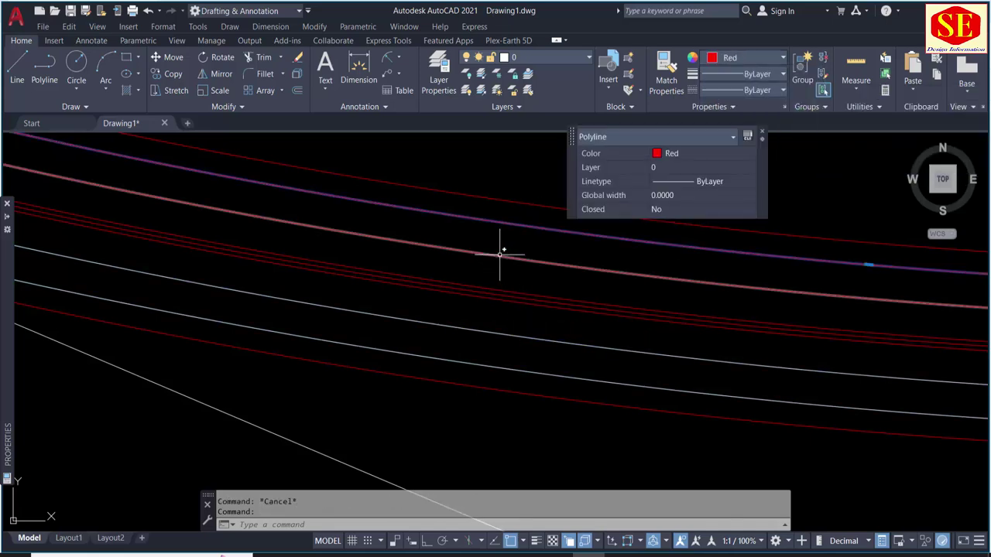
pyautogui.click(502, 253)
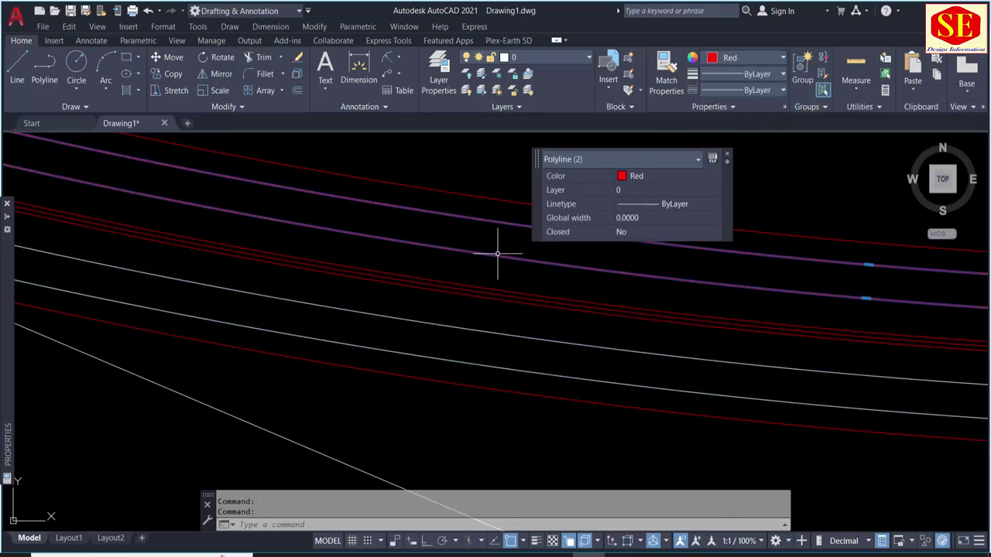
pyautogui.click(645, 177)
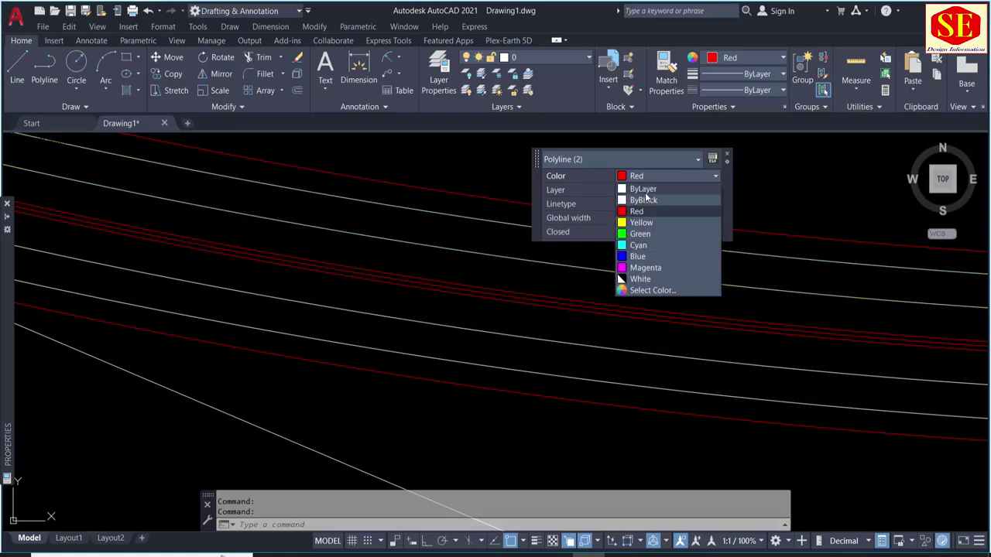
pyautogui.click(644, 190)
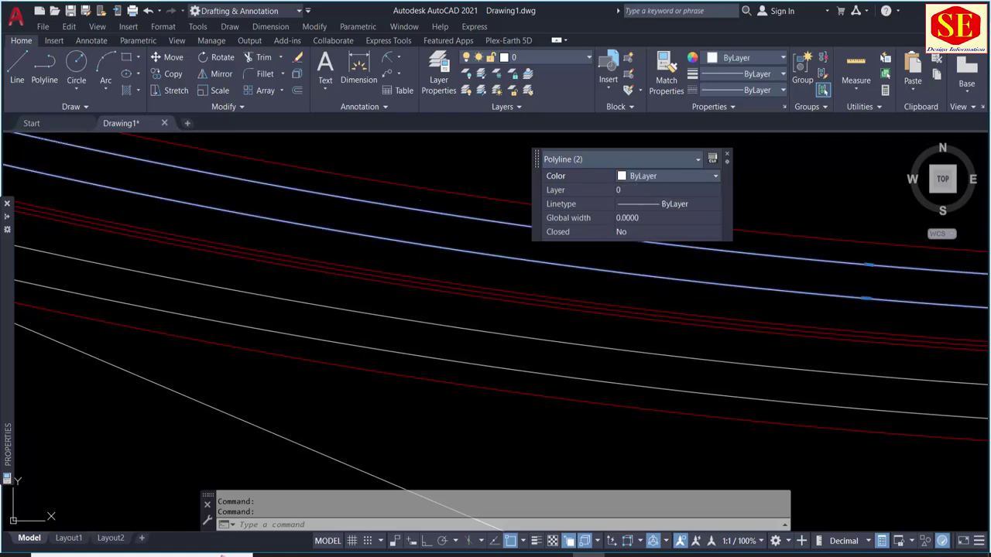
pyautogui.press('Escape')
# Step: Change the four outer offset lines to Yellow
pyautogui.hotkey('ctrl', 'z')
pyautogui.hotkey('ctrl', 'z')
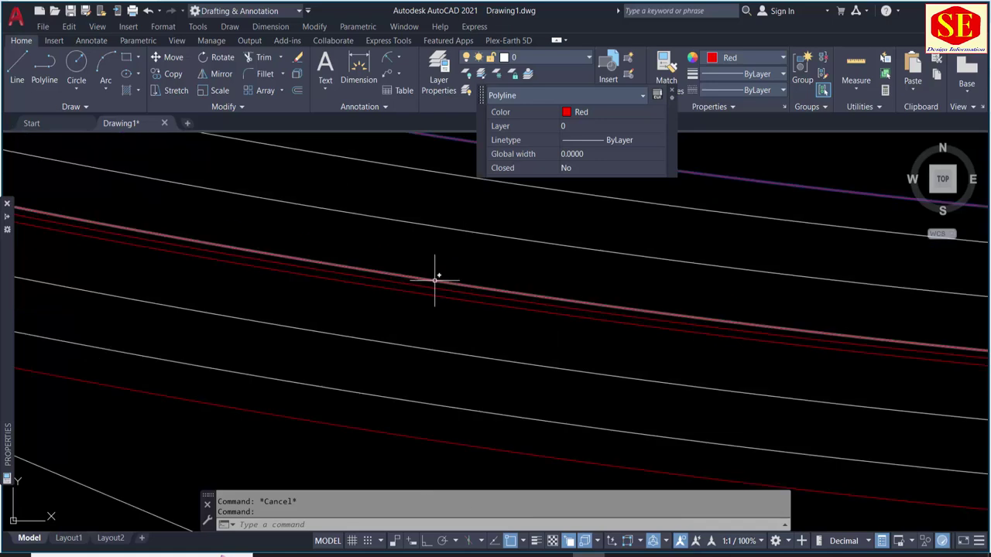
pyautogui.click(399, 426)
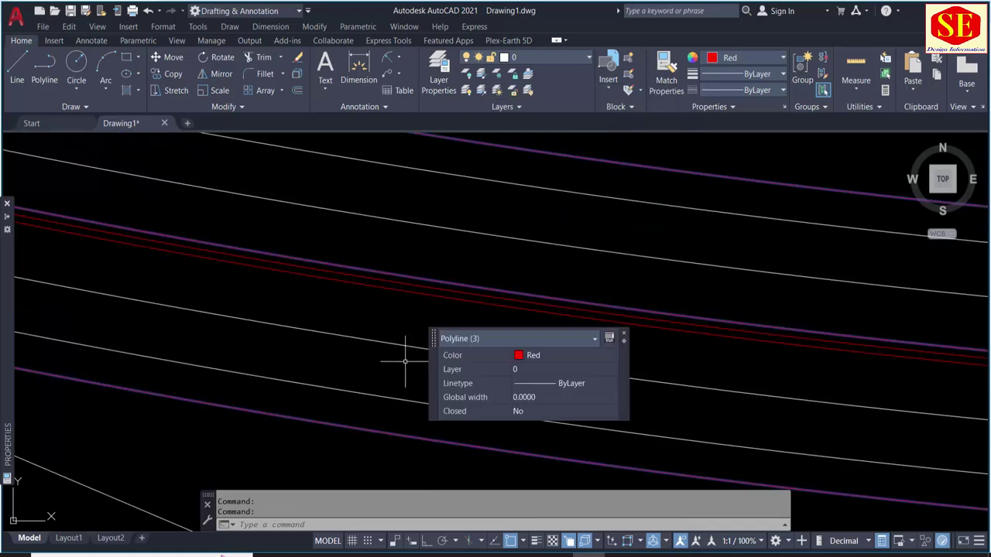
pyautogui.click(402, 290)
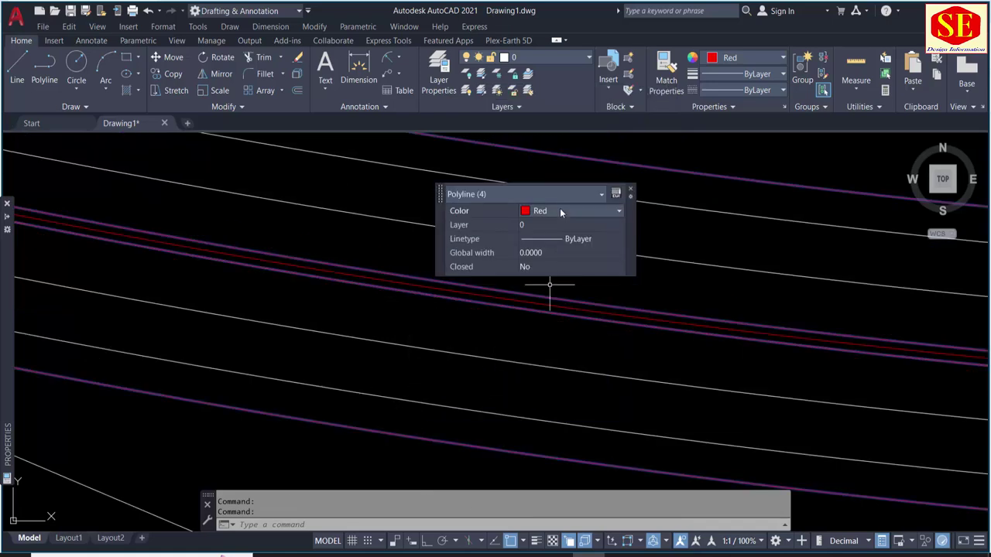
pyautogui.click(560, 211)
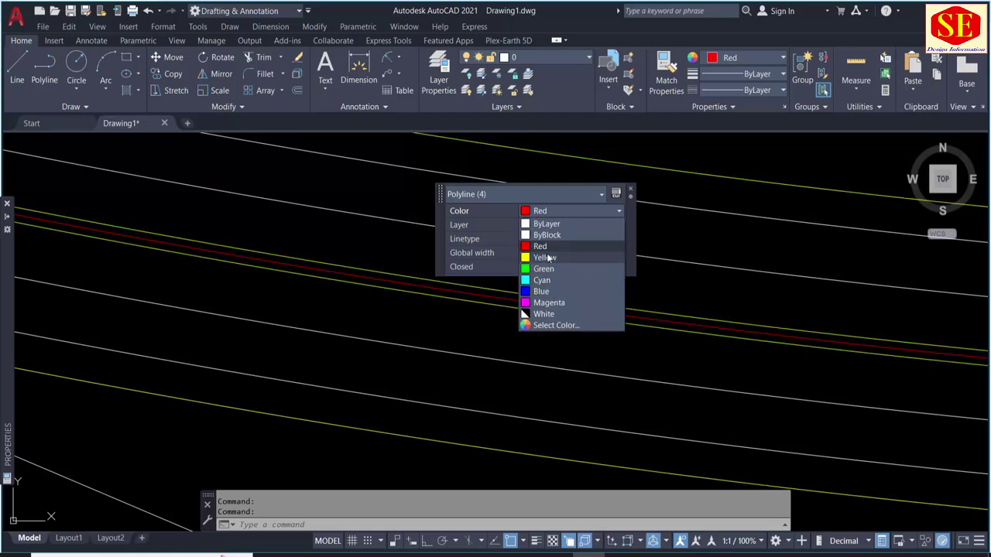
pyautogui.click(546, 257)
pyautogui.scroll(-3, 394, 273)
pyautogui.press('Escape')
# Step: Check a white lane line's linetype, keeping it Continuous, and leave lineweight unchanged
pyautogui.scroll(-2, 630, 375)
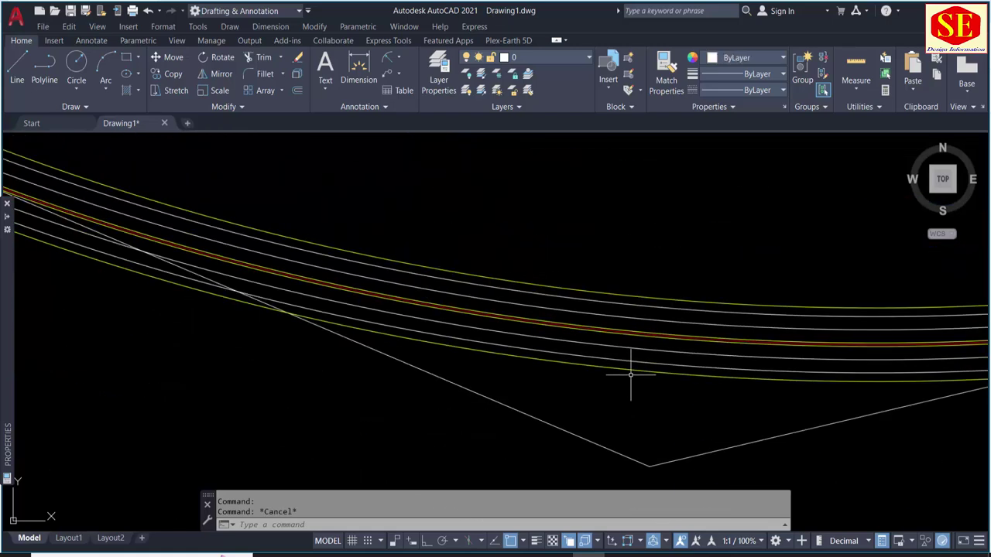
pyautogui.scroll(2, 515, 354)
pyautogui.scroll(1, 482, 294)
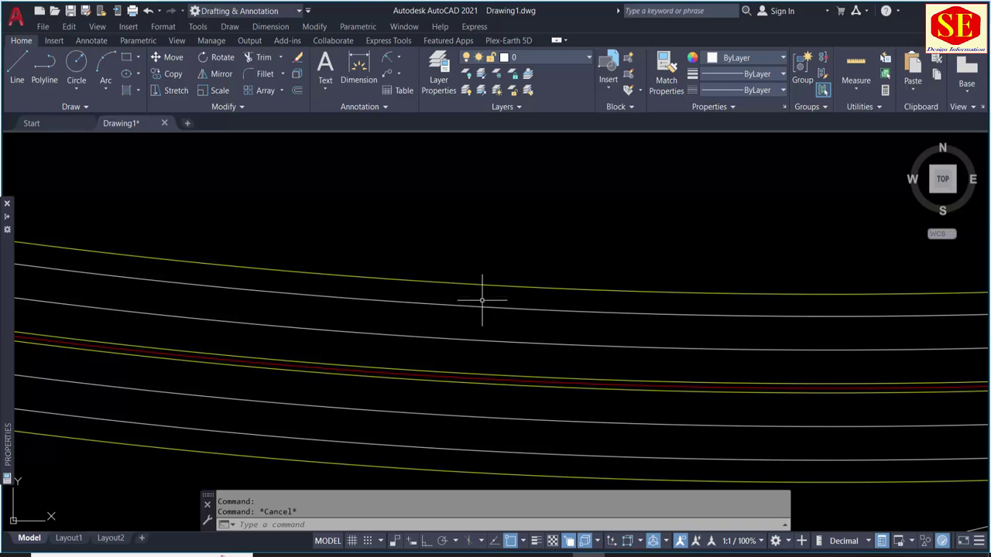
pyautogui.click(482, 300)
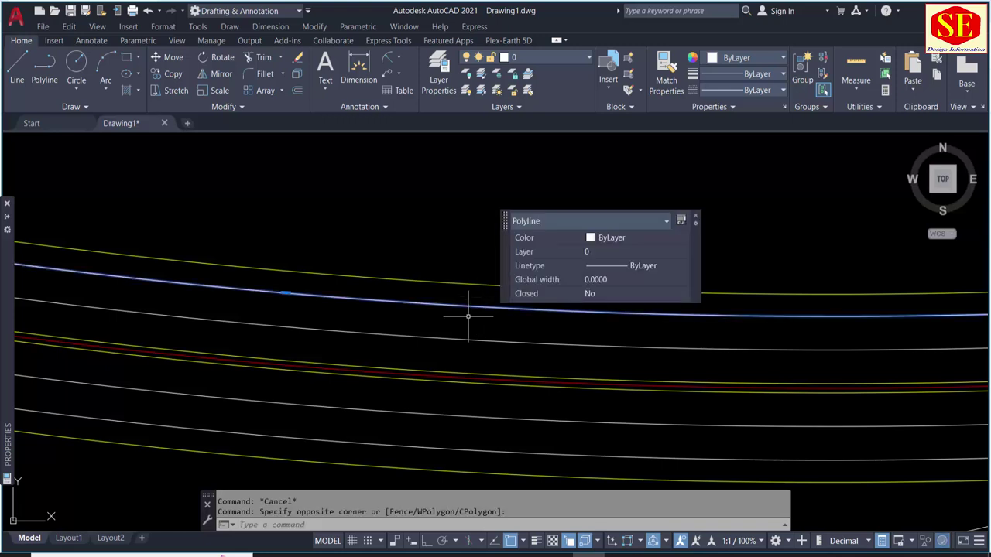
pyautogui.click(632, 265)
pyautogui.click(630, 264)
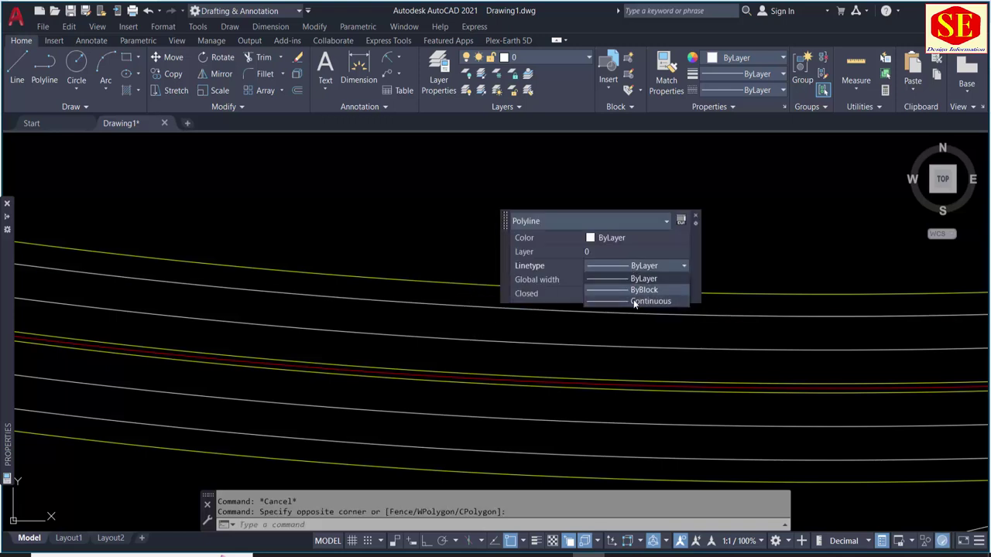
pyautogui.click(628, 301)
pyautogui.press('Escape')
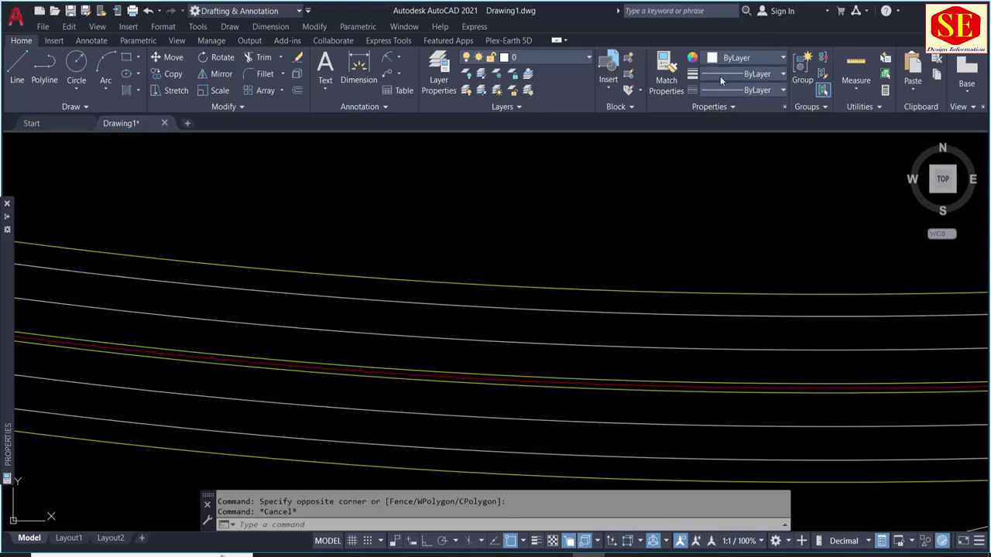
pyautogui.click(720, 75)
pyautogui.scroll(-3, 729, 228)
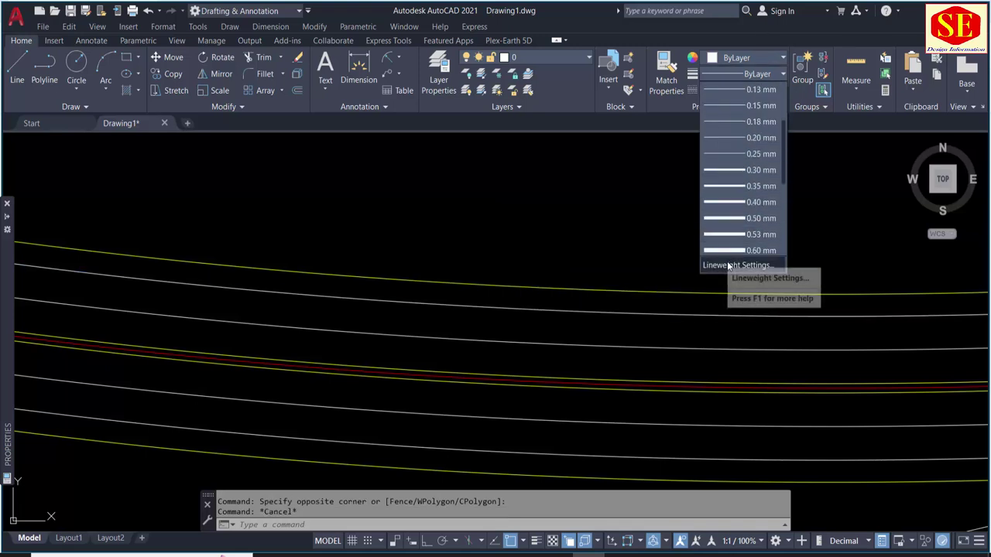
pyautogui.click(772, 74)
# Step: Load the ACAD_ISO03W100 linetype through the Linetype Manager and select a lane line
pyautogui.click(754, 90)
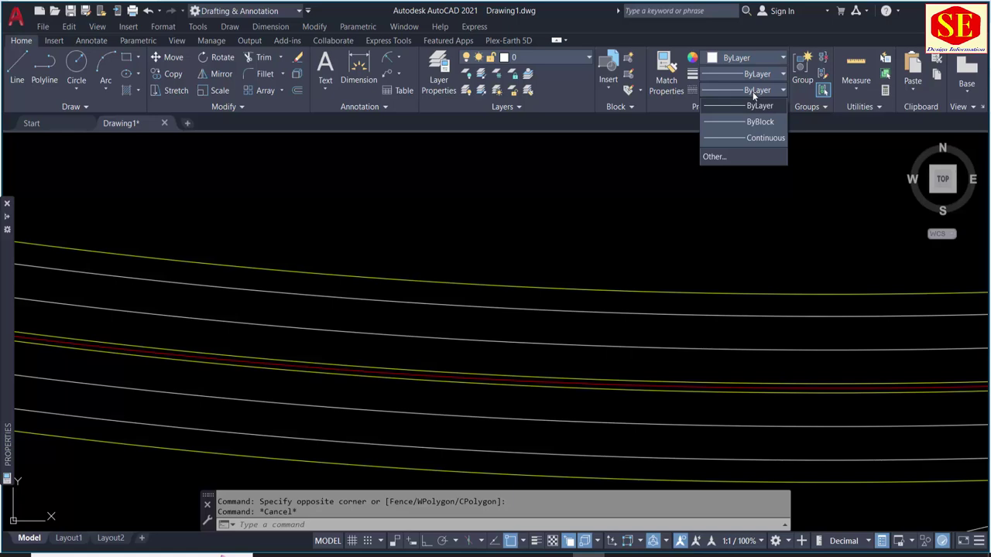
pyautogui.click(714, 158)
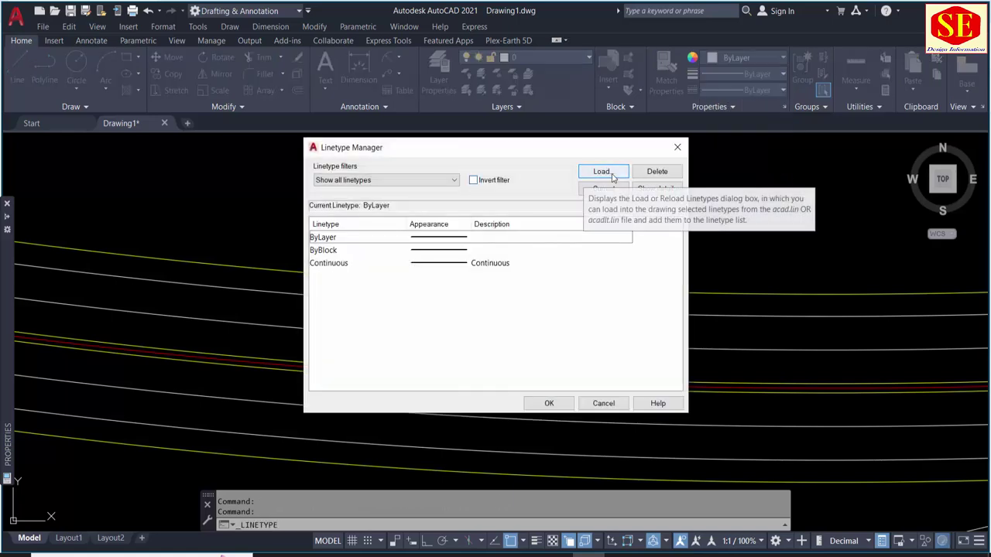
pyautogui.click(608, 173)
pyautogui.click(483, 267)
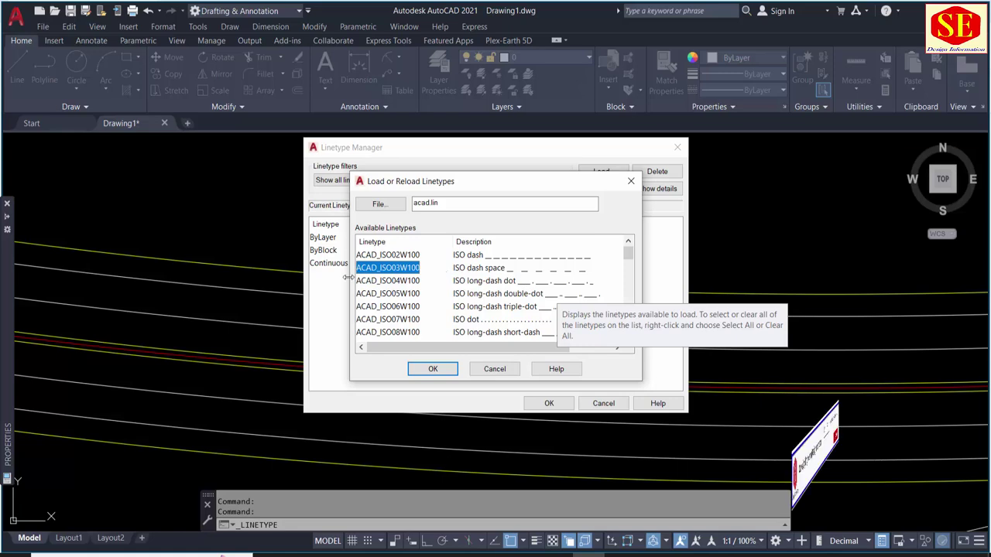
pyautogui.click(431, 369)
pyautogui.click(547, 404)
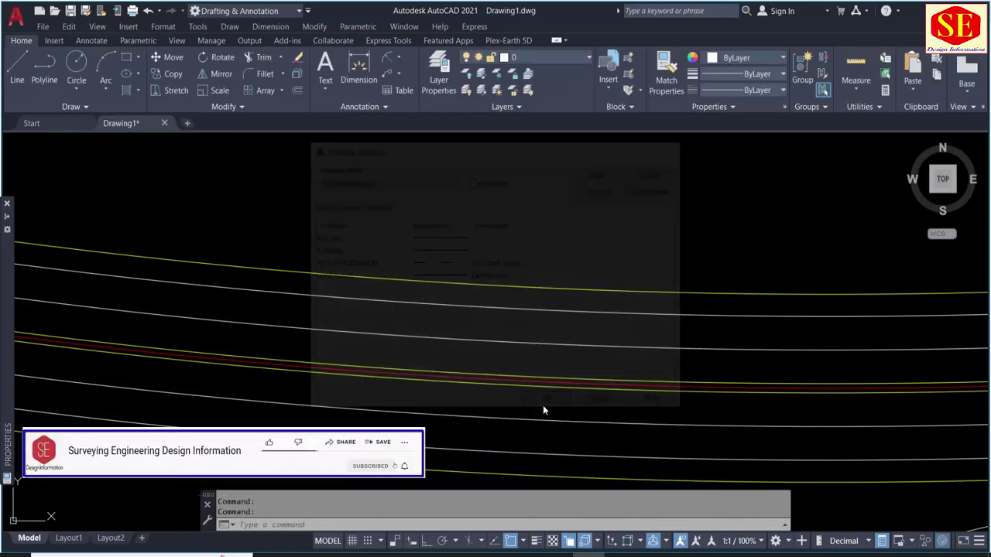
pyautogui.click(514, 309)
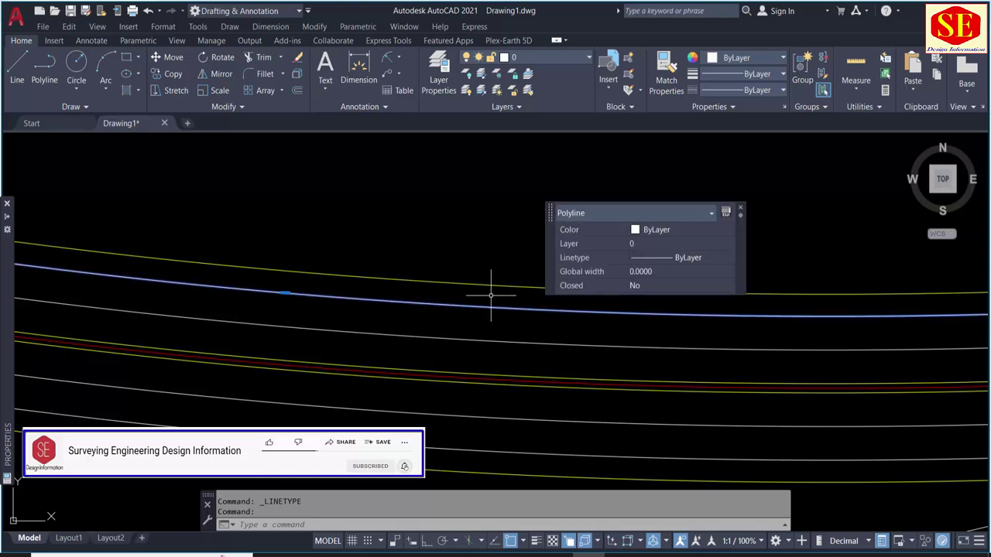
# Step: Give the selected lane line the ACAD_ISO03W100 dashed linetype
pyautogui.click(756, 89)
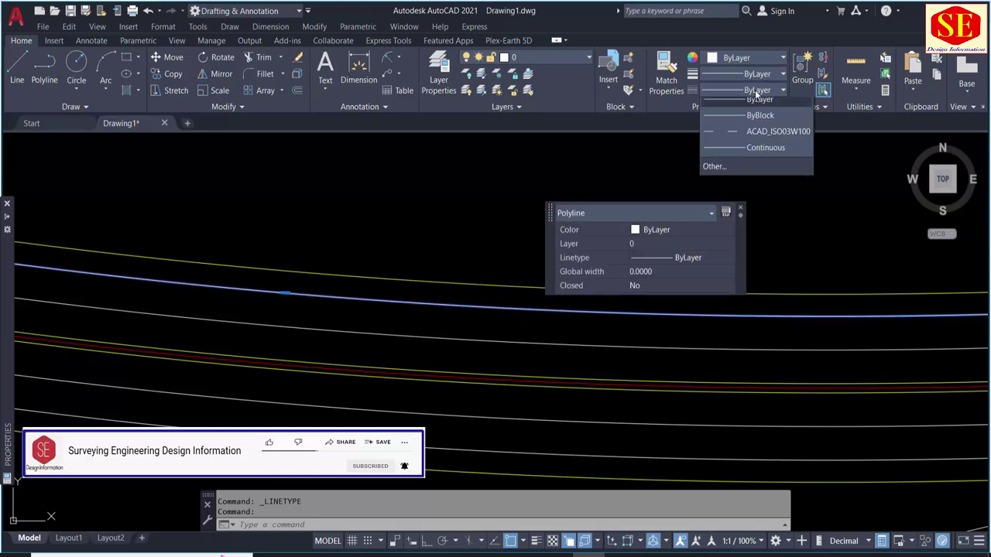
pyautogui.click(759, 141)
pyautogui.scroll(-4, 500, 226)
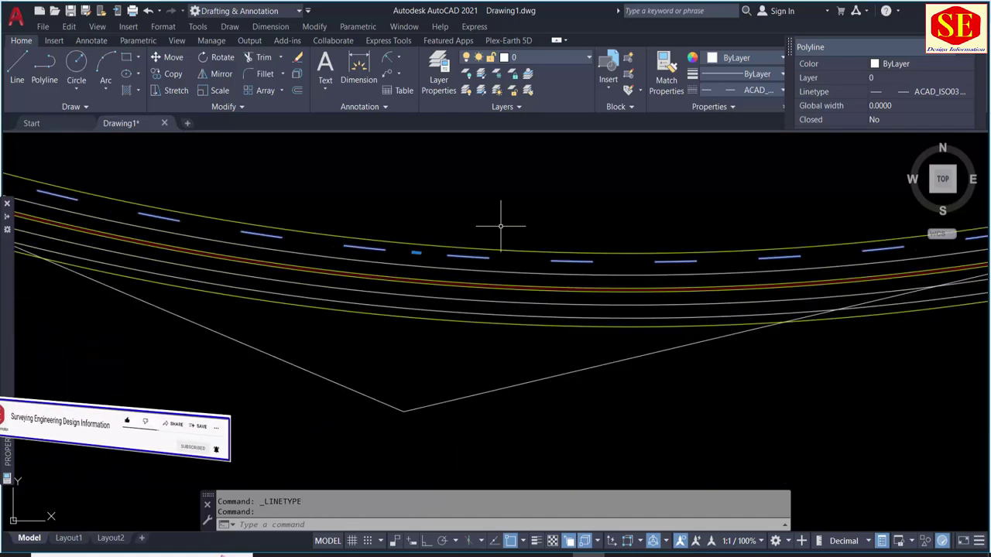
pyautogui.press('Escape')
# Step: Use MATCHPROP to copy the dashed linetype onto two solid lane lines
pyautogui.write('M')
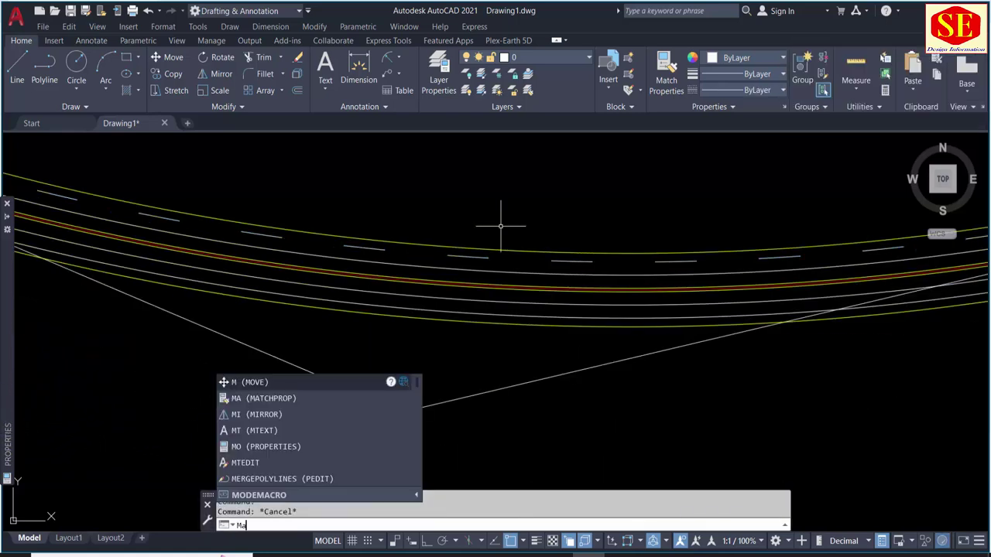
pyautogui.write('A')
pyautogui.press('Return')
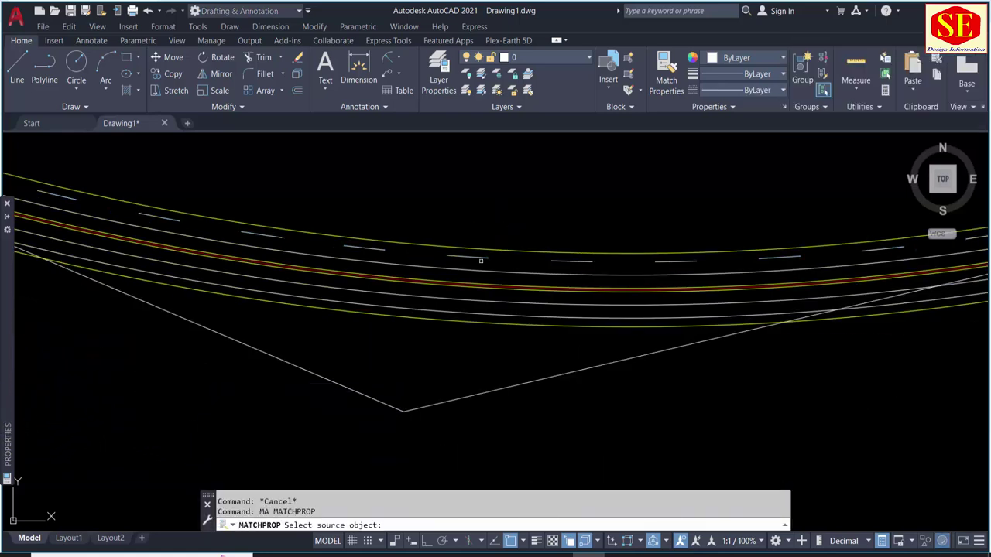
pyautogui.click(484, 258)
pyautogui.click(454, 310)
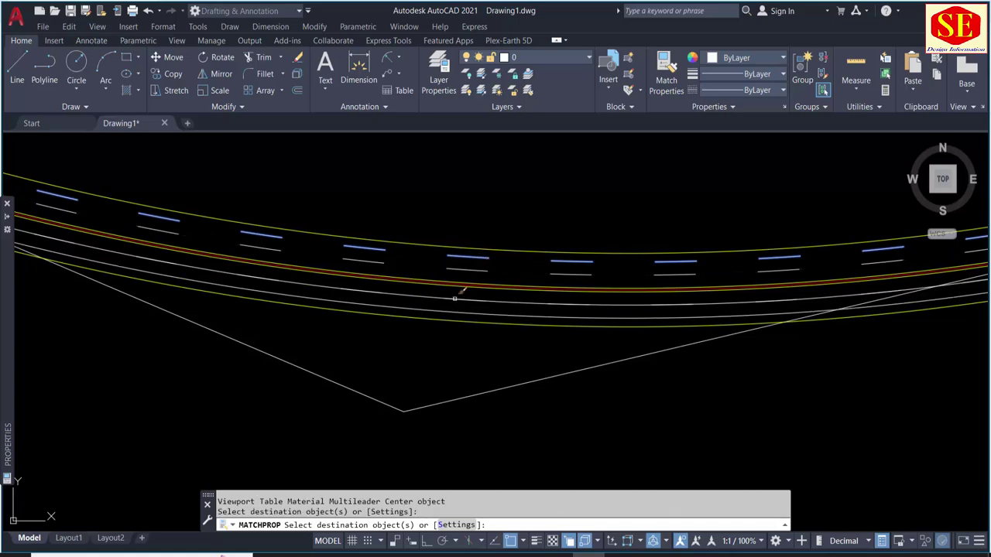
pyautogui.click(456, 298)
pyautogui.press('Escape')
pyautogui.scroll(-3, 504, 281)
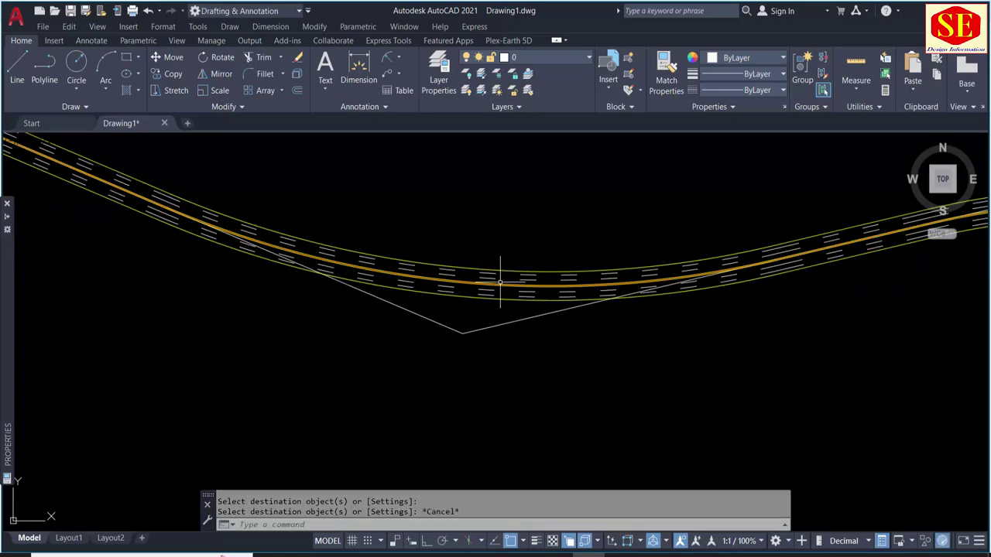
pyautogui.scroll(5, 481, 275)
pyautogui.click(479, 271)
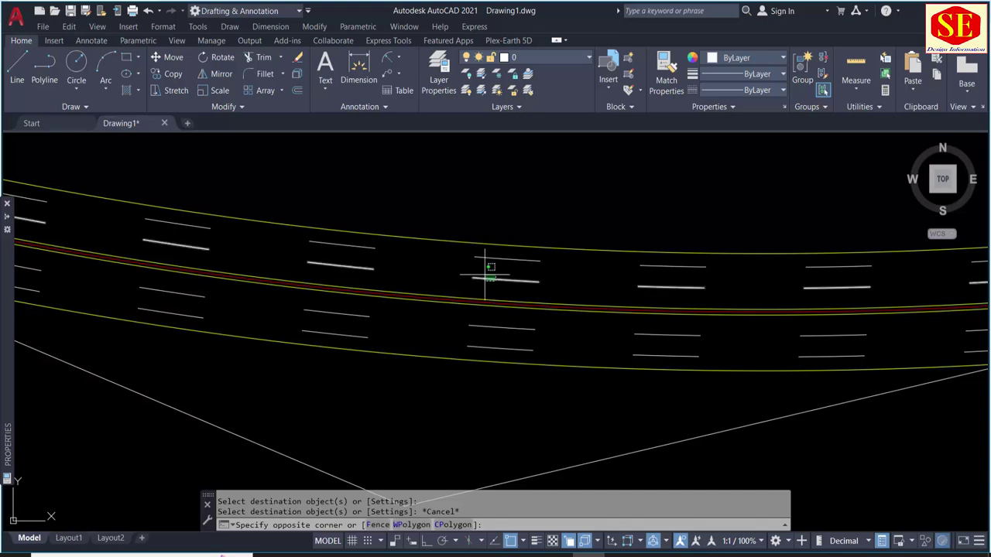
pyautogui.click(488, 280)
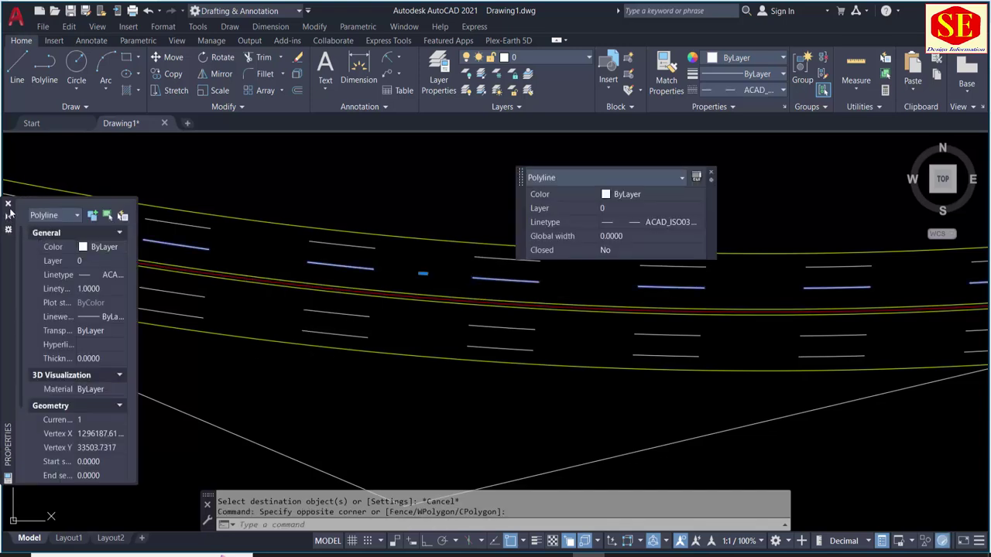
# Step: Set the selected lane line's linetype scale to 0.25 in the Properties palette
pyautogui.write('p')
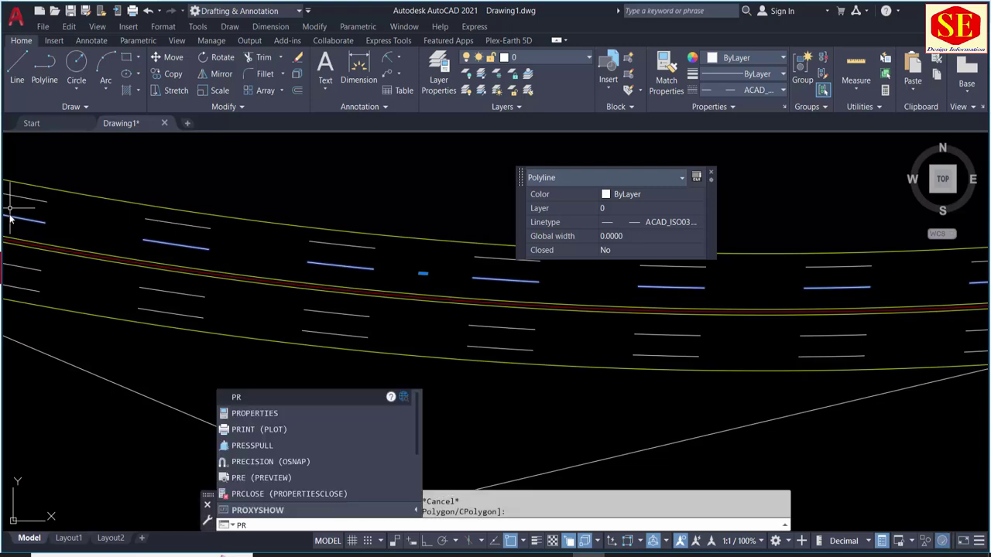
pyautogui.click(233, 414)
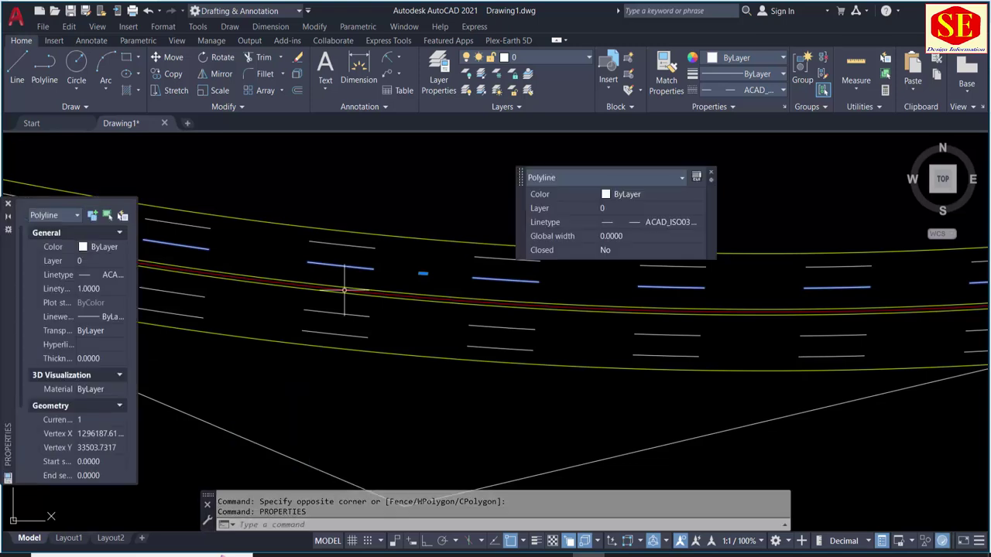
pyautogui.click(113, 275)
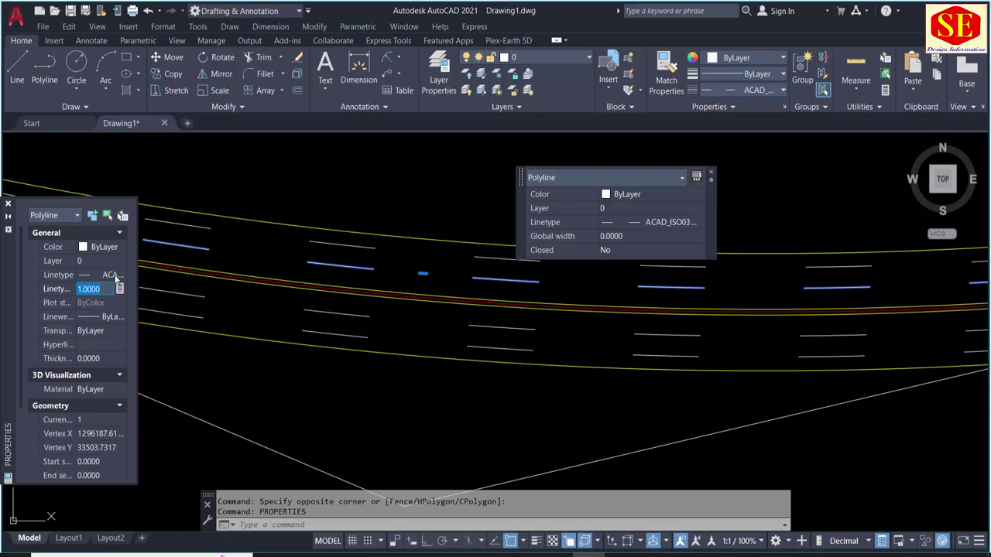
pyautogui.click(98, 290)
pyautogui.write('0.2500')
pyautogui.press('Return')
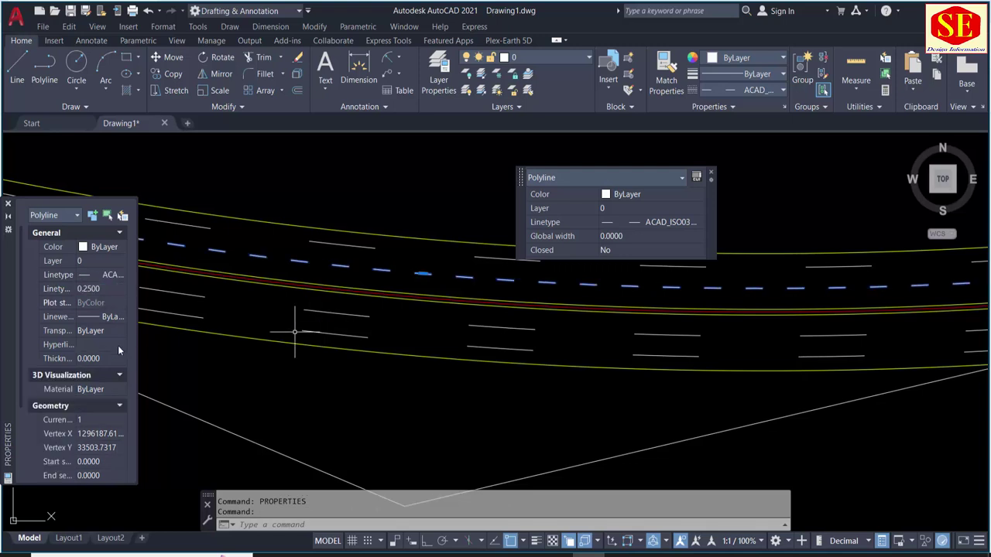
pyautogui.press('Escape')
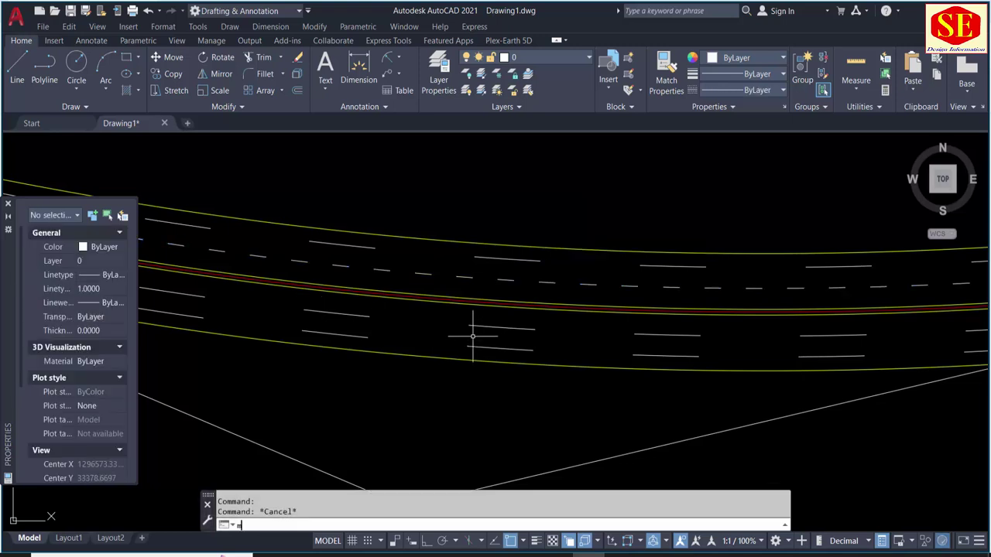
# Step: Match the dashed upper lane line's properties onto the lower-row lane lines with MATCHPROP
pyautogui.write('Ma')
pyautogui.press('Return')
pyautogui.click(465, 278)
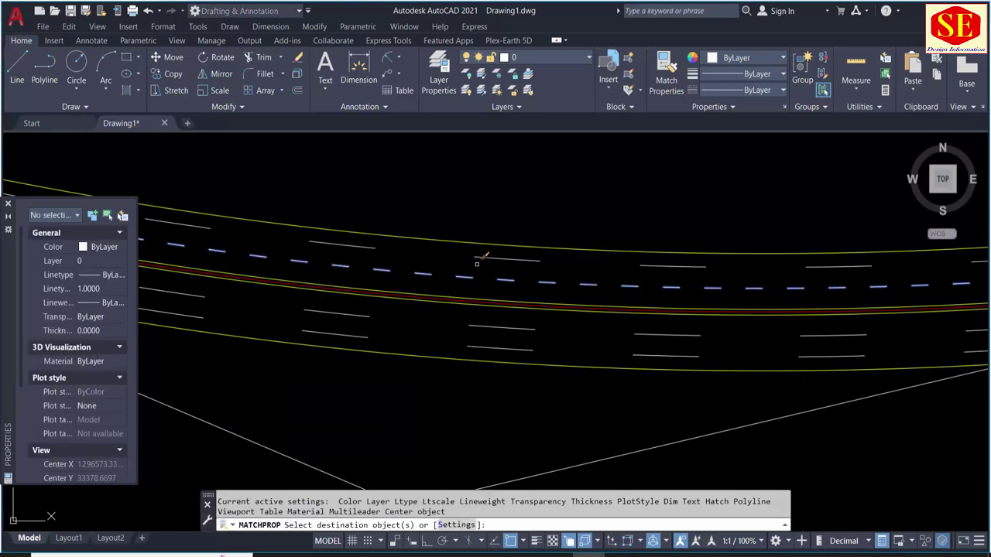
pyautogui.click(491, 329)
pyautogui.click(483, 346)
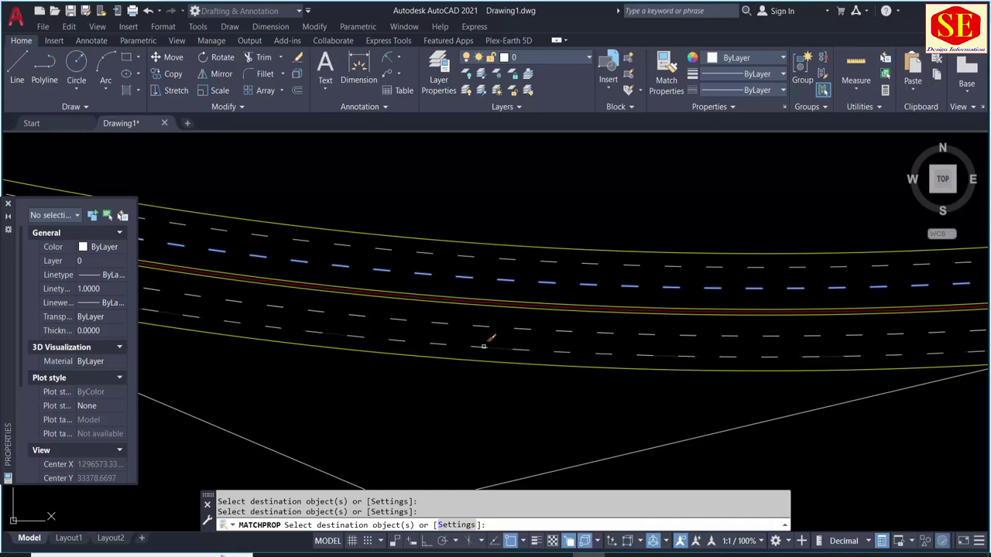
pyautogui.scroll(1, 500, 287)
pyautogui.scroll(1, 483, 284)
pyautogui.press('Escape')
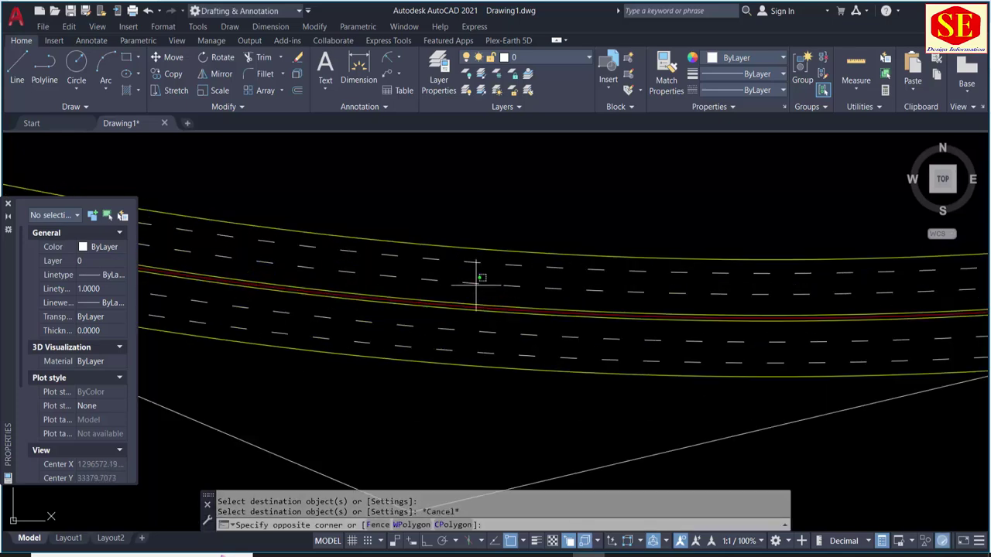
# Step: Reselect the dashed lane line and set its linetype scale to 0.2
pyautogui.click(471, 282)
pyautogui.click(141, 315)
pyautogui.click(101, 289)
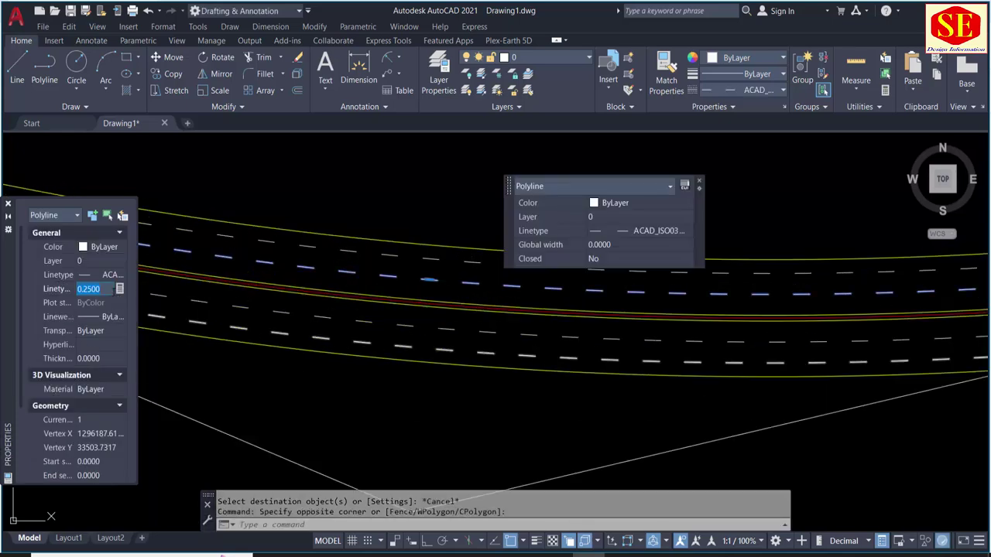
pyautogui.write('0.2000')
pyautogui.press('Return')
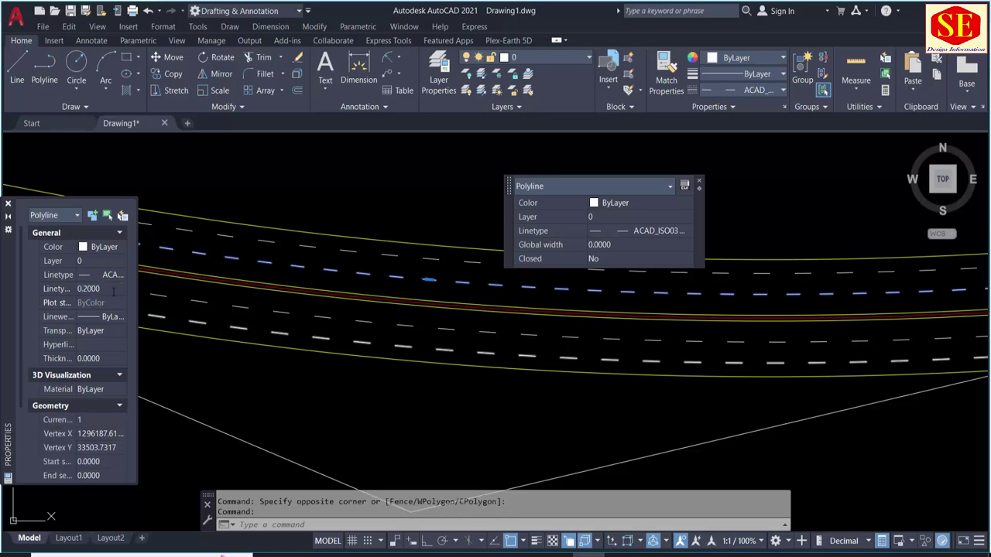
pyautogui.write('.15')
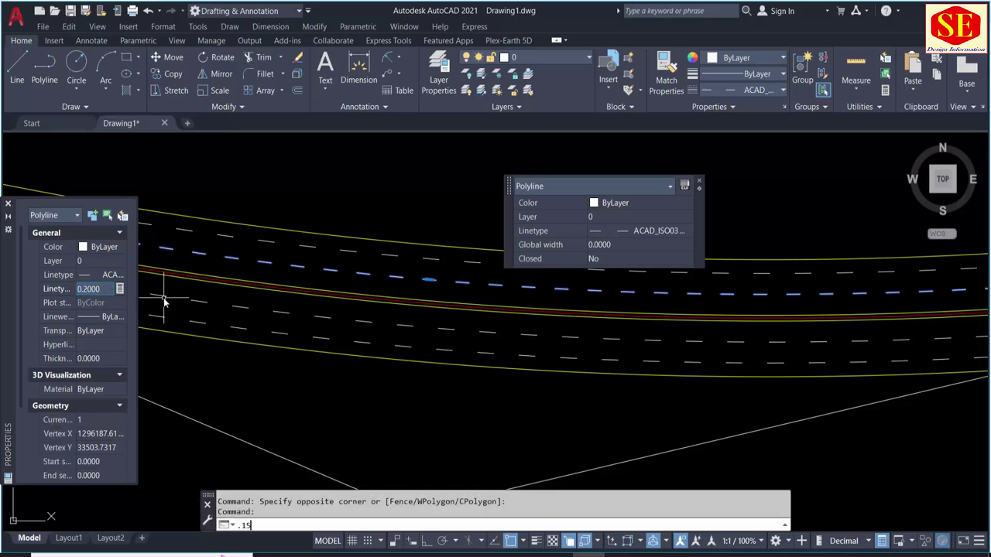
pyautogui.press('Return')
pyautogui.scroll(-5, 412, 305)
pyautogui.scroll(-3, 692, 320)
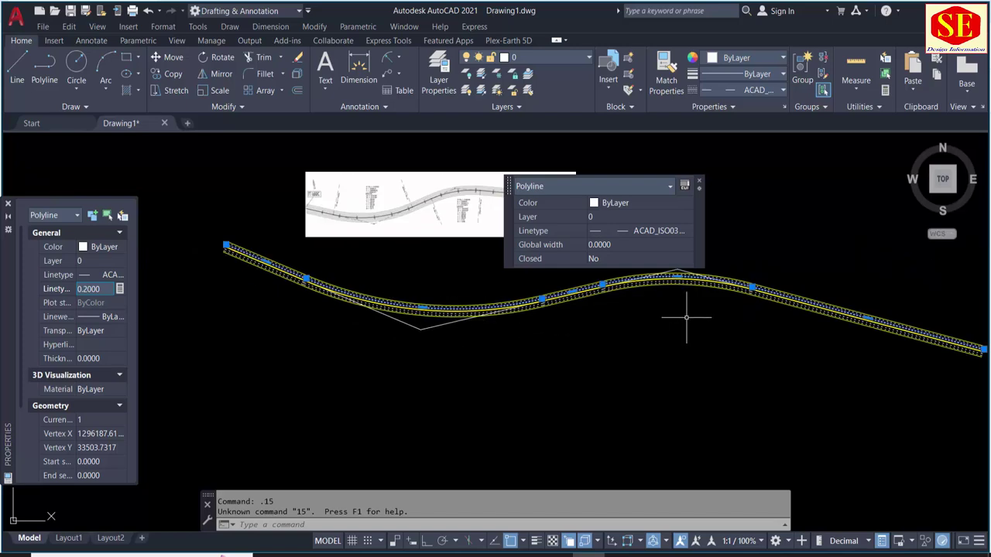
pyautogui.scroll(3, 655, 320)
pyautogui.moveTo(282, 298); pyautogui.dragTo(451, 341, button='middle')
pyautogui.scroll(1, 451, 340)
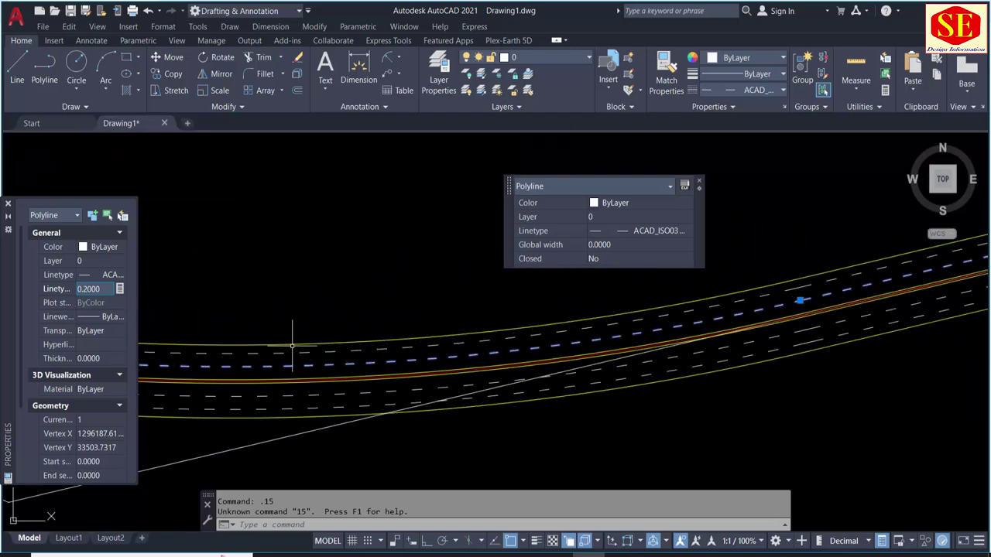
pyautogui.scroll(2, 630, 327)
pyautogui.scroll(2, 614, 341)
pyautogui.click(740, 422)
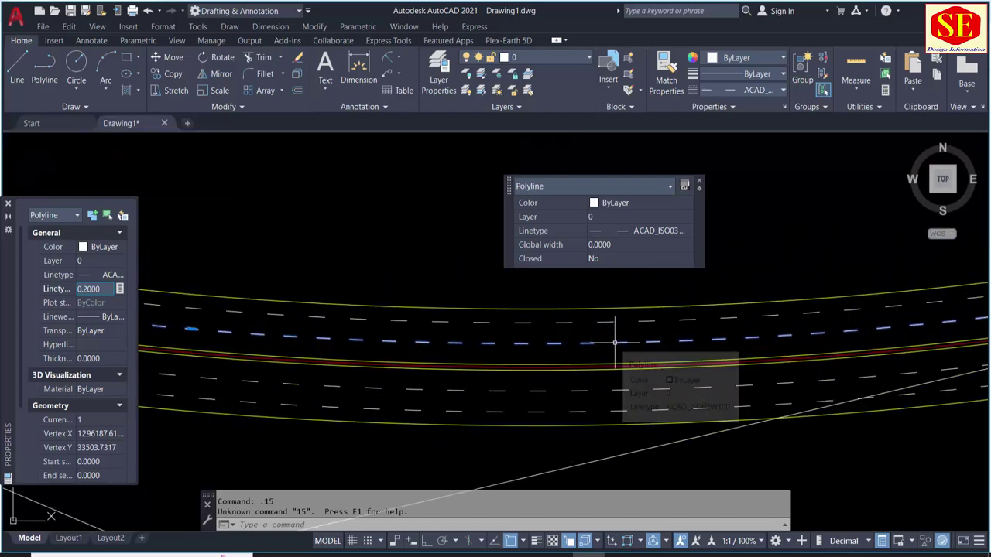
pyautogui.press('Escape')
pyautogui.write('m')
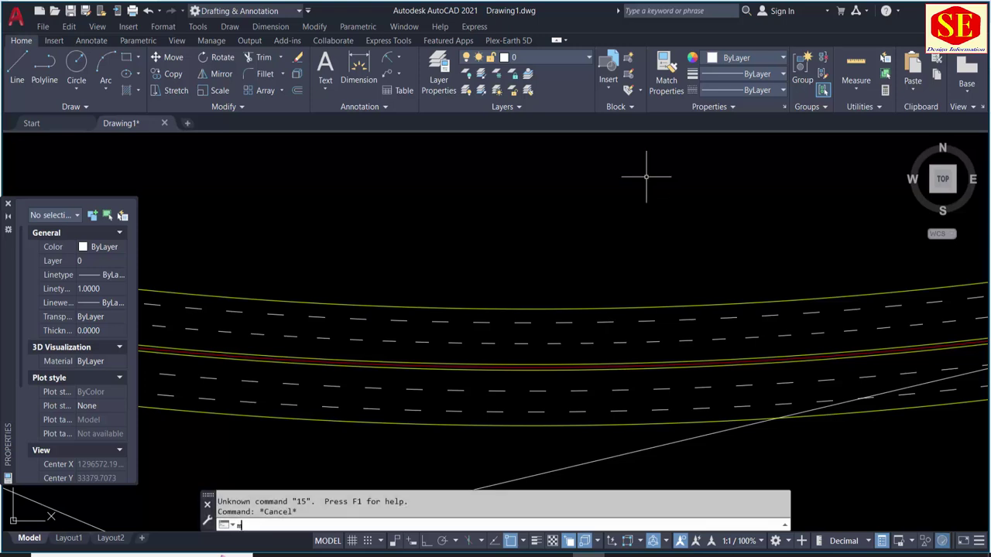
pyautogui.write('a')
pyautogui.press('Return')
pyautogui.click(491, 343)
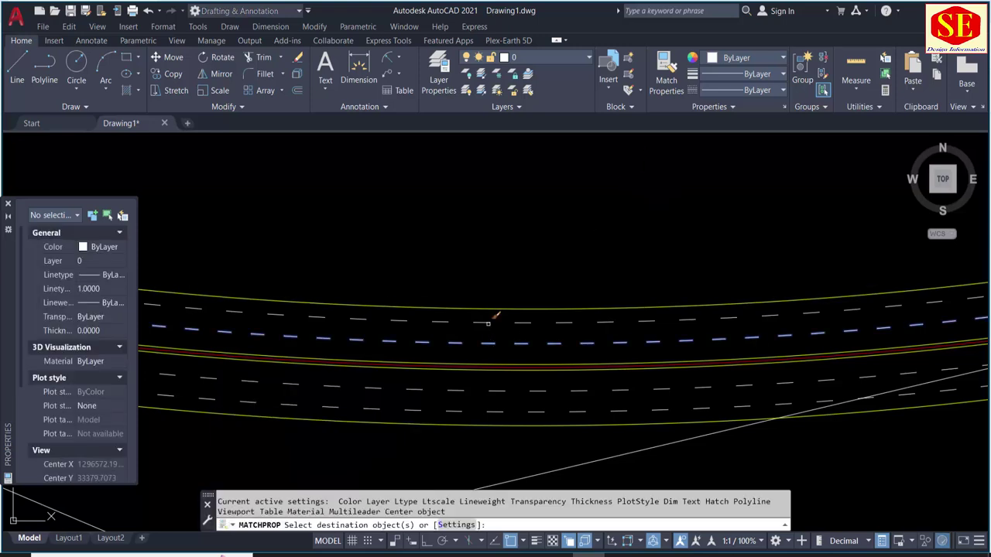
pyautogui.click(454, 389)
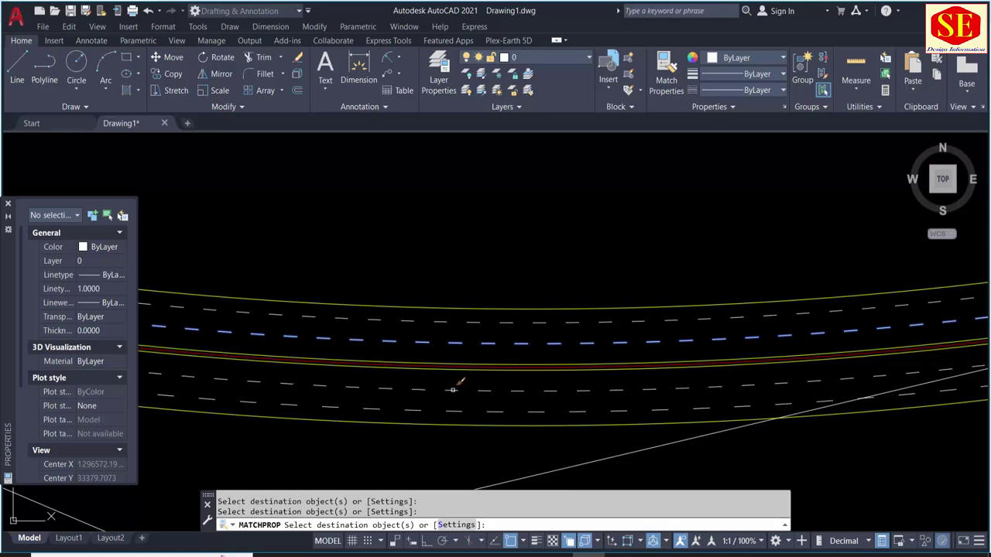
pyautogui.click(456, 401)
pyautogui.scroll(-5, 507, 290)
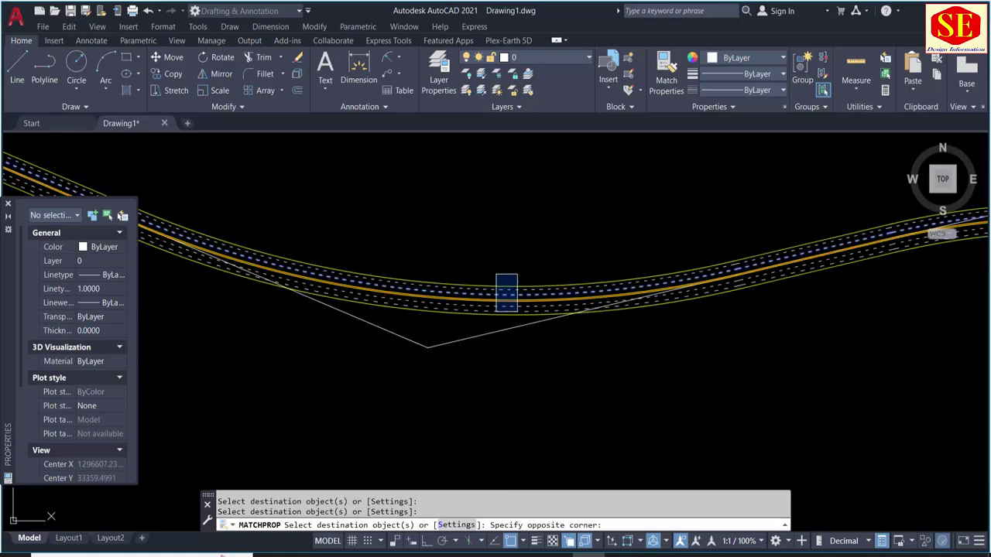
pyautogui.press('Escape')
pyautogui.scroll(3, 707, 276)
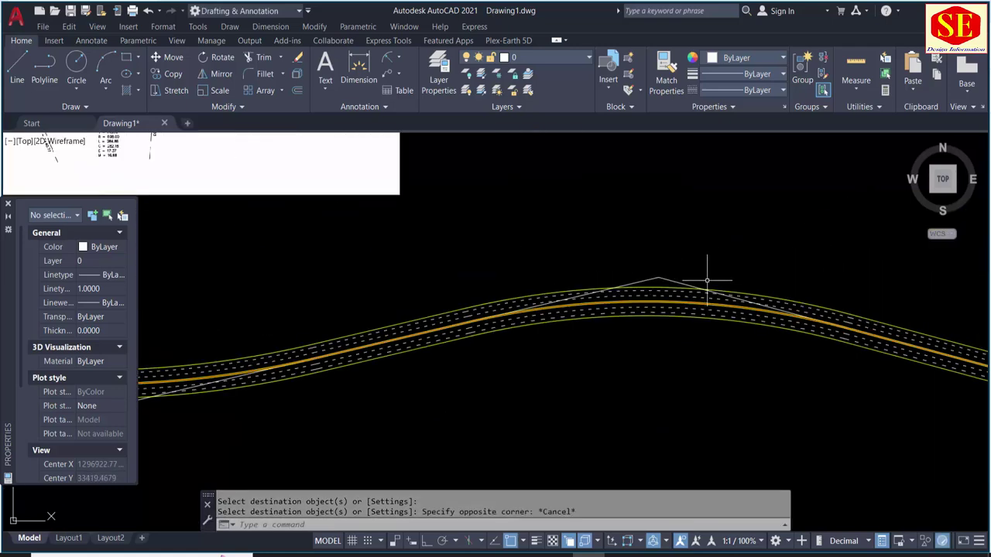
pyautogui.scroll(2, 478, 266)
pyautogui.moveTo(253, 319); pyautogui.dragTo(462, 303, button='middle')
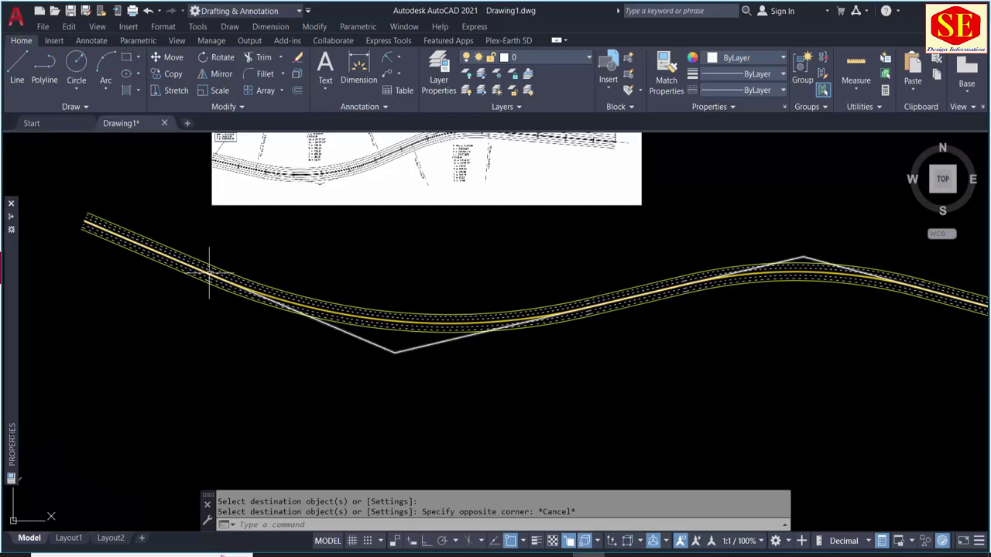
pyautogui.moveTo(210, 276); pyautogui.dragTo(430, 325, button='middle')
pyautogui.scroll(5, 418, 318)
pyautogui.scroll(-2, 124, 232)
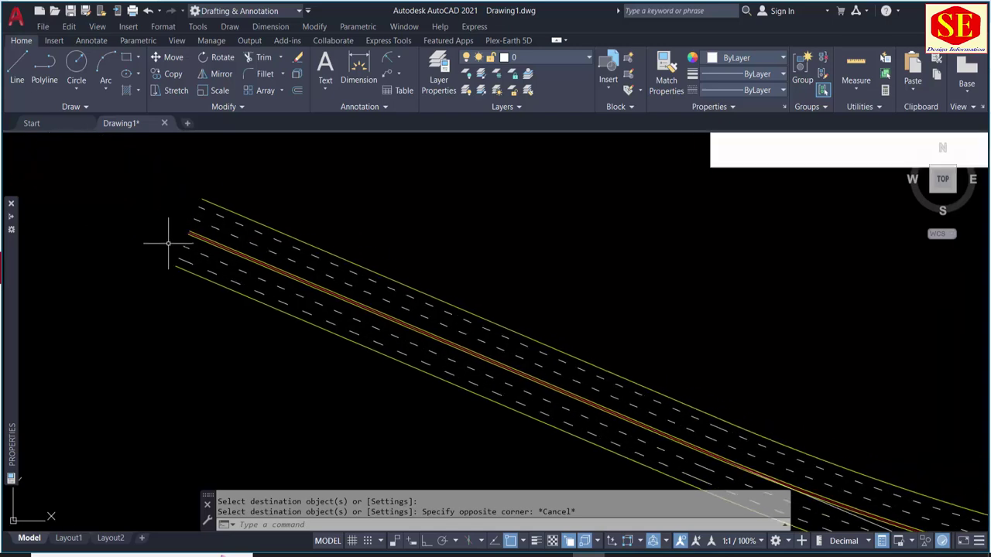
pyautogui.scroll(2, 314, 268)
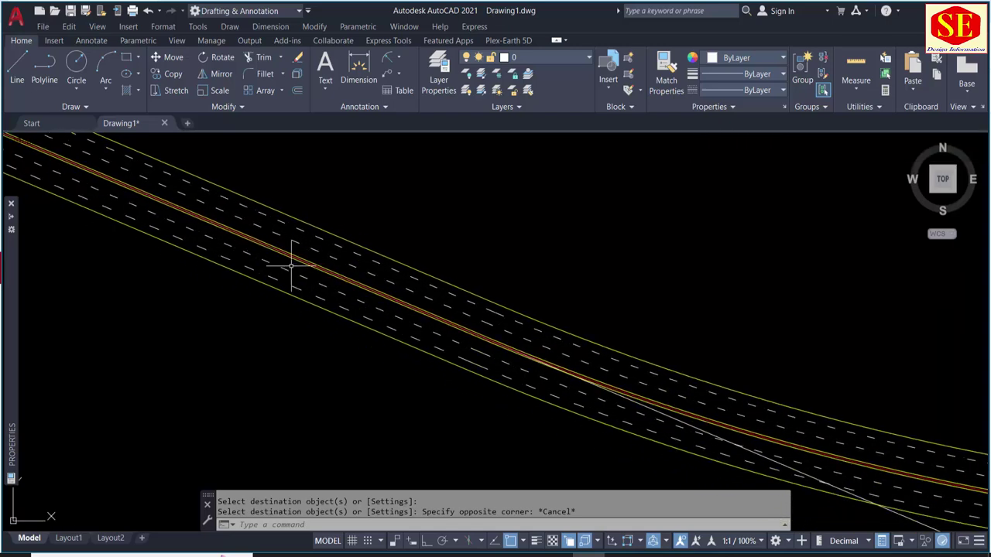
pyautogui.scroll(2, 292, 265)
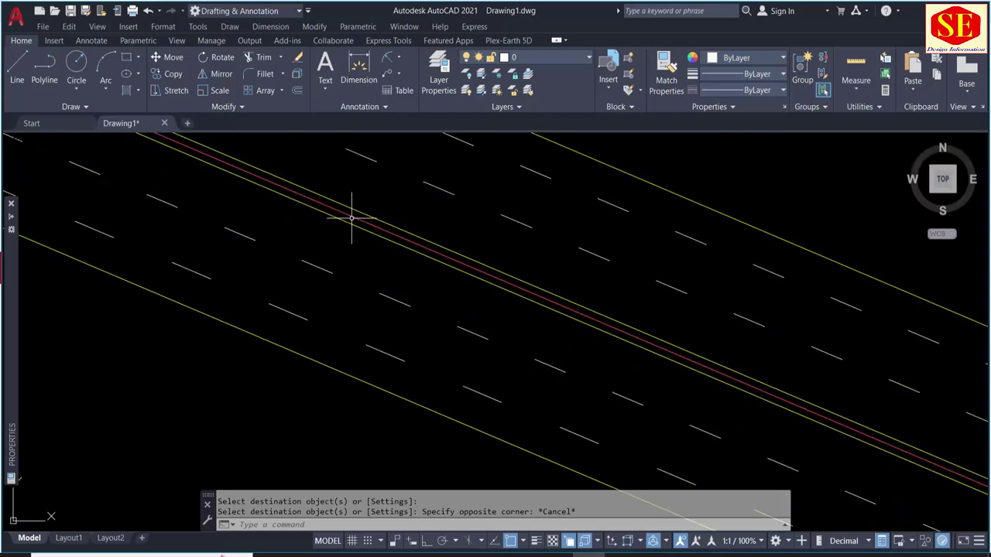
pyautogui.scroll(1, 364, 213)
pyautogui.scroll(-2, 370, 213)
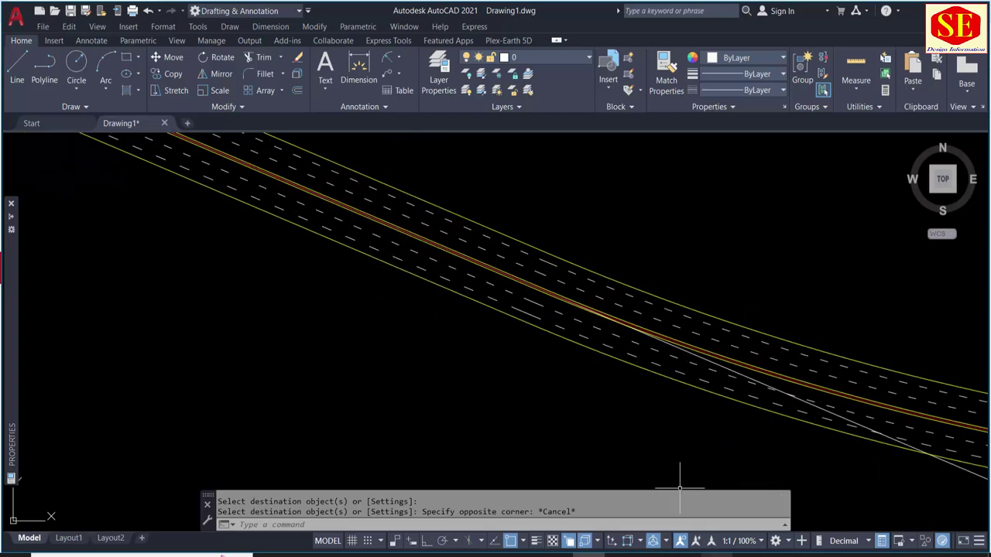
pyautogui.scroll(-3, 291, 229)
pyautogui.scroll(1, 291, 229)
pyautogui.scroll(2, 259, 217)
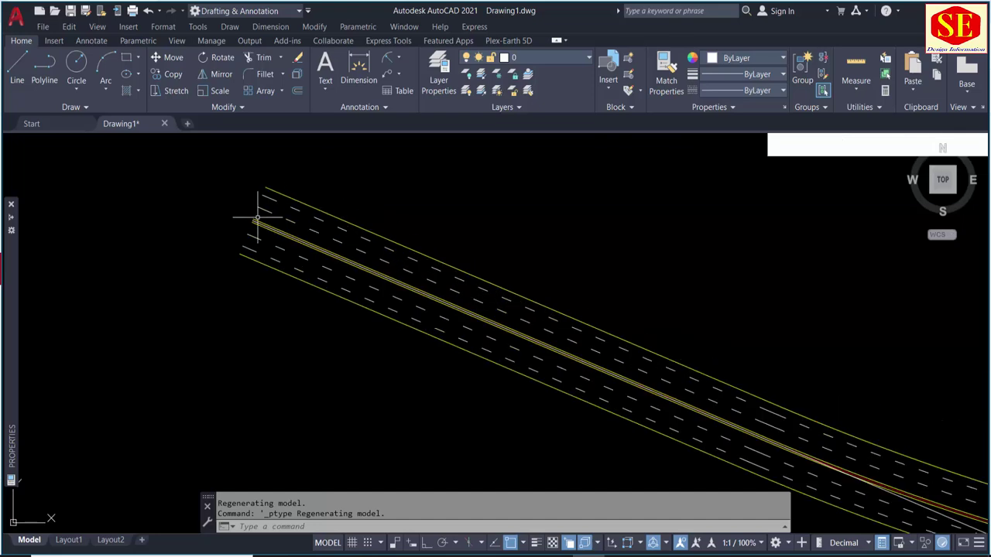
pyautogui.scroll(1, 496, 323)
pyautogui.moveTo(233, 222); pyautogui.dragTo(325, 303, button='middle')
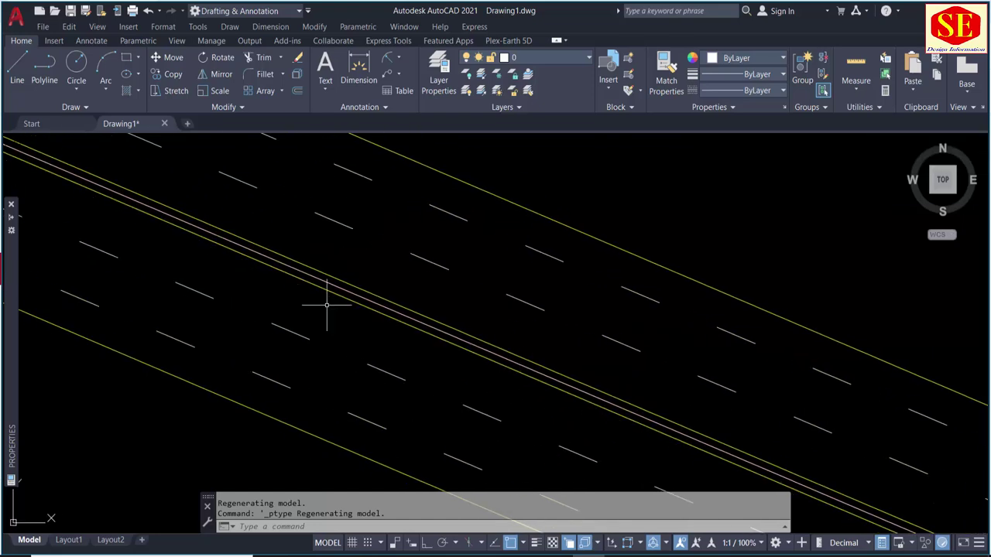
pyautogui.moveTo(179, 269); pyautogui.dragTo(348, 325, button='middle')
pyautogui.scroll(1, 305, 217)
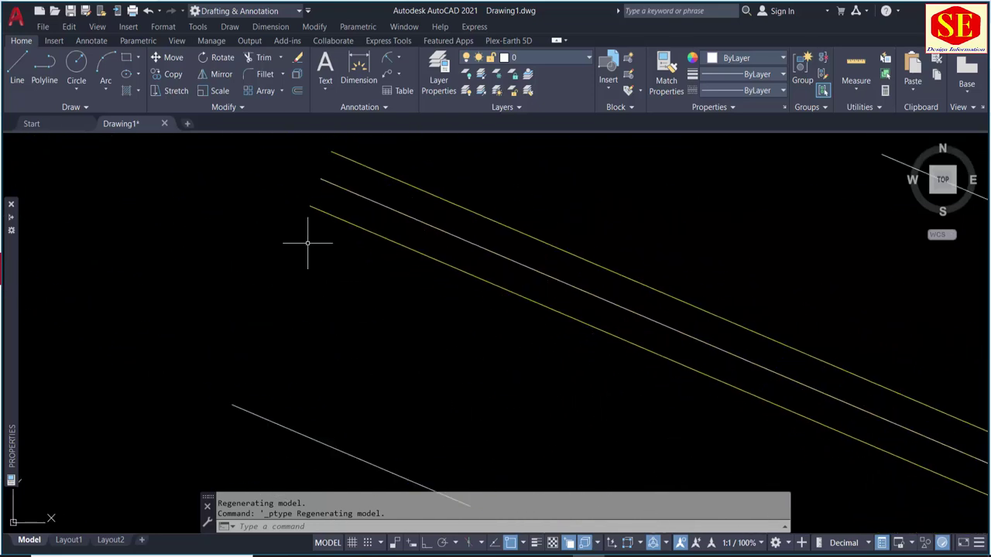
pyautogui.scroll(1, 307, 243)
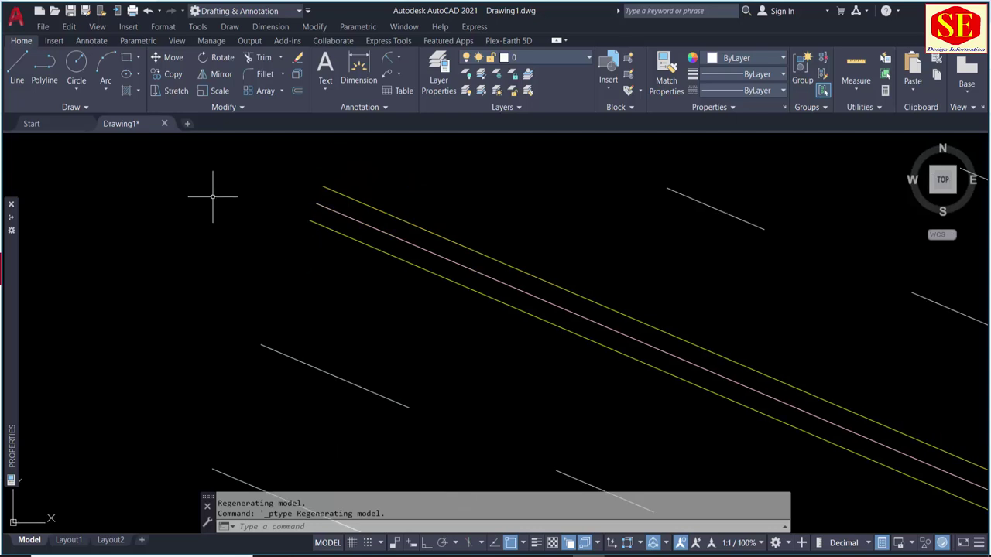
# Step: Choose the circled-X marker in Format > Point Style, sized 5% relative to screen
pyautogui.click(162, 27)
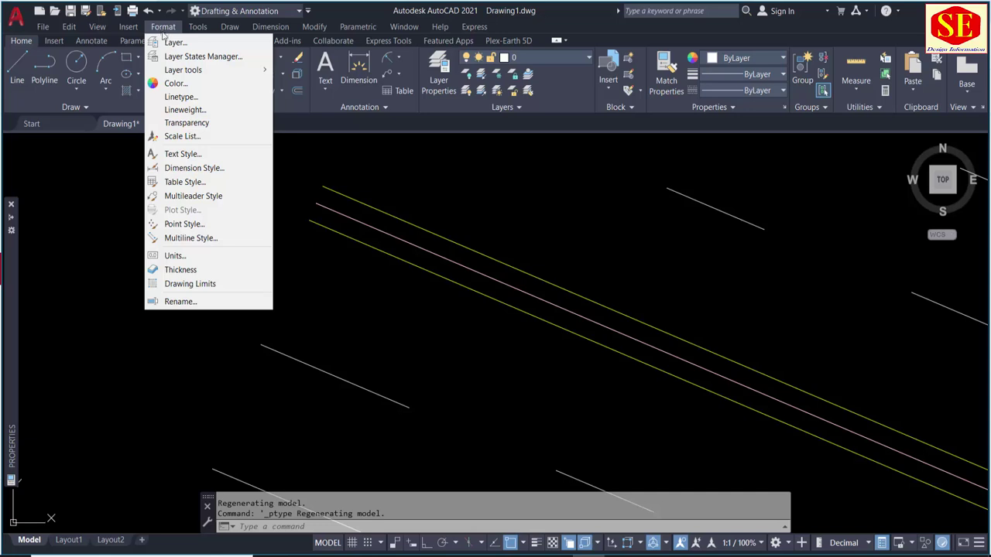
pyautogui.click(178, 227)
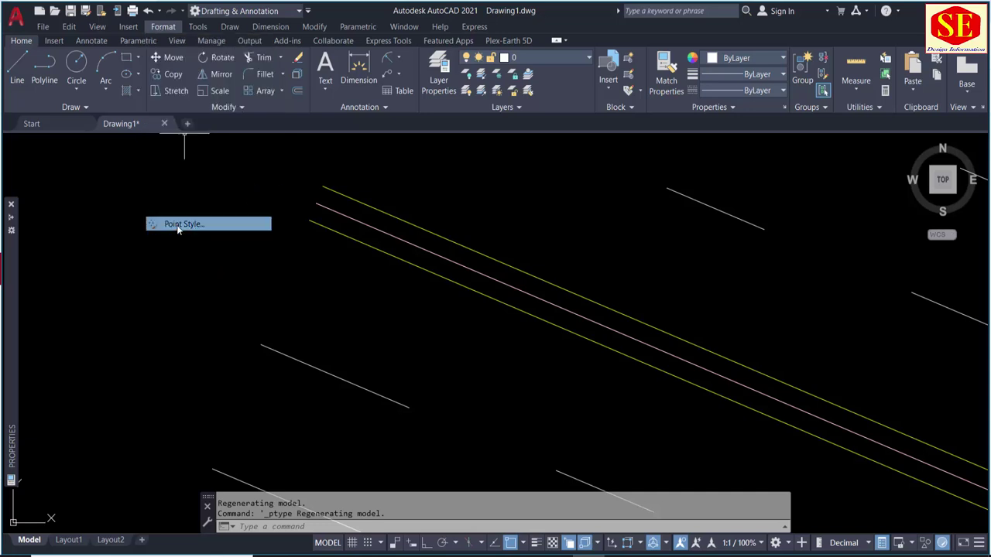
pyautogui.click(530, 200)
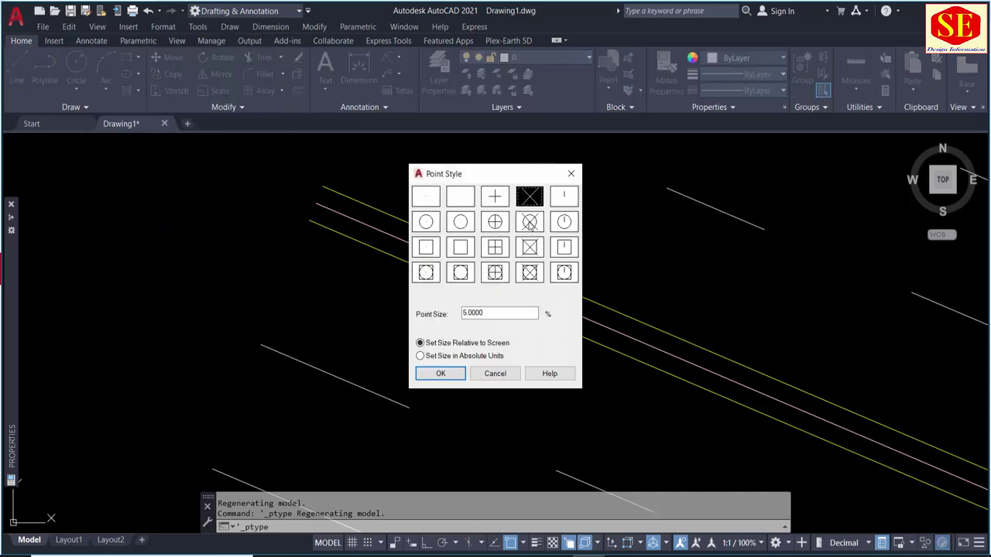
pyautogui.click(531, 225)
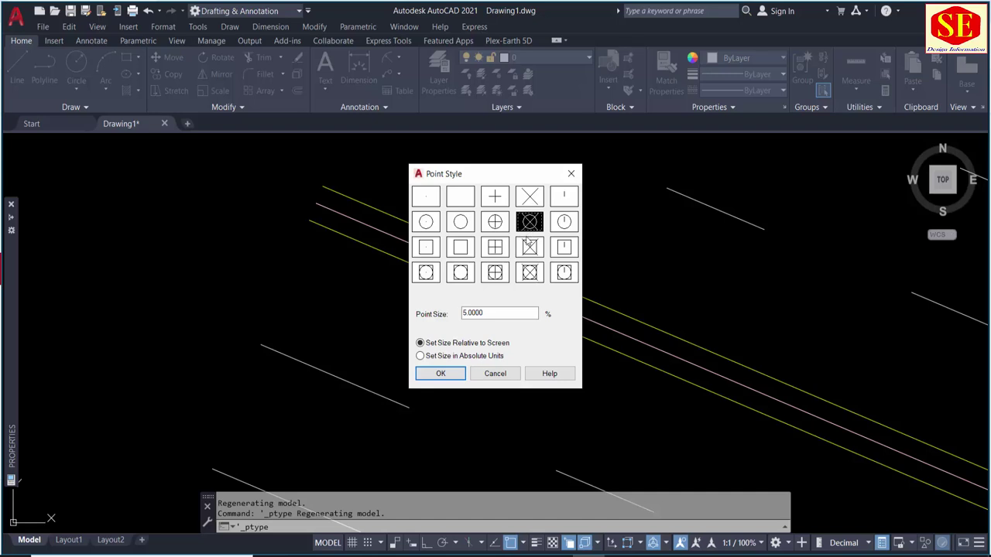
pyautogui.click(440, 373)
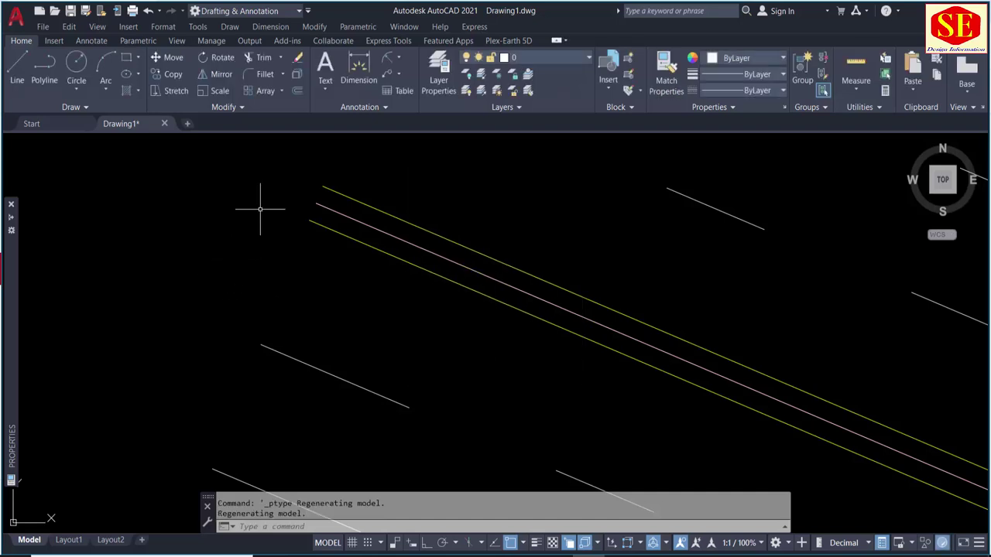
# Step: Run MEASURE on the red centreline polyline with a 50-unit segment length
pyautogui.write('Me')
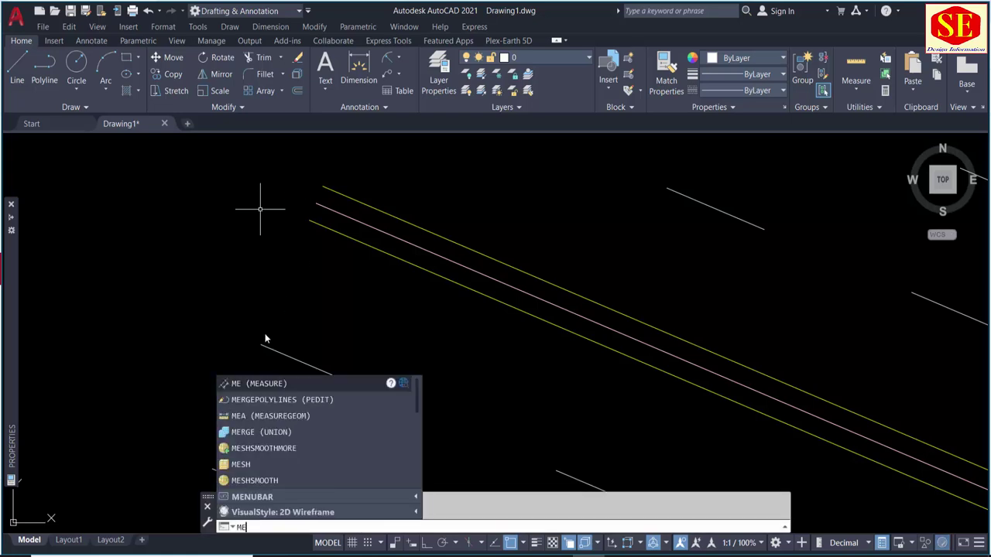
pyautogui.click(259, 384)
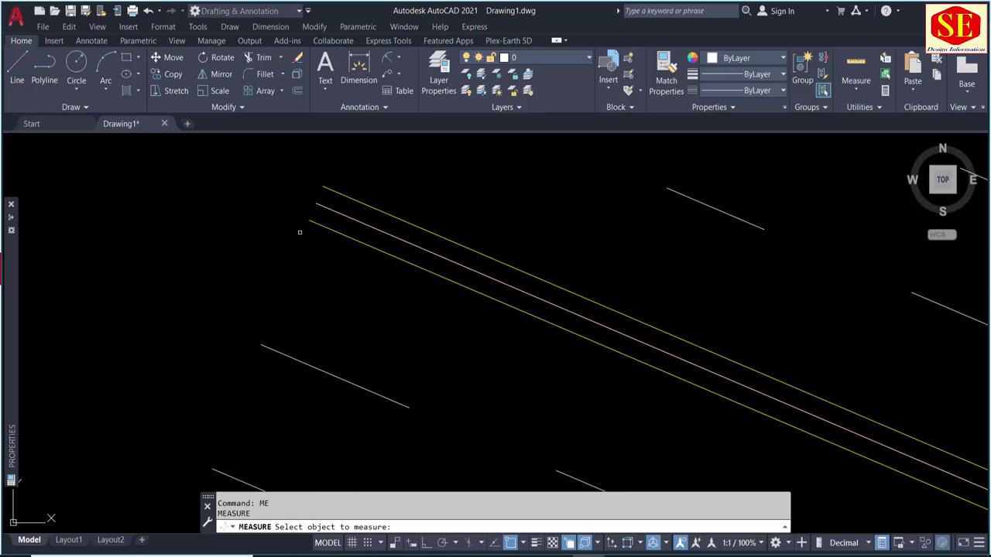
pyautogui.scroll(2, 367, 227)
pyautogui.click(370, 216)
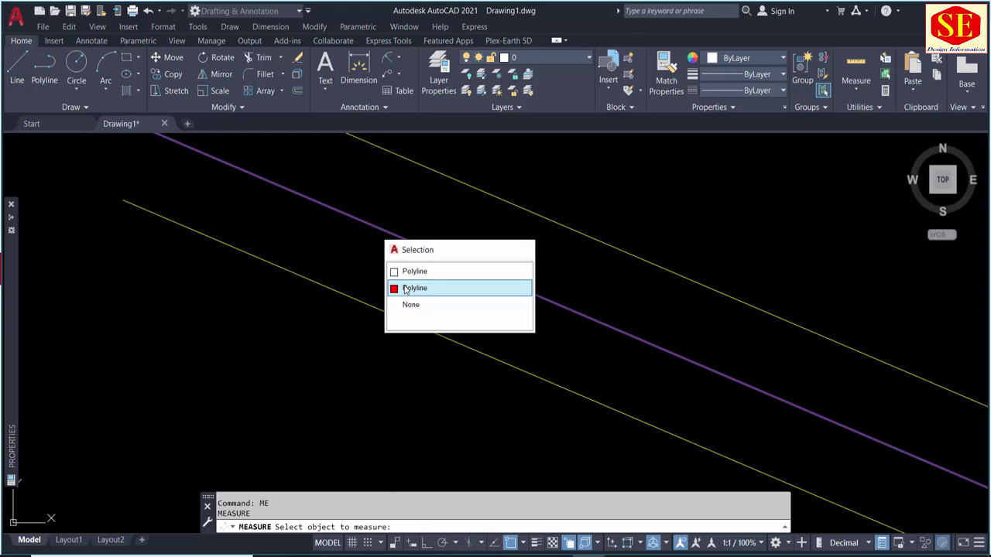
pyautogui.click(405, 290)
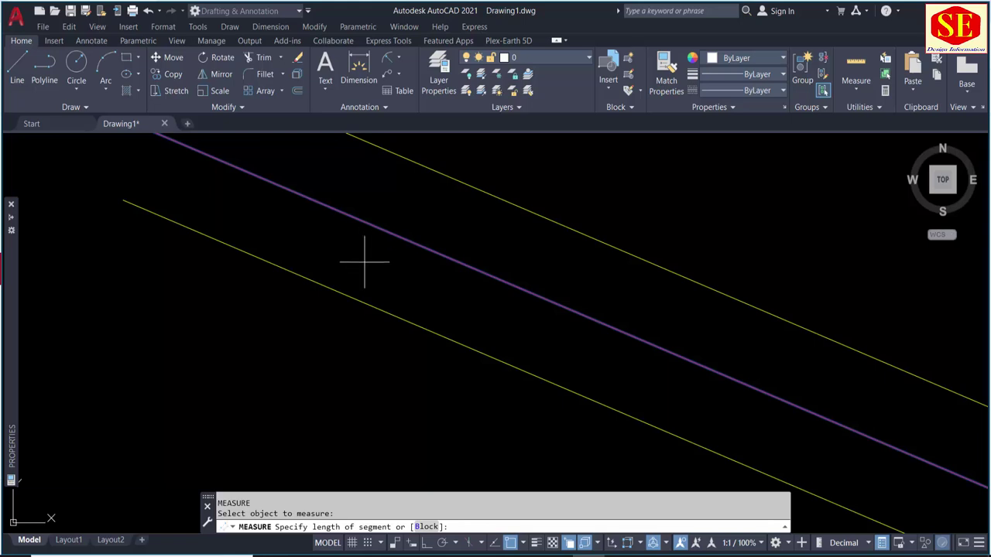
pyautogui.scroll(-2, 296, 232)
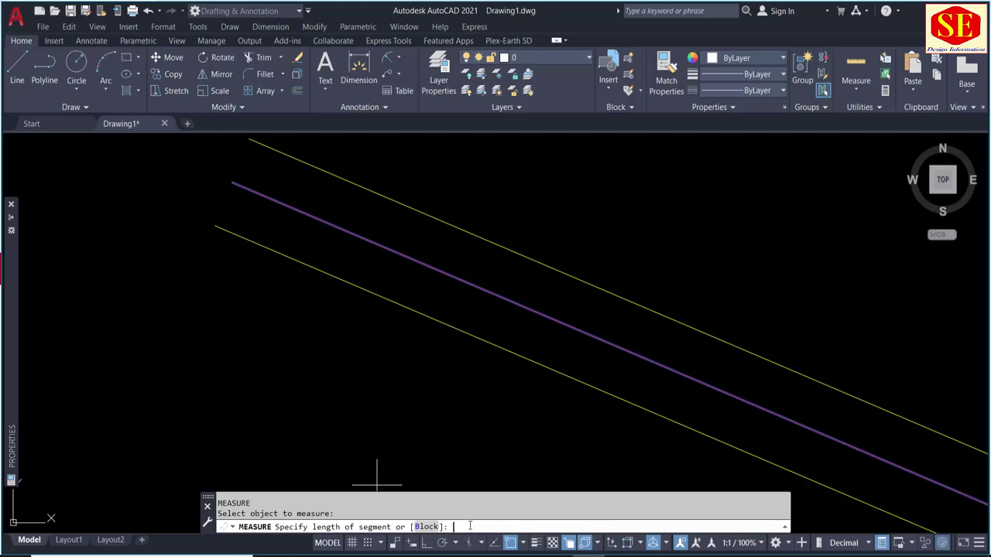
pyautogui.write('50')
pyautogui.press('Return')
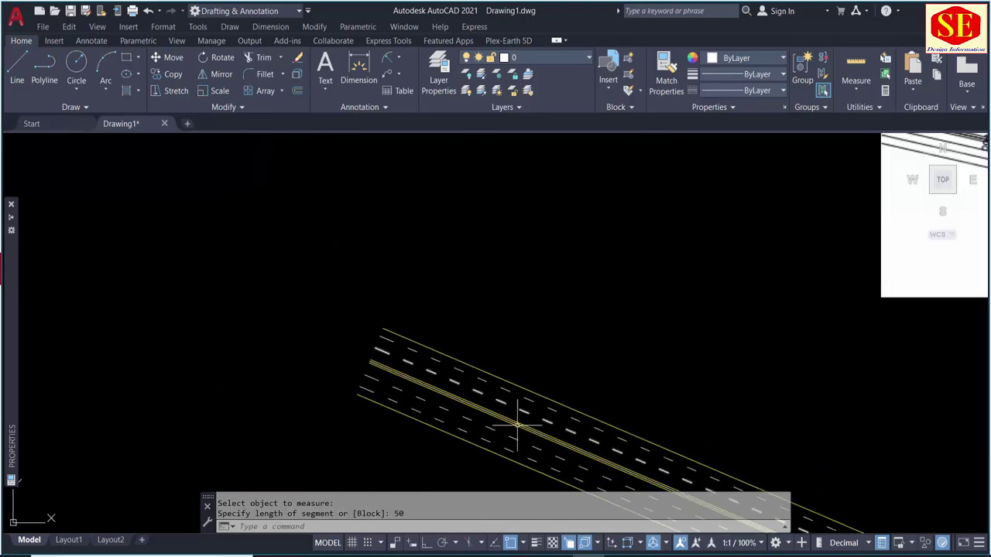
# Step: Regenerate the drawing and pan along the road to check the new station points
pyautogui.scroll(3, 287, 204)
pyautogui.scroll(3, 568, 307)
pyautogui.scroll(5, 247, 279)
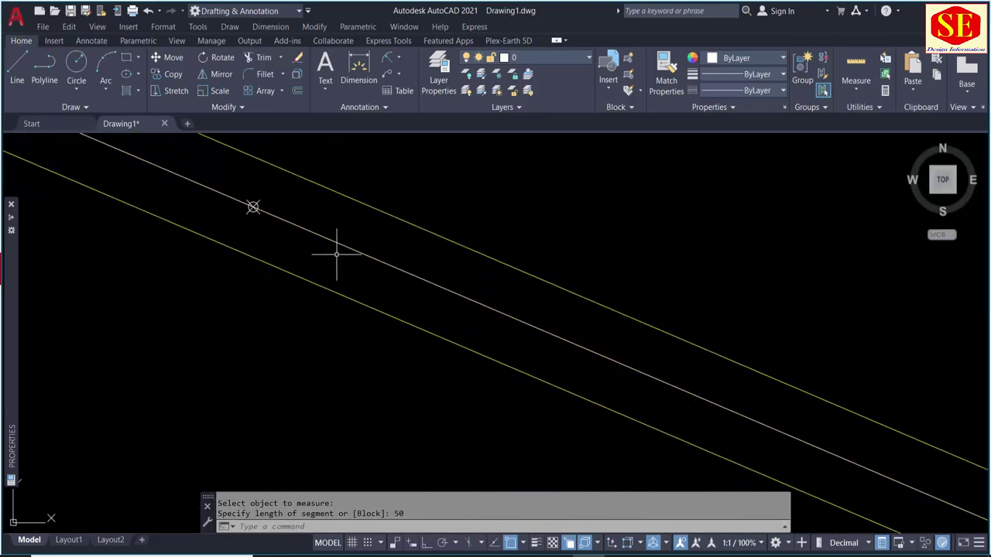
pyautogui.scroll(-3, 232, 203)
pyautogui.scroll(-2, 511, 325)
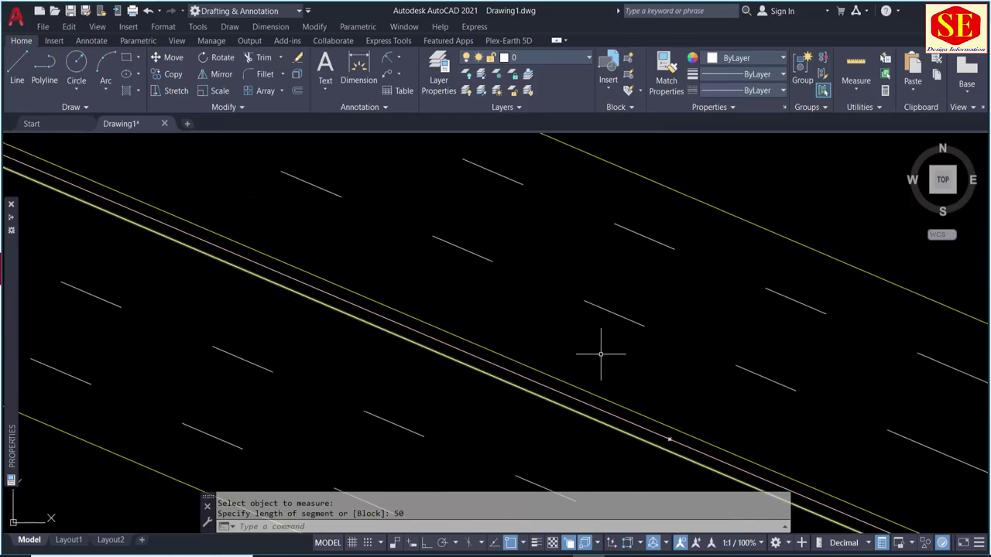
pyautogui.scroll(-5, 353, 232)
pyautogui.scroll(2, 732, 365)
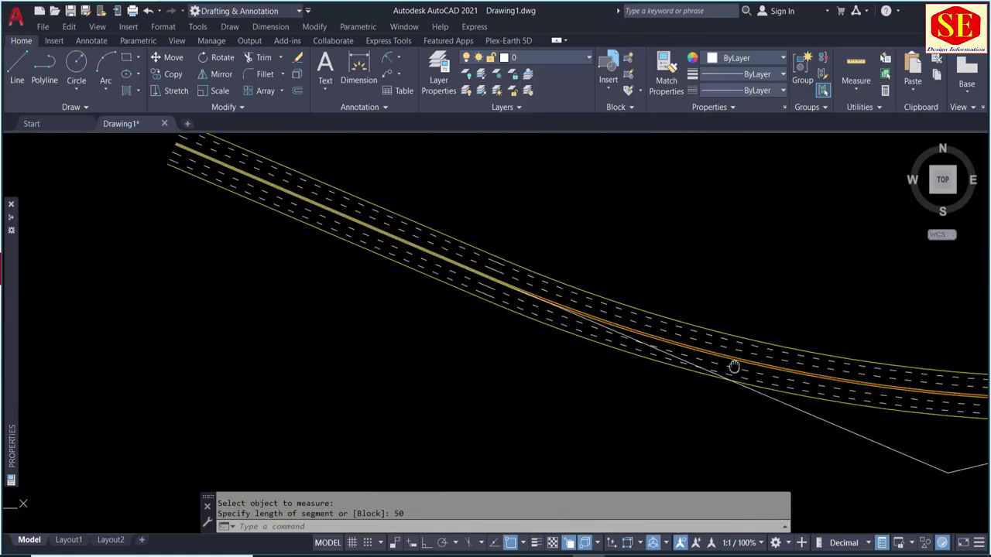
pyautogui.scroll(2, 747, 337)
pyautogui.scroll(2, 747, 336)
pyautogui.scroll(-3, 303, 348)
pyautogui.scroll(1, 309, 347)
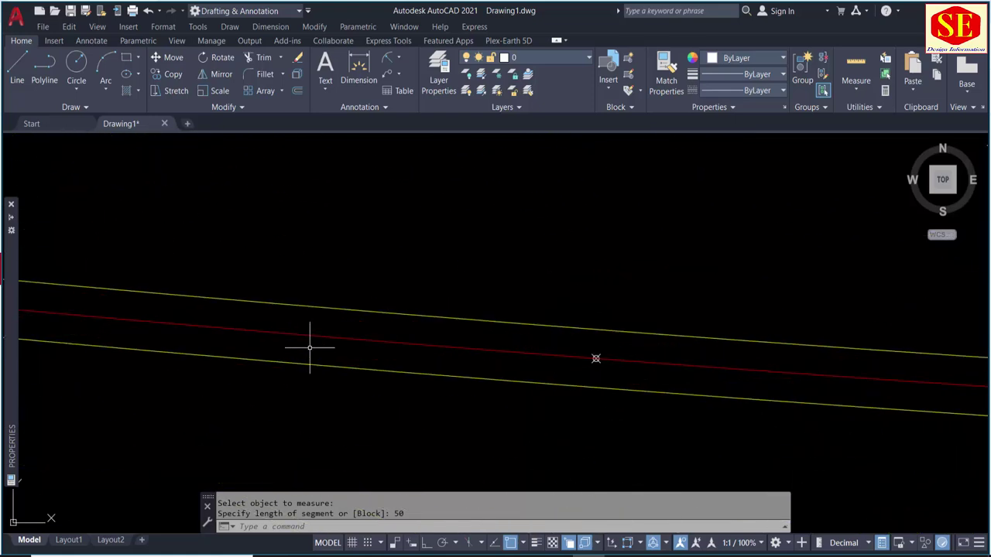
pyautogui.scroll(2, 320, 347)
pyautogui.write('re')
pyautogui.press('Return')
pyautogui.scroll(-2, 321, 343)
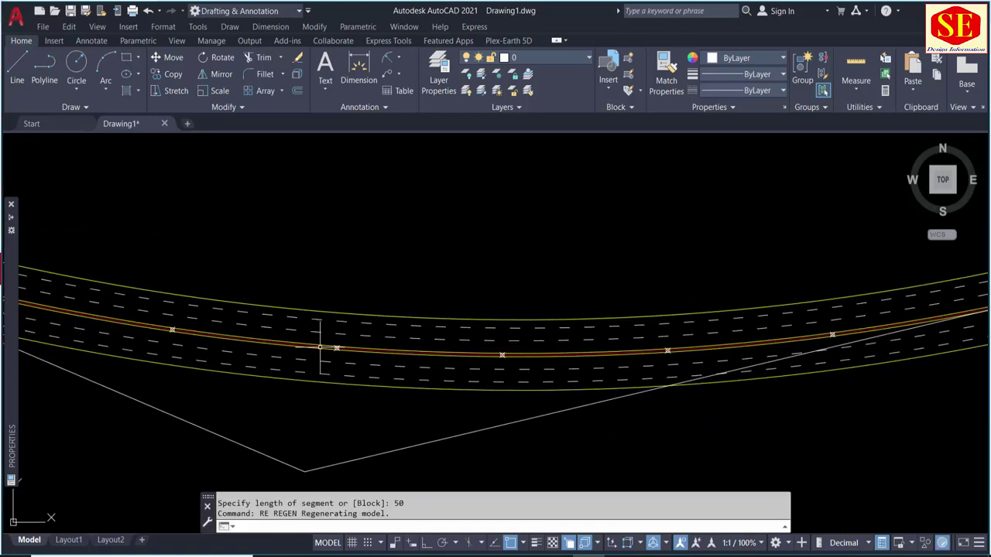
pyautogui.moveTo(328, 343); pyautogui.dragTo(492, 386, button='middle')
pyautogui.scroll(1, 495, 383)
pyautogui.scroll(1, 522, 367)
pyautogui.scroll(1, 521, 367)
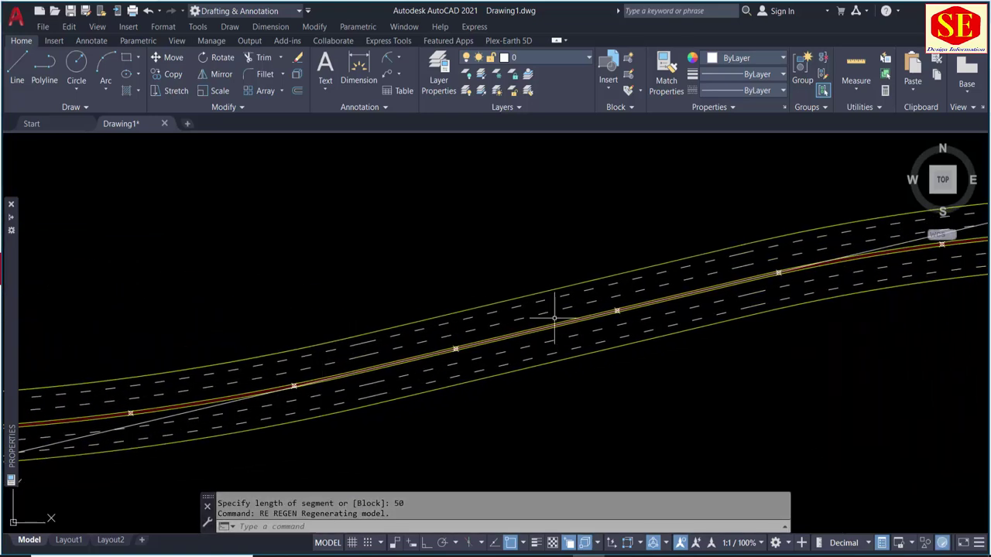
pyautogui.scroll(1, 549, 314)
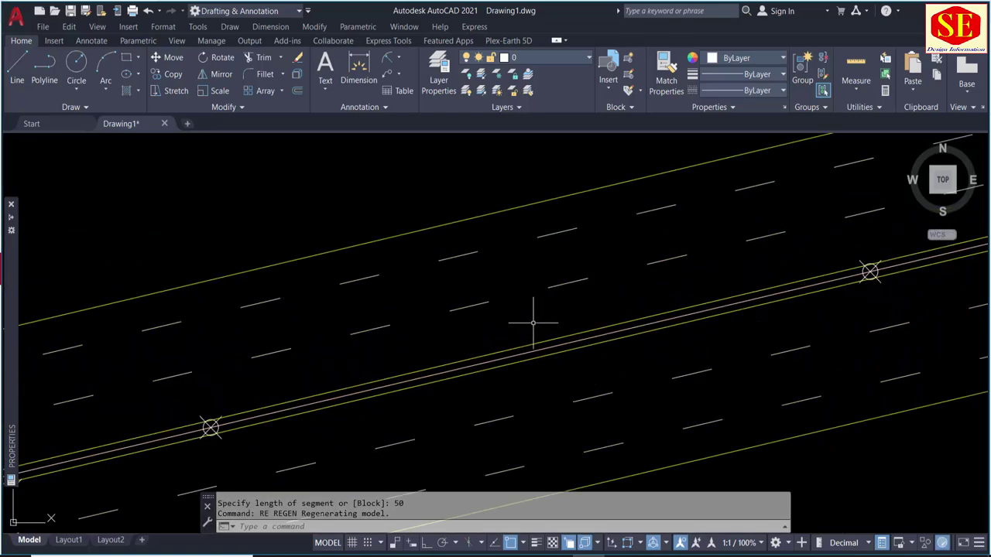
pyautogui.click(400, 62)
pyautogui.click(414, 101)
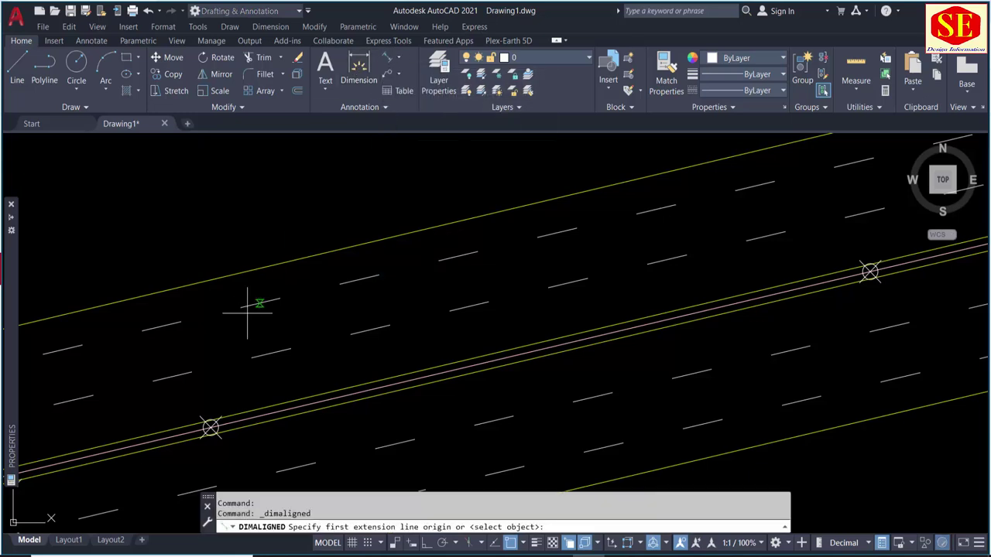
pyautogui.click(211, 427)
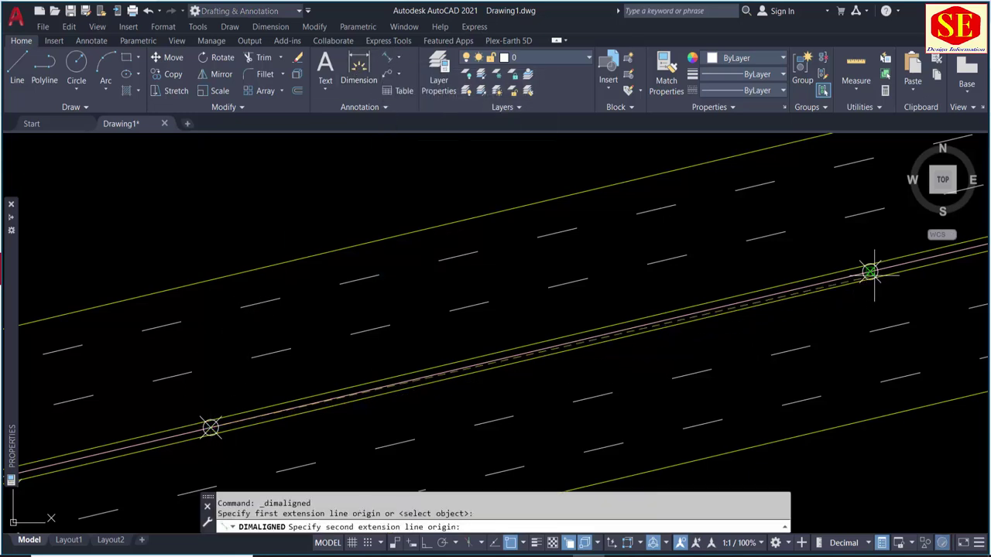
pyautogui.click(870, 271)
pyautogui.scroll(2, 785, 260)
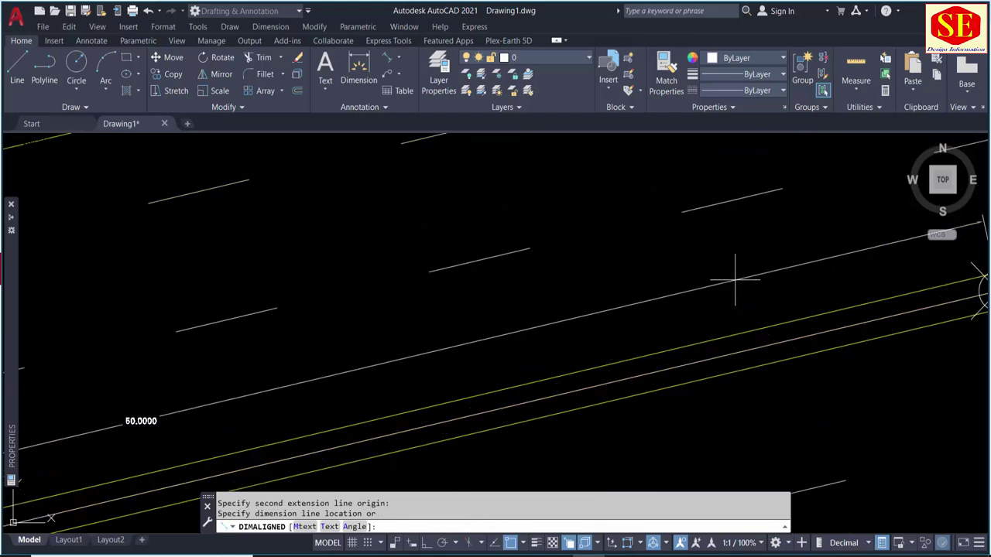
pyautogui.press('Escape')
pyautogui.scroll(-3, 832, 253)
pyautogui.scroll(-1, 831, 243)
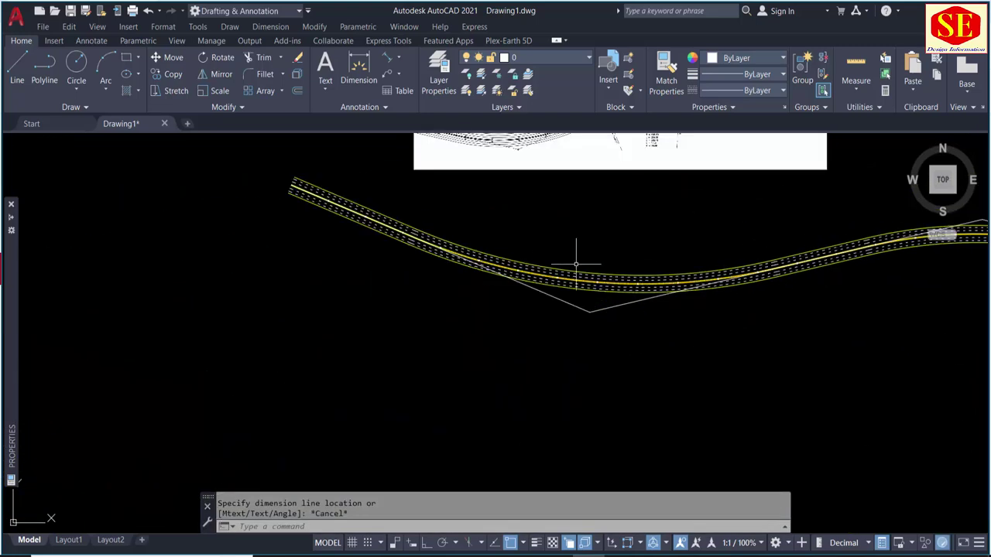
pyautogui.scroll(4, 352, 192)
pyautogui.moveTo(244, 179); pyautogui.dragTo(361, 287, button='middle')
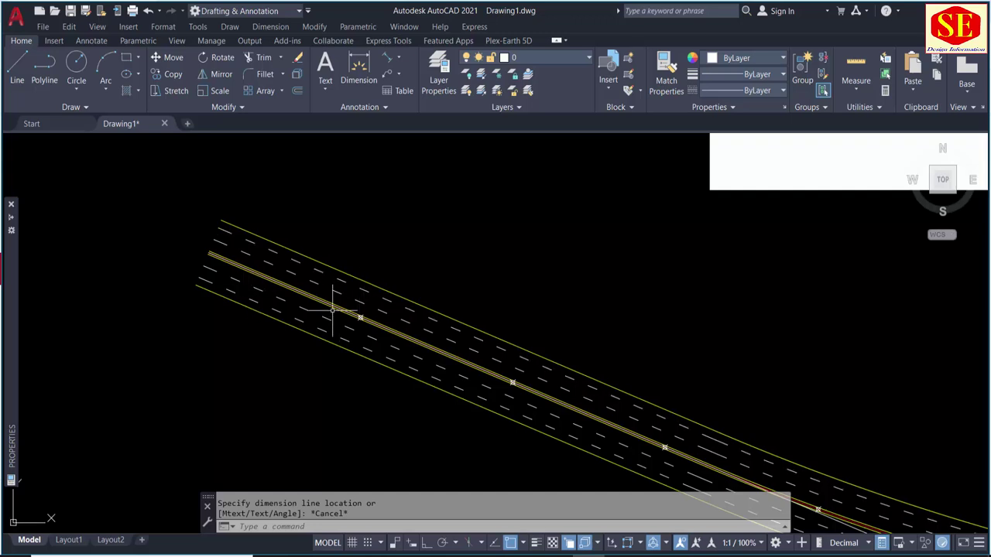
# Step: Set the current drawing colour to red
pyautogui.click(734, 62)
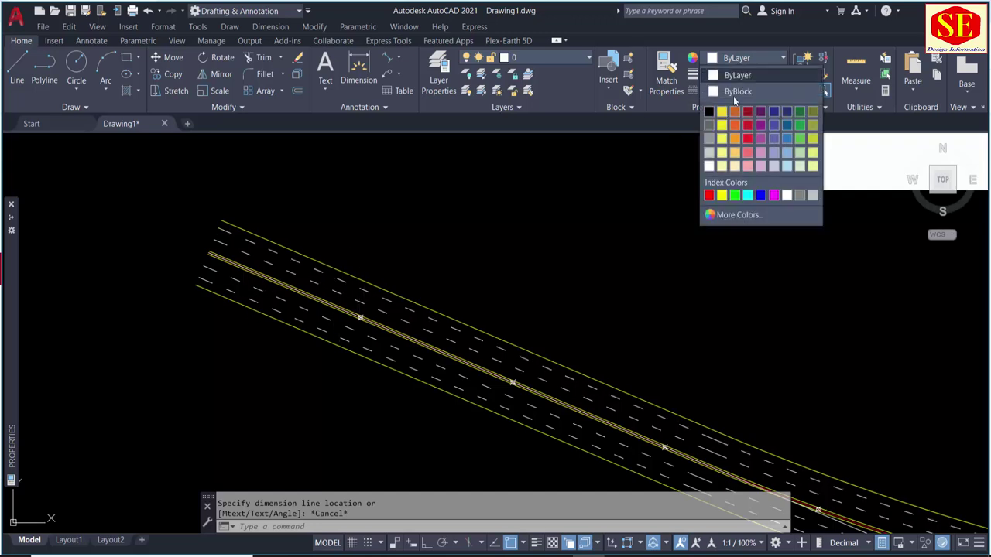
pyautogui.click(712, 196)
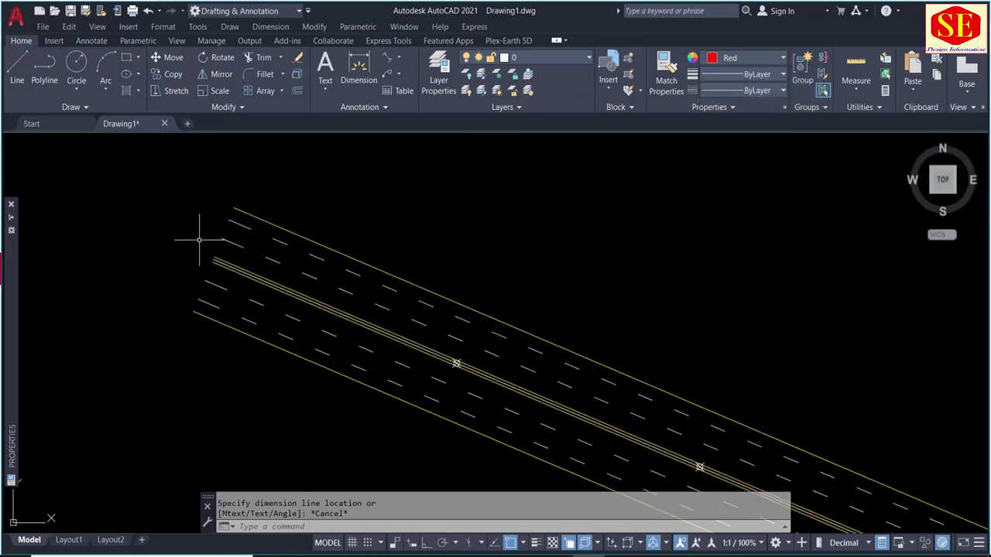
pyautogui.scroll(3, 199, 240)
# Step: Run MEASURE on the centreline polyline, picked from selection cycling, with 10-unit spacing
pyautogui.write('m')
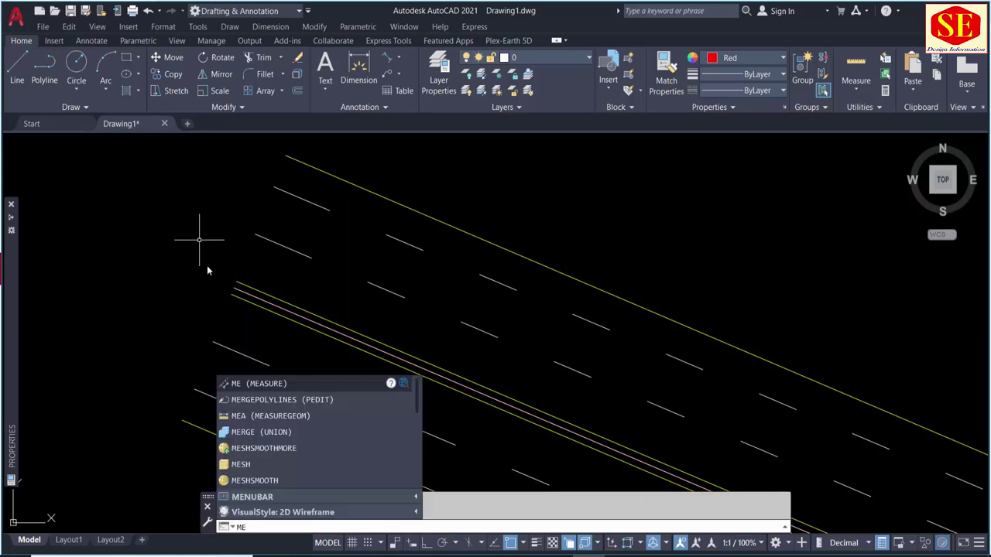
pyautogui.click(261, 384)
pyautogui.scroll(3, 190, 358)
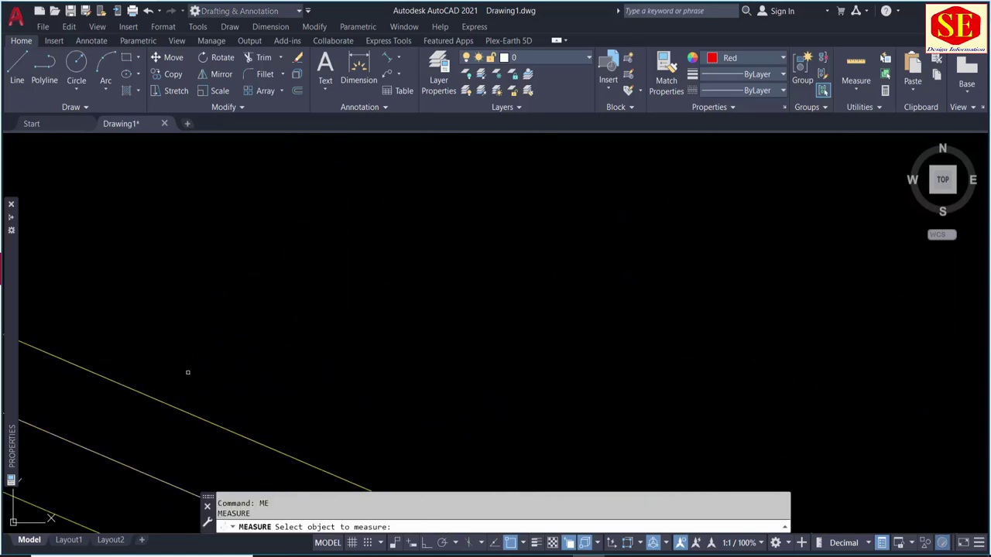
pyautogui.click(191, 358)
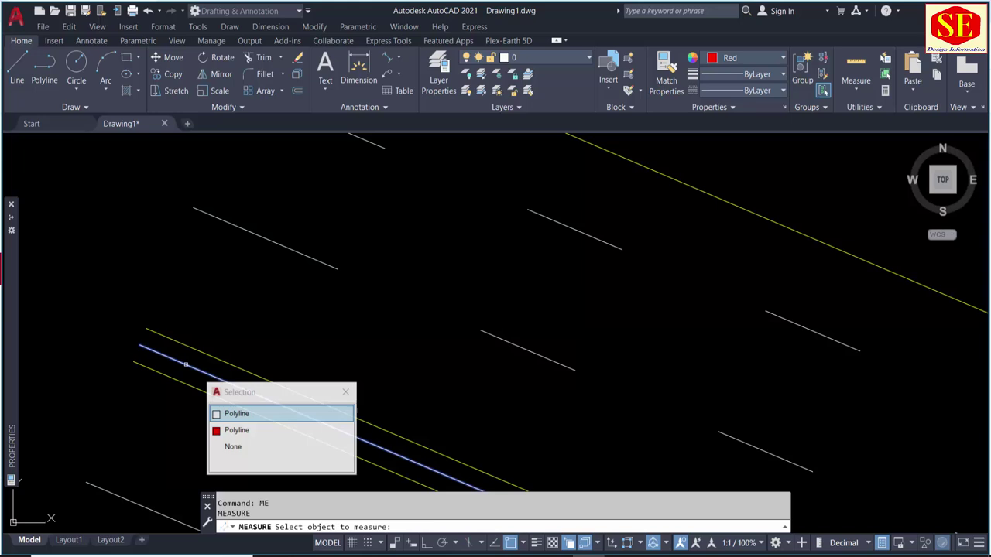
pyautogui.click(225, 425)
pyautogui.write('10')
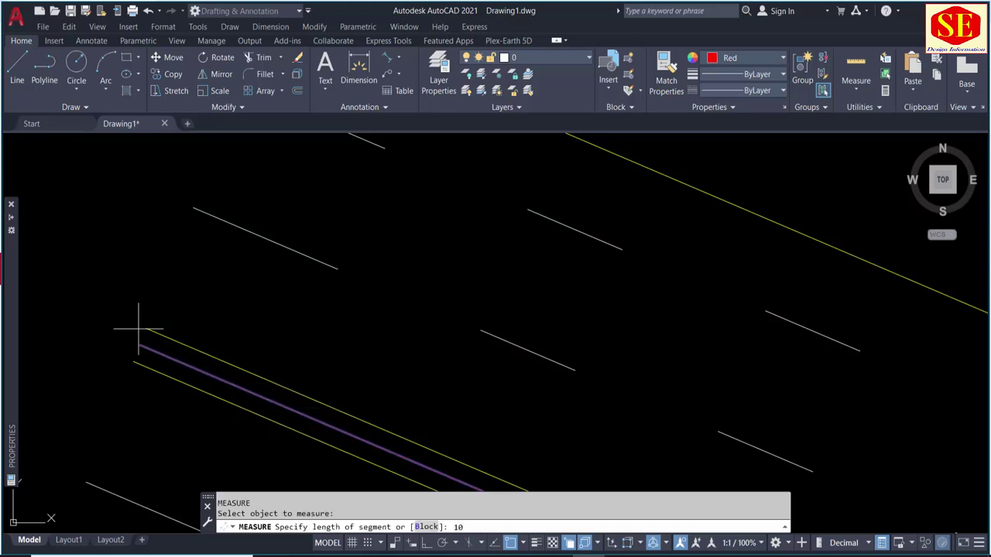
pyautogui.press('Return')
# Step: Regenerate the drawing and pan along the road to inspect the 10-unit markers
pyautogui.scroll(-3, 142, 317)
pyautogui.moveTo(144, 310)
pyautogui.mouseDown(button='middle')
pyautogui.moveTo(508, 442)
pyautogui.moveTo(473, 360)
pyautogui.mouseUp(button='middle')
pyautogui.scroll(2, 332, 336)
pyautogui.scroll(-4, 348, 325)
pyautogui.write('re')
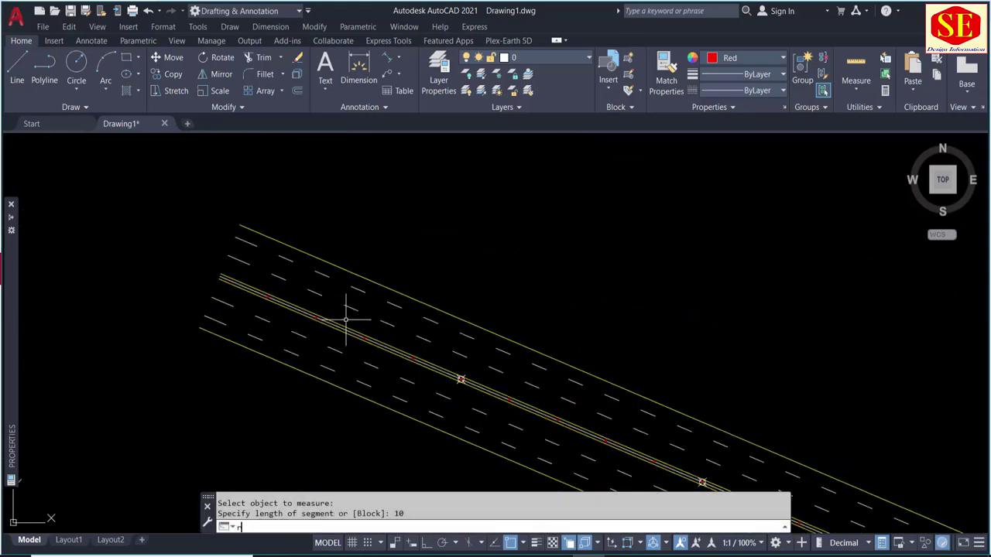
pyautogui.press('Return')
pyautogui.moveTo(548, 372)
pyautogui.mouseDown(button='middle')
pyautogui.moveTo(580, 327)
pyautogui.moveTo(475, 239)
pyautogui.moveTo(487, 357)
pyautogui.mouseUp(button='middle')
pyautogui.scroll(3, 380, 298)
pyautogui.scroll(-3, 703, 394)
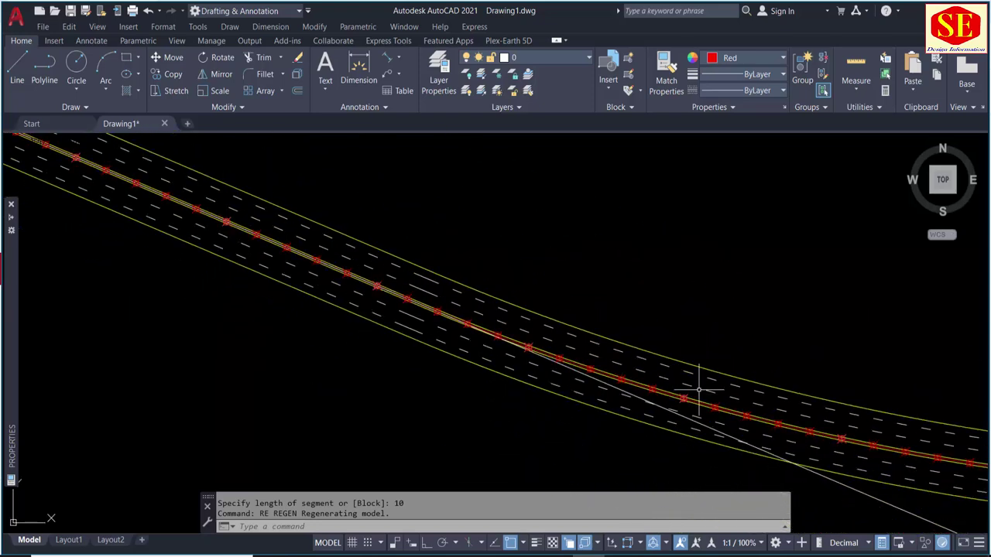
pyautogui.press('Escape')
pyautogui.scroll(-3, 663, 328)
pyautogui.scroll(4, 609, 292)
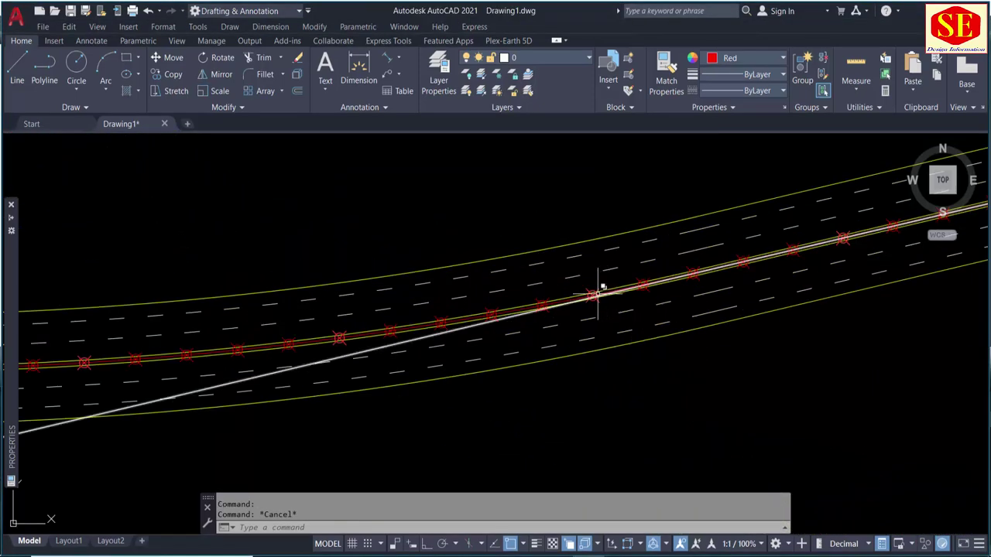
pyautogui.scroll(-2, 619, 349)
pyautogui.scroll(3, 287, 418)
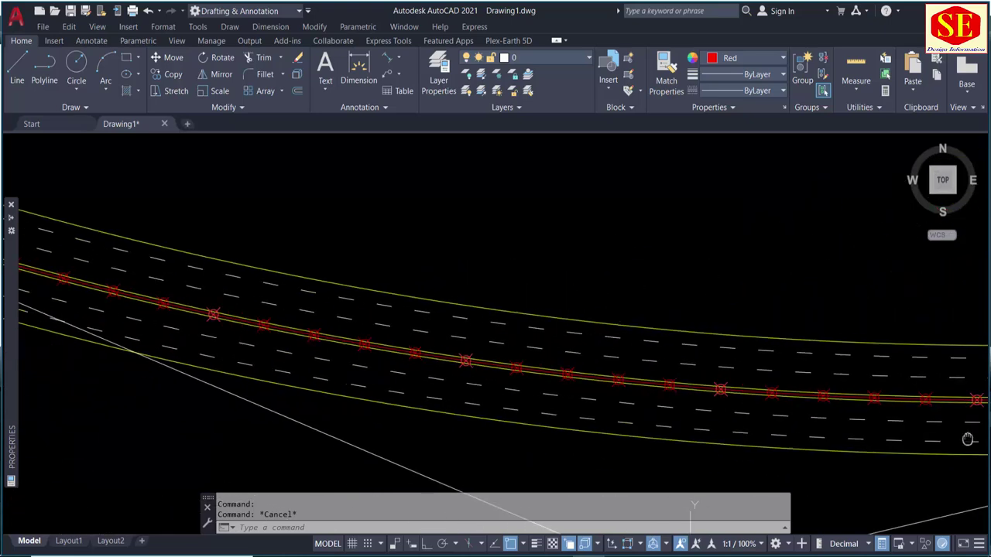
pyautogui.moveTo(287, 418); pyautogui.dragTo(800, 427, button='middle')
pyautogui.scroll(-2, 632, 415)
pyautogui.moveTo(632, 416); pyautogui.dragTo(850, 497, button='middle')
pyautogui.scroll(2, 531, 365)
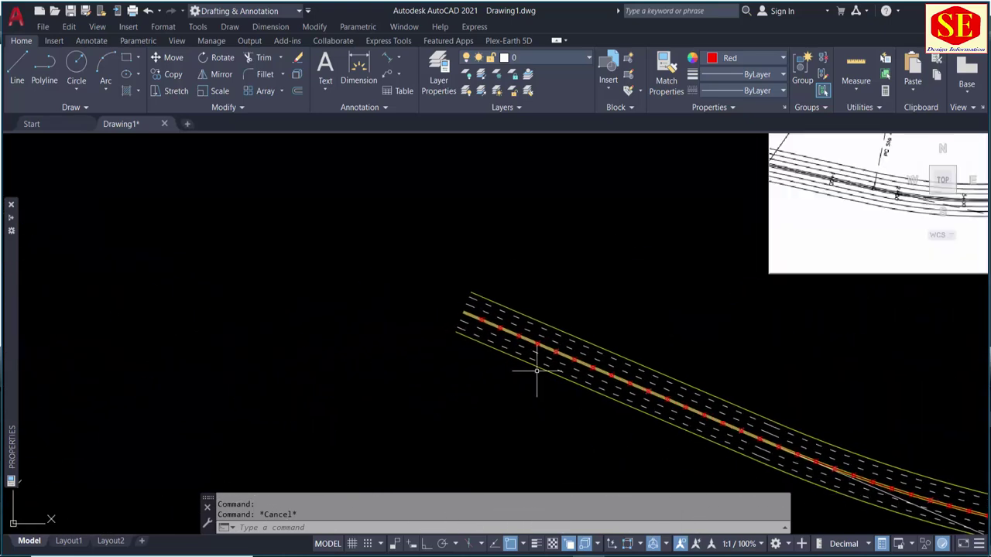
pyautogui.scroll(3, 420, 276)
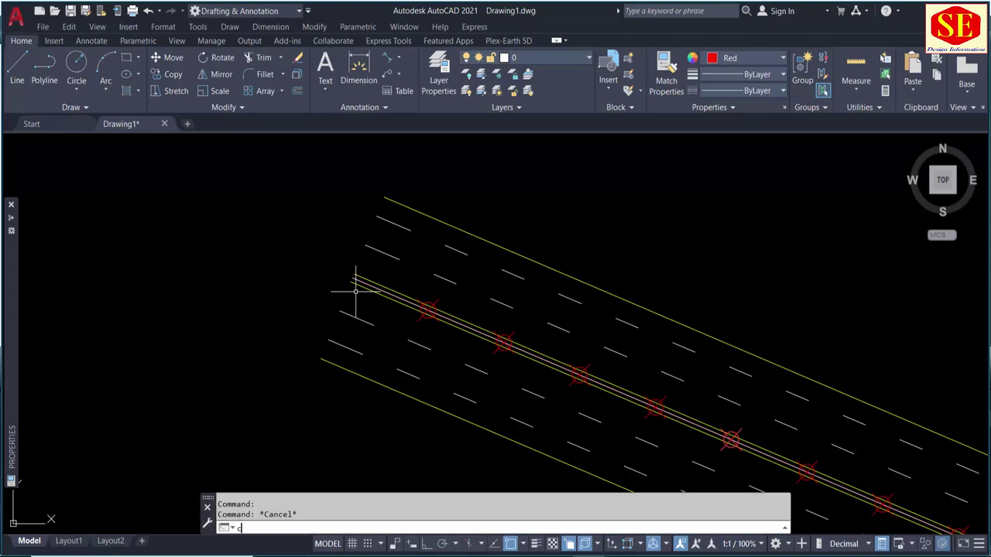
# Step: Cancel a started COPY command and pan the reference image into view
pyautogui.write('Co')
pyautogui.press('Escape')
pyautogui.scroll(-3, 356, 294)
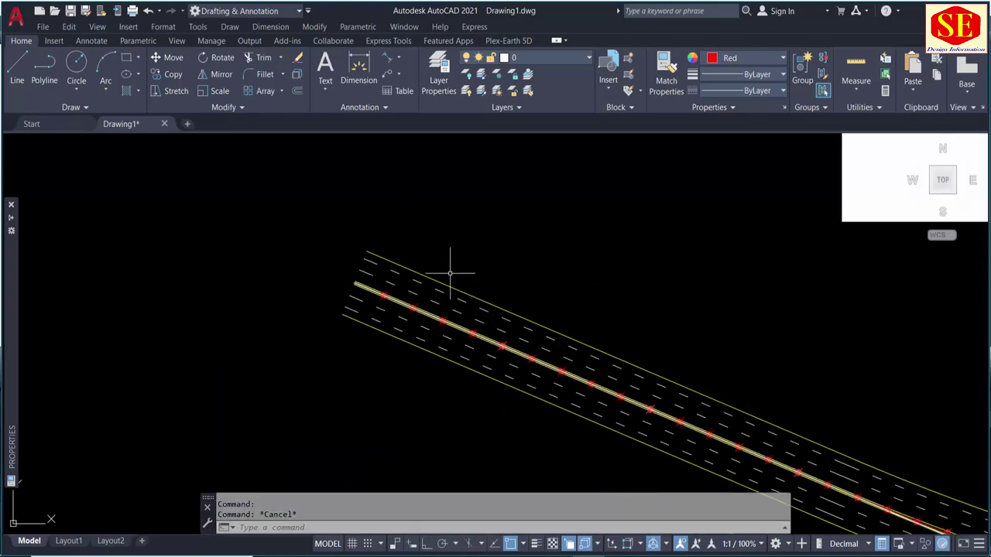
pyautogui.moveTo(454, 266)
pyautogui.mouseDown(button='middle')
pyautogui.moveTo(194, 250)
pyautogui.moveTo(103, 255)
pyautogui.moveTo(243, 265)
pyautogui.mouseUp(button='middle')
# Step: Draw an MTEXT box above the road and set its text colour to white for the 0+0000 label
pyautogui.scroll(2, 228, 250)
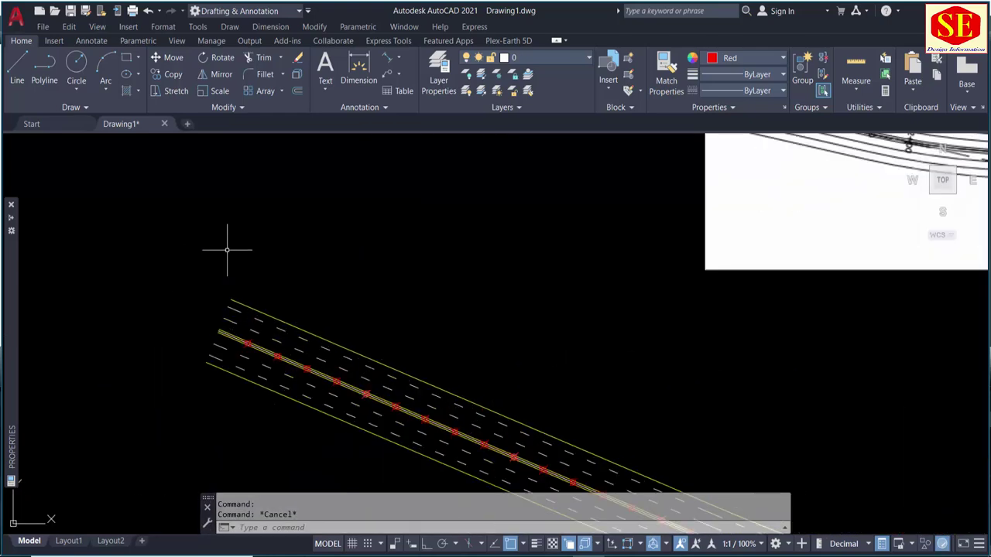
pyautogui.write('t')
pyautogui.press('Return')
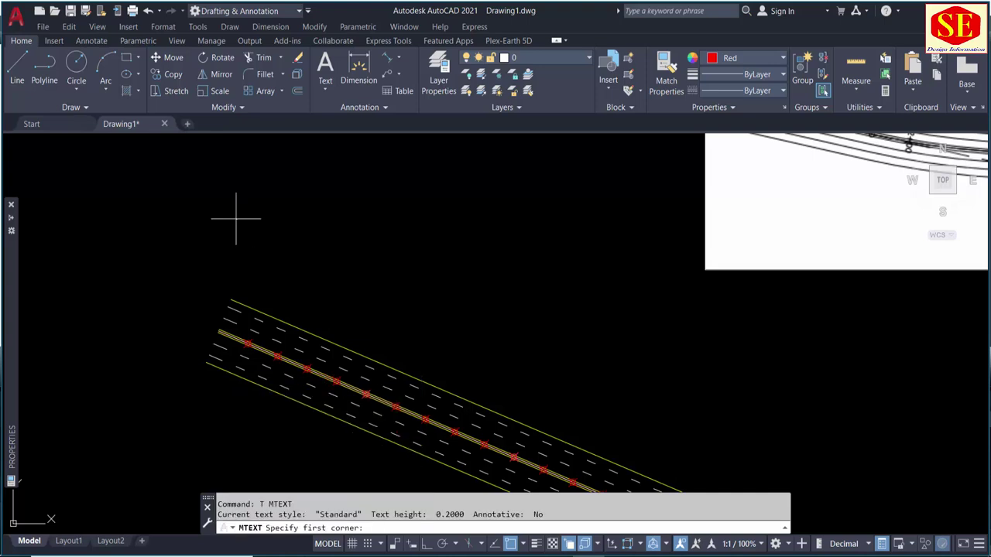
pyautogui.click(197, 202)
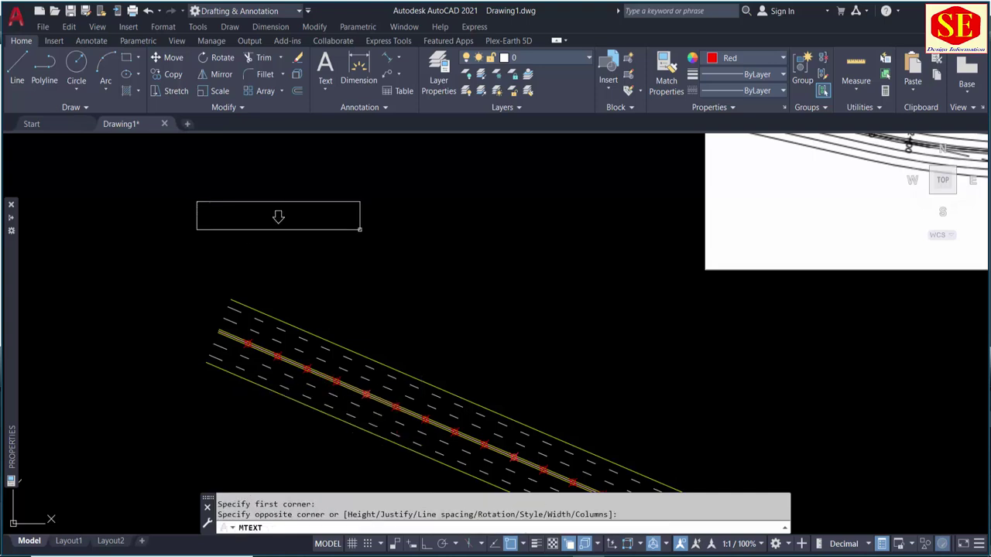
pyautogui.click(359, 230)
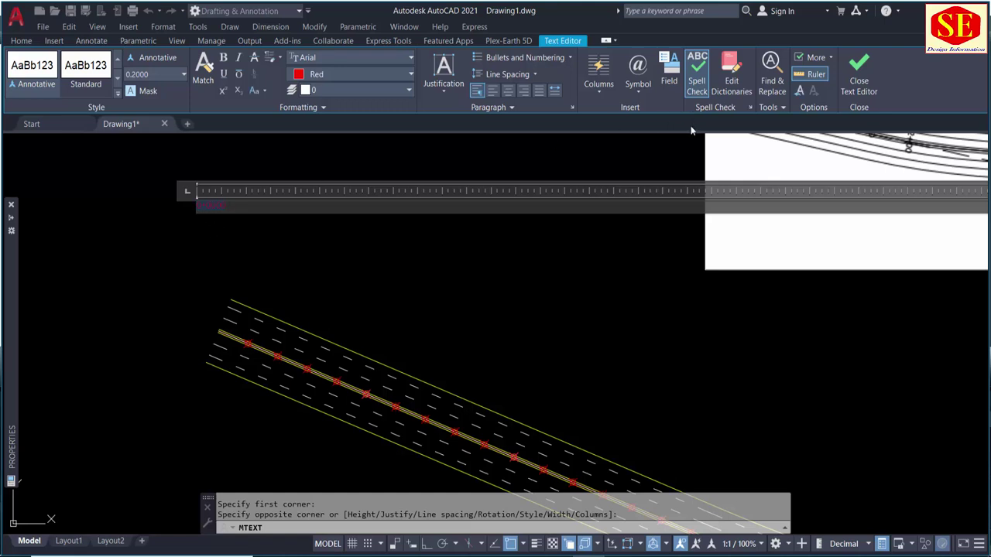
pyautogui.click(328, 73)
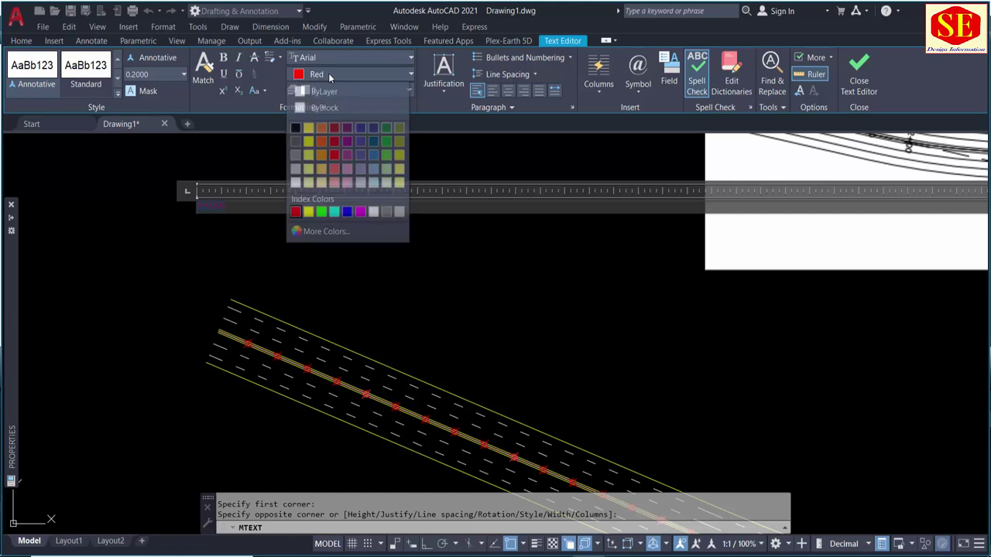
pyautogui.click(296, 184)
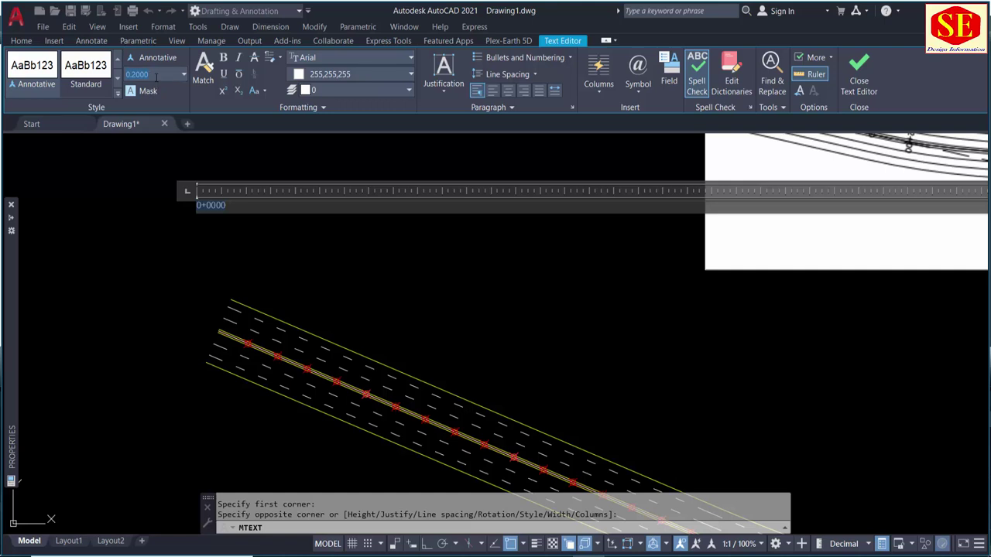
# Step: Finish the label text, then start and cancel a MOVE of the 0+0000 label
pyautogui.write('4')
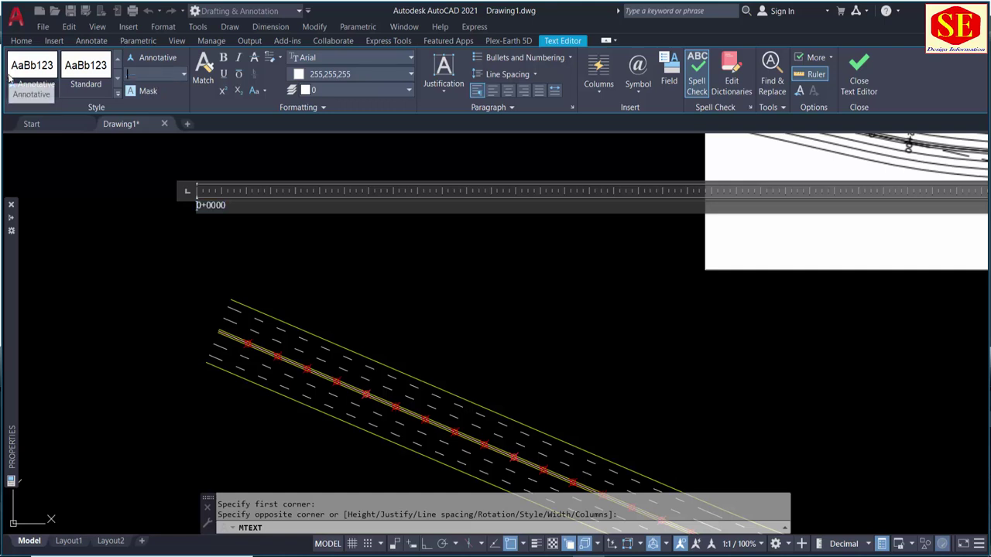
pyautogui.click(221, 257)
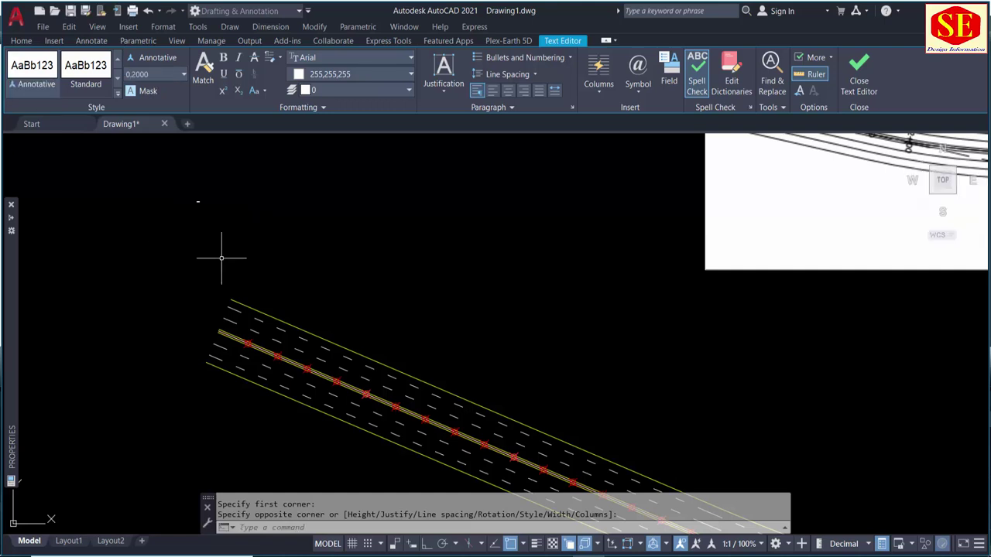
pyautogui.write('m')
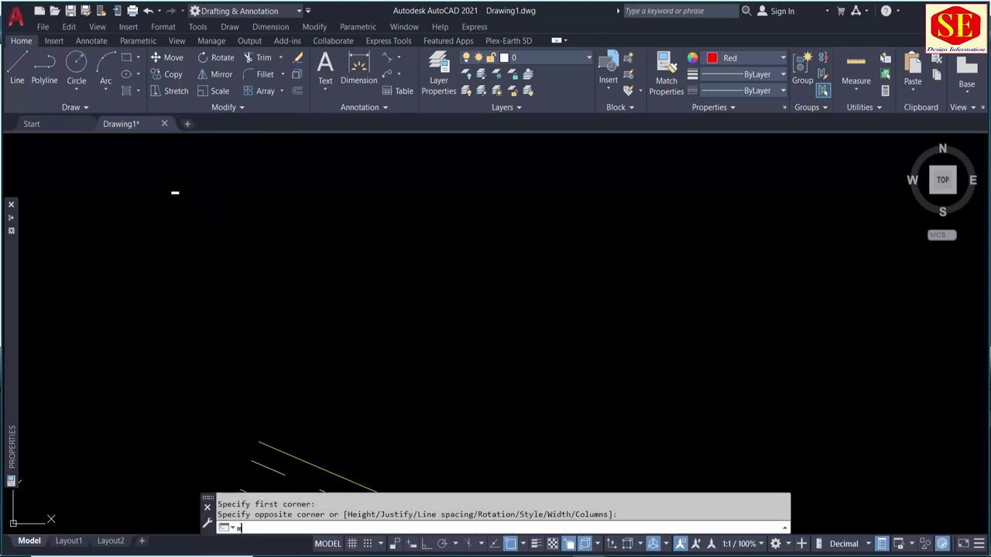
pyautogui.press('Return')
pyautogui.click(172, 194)
pyautogui.click(172, 194)
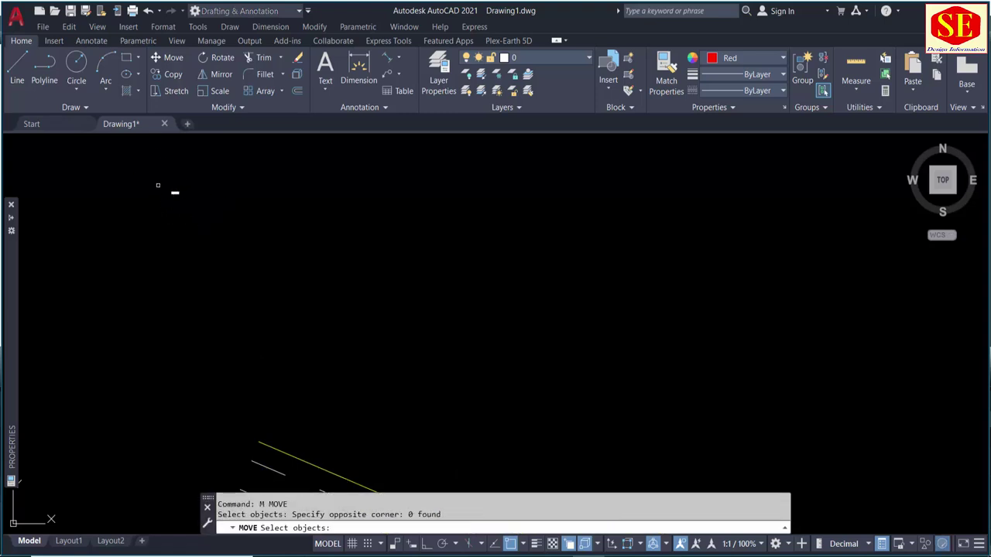
pyautogui.scroll(5, 172, 194)
pyautogui.click(244, 177)
pyautogui.press('Return')
pyautogui.click(261, 165)
pyautogui.scroll(-5, 263, 164)
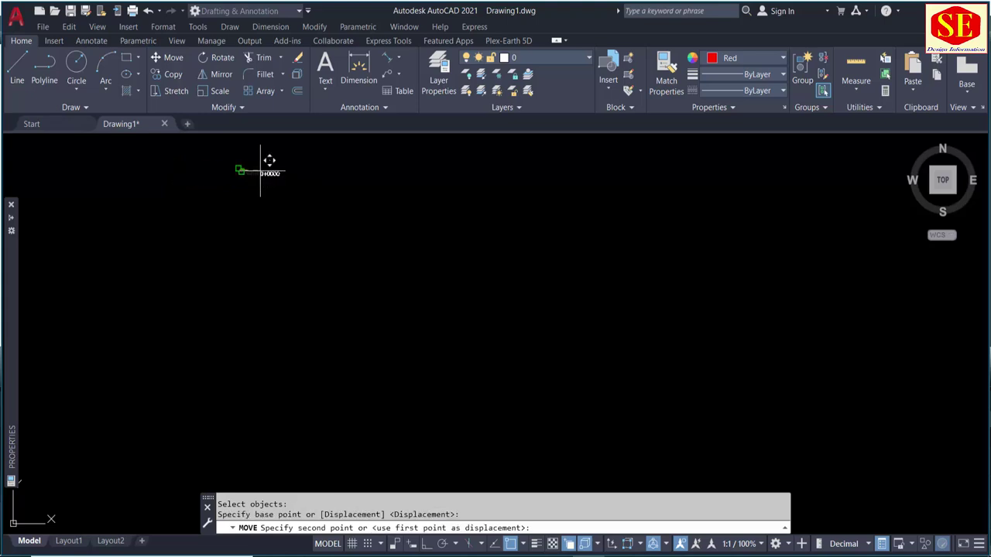
pyautogui.scroll(-3, 495, 255)
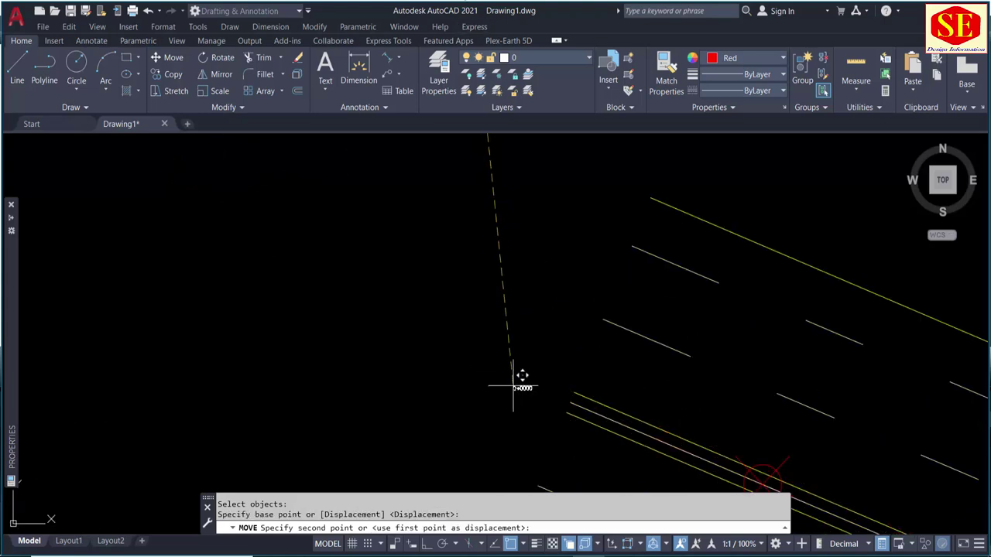
pyautogui.press('Escape')
# Step: Pan toward the road start and begin scaling the label from a base point
pyautogui.moveTo(565, 371); pyautogui.dragTo(486, 286, button='middle')
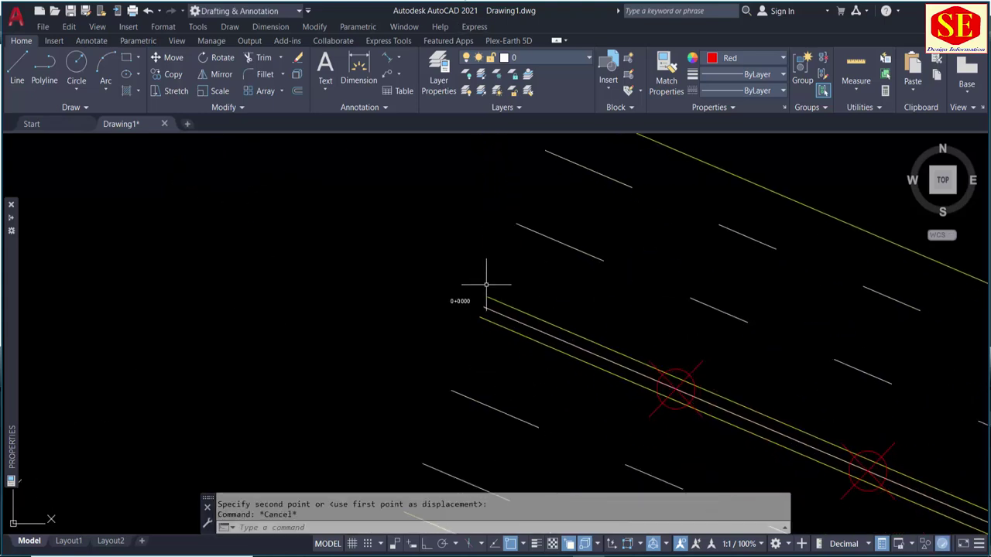
pyautogui.write('sc')
pyautogui.press('Return')
pyautogui.click(486, 286)
pyautogui.scroll(3, 389, 210)
pyautogui.scroll(2, 416, 221)
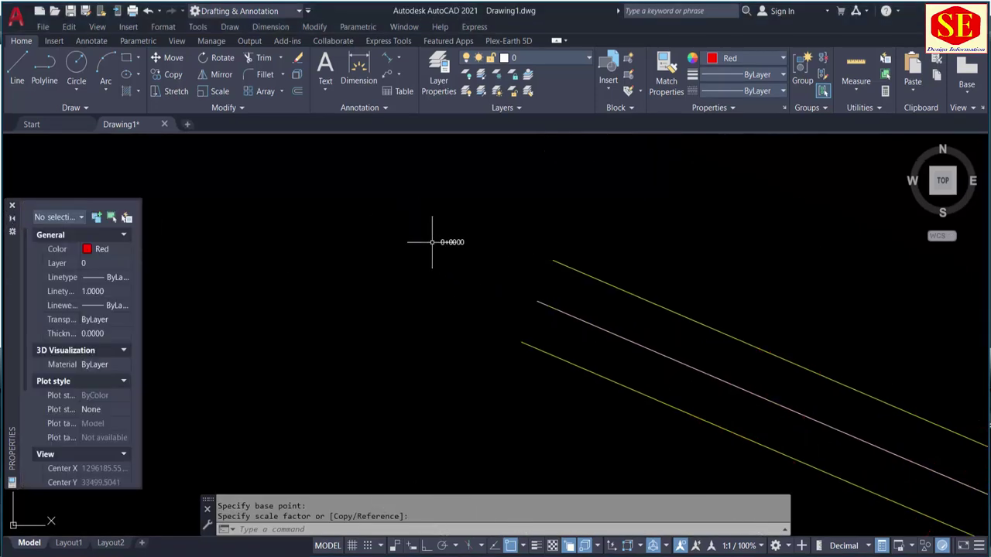
# Step: Change the 0+0000 label's text height from 0.0597 to 20 in Properties
pyautogui.click(441, 242)
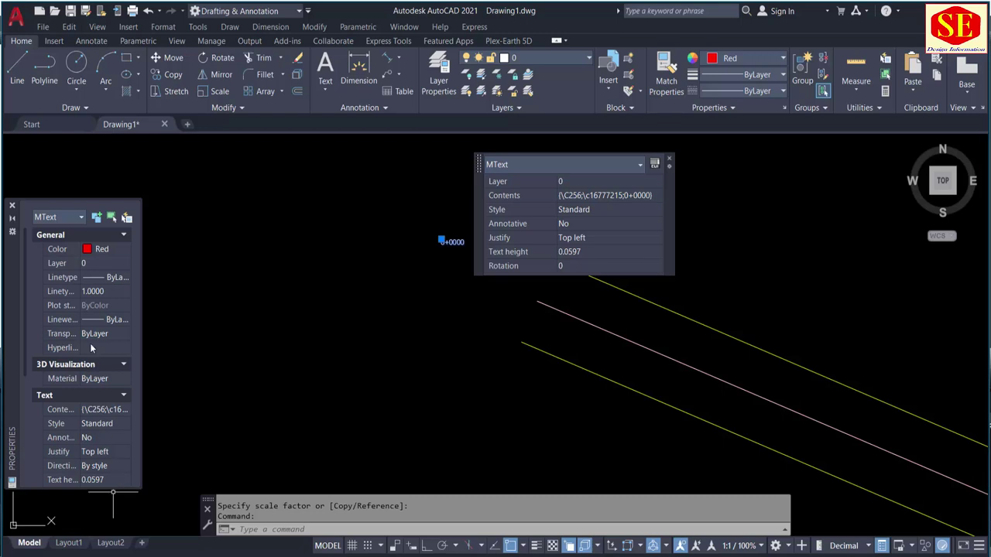
pyautogui.scroll(-3, 91, 348)
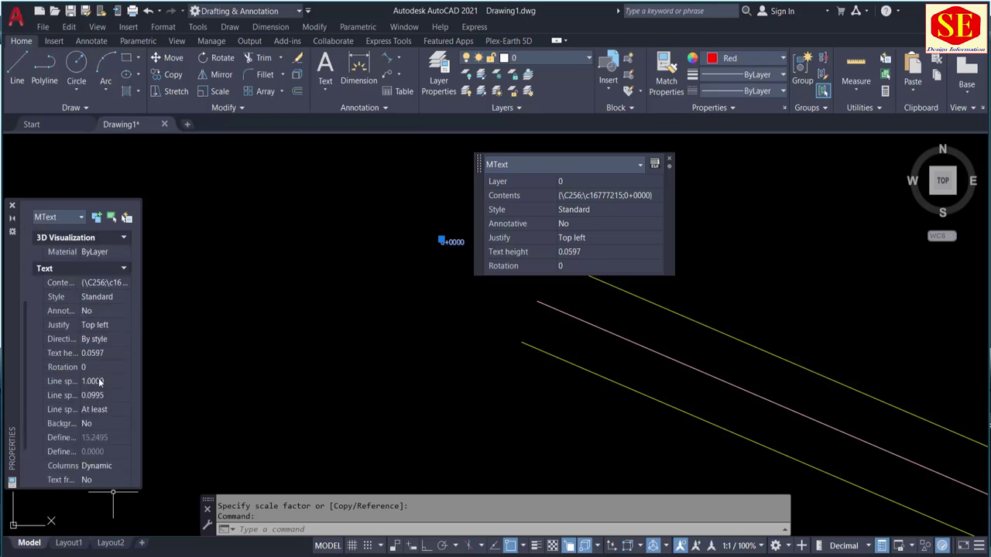
pyautogui.scroll(-2, 85, 414)
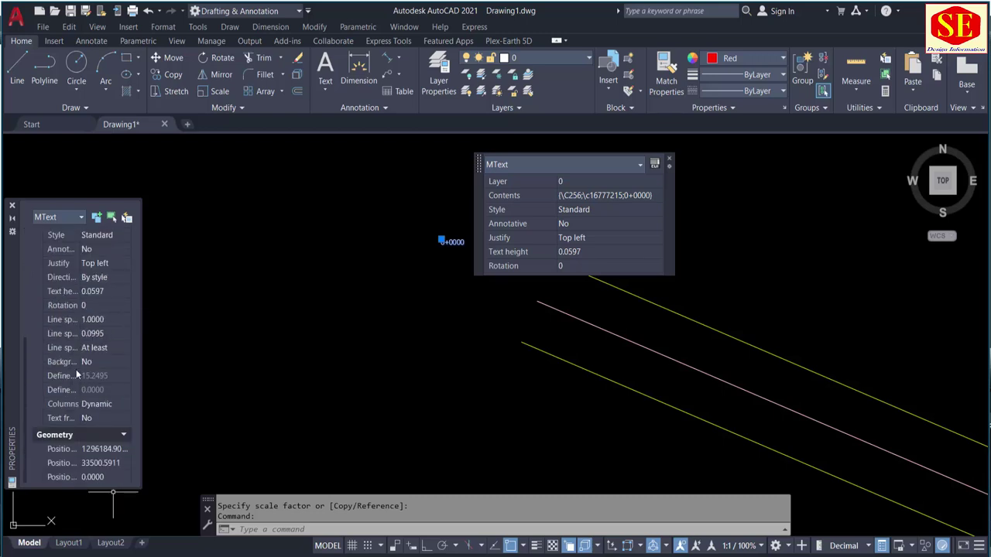
pyautogui.scroll(2, 78, 364)
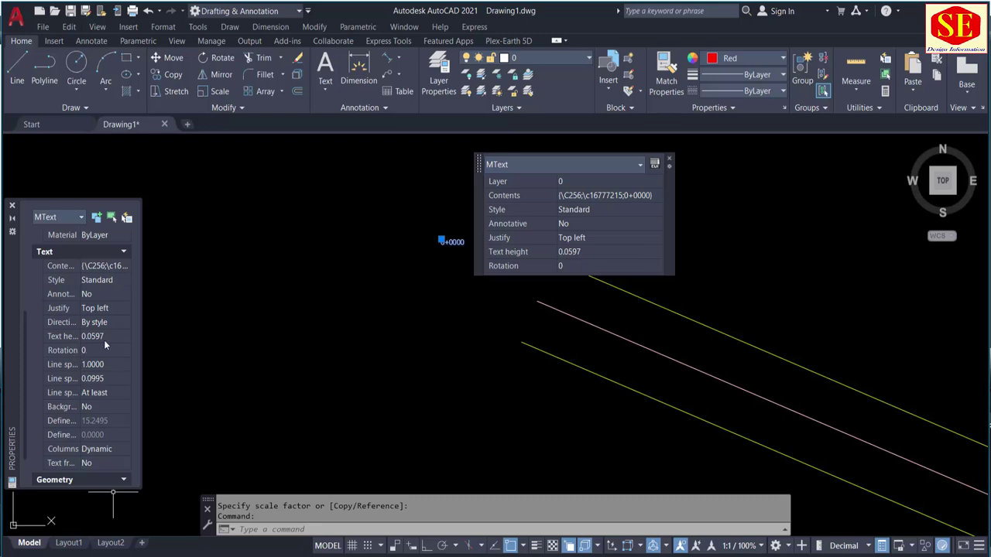
pyautogui.click(104, 340)
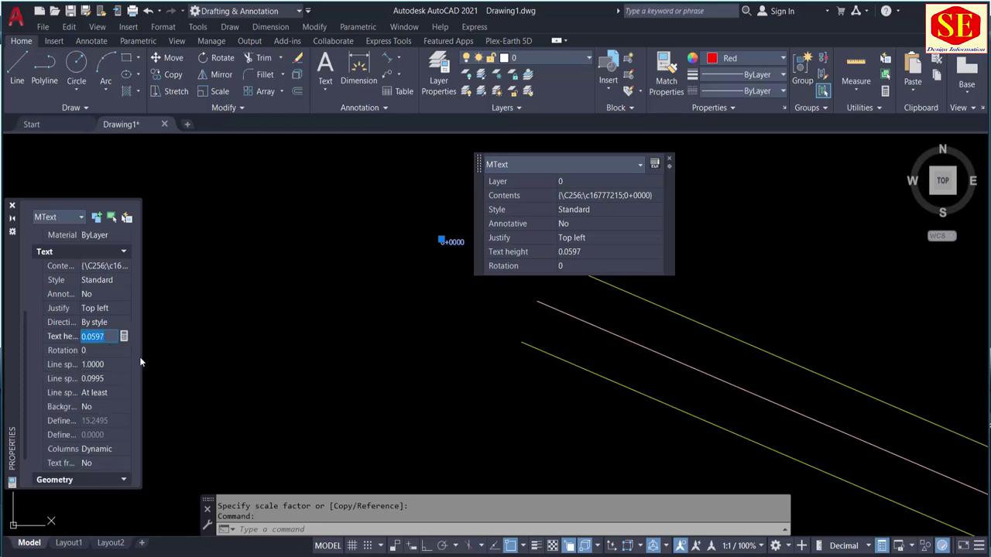
pyautogui.write('20')
pyautogui.press('Return')
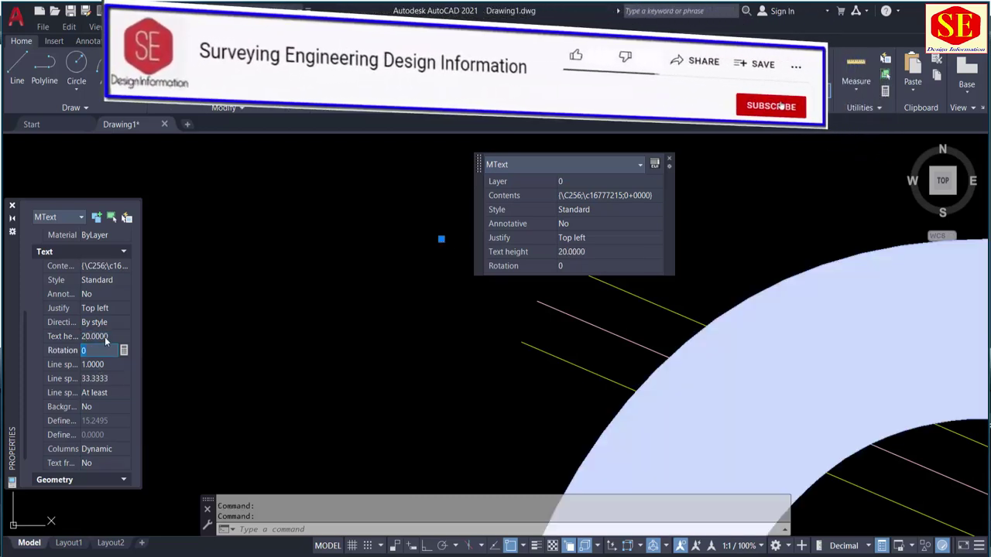
# Step: Set the station label's text height to 2 in Properties
pyautogui.click(106, 339)
pyautogui.write('2')
pyautogui.press('Return')
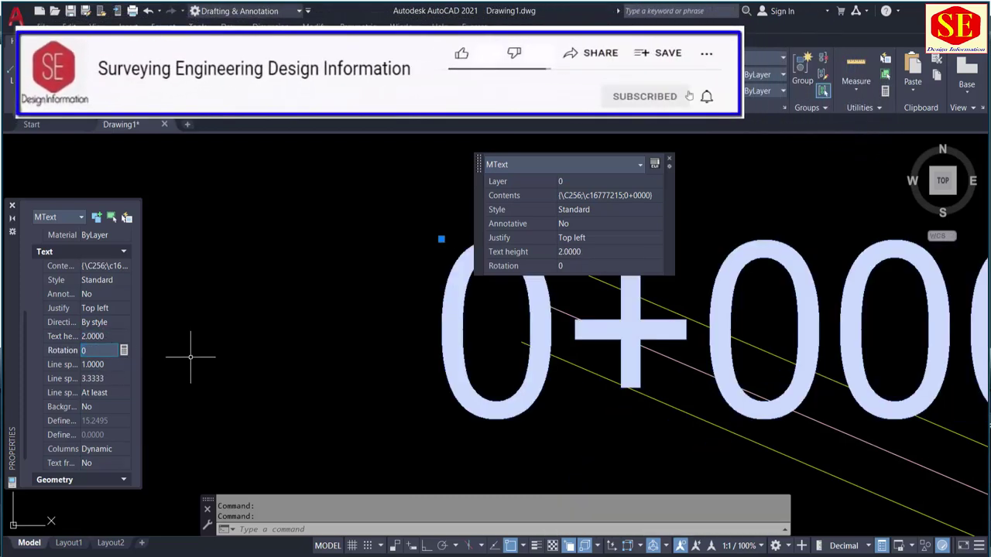
pyautogui.scroll(-2, 232, 353)
pyautogui.scroll(-2, 411, 380)
pyautogui.press('Escape')
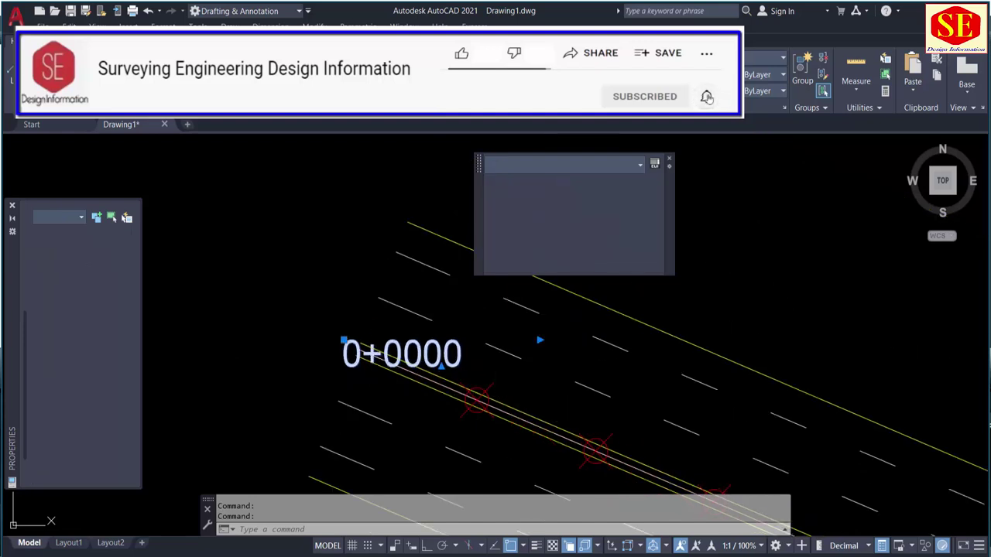
# Step: Rotate the label about its lower-left corner to a steep angle across the road
pyautogui.moveTo(531, 387); pyautogui.dragTo(533, 336, button='middle')
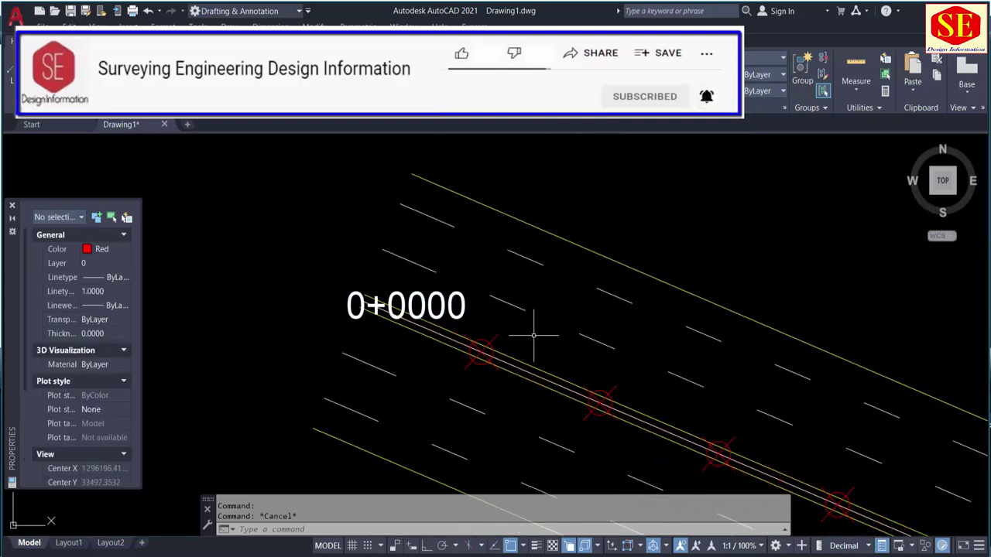
pyautogui.write('ro')
pyautogui.press('Return')
pyautogui.click(378, 299)
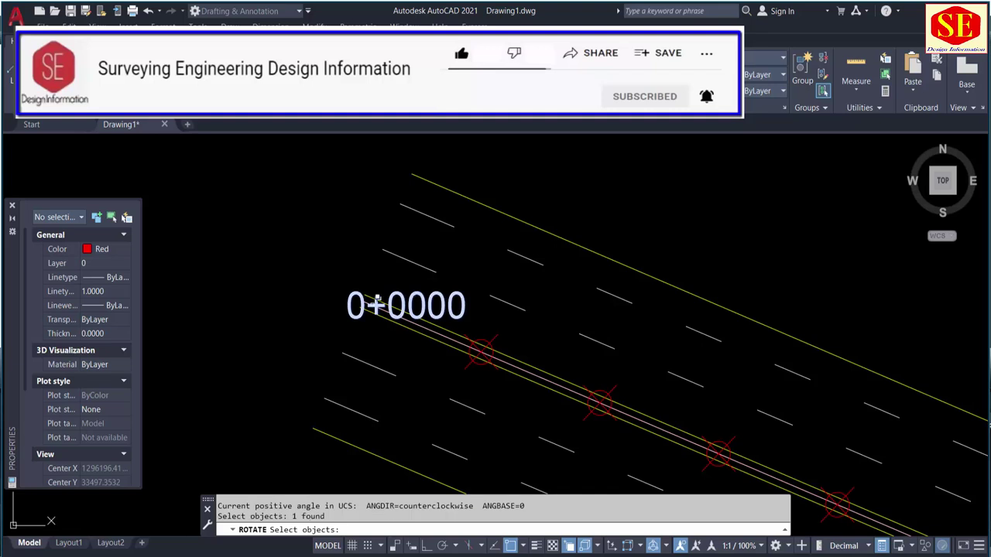
pyautogui.press('Return')
pyautogui.click(376, 304)
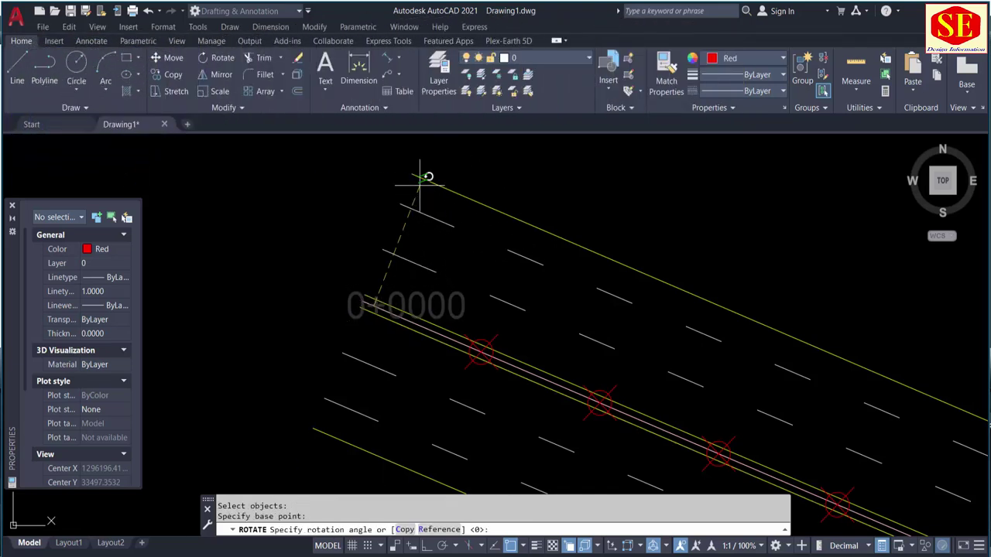
pyautogui.click(419, 172)
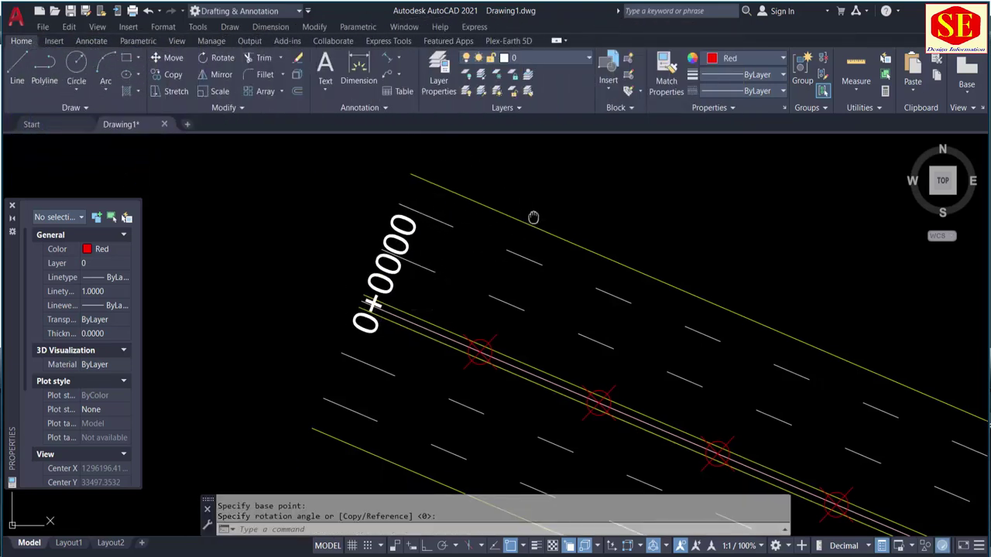
# Step: Move the rotated label to the start of the centreline
pyautogui.moveTo(533, 218); pyautogui.dragTo(489, 218, button='middle')
pyautogui.write('m')
pyautogui.press('Return')
pyautogui.click(342, 272)
pyautogui.press('Return')
pyautogui.click(332, 198)
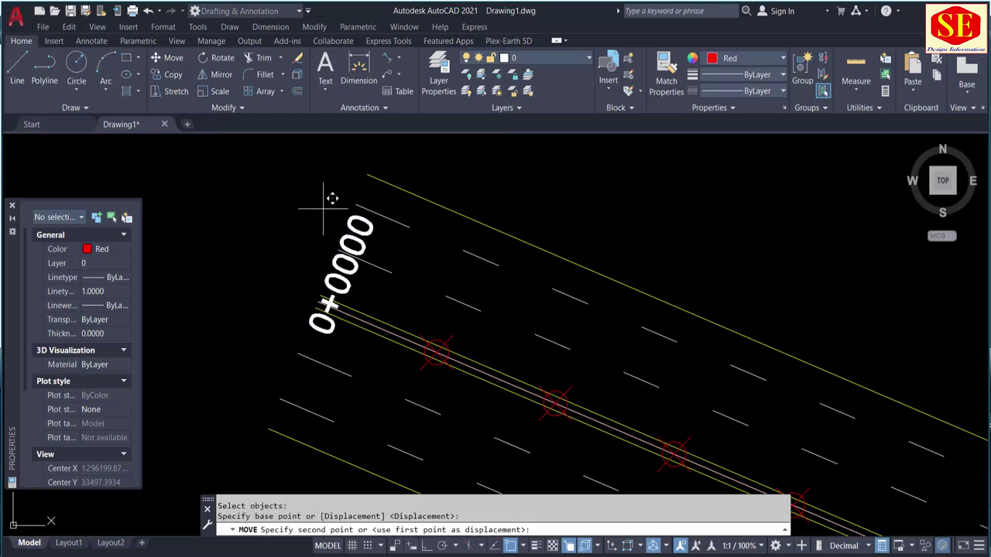
pyautogui.click(309, 217)
# Step: Edit the label text to read 0+000
pyautogui.click(348, 256)
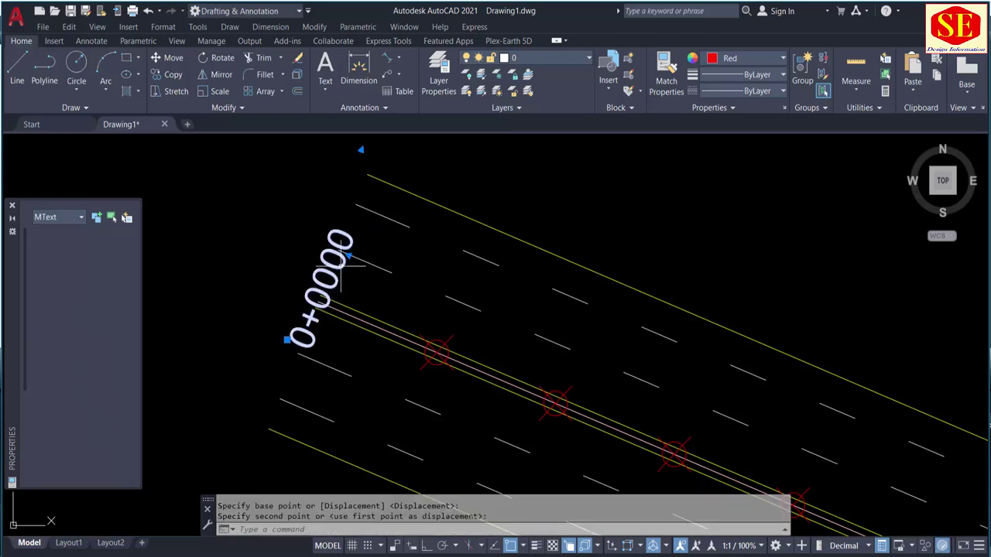
pyautogui.doubleClick(340, 264)
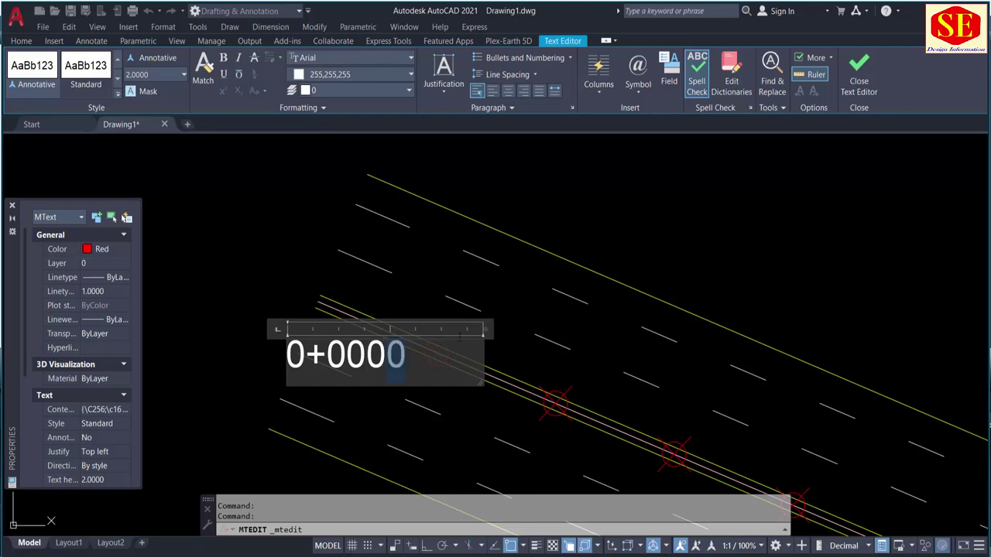
pyautogui.click(502, 422)
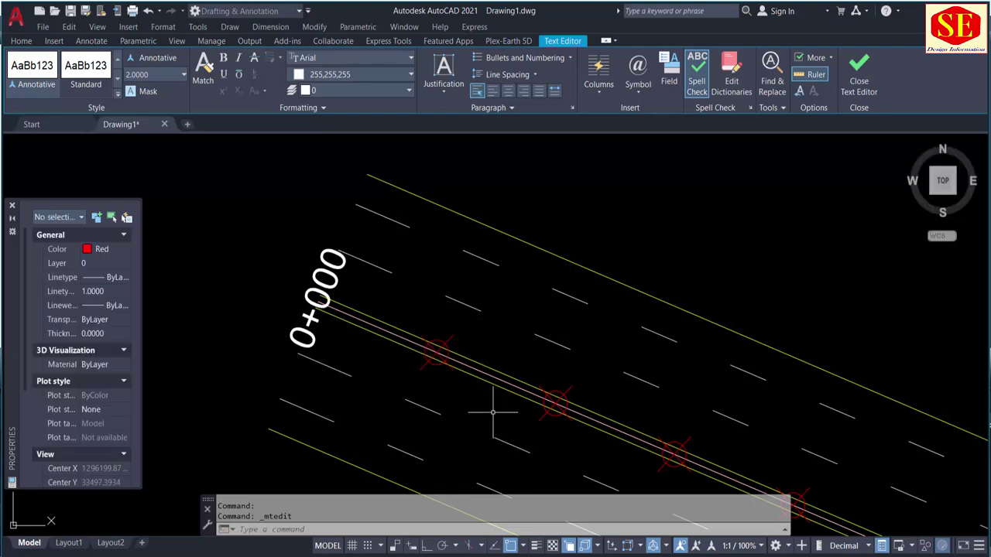
# Step: Zoom in on the 0+000 label and undo the last path array operation
pyautogui.scroll(-2, 338, 300)
pyautogui.scroll(-2, 542, 391)
pyautogui.scroll(1, 542, 391)
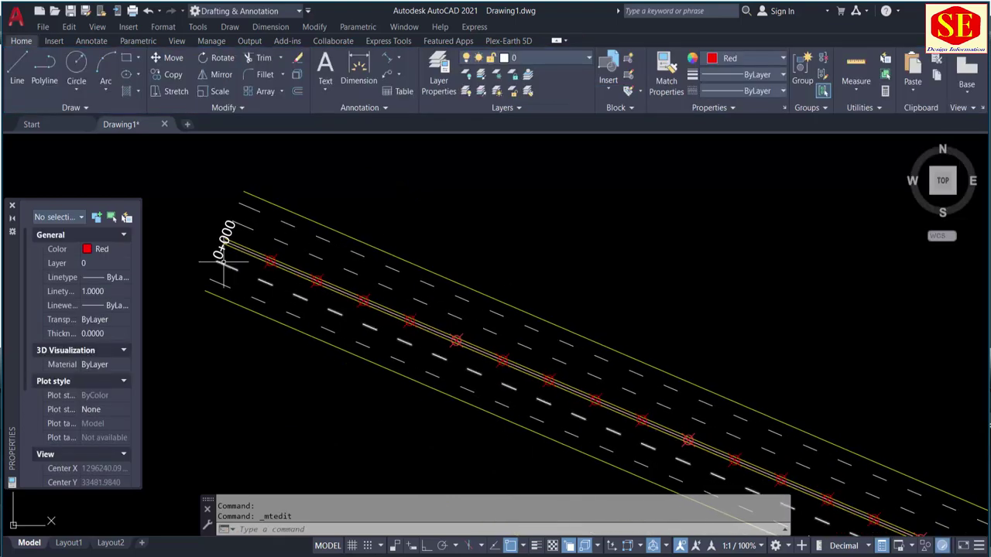
pyautogui.scroll(-2, 485, 347)
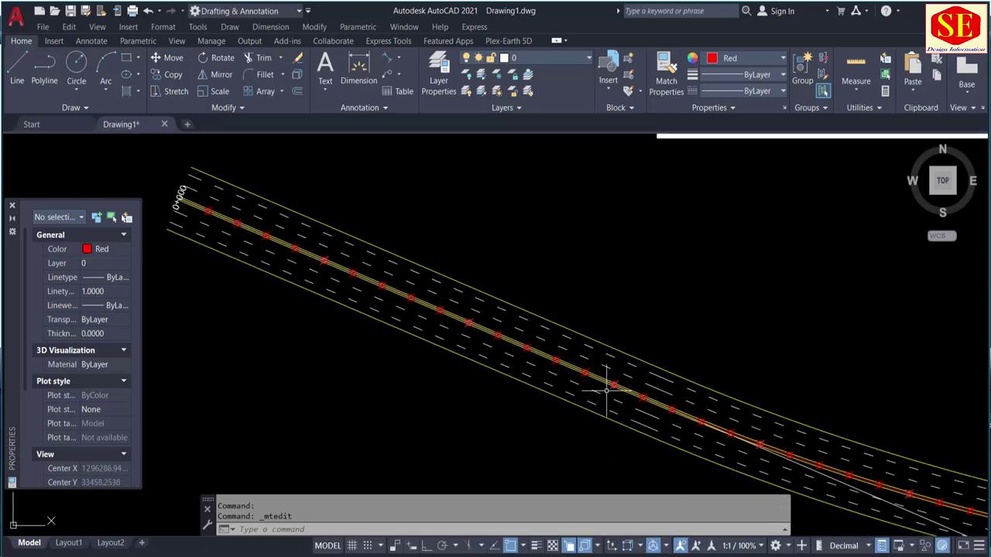
pyautogui.scroll(1, 243, 277)
pyautogui.moveTo(243, 277); pyautogui.dragTo(453, 327, button='middle')
pyautogui.scroll(1, 385, 227)
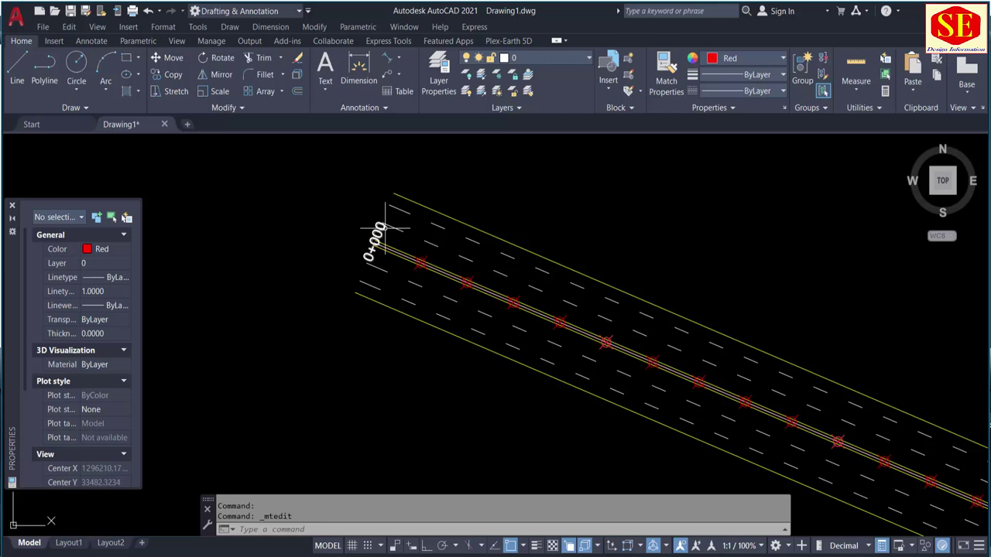
pyautogui.write('u')
pyautogui.press('Return')
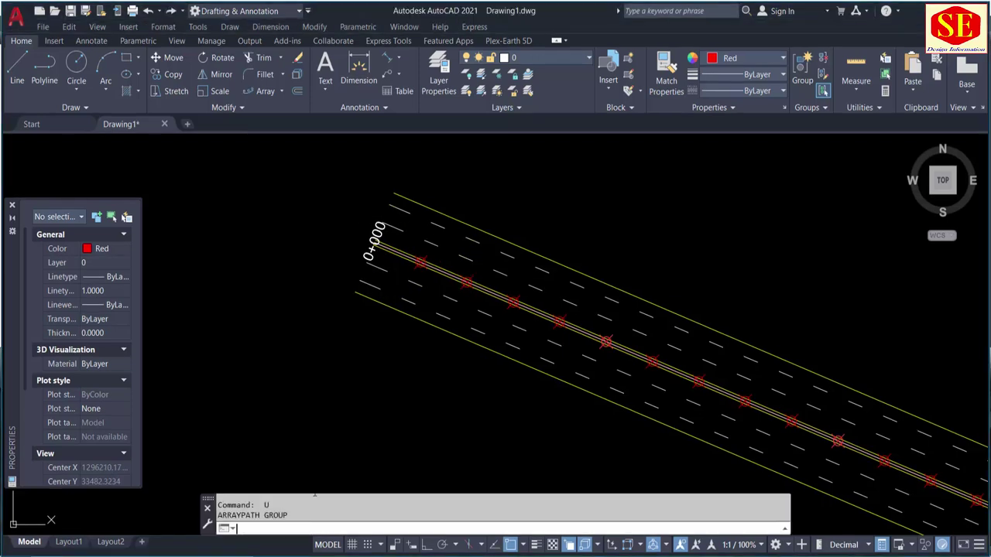
# Step: Create a path array of the 0+000 label along the red centreline polyline
pyautogui.click(282, 92)
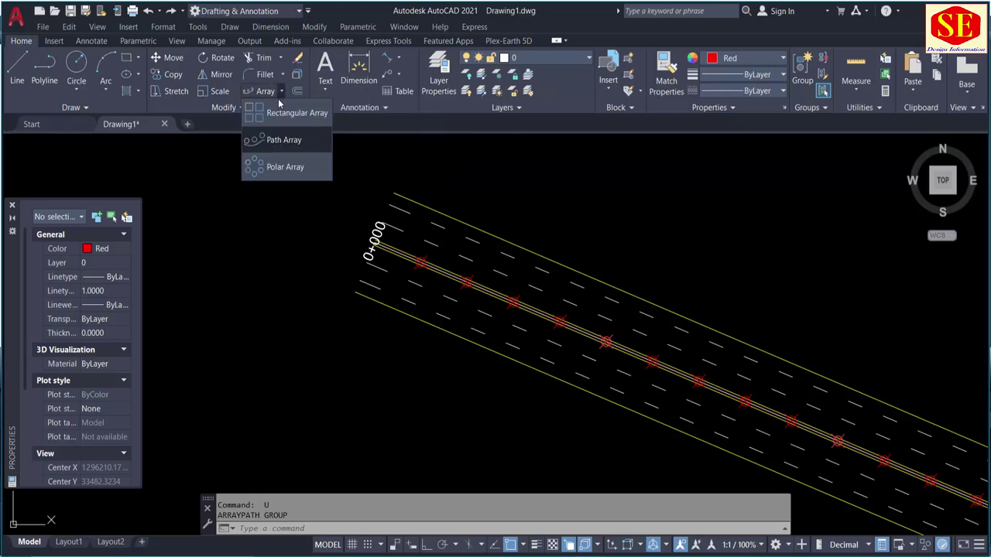
pyautogui.click(275, 147)
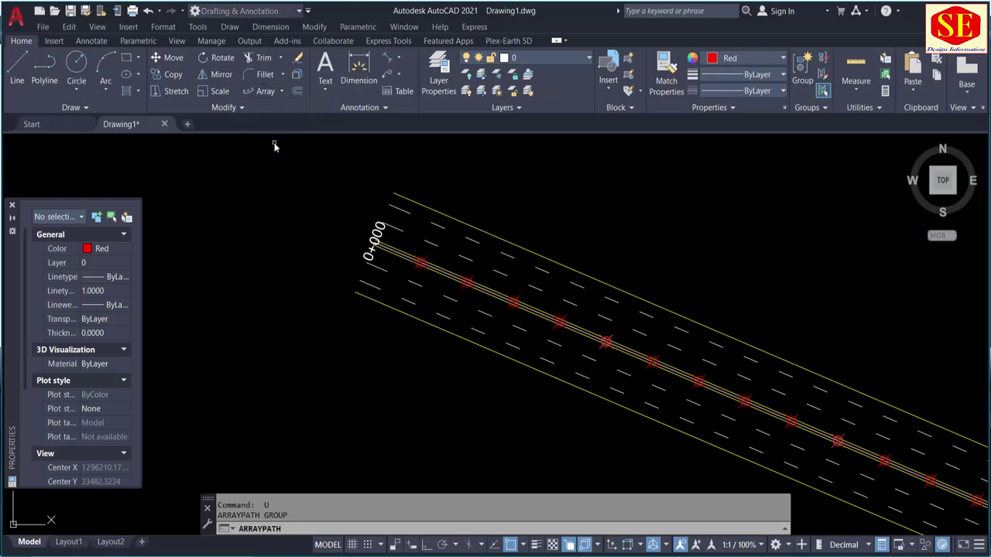
pyautogui.scroll(2, 338, 200)
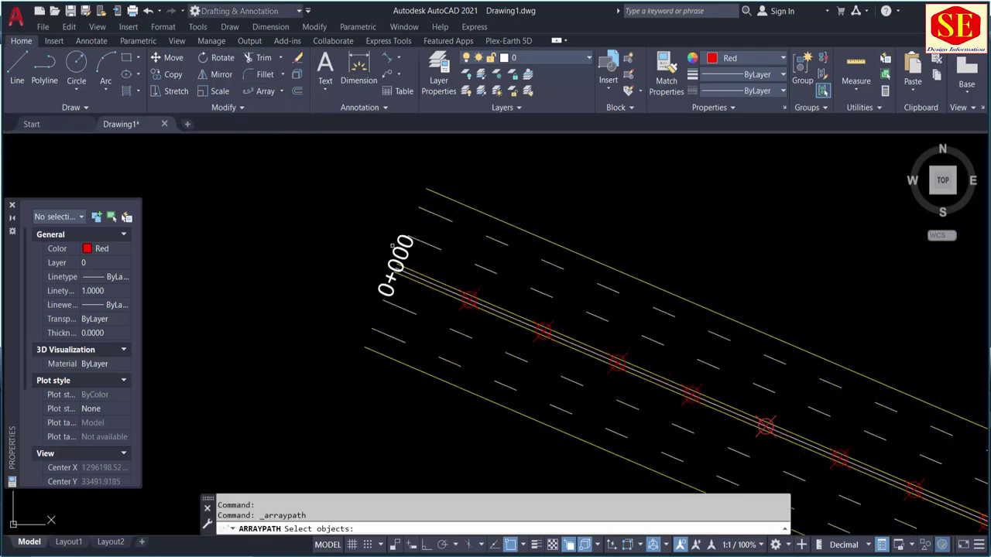
pyautogui.click(392, 246)
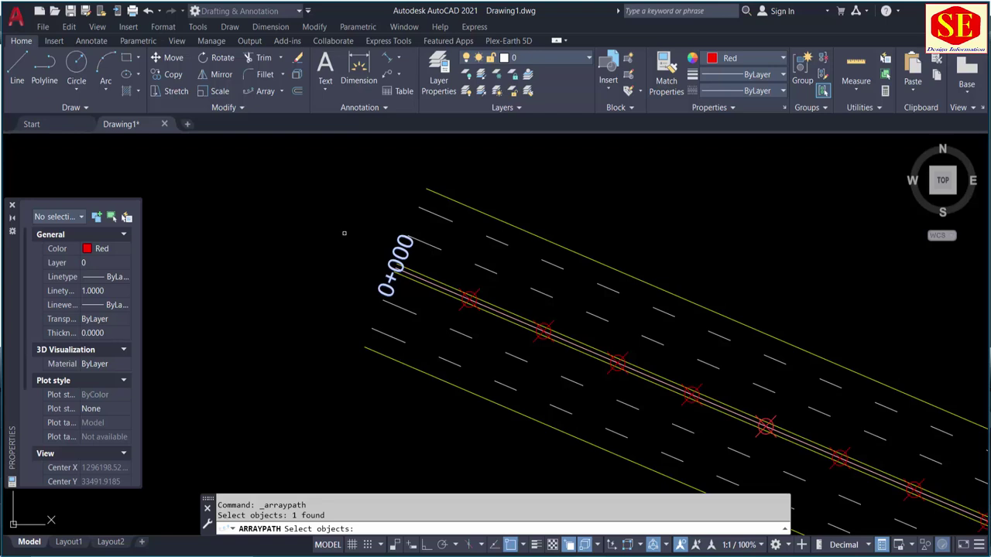
pyautogui.press('Return')
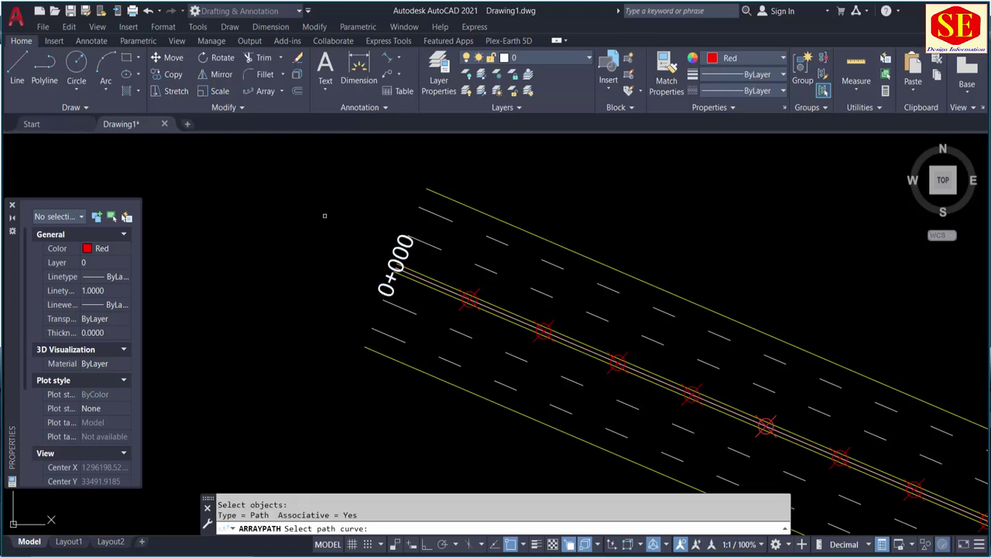
pyautogui.scroll(5, 582, 346)
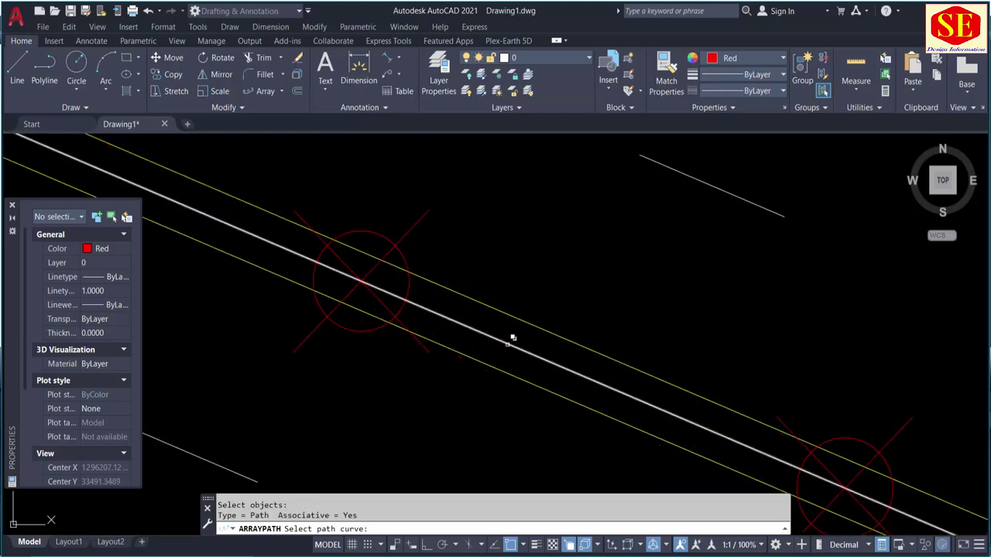
pyautogui.click(507, 344)
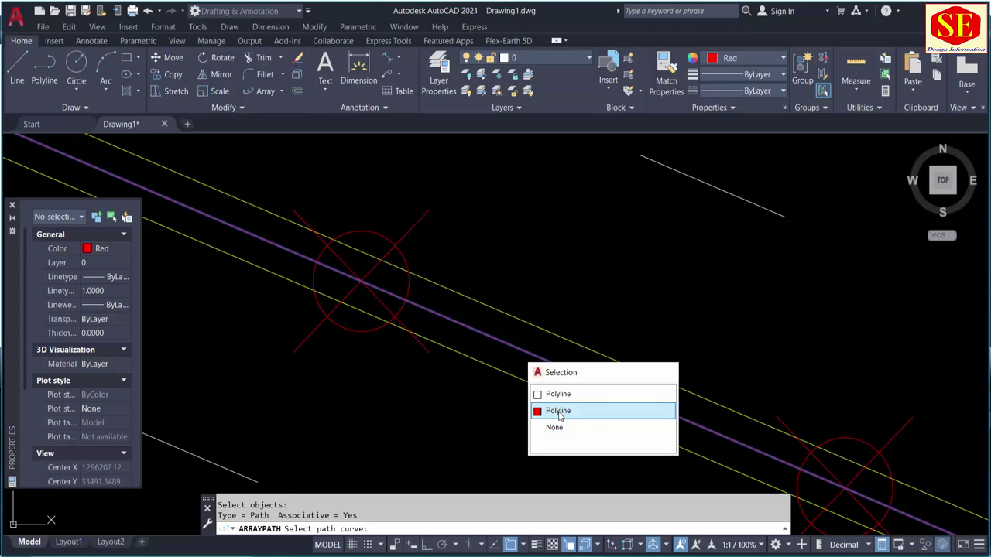
pyautogui.click(559, 412)
pyautogui.scroll(-2, 554, 274)
pyautogui.moveTo(752, 387); pyautogui.dragTo(539, 336, button='middle')
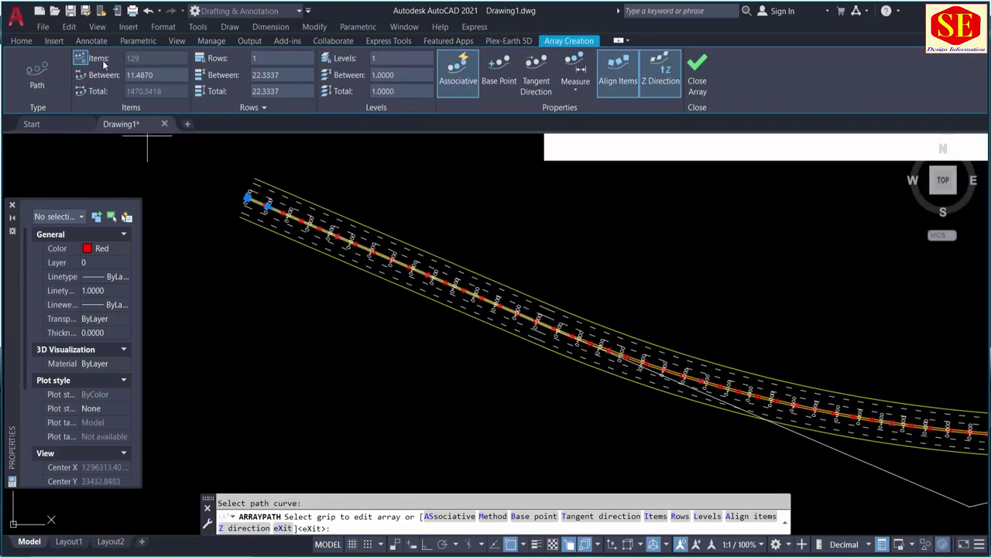
# Step: Set the label spacing to 20, giving 74 labels along the road
pyautogui.click(154, 76)
pyautogui.write('10')
pyautogui.press('Return')
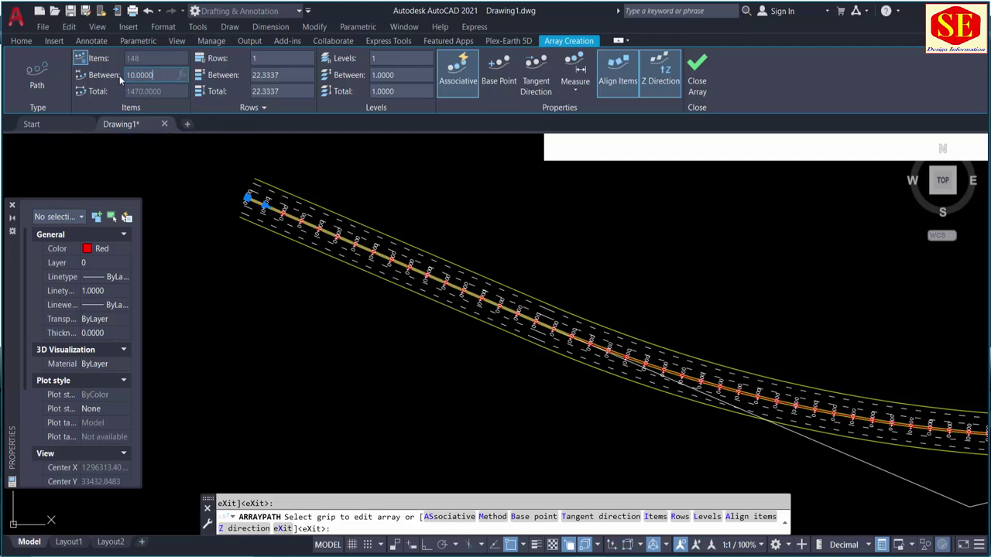
pyautogui.write('20.0000')
pyautogui.press('Return')
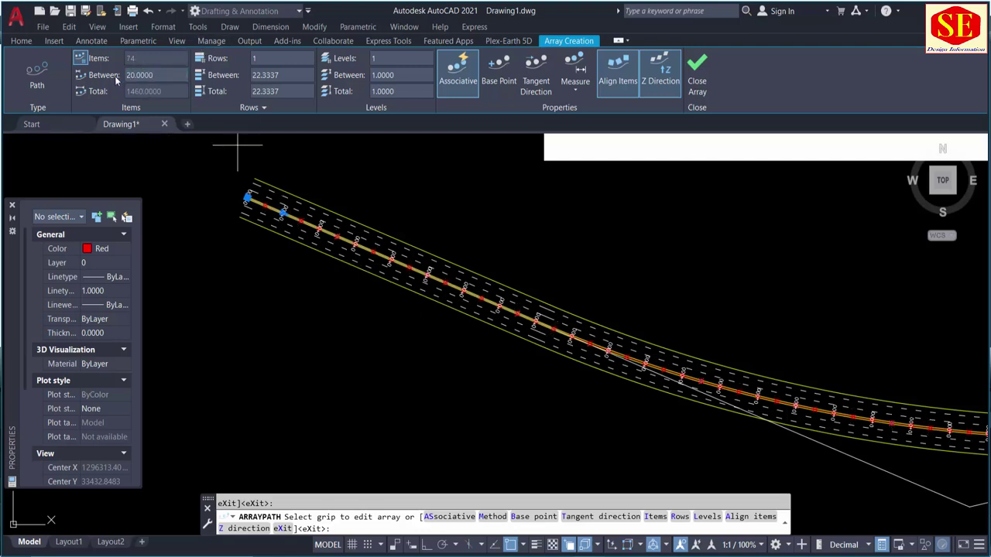
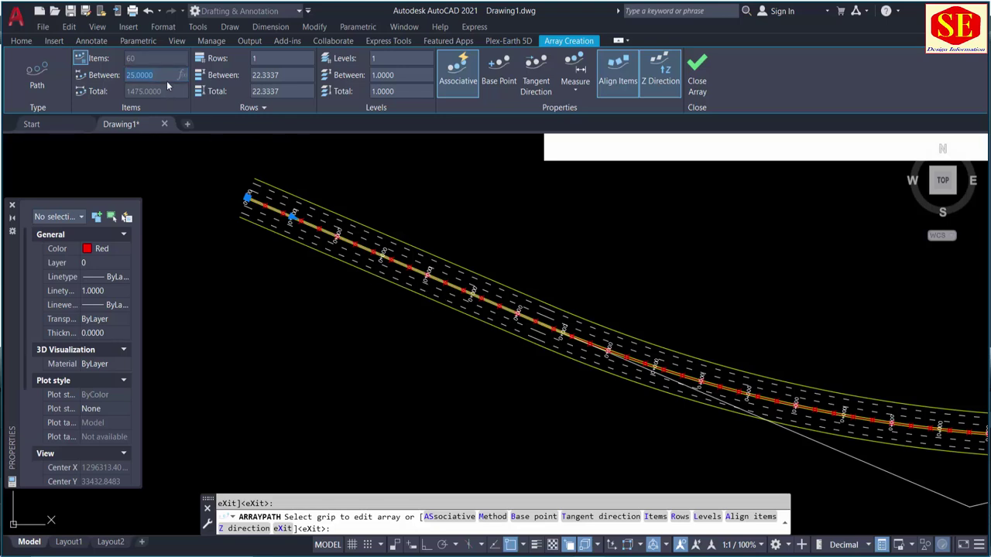
# Step: Set the station-label spacing to 50 units and finish the 30-item path array
pyautogui.click(152, 75)
pyautogui.write('5')
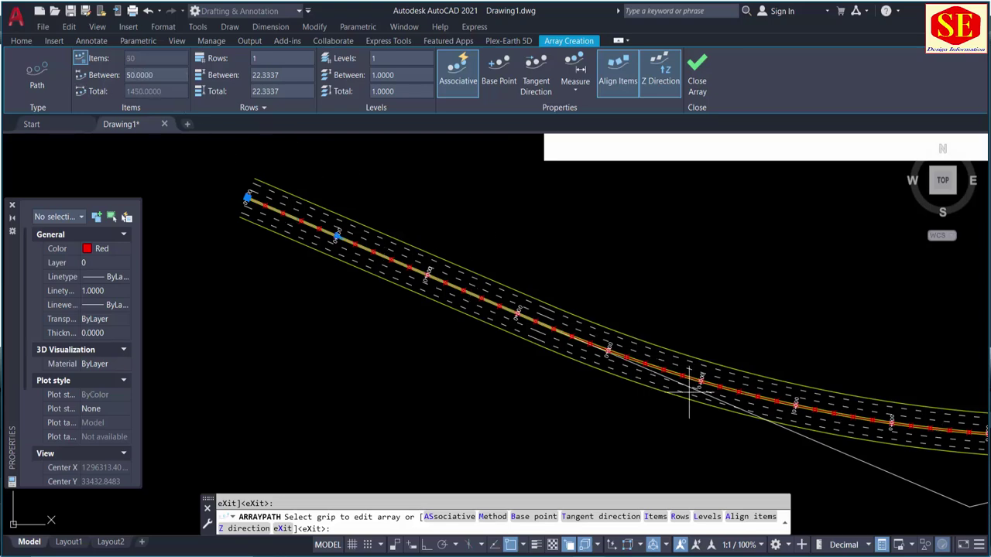
pyautogui.moveTo(696, 397); pyautogui.dragTo(167, 278, button='middle')
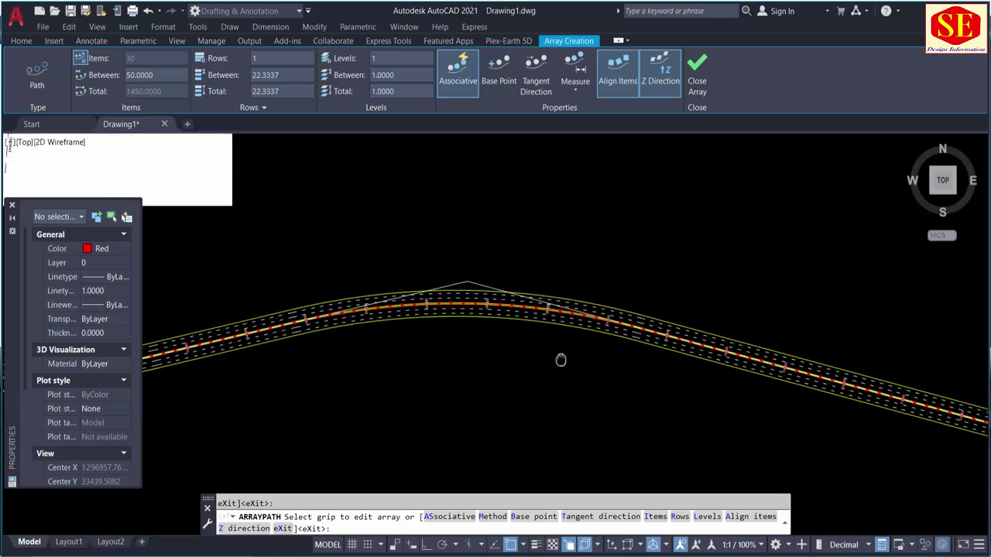
pyautogui.moveTo(560, 358); pyautogui.dragTo(246, 263, button='middle')
pyautogui.scroll(5, 620, 331)
pyautogui.scroll(-5, 863, 320)
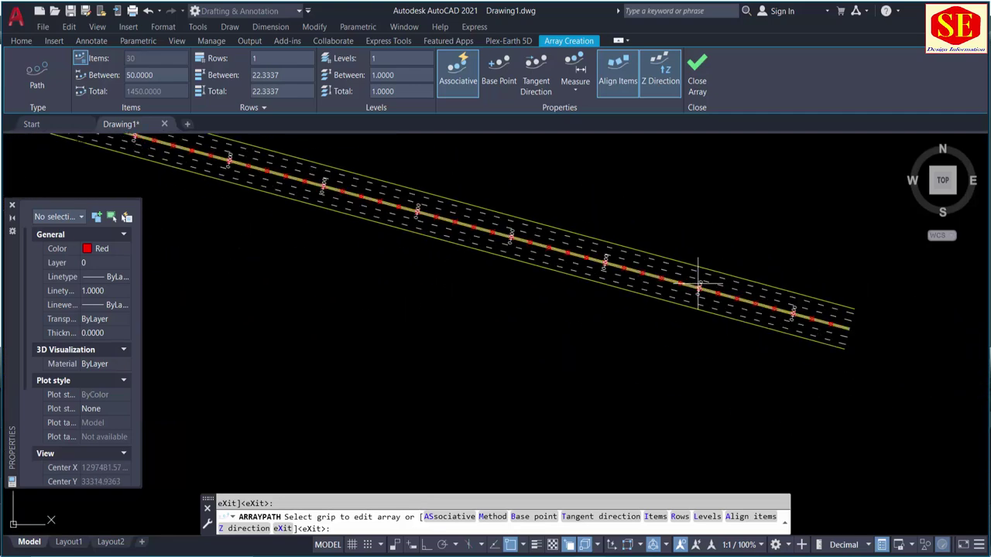
pyautogui.moveTo(696, 284)
pyautogui.mouseDown(button='middle')
pyautogui.moveTo(392, 256)
pyautogui.moveTo(549, 403)
pyautogui.moveTo(506, 216)
pyautogui.mouseUp(button='middle')
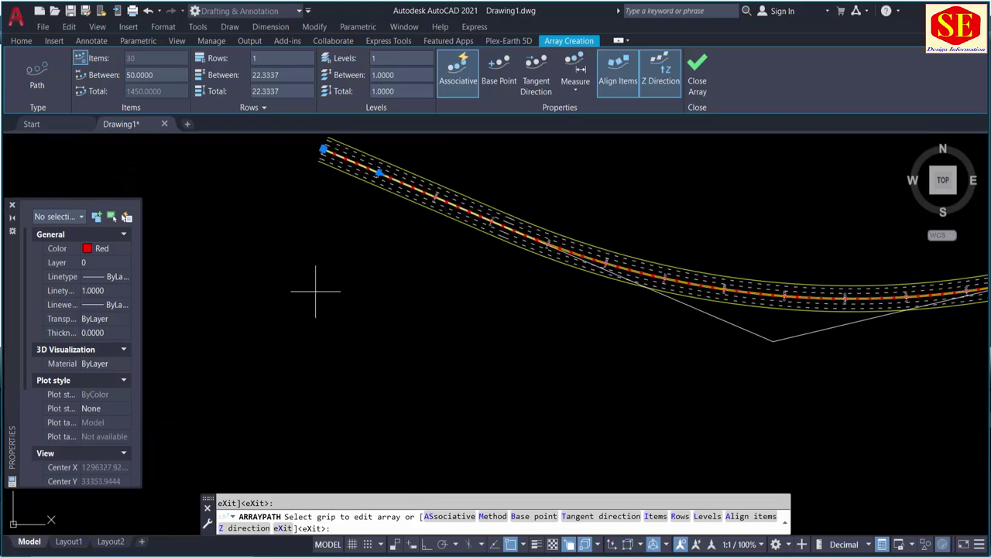
pyautogui.rightClick(259, 270)
pyautogui.click(286, 278)
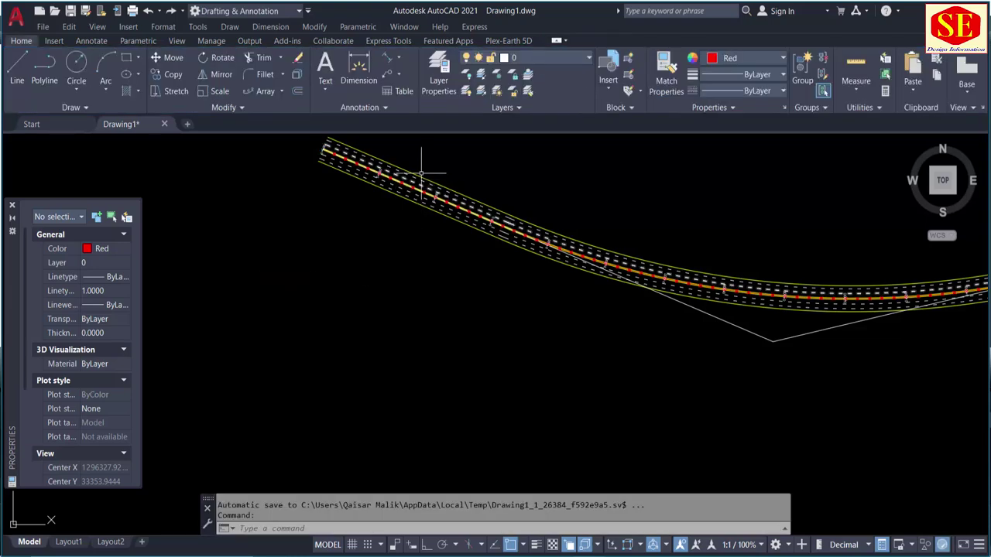
# Step: Select the station-label path array near the road start and explode it with X
pyautogui.scroll(4, 432, 221)
pyautogui.moveTo(432, 221); pyautogui.dragTo(542, 294, button='middle')
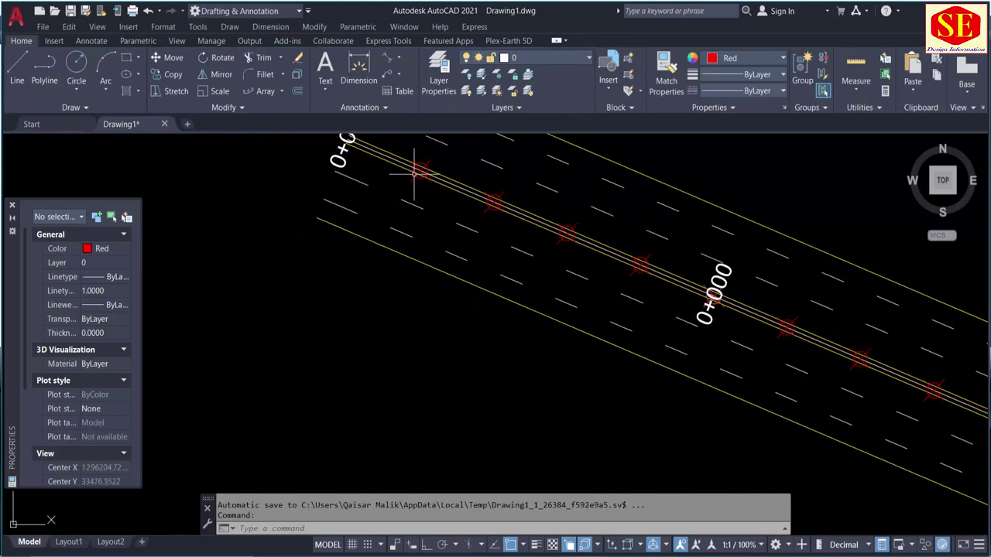
pyautogui.moveTo(413, 162); pyautogui.dragTo(477, 130, button='middle')
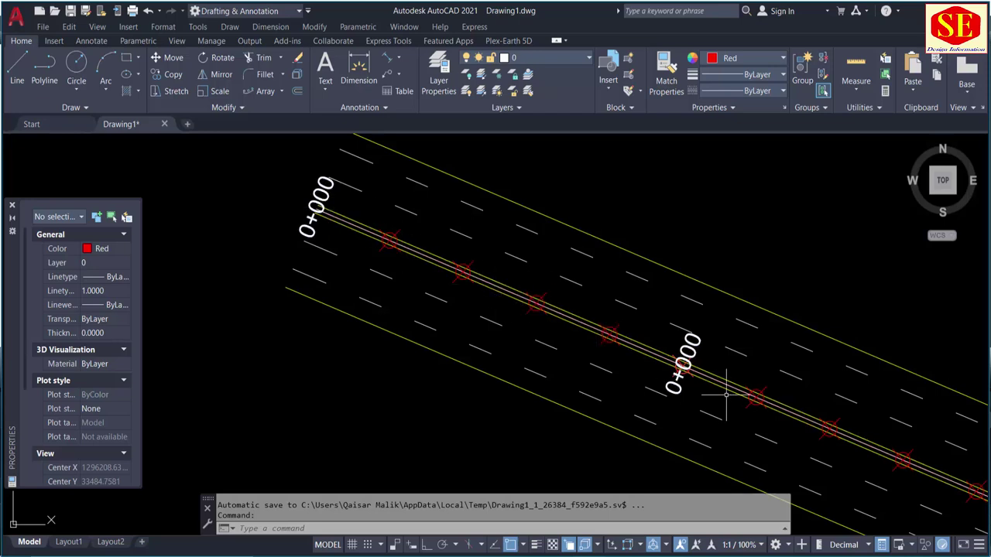
pyautogui.moveTo(721, 387); pyautogui.dragTo(445, 302, button='middle')
pyautogui.click(404, 255)
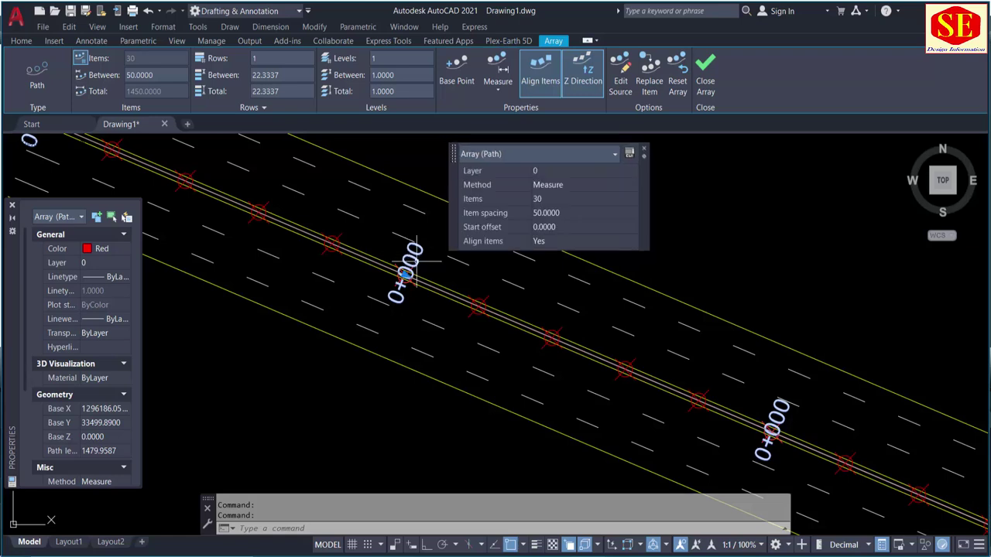
pyautogui.write('x')
pyautogui.press('Return')
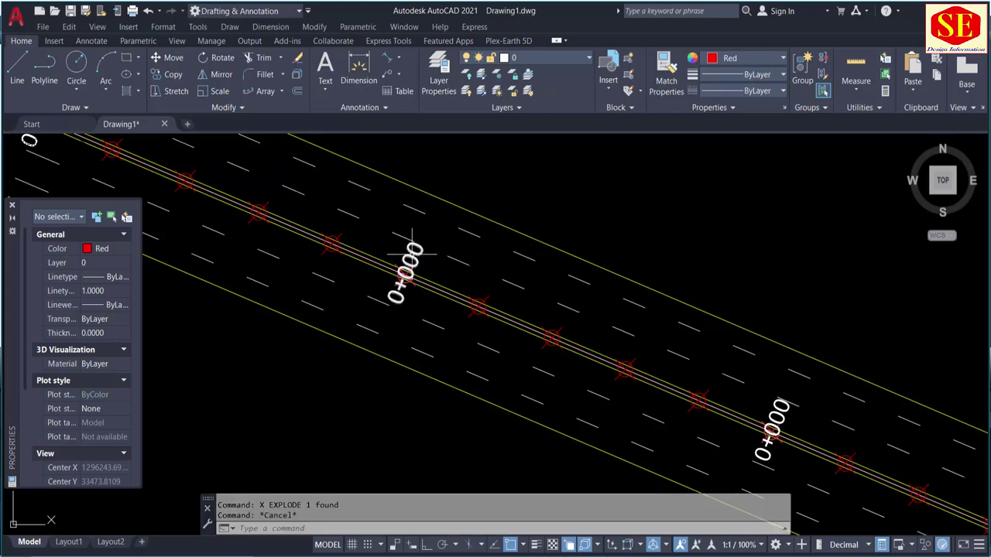
# Step: Renumber the first three 0+000 labels to 0+050, 0+100 and 0+150
pyautogui.doubleClick(412, 261)
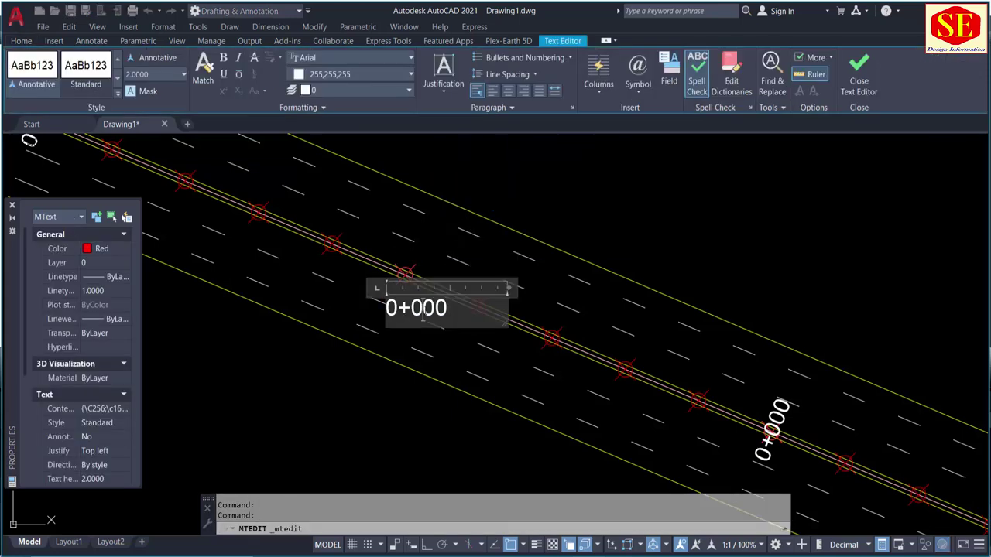
pyautogui.moveTo(423, 313); pyautogui.dragTo(447, 313)
pyautogui.write('50')
pyautogui.click(541, 348)
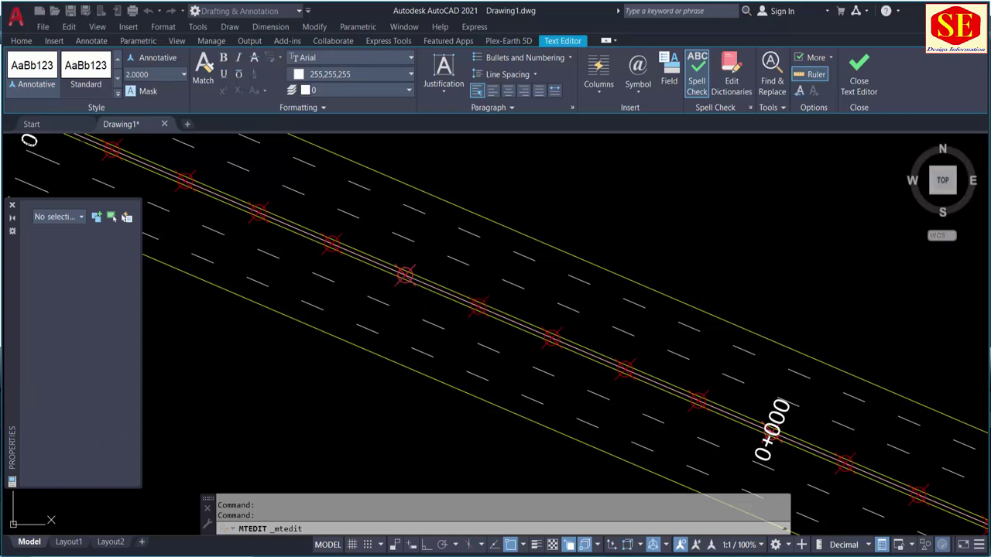
pyautogui.doubleClick(438, 290)
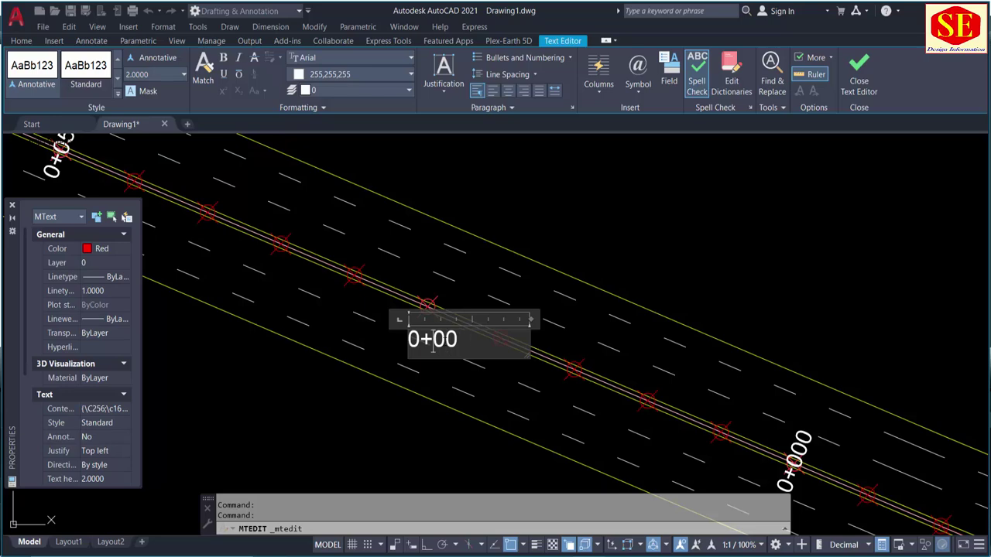
pyautogui.write('1')
pyautogui.click(449, 300)
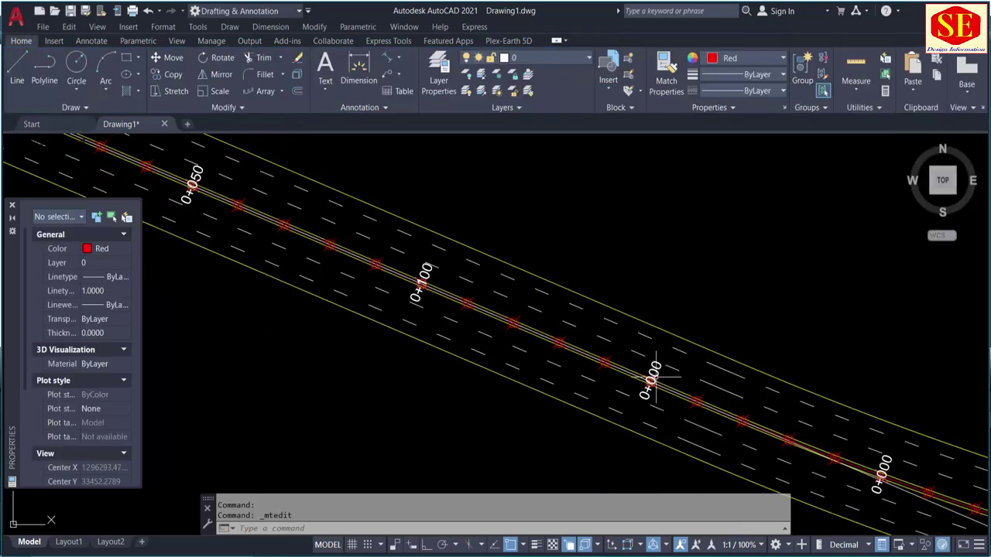
pyautogui.moveTo(445, 295); pyautogui.dragTo(408, 263, button='middle')
pyautogui.doubleClick(408, 263)
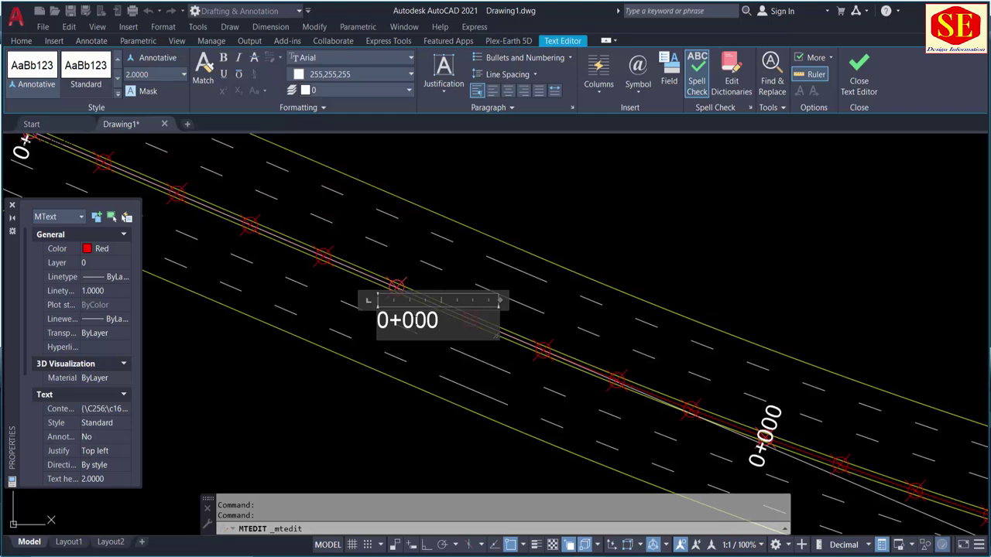
pyautogui.press('BackSpace')
pyautogui.write('50')
pyautogui.click(504, 294)
# Step: Renumber the next two 0+000 labels to 0+200 and 0+250
pyautogui.scroll(-3, 516, 270)
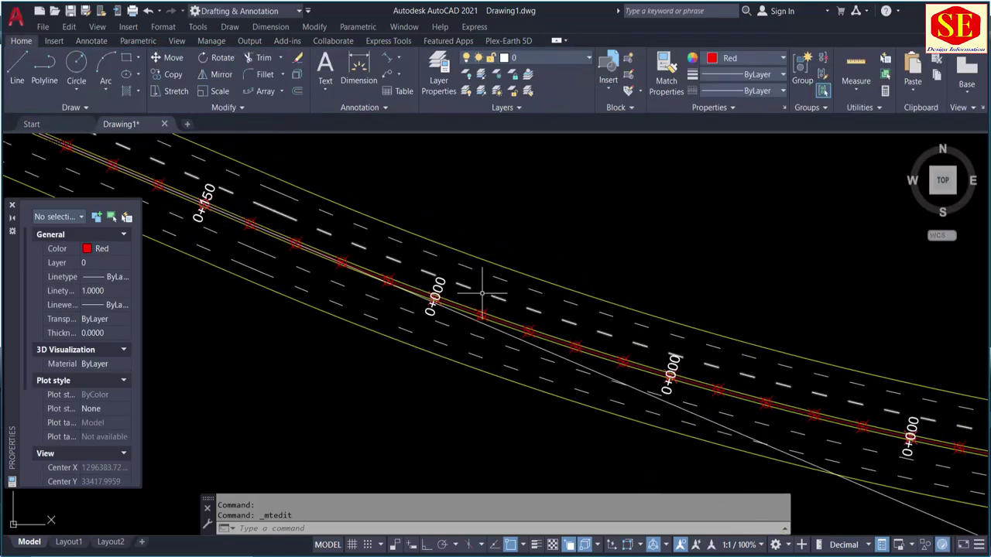
pyautogui.scroll(2, 438, 310)
pyautogui.doubleClick(445, 341)
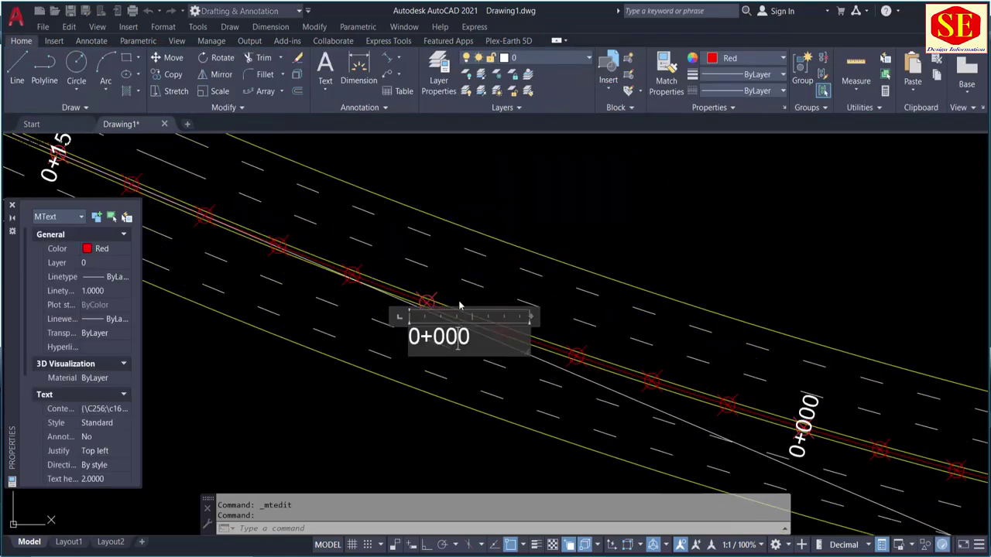
pyautogui.moveTo(434, 340); pyautogui.dragTo(534, 329)
pyautogui.write('2')
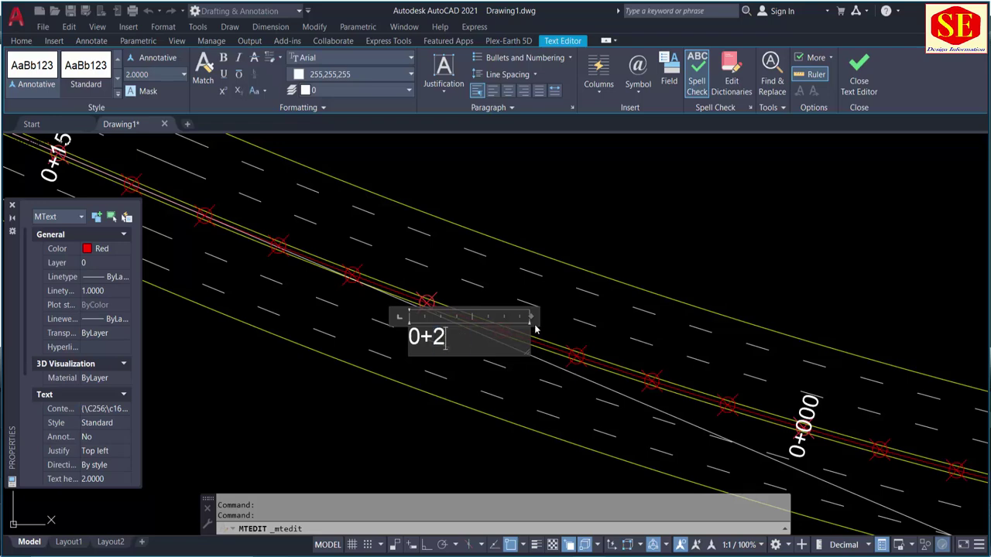
pyautogui.write('00')
pyautogui.click(479, 293)
pyautogui.scroll(-2, 465, 271)
pyautogui.scroll(-2, 476, 276)
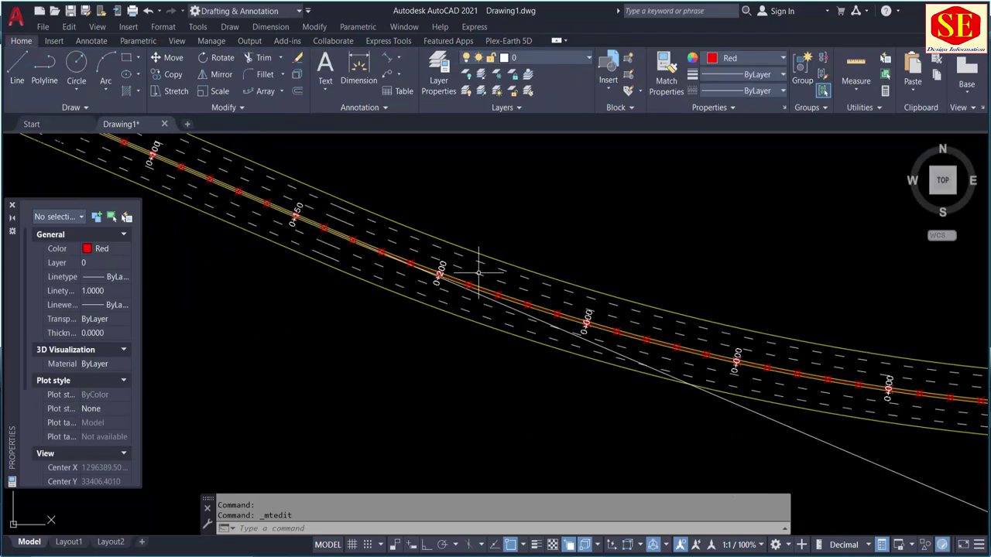
pyautogui.scroll(3, 576, 313)
pyautogui.doubleClick(577, 314)
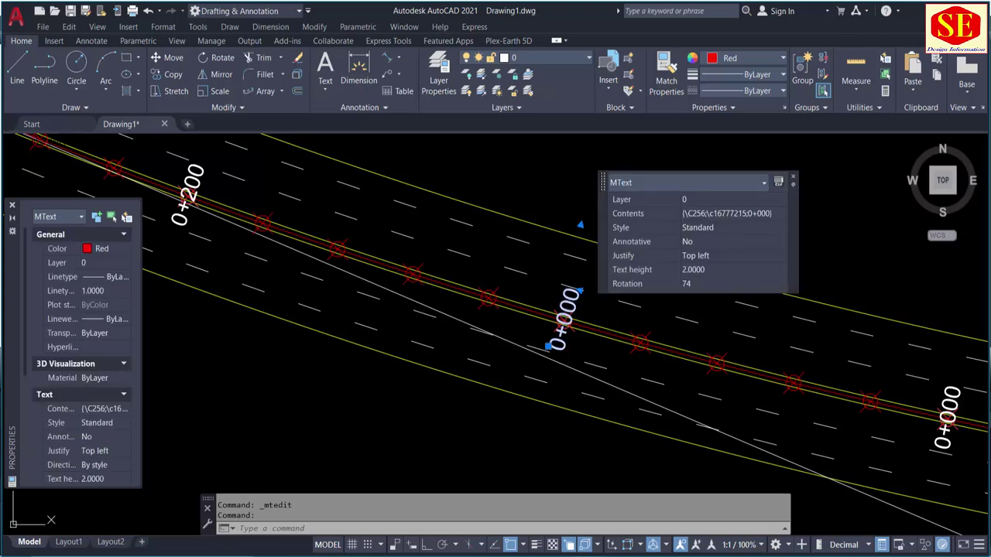
pyautogui.moveTo(573, 358); pyautogui.dragTo(609, 358)
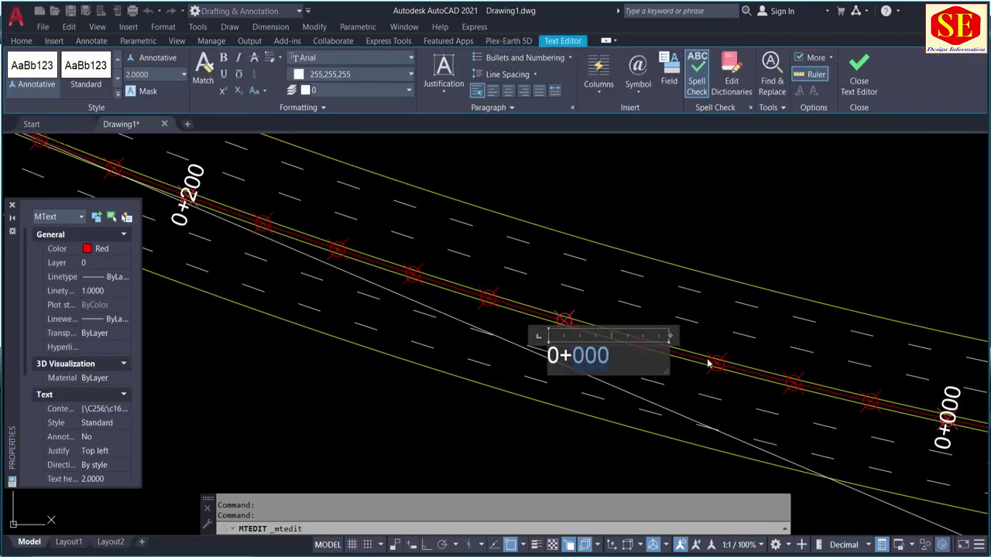
pyautogui.write('250')
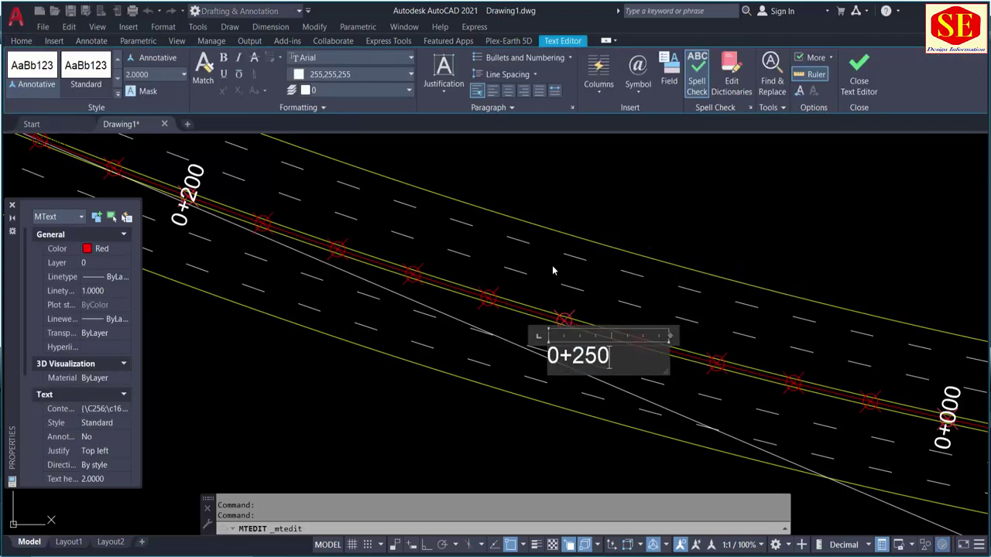
pyautogui.click(553, 270)
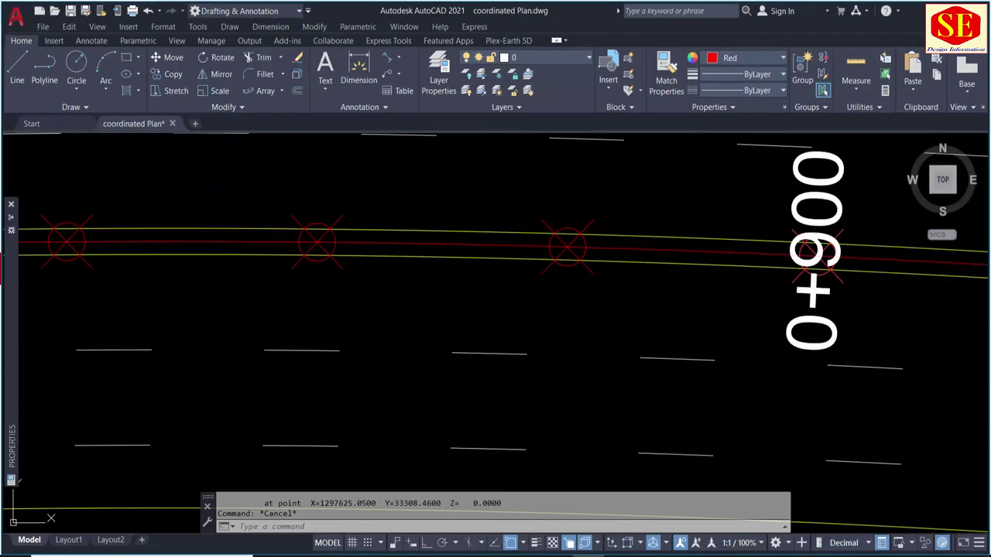
# Step: LIST the road centerline polyline and select its 1479.9587 length value
pyautogui.click(646, 248)
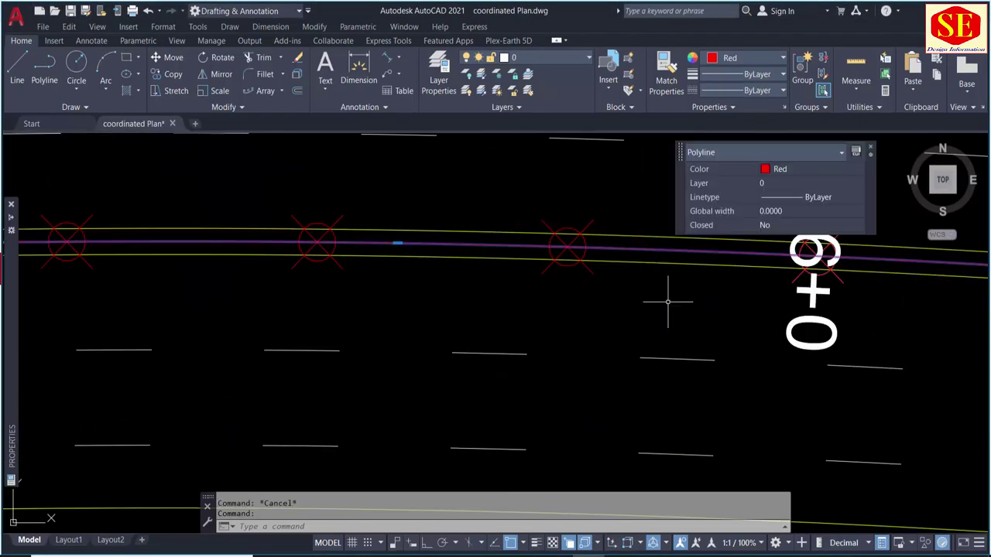
pyautogui.write('list')
pyautogui.press('Return')
pyautogui.press('Return')
pyautogui.moveTo(315, 339); pyautogui.dragTo(360, 395)
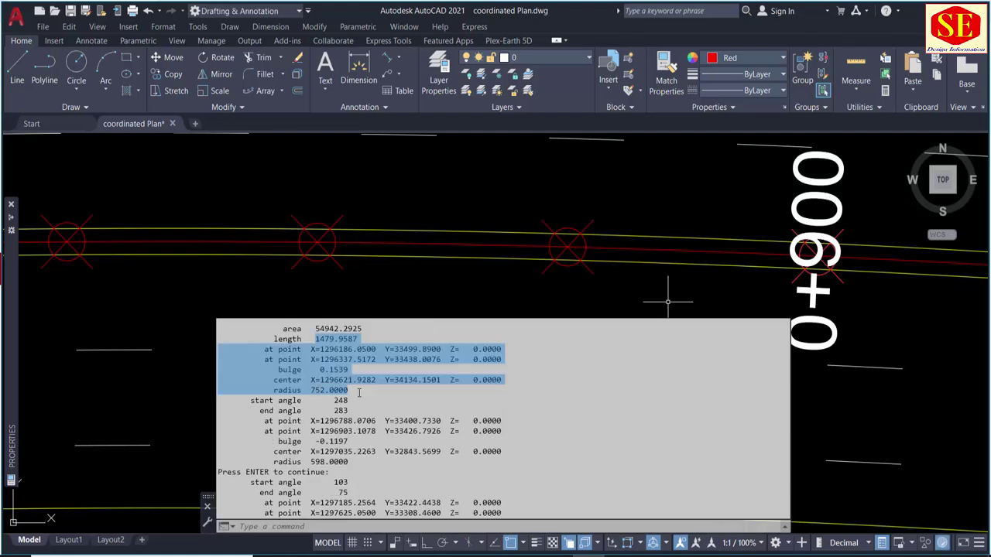
pyautogui.click(360, 395)
# Step: Select the first vertex X/Y coordinate lines in the listing, then close it
pyautogui.moveTo(315, 339); pyautogui.dragTo(355, 339)
pyautogui.scroll(-5, 319, 277)
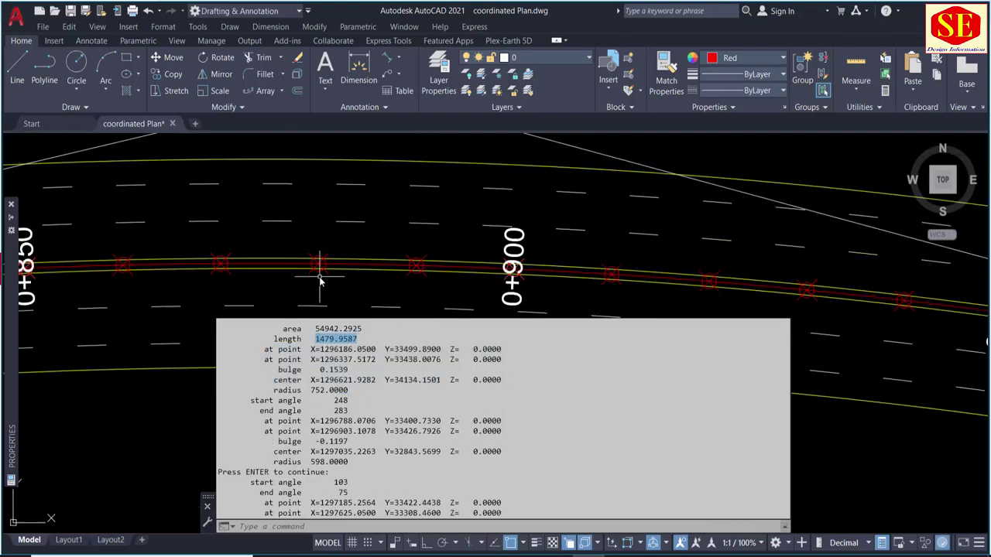
pyautogui.scroll(10, 415, 188)
pyautogui.scroll(4, 415, 188)
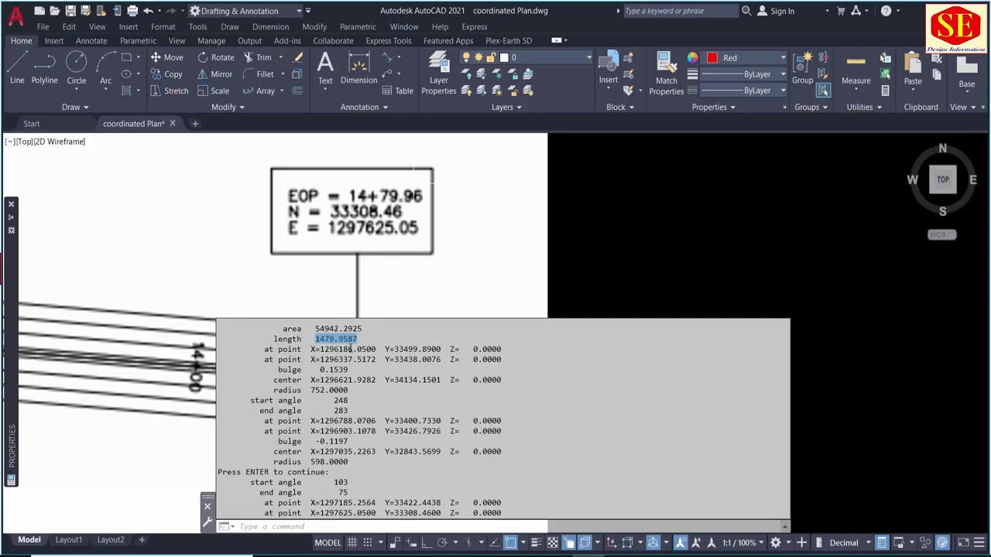
pyautogui.moveTo(312, 339); pyautogui.dragTo(406, 354)
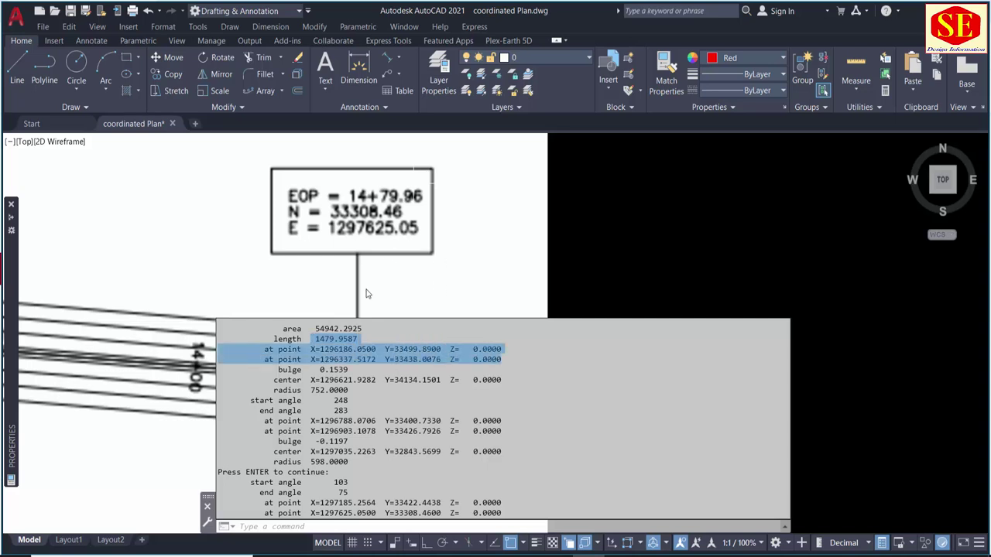
pyautogui.press('Escape')
pyautogui.press('Escape')
pyautogui.scroll(-5, 454, 325)
# Step: Draw a marker line at the road start near station 0+000
pyautogui.scroll(6, 389, 294)
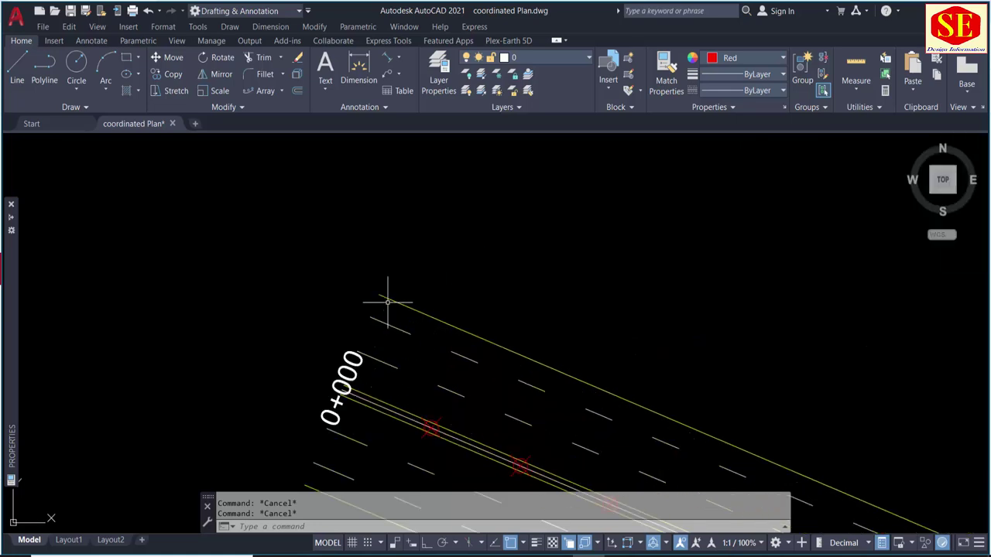
pyautogui.press('Return')
pyautogui.click(345, 392)
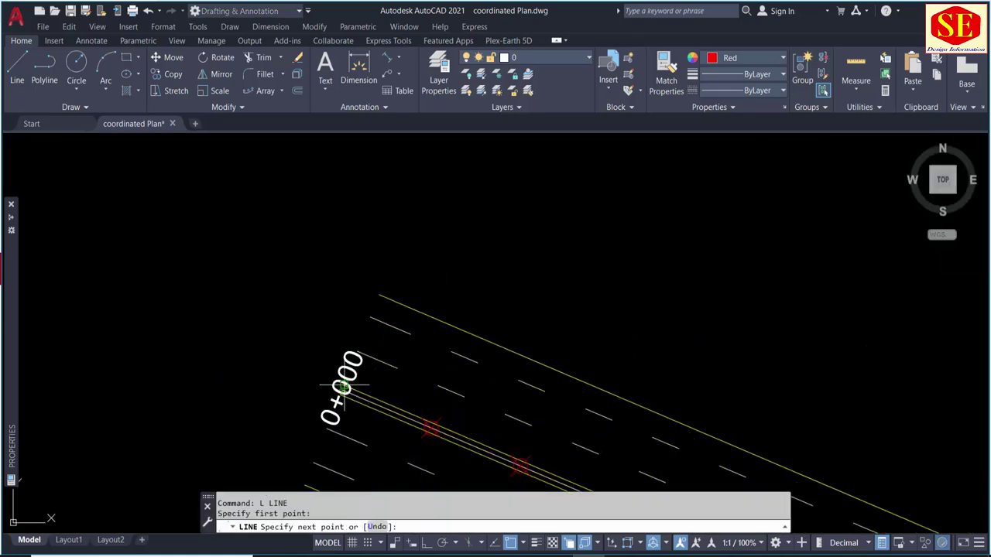
pyautogui.moveTo(416, 194); pyautogui.dragTo(363, 288, button='middle')
pyautogui.scroll(-6, 363, 288)
pyautogui.click(399, 195)
pyautogui.press('Escape')
# Step: Copy the 0+000 station label alongside the new start marker line
pyautogui.write('co')
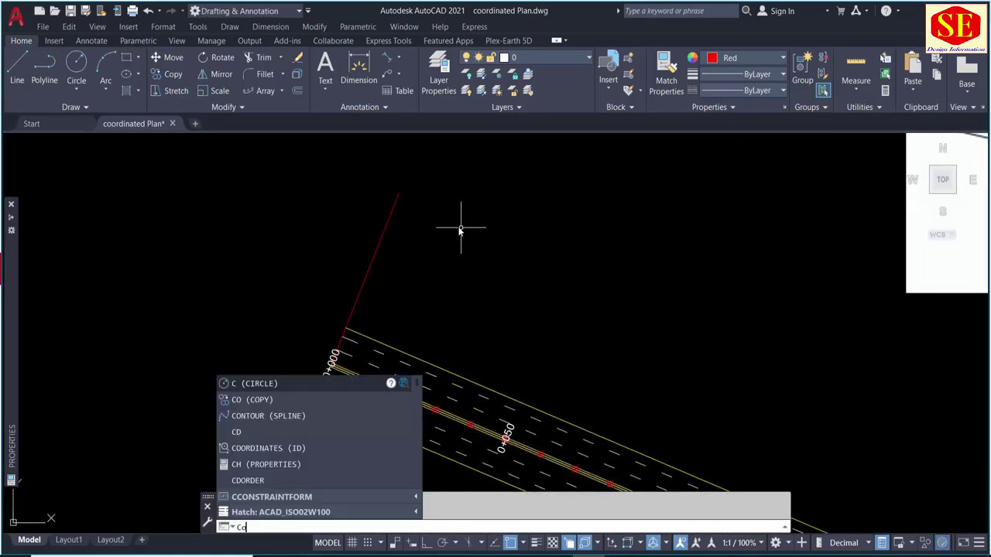
pyautogui.press('Return')
pyautogui.click(331, 360)
pyautogui.press('Return')
pyautogui.click(465, 319)
pyautogui.click(465, 221)
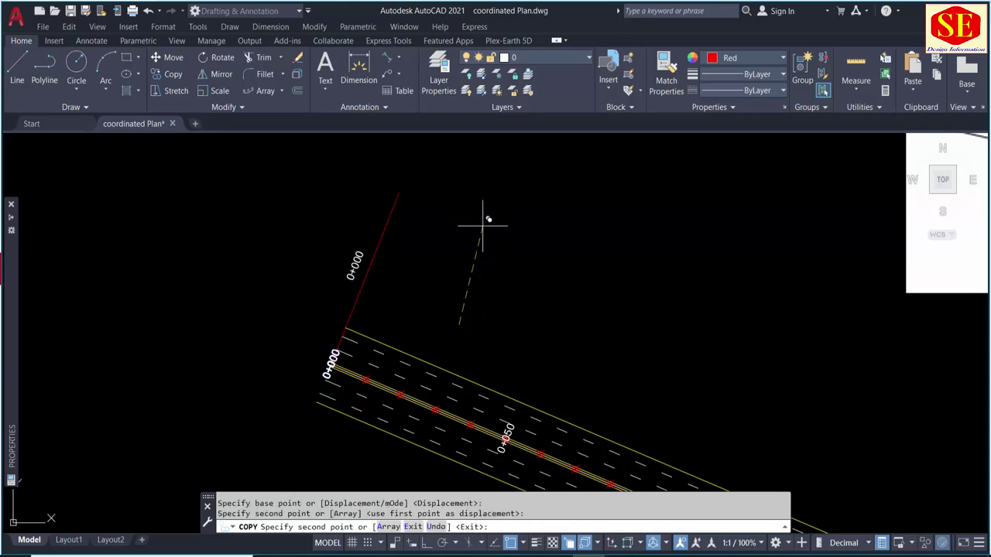
pyautogui.press('Escape')
# Step: Edit the copied label to read 'BOP Station =0+000'
pyautogui.doubleClick(351, 268)
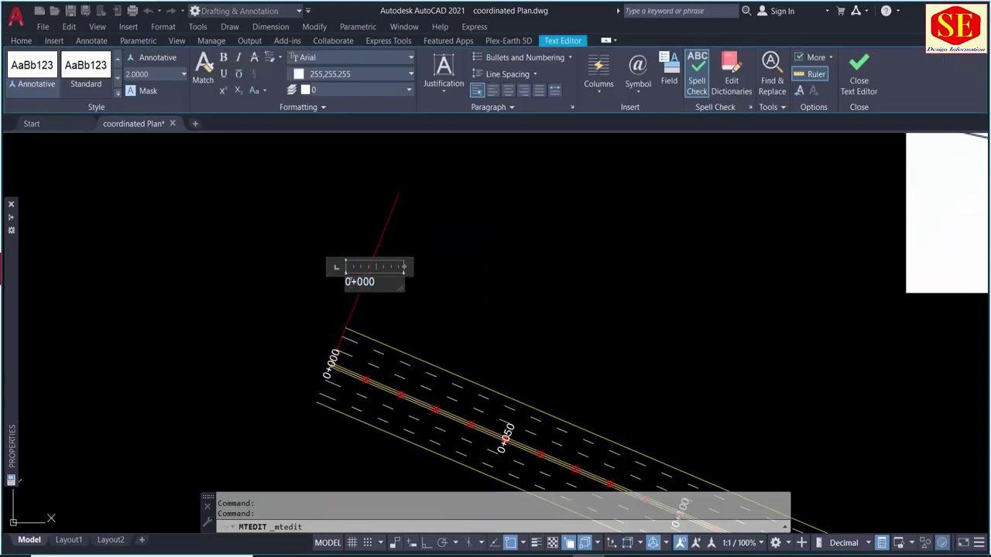
pyautogui.write('BOP')
pyautogui.press('Tab')
pyautogui.write('S')
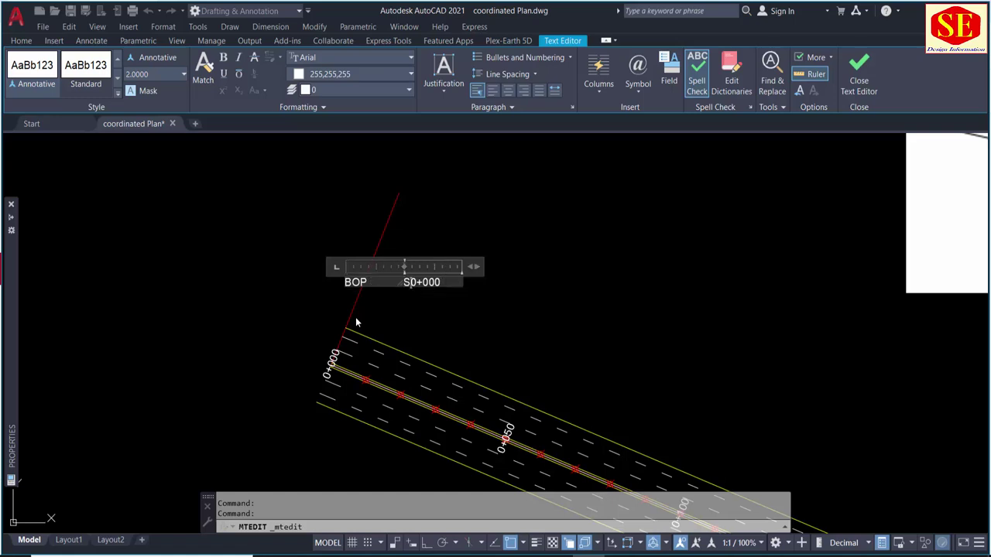
pyautogui.write('t')
pyautogui.write('ation =')
pyautogui.click(439, 313)
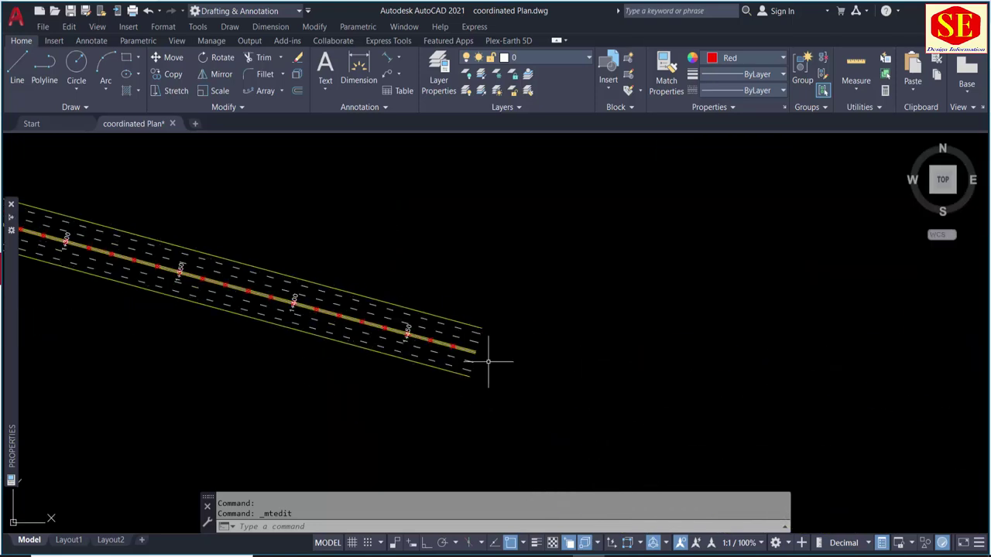
pyautogui.press('Tab')
pyautogui.write('1')
pyautogui.write('L')
# Step: Draw a marker line at the end of the road
pyautogui.press('Return')
pyautogui.click(438, 327)
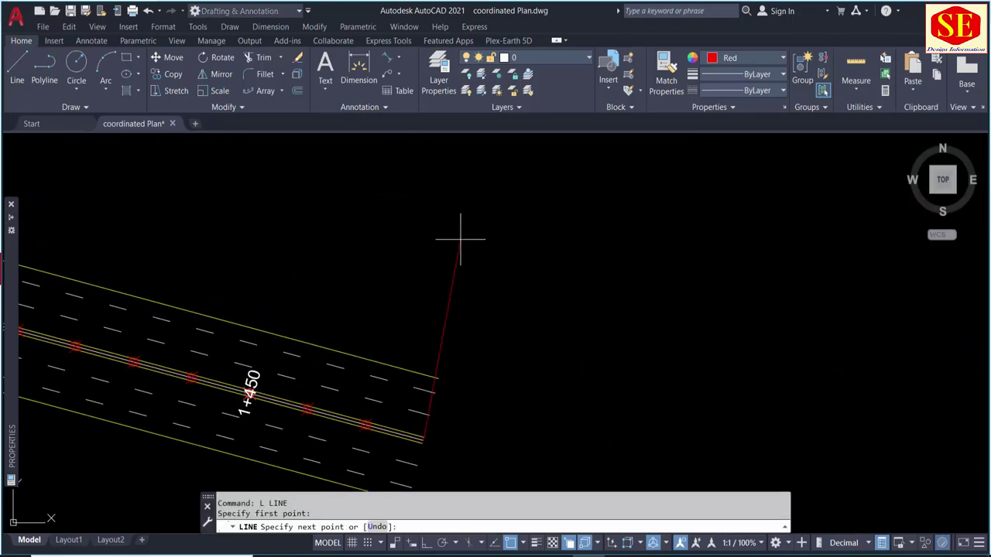
pyautogui.click(482, 205)
pyautogui.press('Escape')
# Step: Copy the 1+450 station label beside the road-end marker line
pyautogui.write('co')
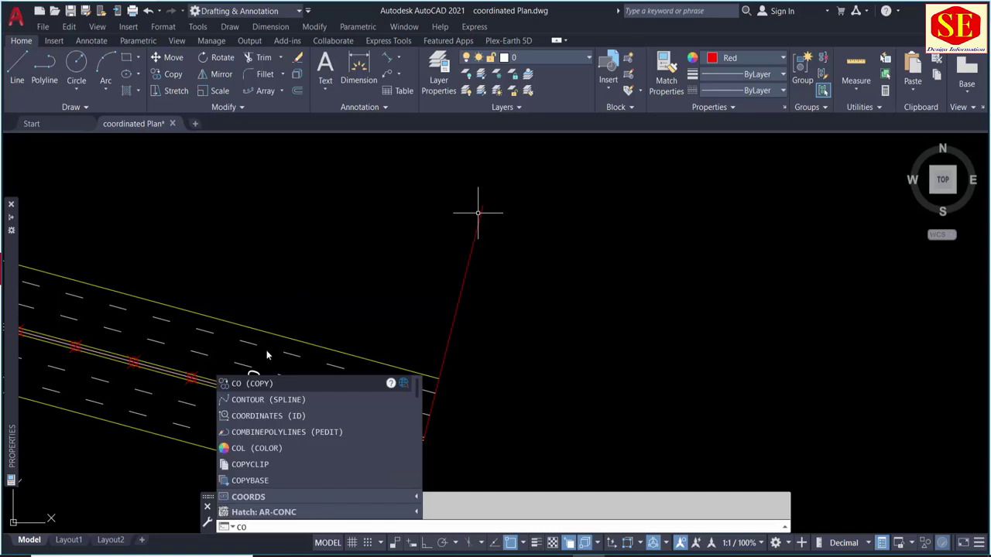
pyautogui.press('Return')
pyautogui.click(249, 393)
pyautogui.press('Return')
pyautogui.click(294, 332)
pyautogui.click(472, 224)
pyautogui.press('Escape')
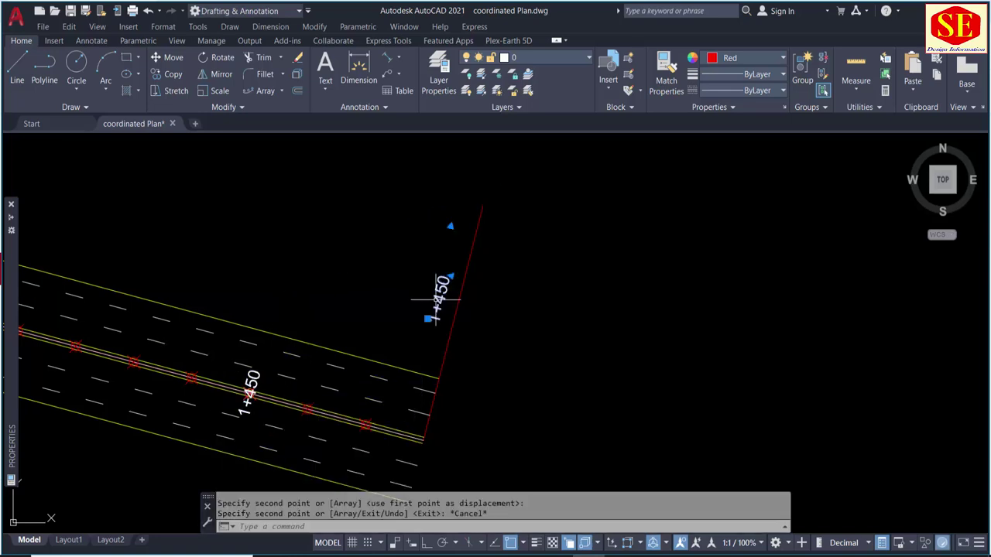
# Step: Edit the copied label to add 'EOP Station =' and widen it to one line
pyautogui.doubleClick(449, 325)
pyautogui.press('Escape')
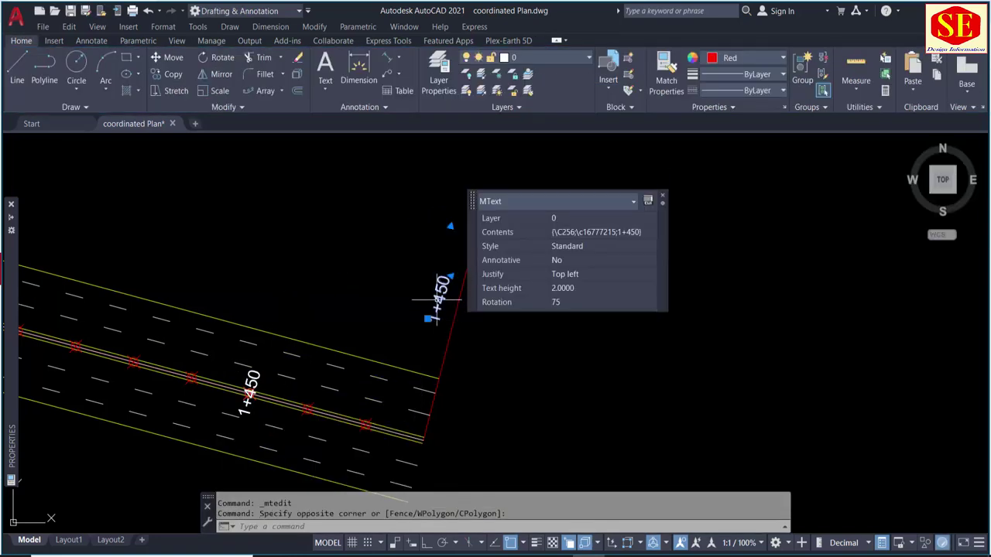
pyautogui.doubleClick(436, 320)
pyautogui.write('Eo')
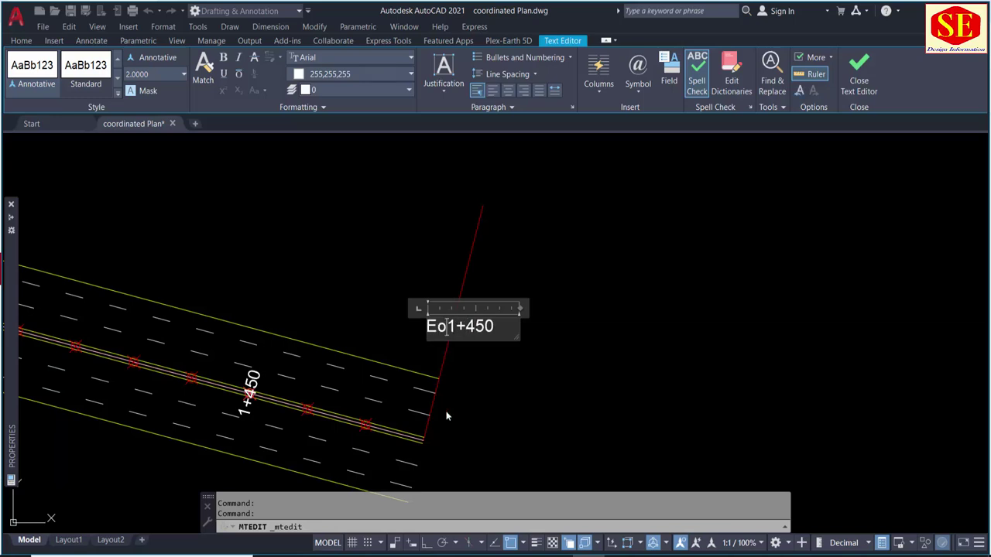
pyautogui.write('P')
pyautogui.press('BackSpace')
pyautogui.press('BackSpace')
pyautogui.press('BackSpace')
pyautogui.write('OP')
pyautogui.press('Return')
pyautogui.write('Sta')
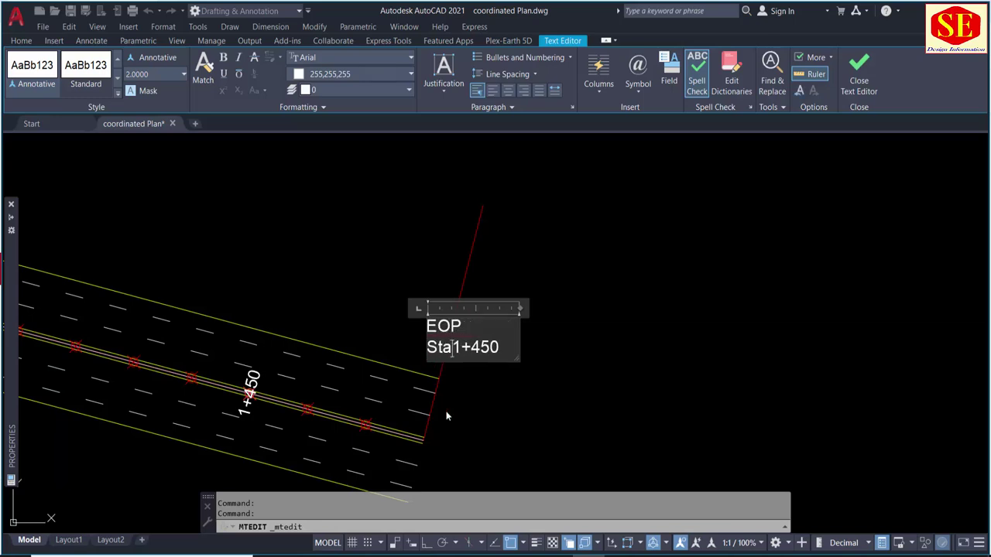
pyautogui.write('tion')
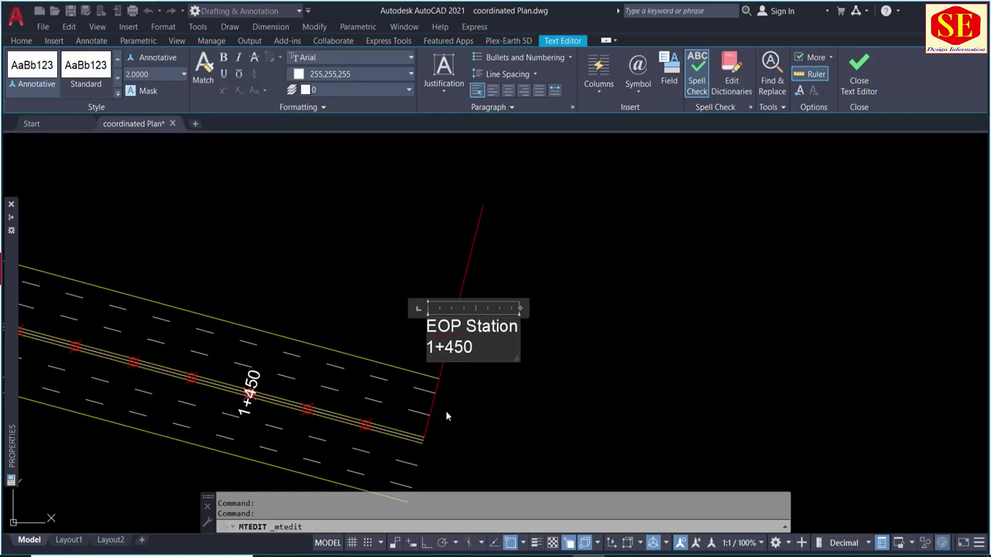
pyautogui.write(' =')
pyautogui.moveTo(520, 308); pyautogui.dragTo(715, 315)
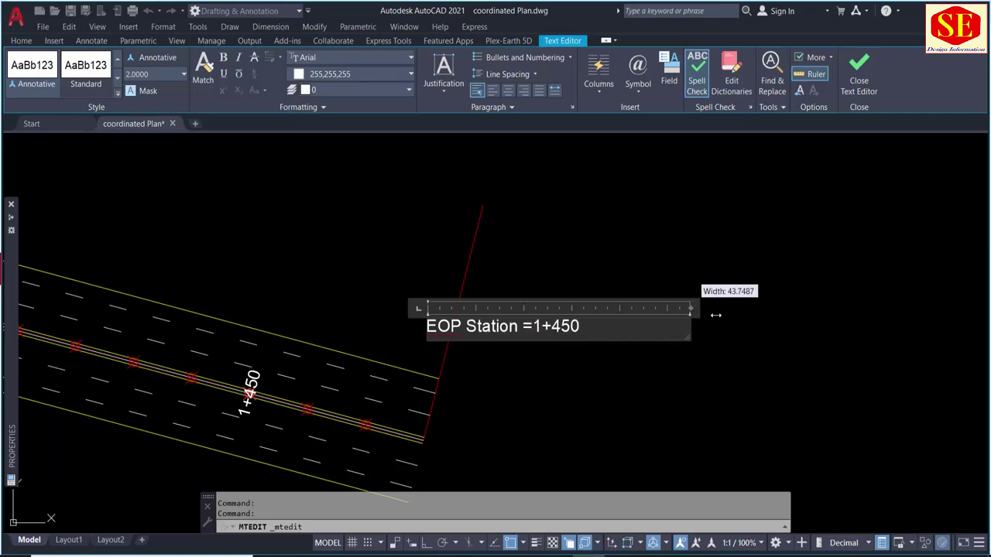
pyautogui.click(580, 363)
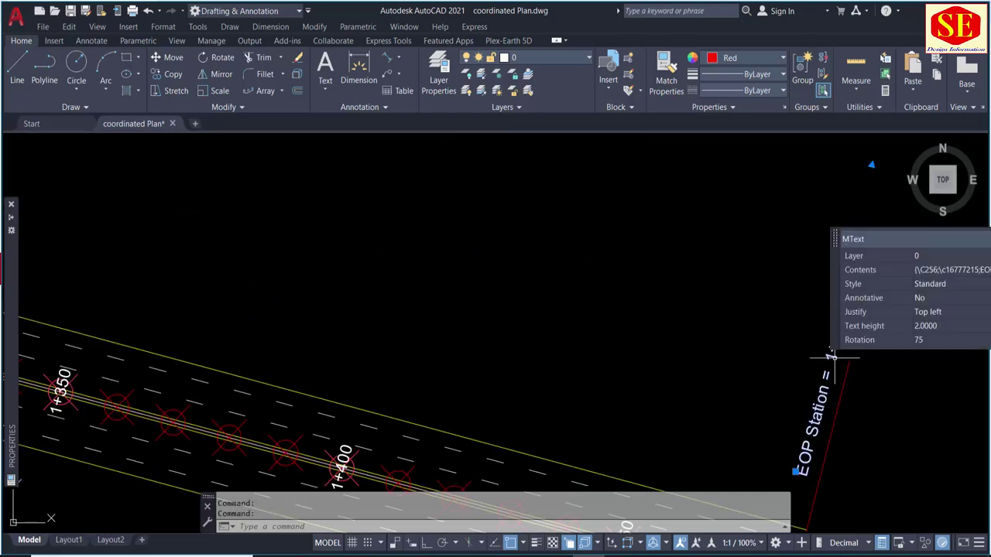
# Step: Change the EOP label's station from 1+450 to 1+479
pyautogui.doubleClick(832, 371)
pyautogui.moveTo(934, 480); pyautogui.dragTo(969, 479)
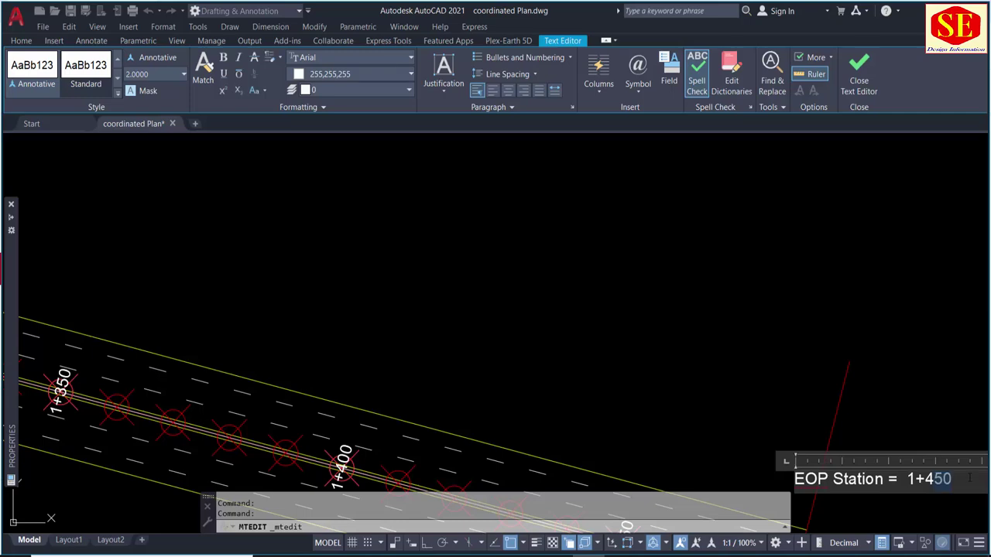
pyautogui.write('79.96')
pyautogui.press('Escape')
pyautogui.scroll(-5, 758, 316)
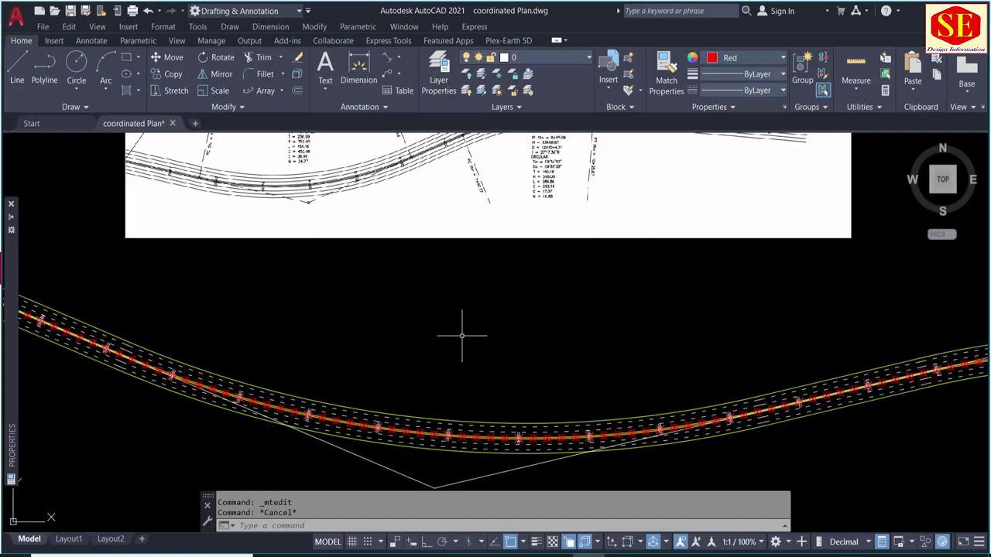
# Step: Create a multi-line text box and type the PI STATION 4+000.63 line
pyautogui.write('t')
pyautogui.press('Return')
pyautogui.click(370, 277)
pyautogui.click(983, 293)
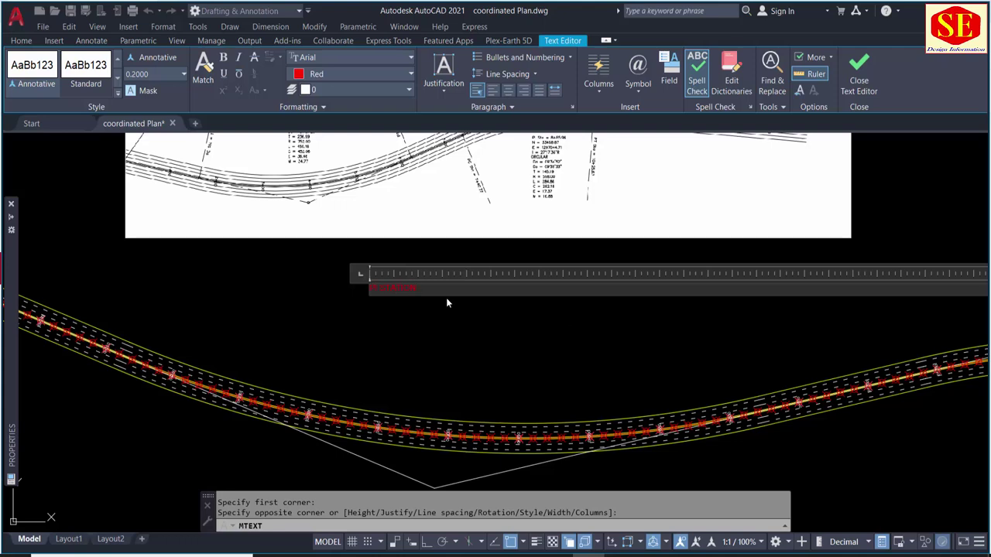
pyautogui.scroll(-5, 446, 302)
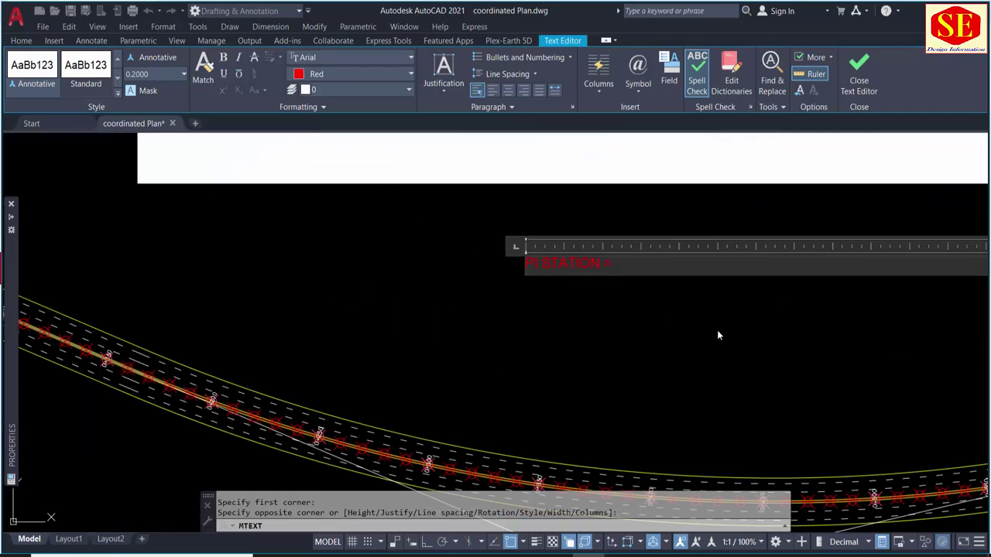
pyautogui.write('00')
pyautogui.write('0.63')
pyautogui.press('Return')
pyautogui.write('N = 33348.37')
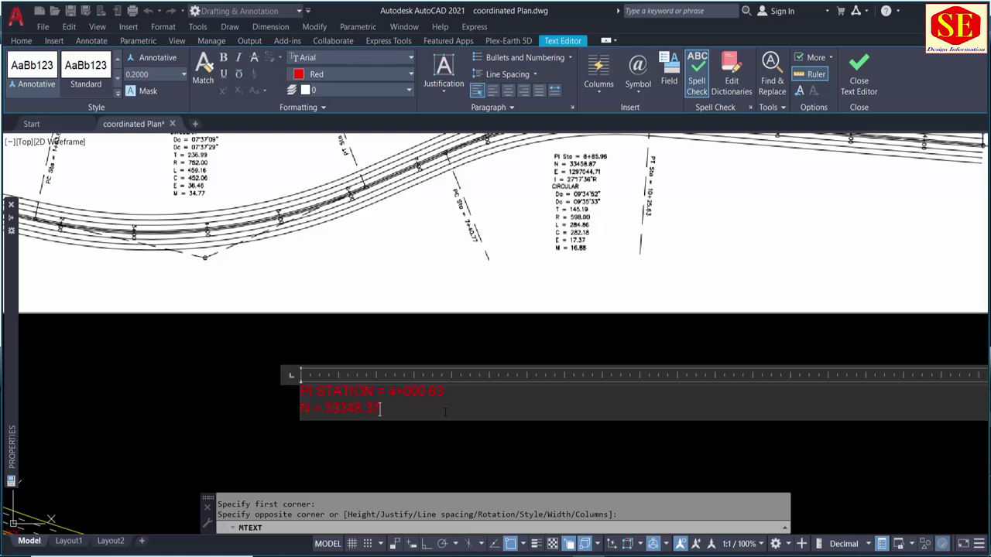
# Step: Add the N, E, T, R, L, E= 452.06 and M= curve data lines to the note
pyautogui.press('Return')
pyautogui.write('E= 1296336')
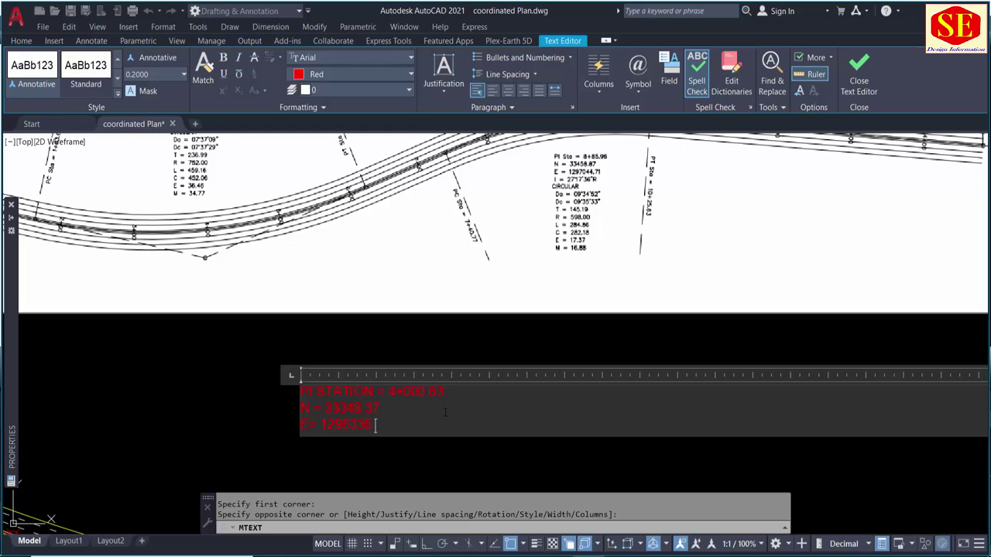
pyautogui.write('.93')
pyautogui.press('Return')
pyautogui.write('T= 236.99')
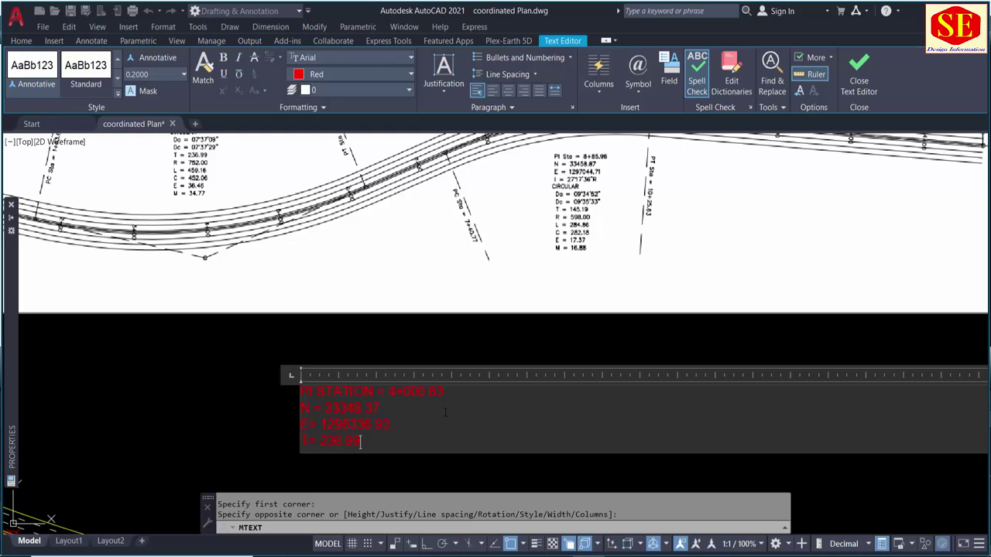
pyautogui.press('Return')
pyautogui.write('R = 752.000')
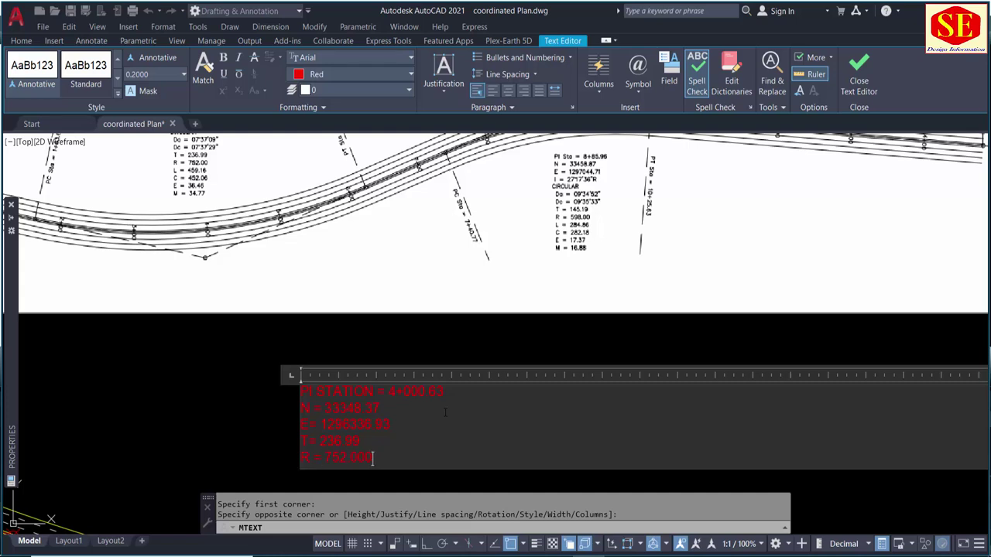
pyautogui.press('Return')
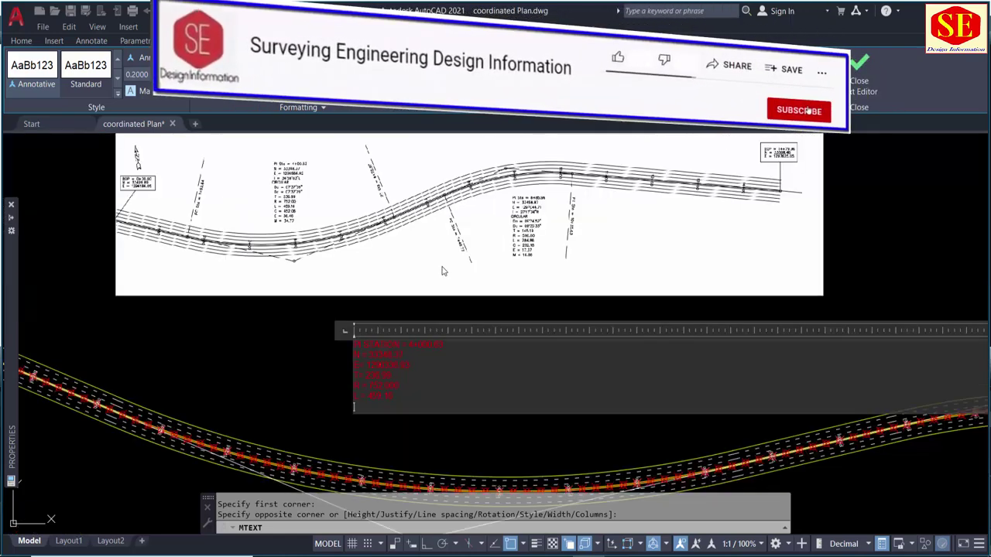
pyautogui.write('E')
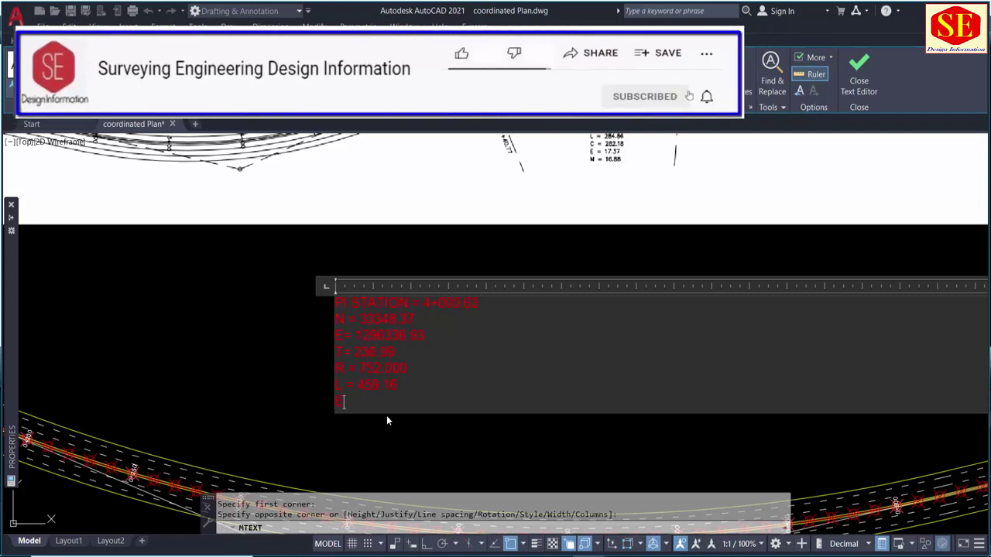
pyautogui.write('= 452')
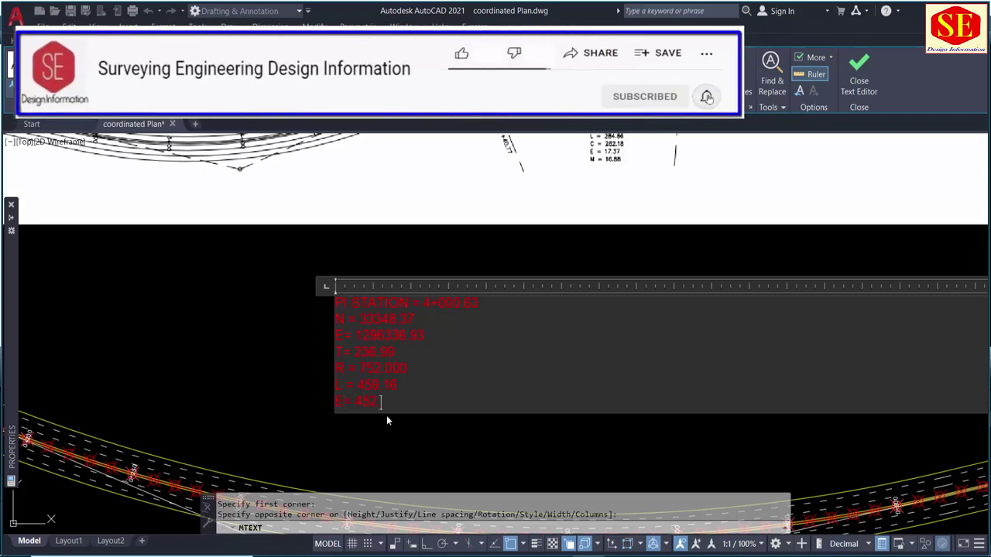
pyautogui.write('.06')
pyautogui.press('Return')
pyautogui.write('M= 34.17')
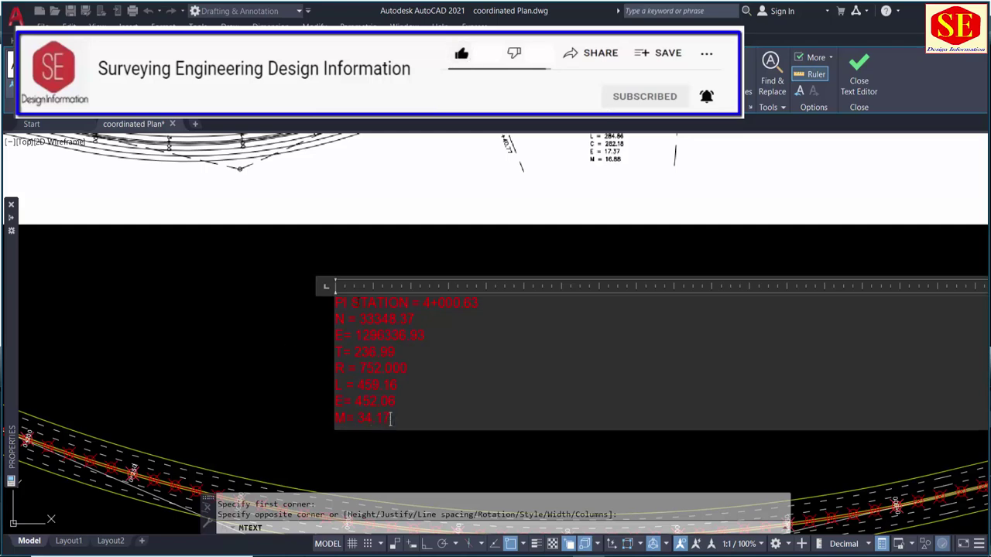
pyautogui.scroll(-4, 371, 298)
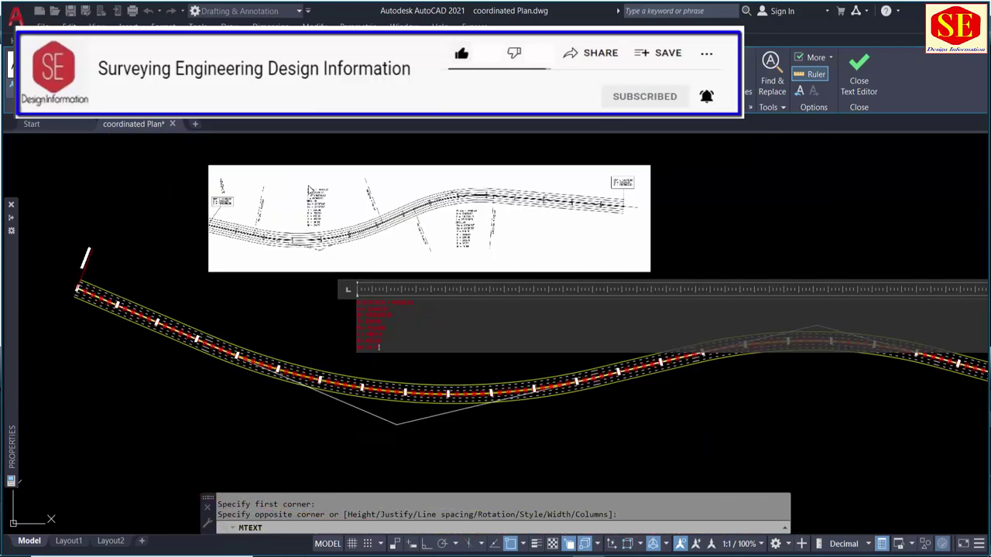
pyautogui.scroll(2, 309, 187)
# Step: Finish placing the PI STATION note on the drawing
pyautogui.click(523, 465)
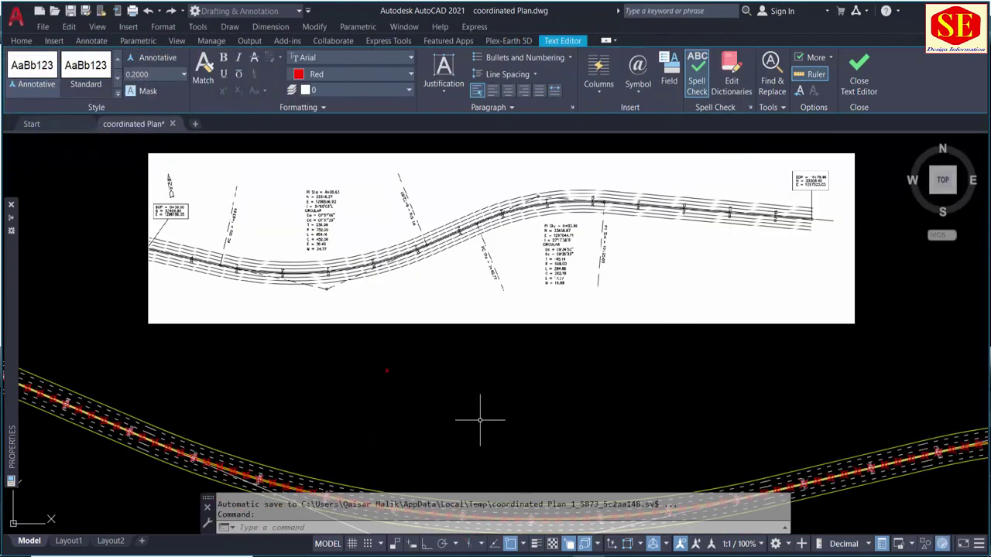
pyautogui.scroll(-5, 367, 376)
pyautogui.scroll(2, 376, 338)
# Step: Set the PI STATION label's text height to 5 in Quick Properties
pyautogui.click(349, 322)
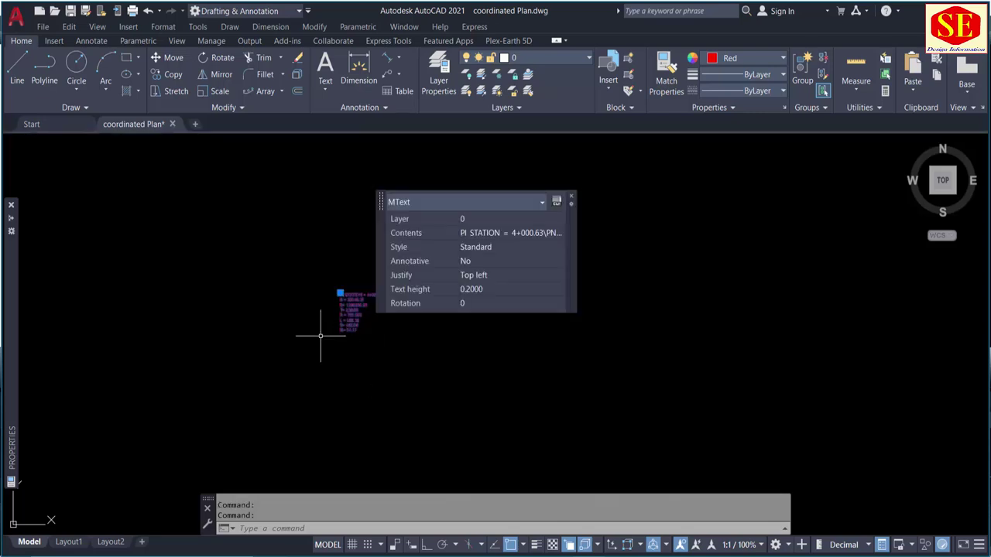
pyautogui.click(496, 290)
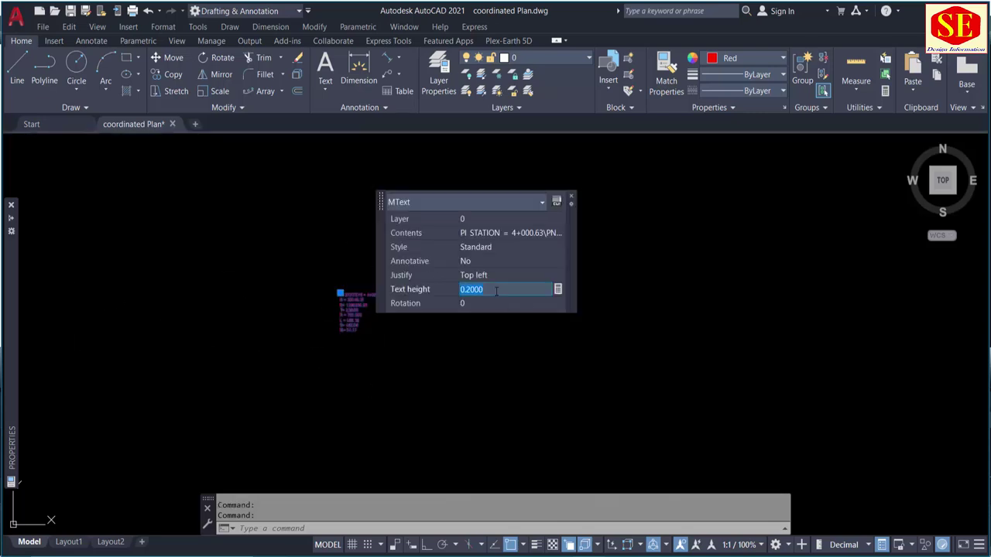
pyautogui.write('.5')
pyautogui.press('Tab')
pyautogui.click(496, 290)
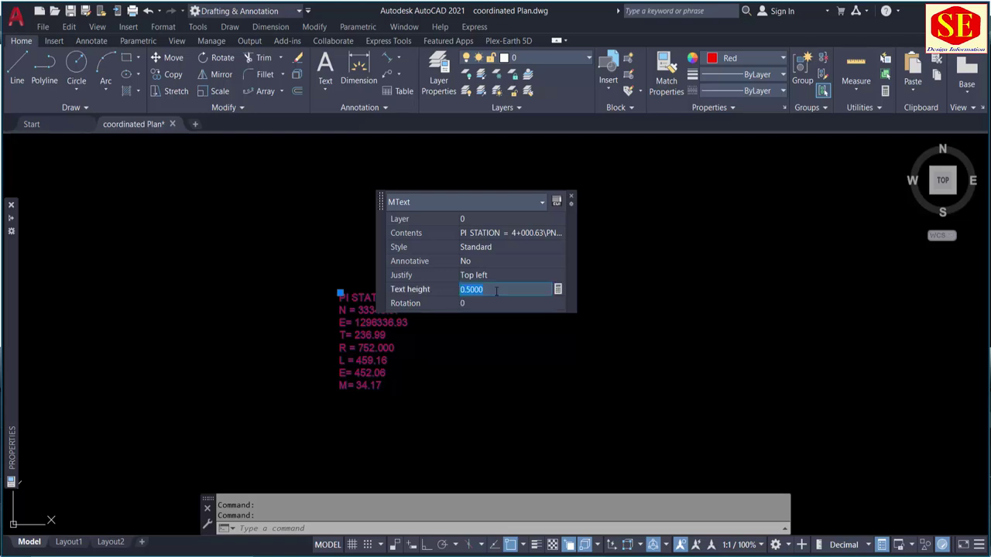
pyautogui.write('1')
pyautogui.press('Tab')
pyautogui.scroll(-4, 778, 328)
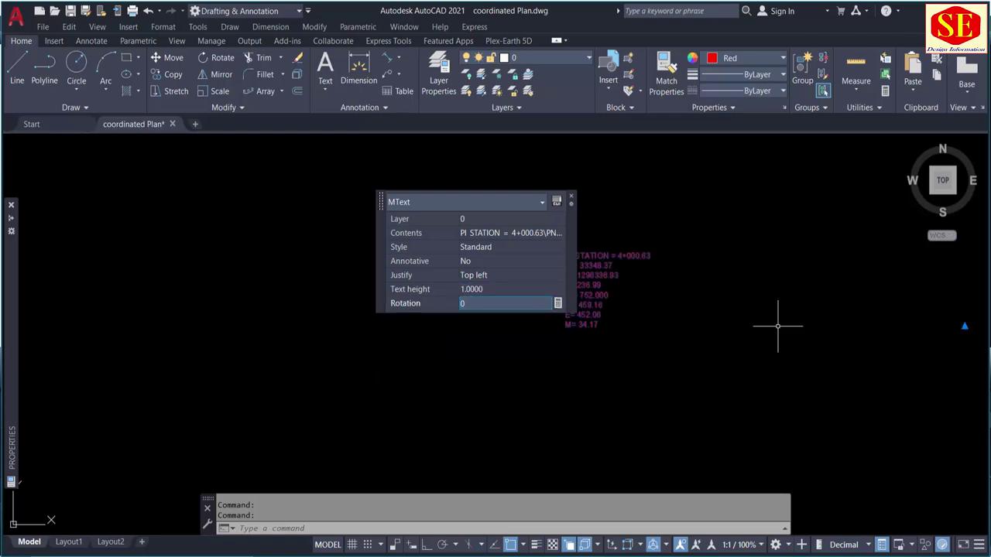
pyautogui.scroll(-3, 778, 327)
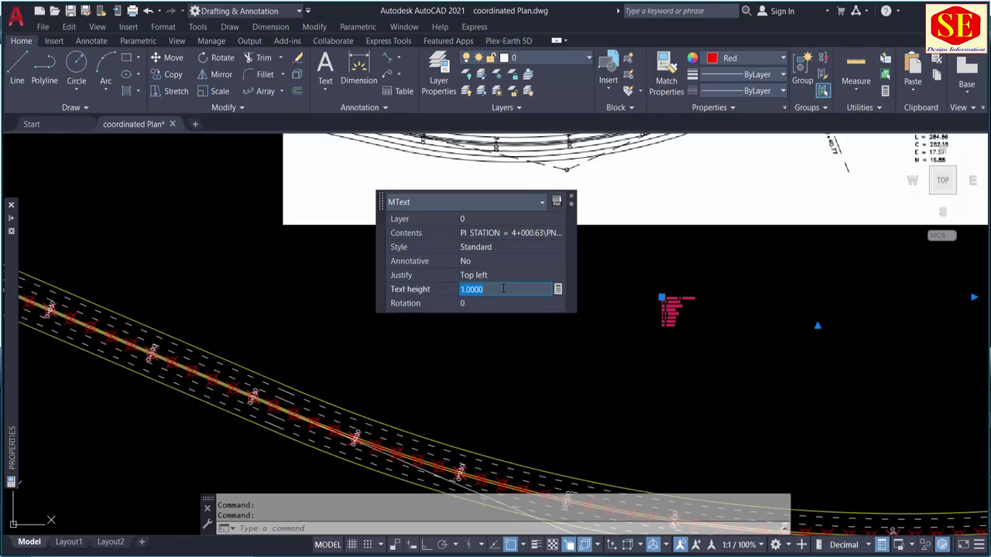
pyautogui.write('2')
pyautogui.press('Tab')
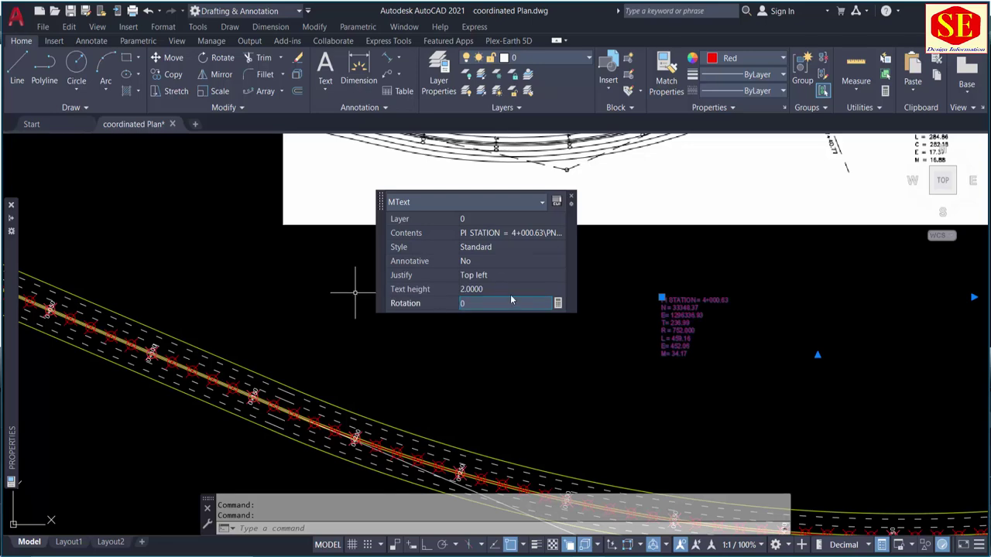
pyautogui.click(507, 289)
pyautogui.write('5')
pyautogui.press('Return')
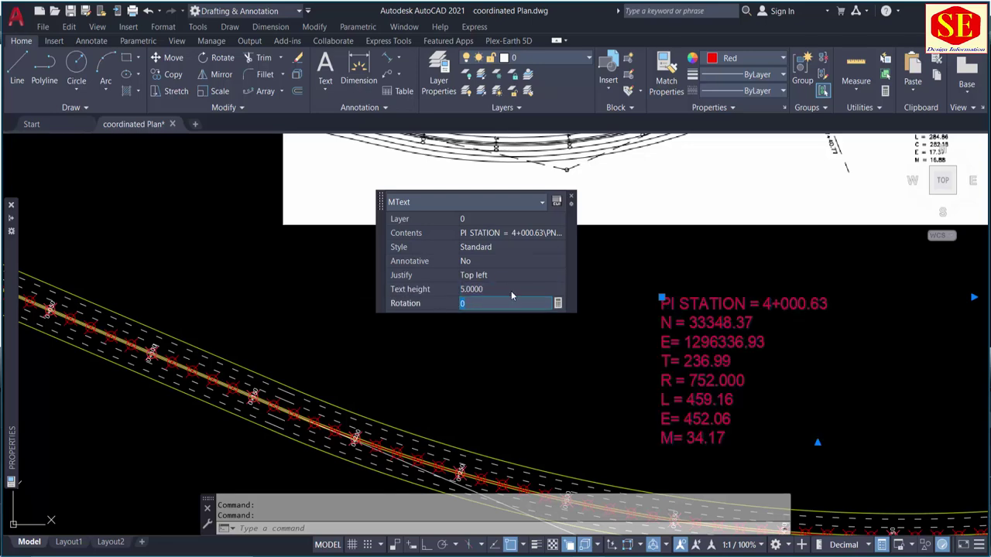
pyautogui.press('Escape')
# Step: Copy the PI STATION label to sit beside the road's second bend
pyautogui.scroll(-3, 657, 283)
pyautogui.moveTo(736, 339); pyautogui.dragTo(480, 347, button='middle')
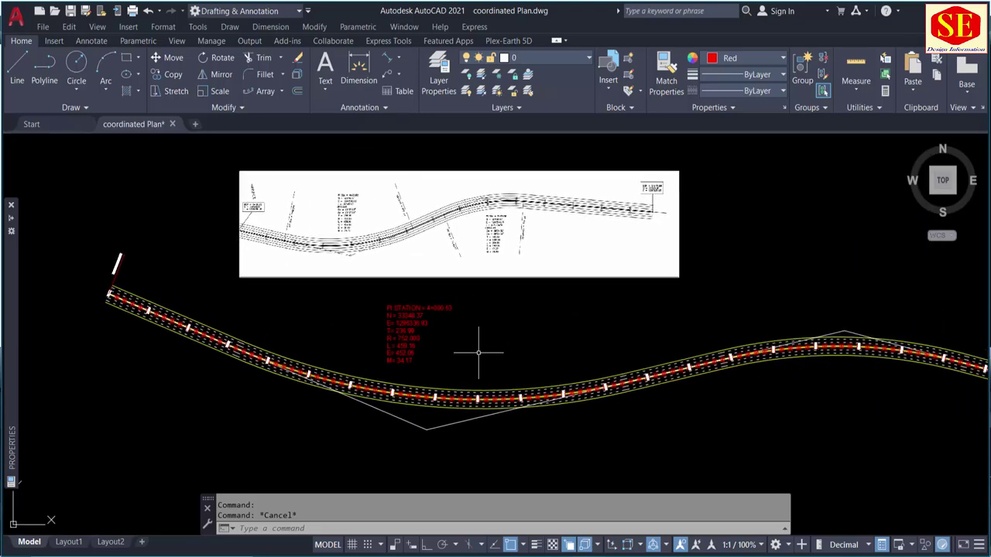
pyautogui.write('co')
pyautogui.press('Return')
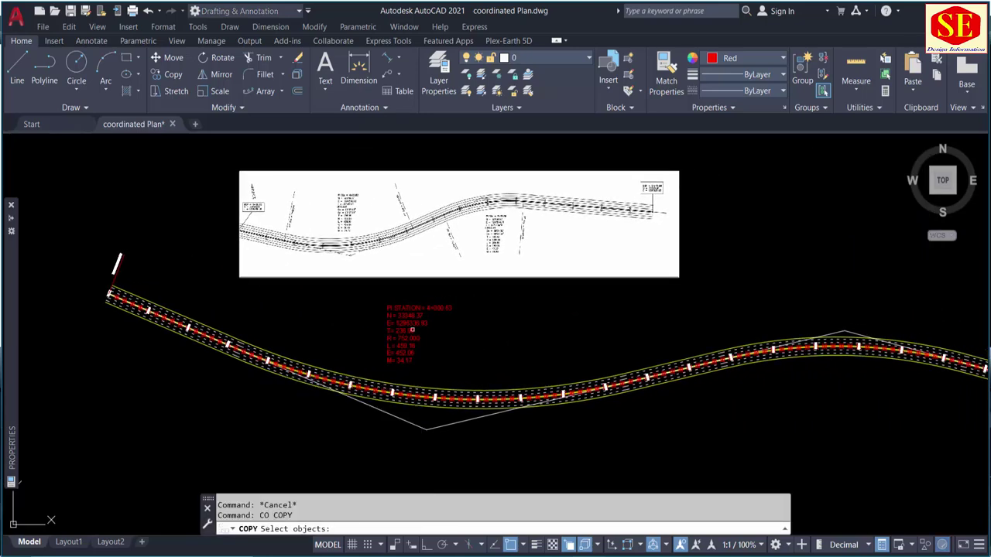
pyautogui.click(486, 326)
pyautogui.press('Return')
pyautogui.click(488, 325)
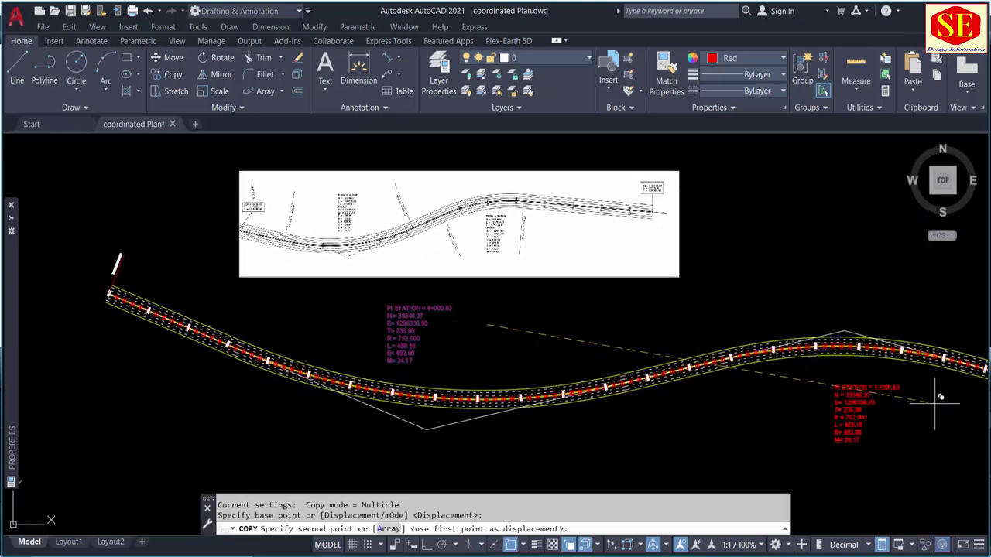
pyautogui.click(929, 397)
pyautogui.press('Escape')
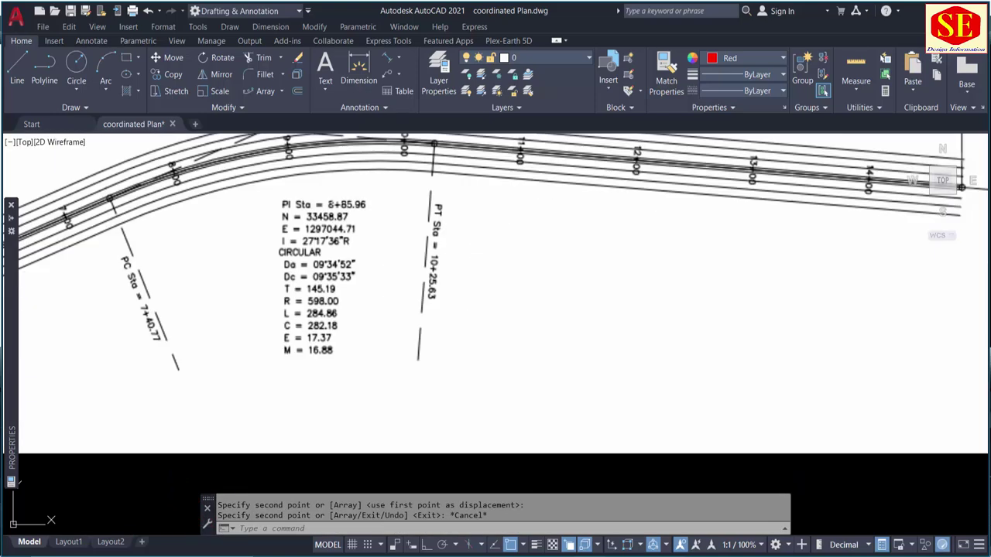
# Step: Window-select the reference plan image
pyautogui.scroll(-5, 331, 205)
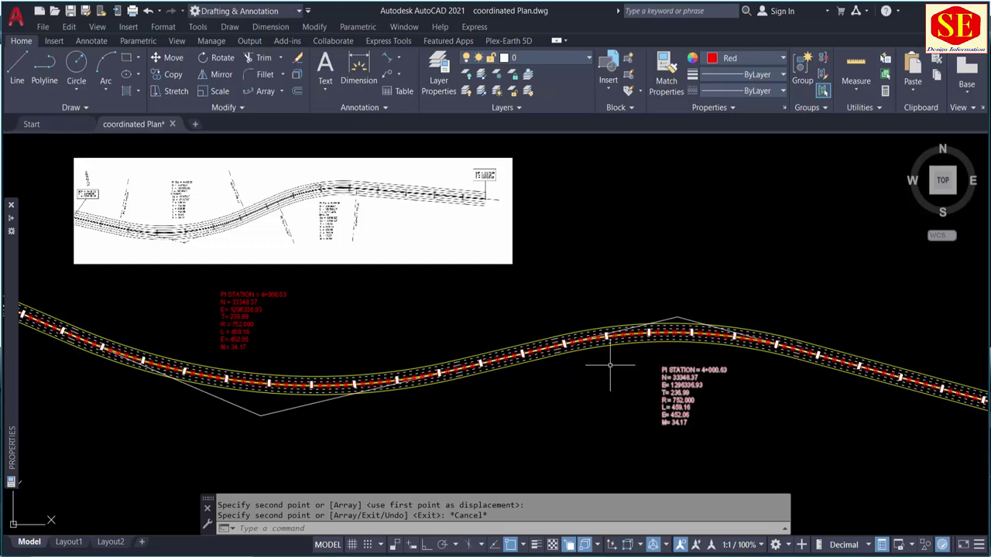
pyautogui.scroll(-1, 501, 400)
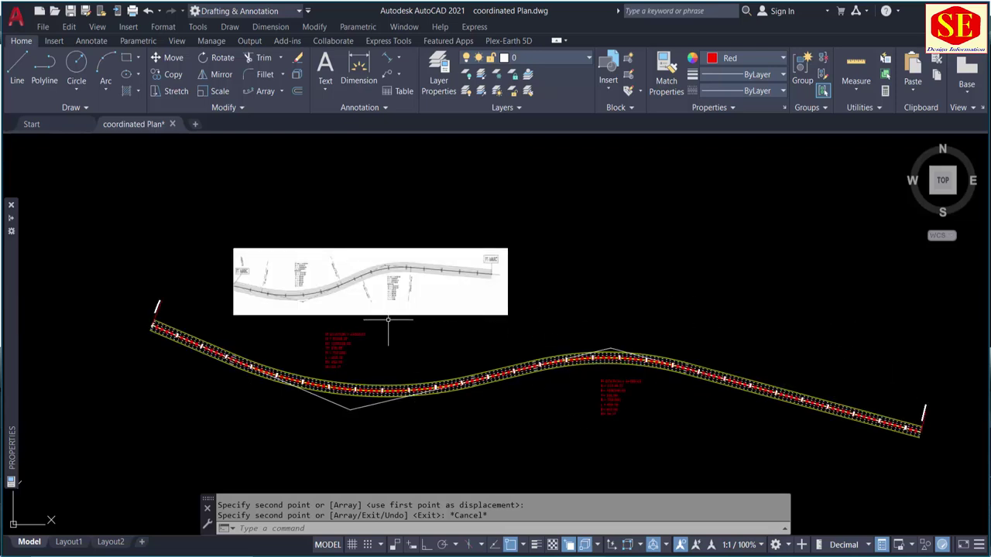
pyautogui.click(457, 214)
pyautogui.click(398, 263)
# Step: Erase the selected reference plan image with E
pyautogui.write('e')
pyautogui.press('Return')
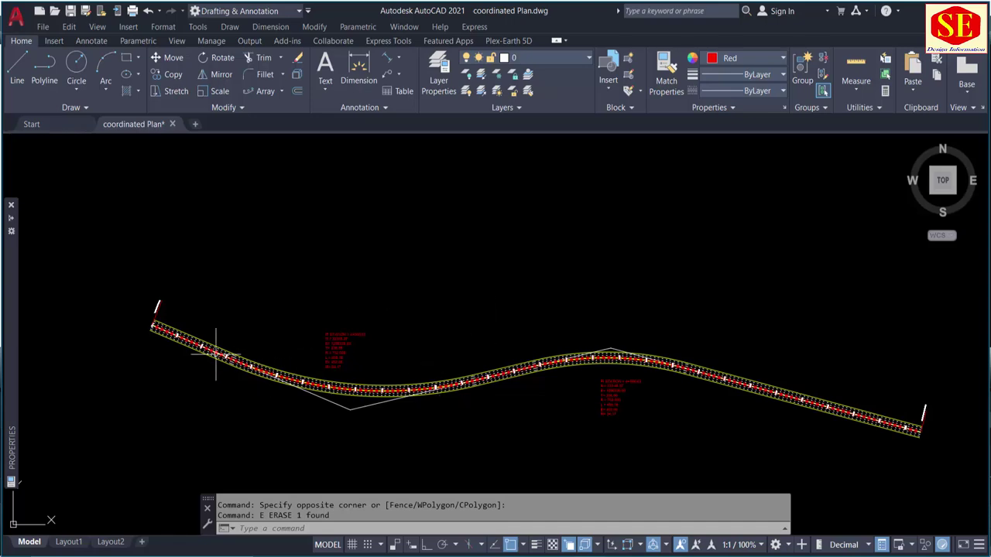
pyautogui.scroll(5, 188, 327)
pyautogui.scroll(3, 140, 323)
pyautogui.scroll(3, 213, 243)
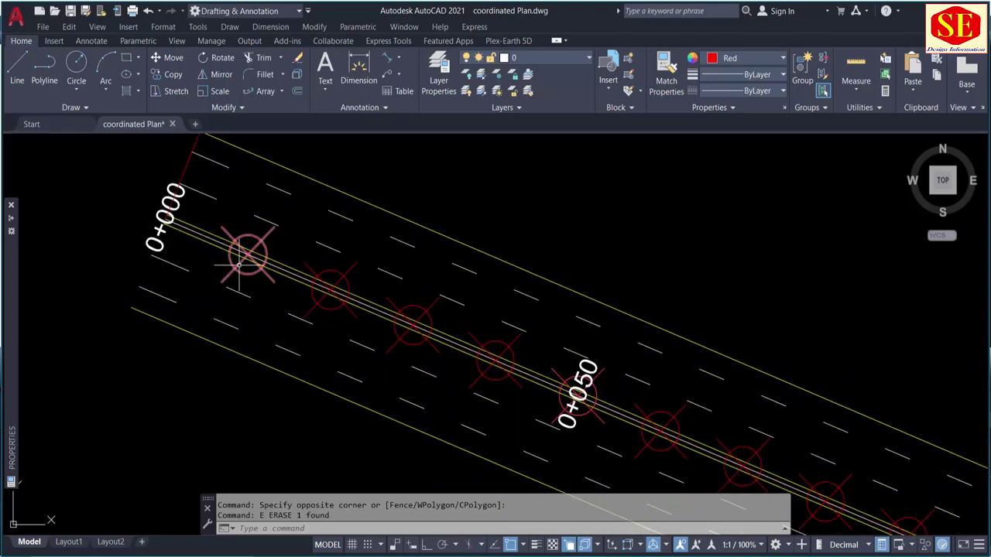
# Step: Inspect the station points along the centerline and bring up the Annotate tools
pyautogui.click(247, 254)
pyautogui.click(329, 304)
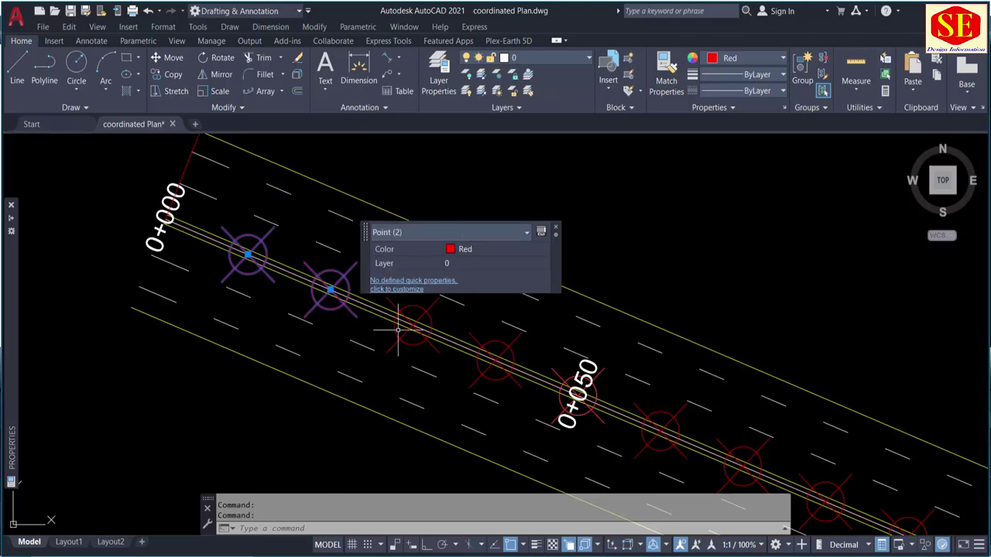
pyautogui.click(412, 326)
pyautogui.press('Escape')
pyautogui.scroll(-2, 233, 226)
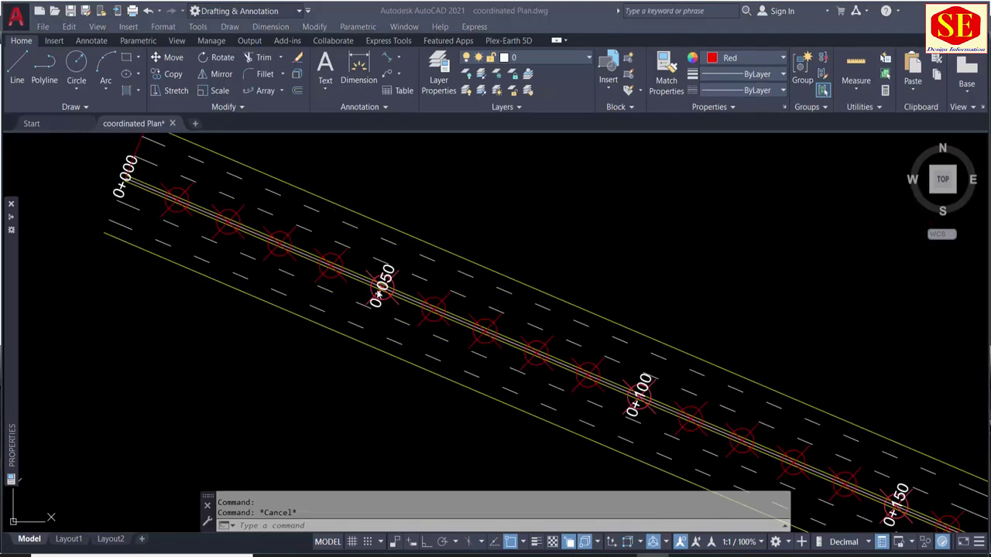
pyautogui.scroll(-2, 402, 304)
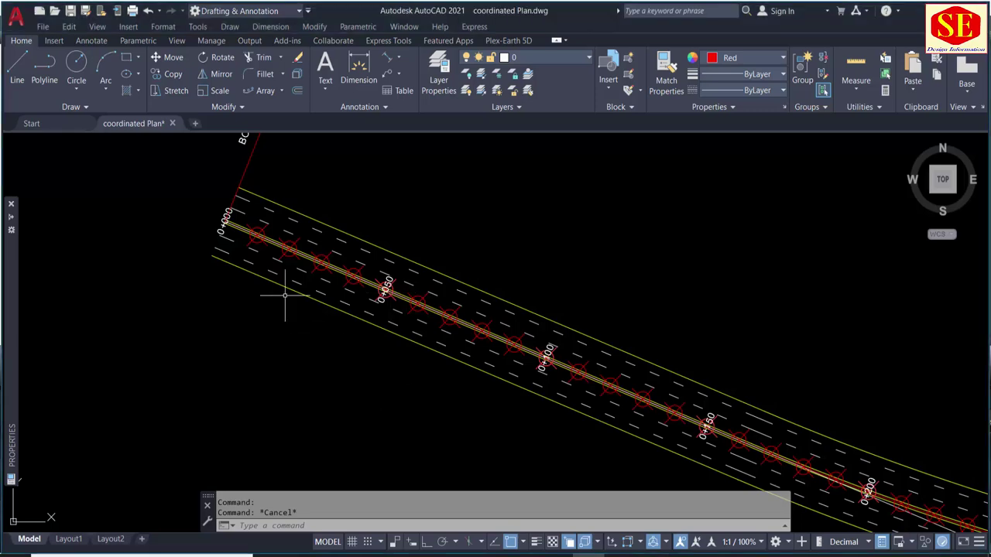
pyautogui.scroll(4, 267, 255)
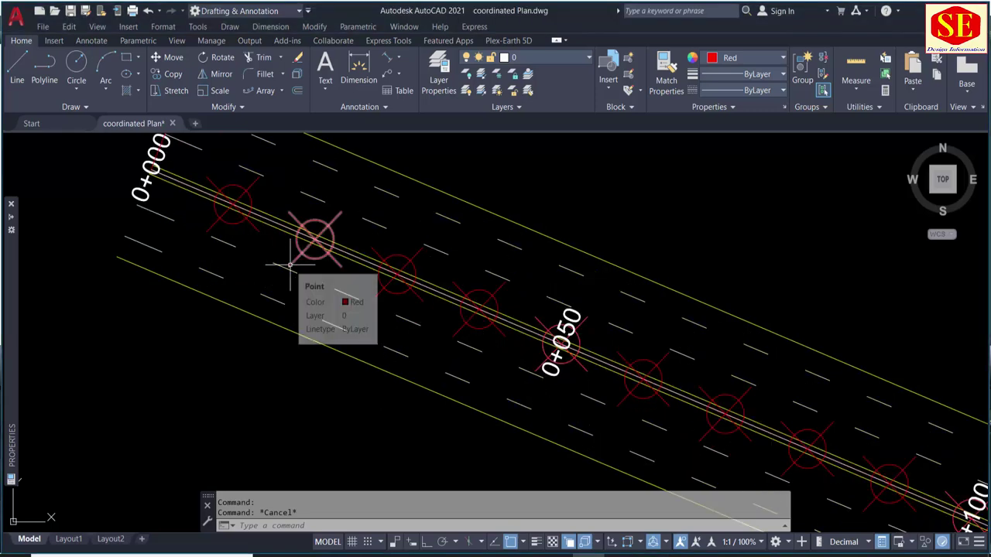
pyautogui.scroll(-4, 291, 264)
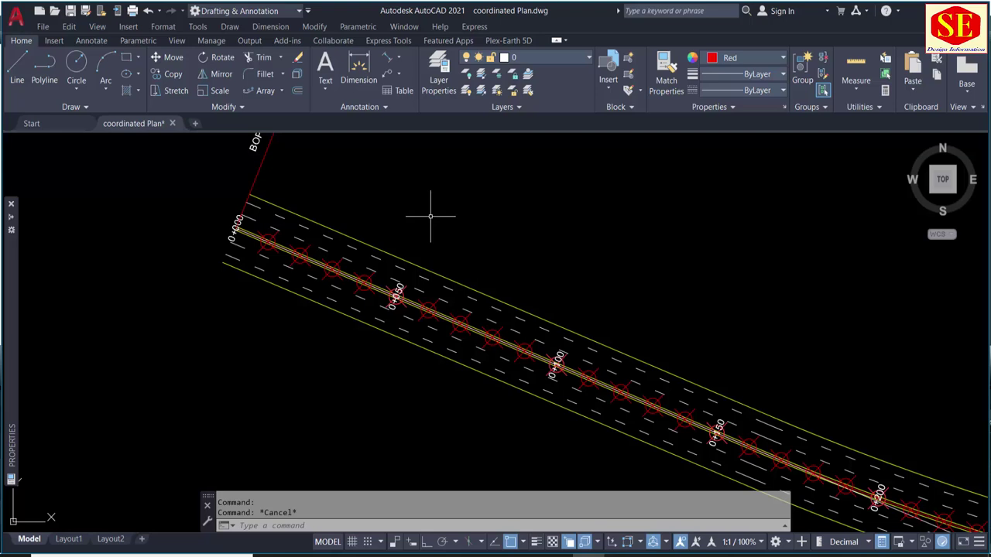
pyautogui.scroll(-2, 430, 216)
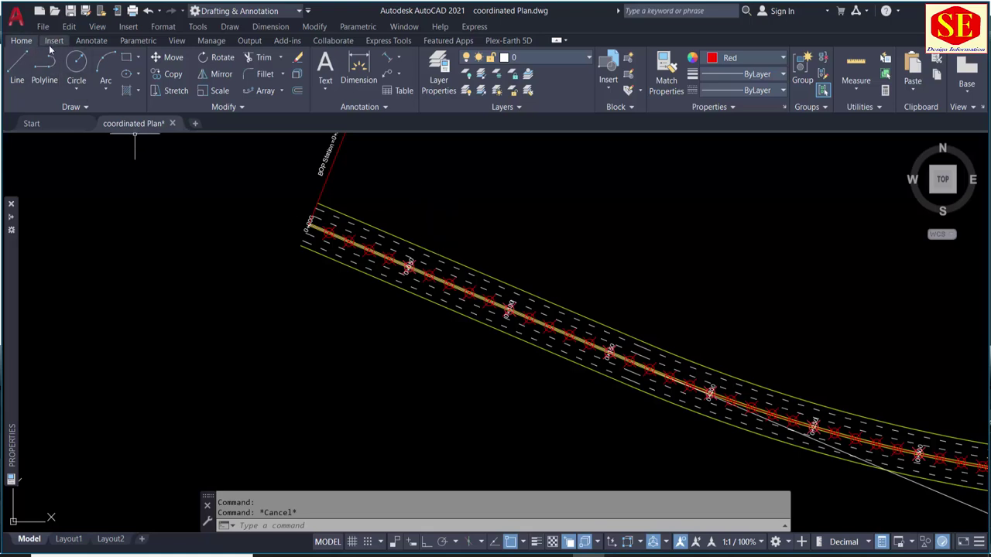
pyautogui.click(92, 41)
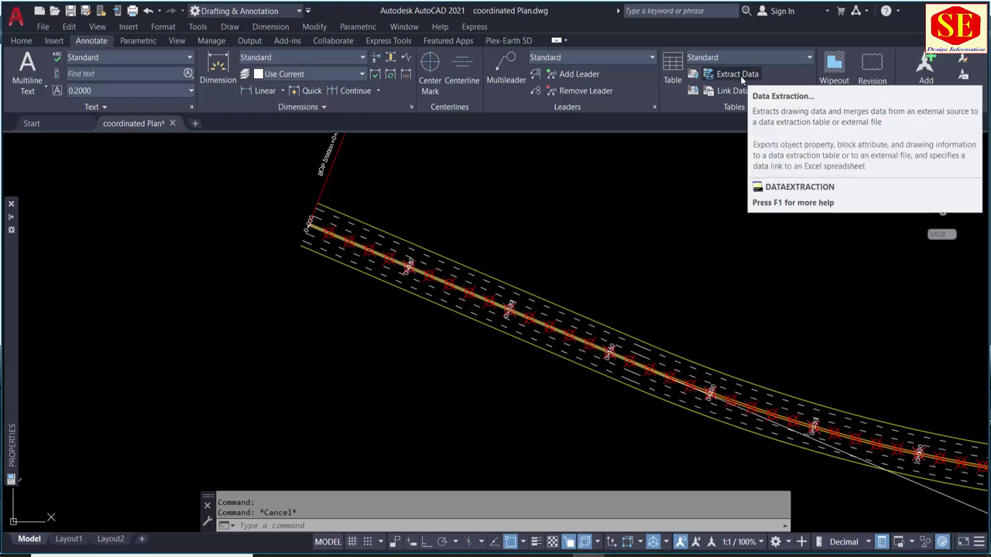
# Step: Create a new data extraction and save its settings file in Documents
pyautogui.click(741, 76)
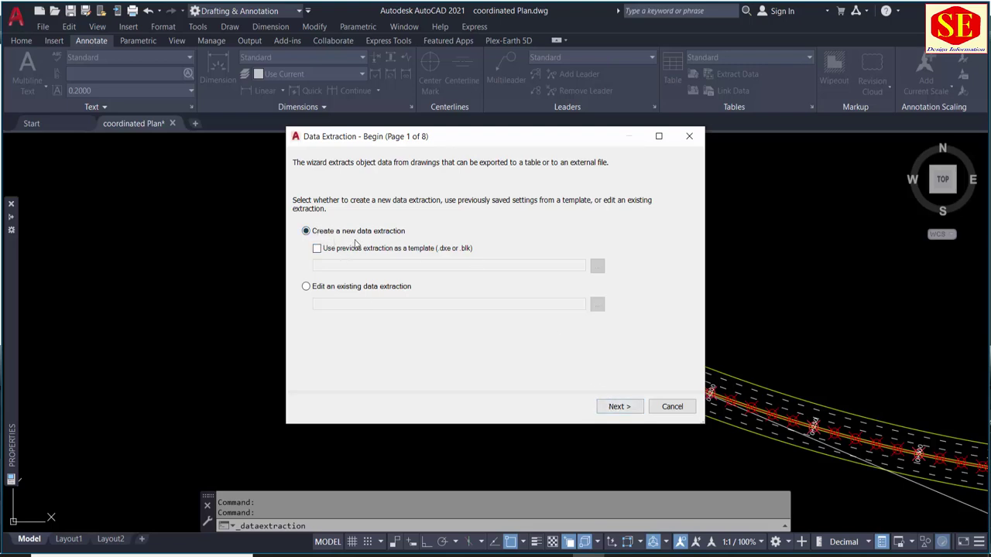
pyautogui.click(619, 408)
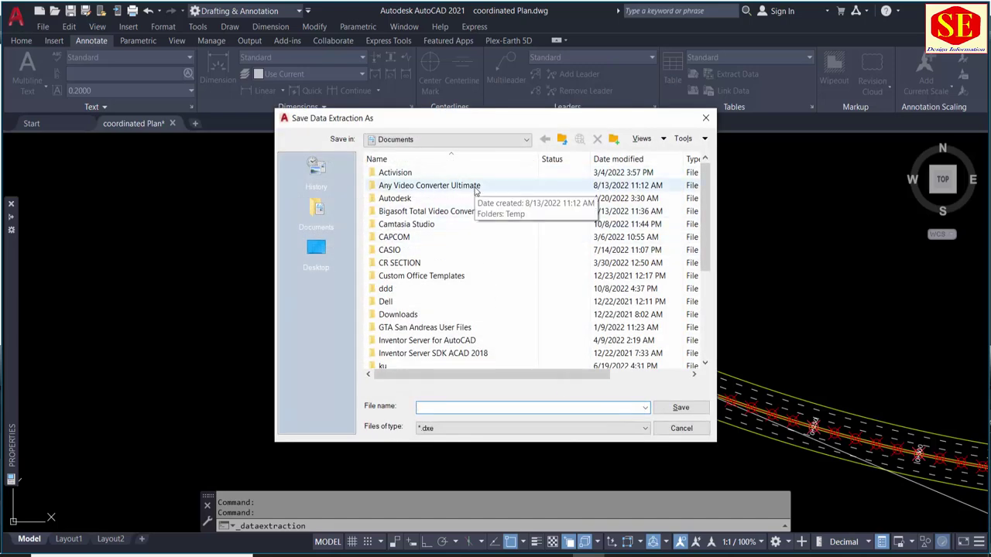
pyautogui.scroll(-1, 476, 192)
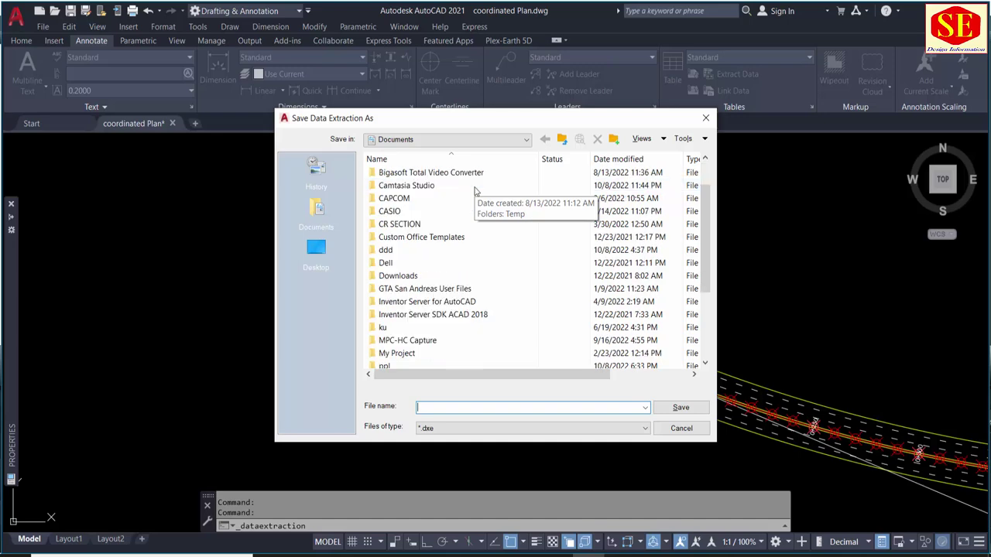
pyautogui.scroll(-3, 476, 191)
pyautogui.write('oints')
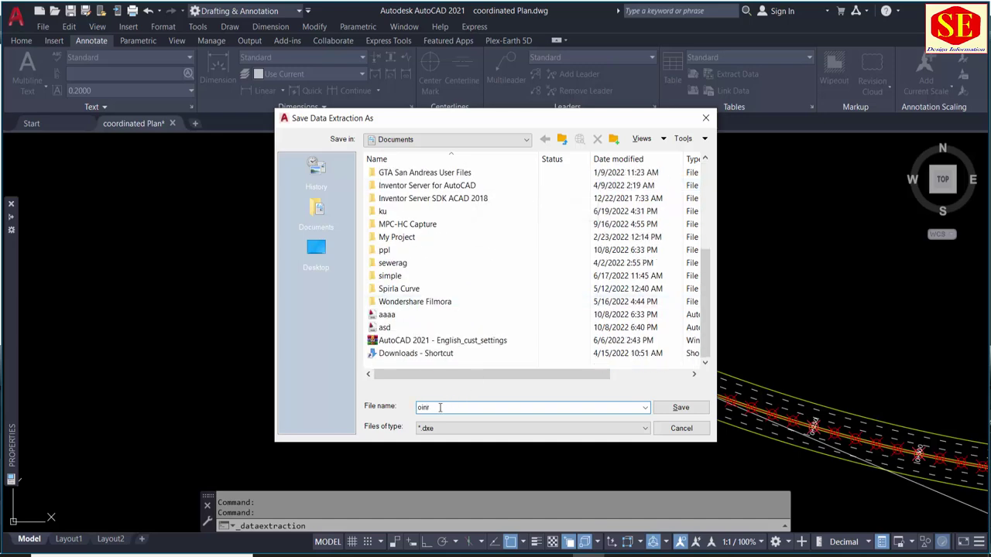
pyautogui.click(677, 410)
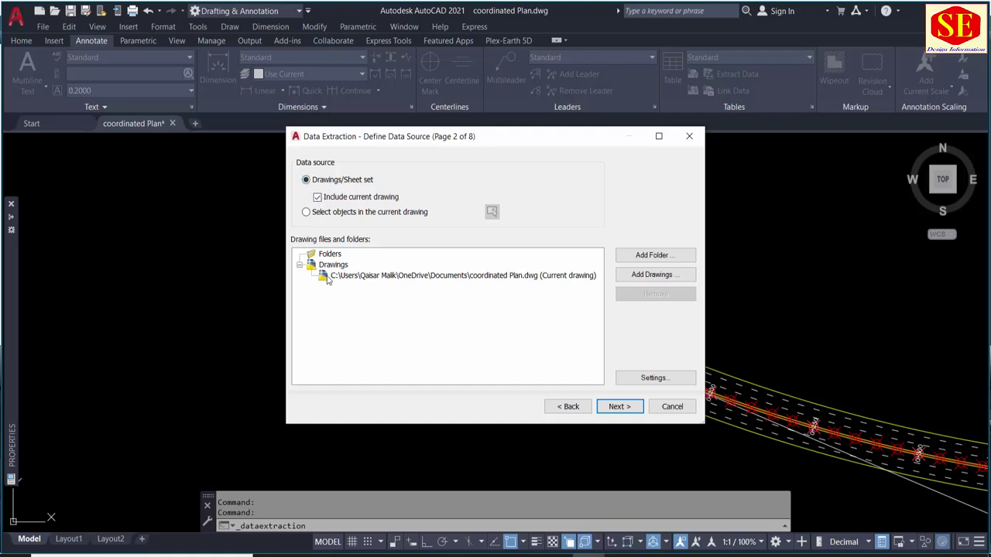
# Step: Window-select all 222 road alignment objects in the current drawing as the extraction source
pyautogui.click(387, 276)
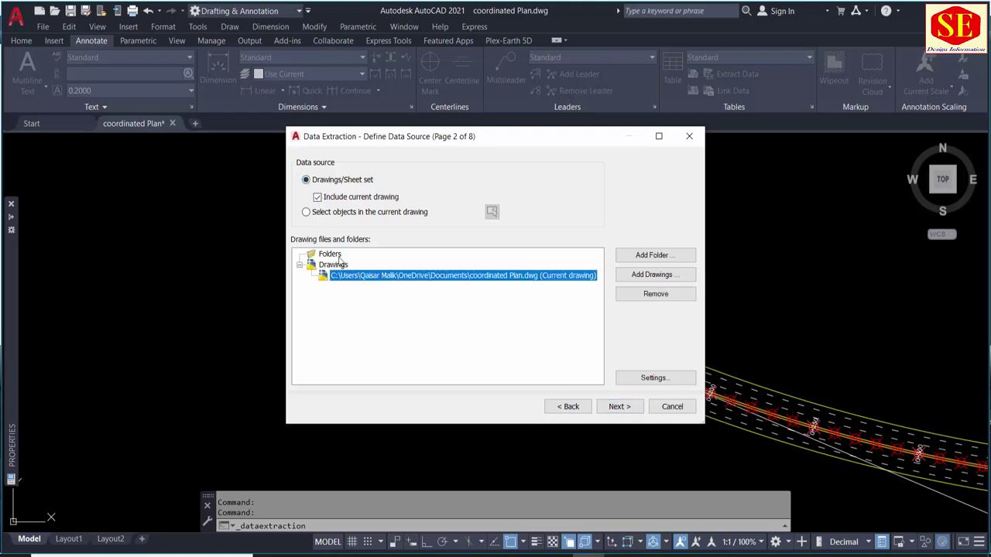
pyautogui.click(307, 213)
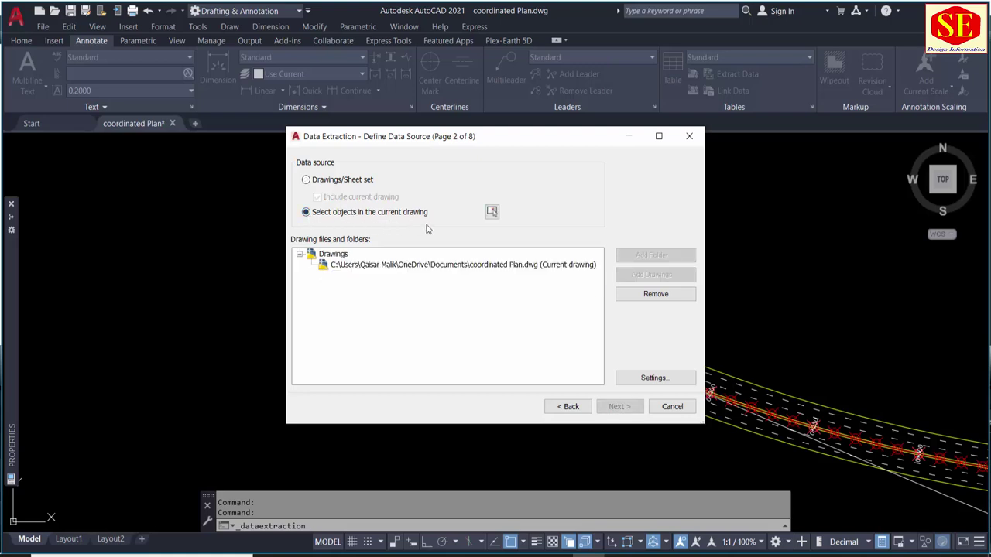
pyautogui.click(490, 214)
pyautogui.scroll(-5, 491, 216)
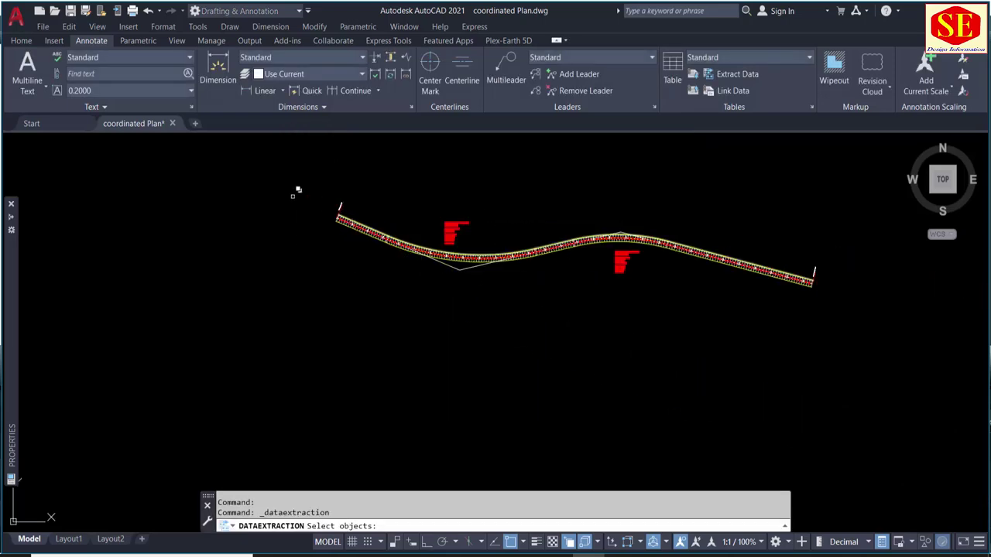
pyautogui.click(283, 161)
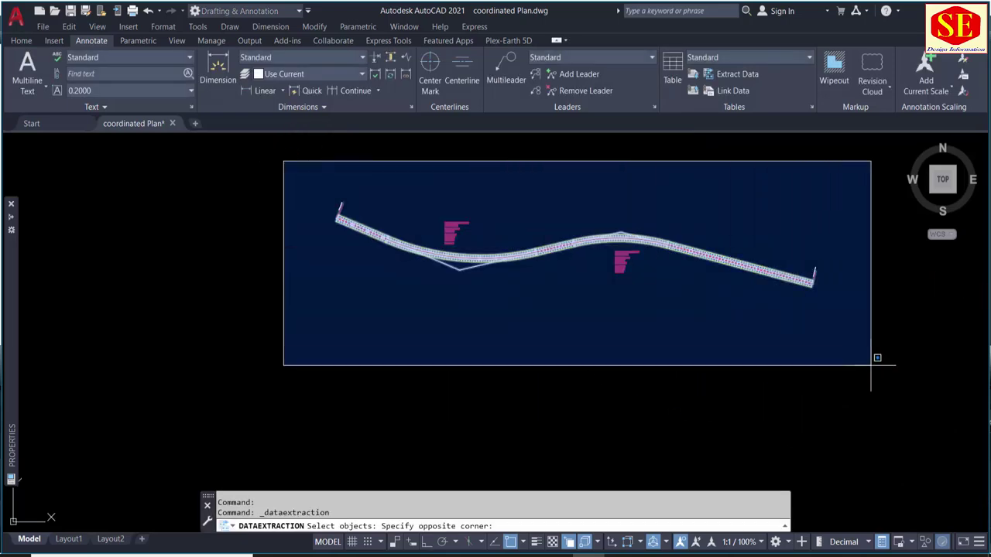
pyautogui.click(871, 364)
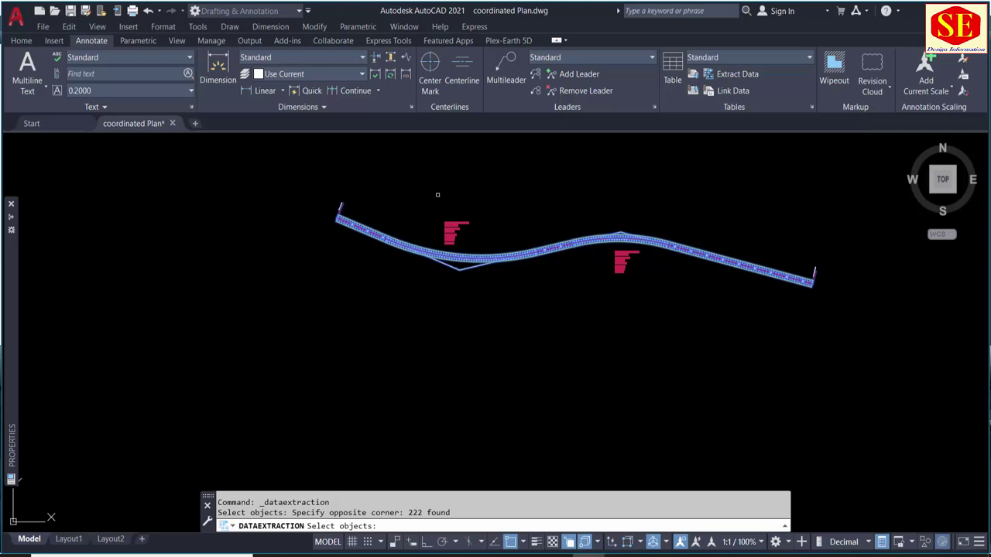
pyautogui.press('Return')
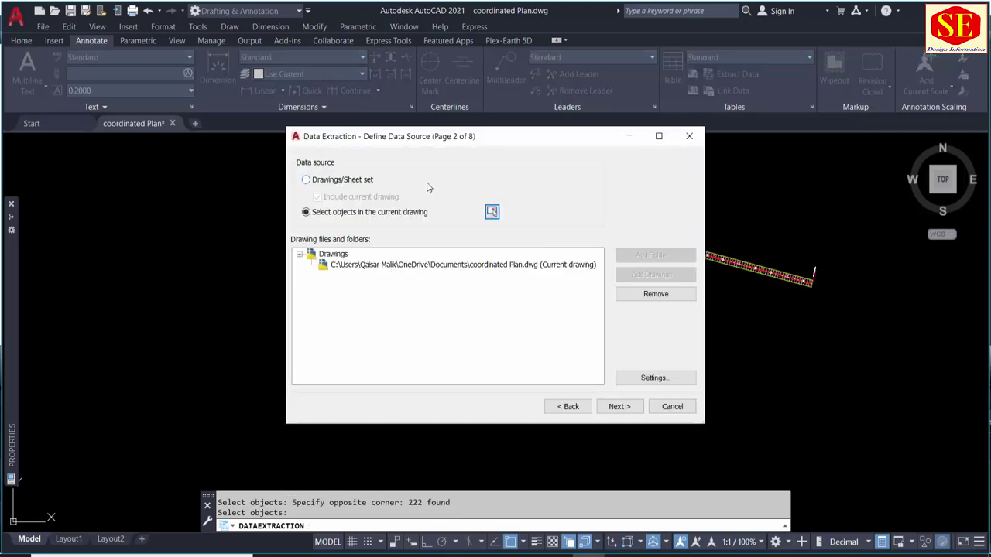
pyautogui.click(628, 413)
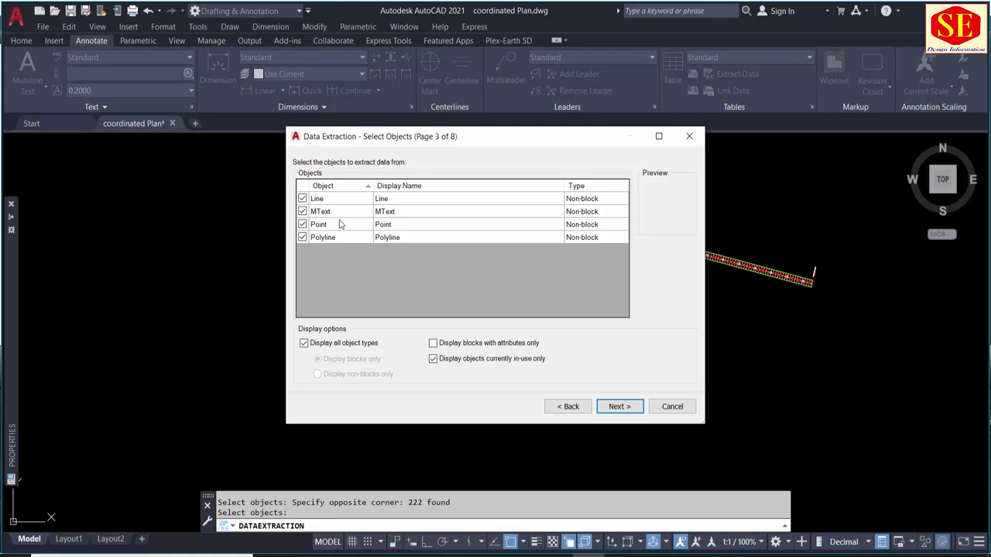
# Step: Uncheck Polyline, MText and Line so only Point objects are extracted
pyautogui.click(302, 237)
pyautogui.click(302, 211)
pyautogui.click(302, 198)
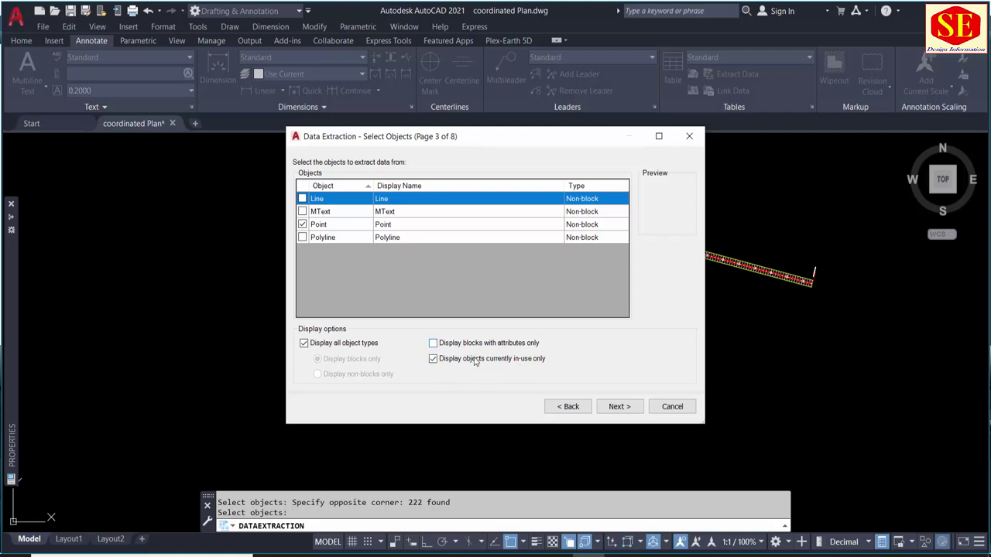
pyautogui.click(620, 406)
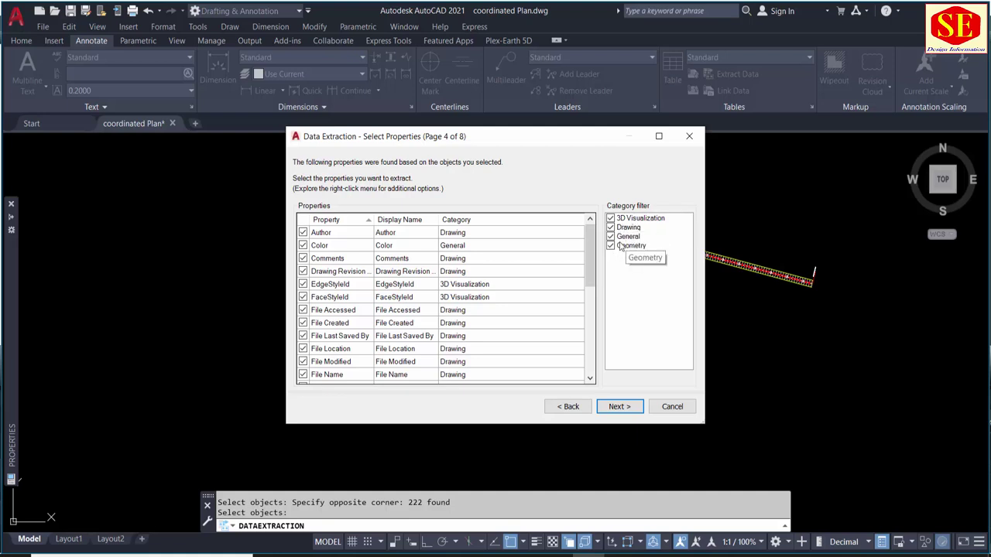
# Step: Filter out 3D Visualization, Drawing and General categories, keeping only Position X, Y and Z
pyautogui.scroll(-5, 329, 302)
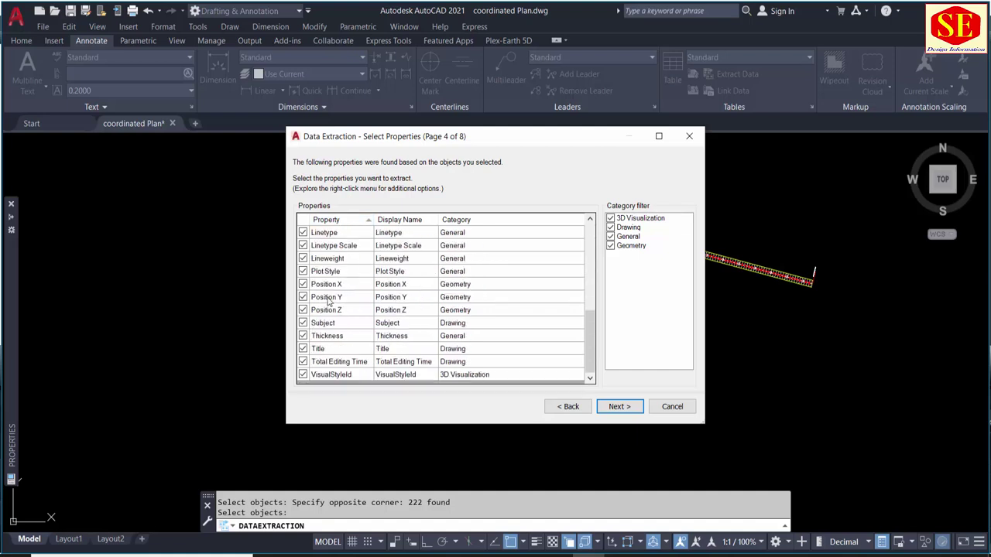
pyautogui.scroll(5, 329, 302)
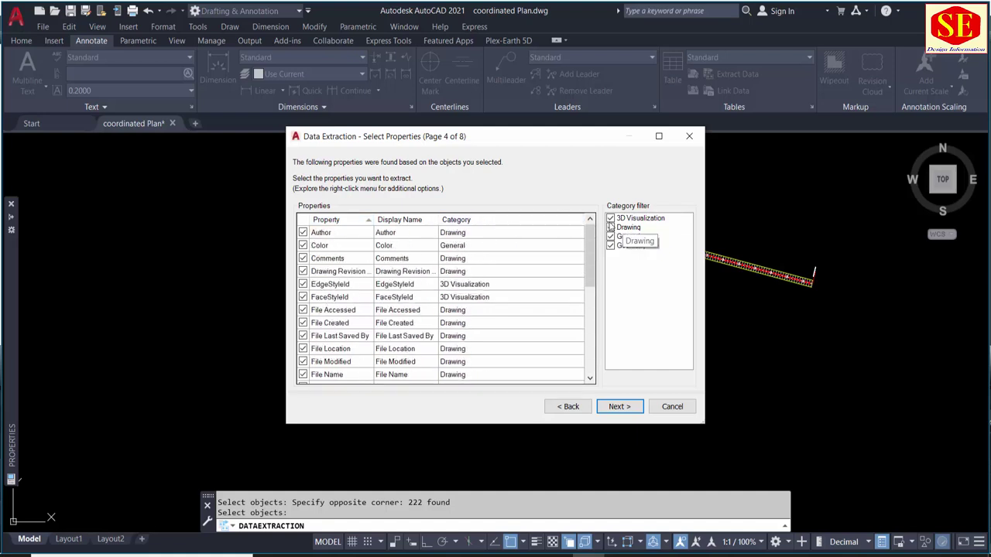
pyautogui.click(610, 221)
pyautogui.click(610, 219)
pyautogui.click(610, 228)
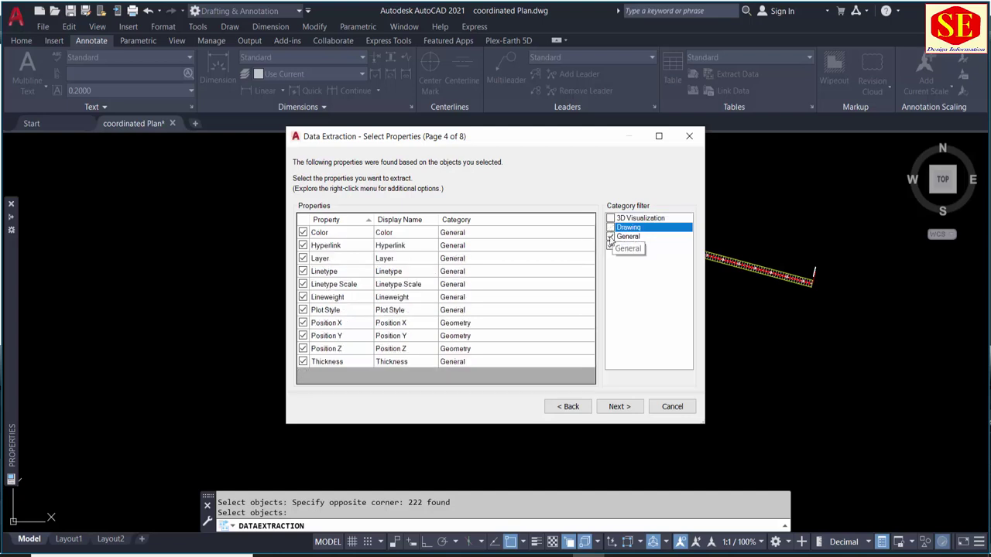
pyautogui.click(610, 236)
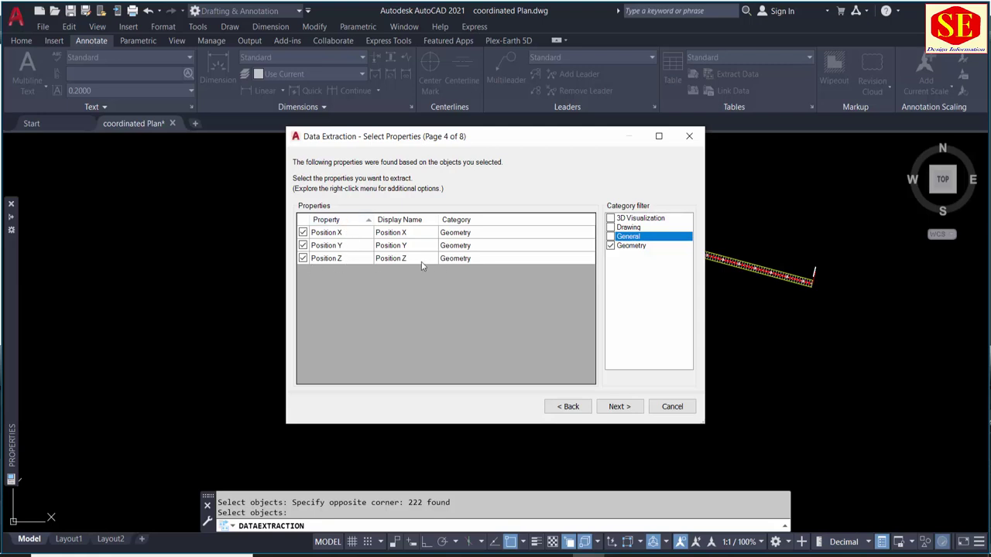
pyautogui.click(625, 407)
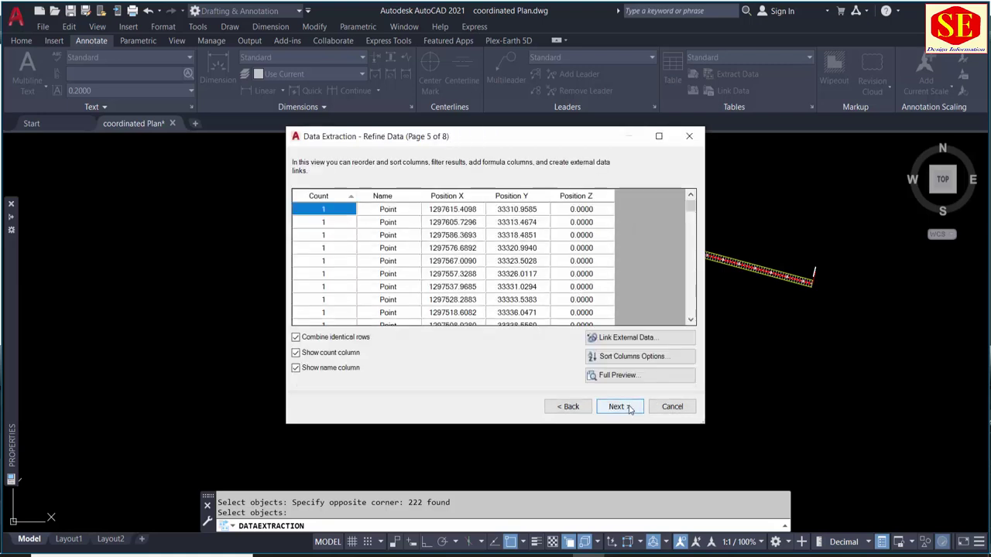
# Step: Sort the point table by Count, combine identical rows, and keep the Count and Name columns
pyautogui.click(383, 215)
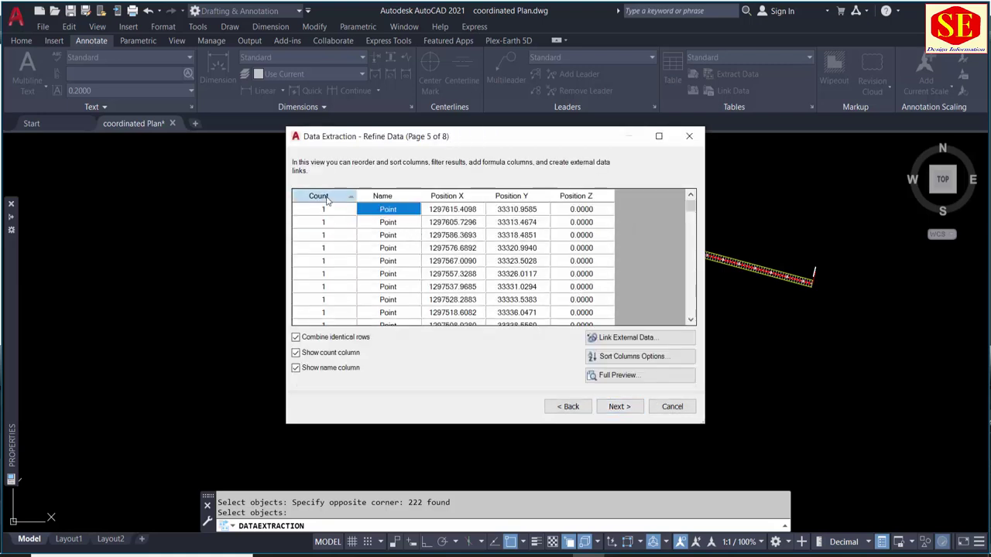
pyautogui.click(327, 197)
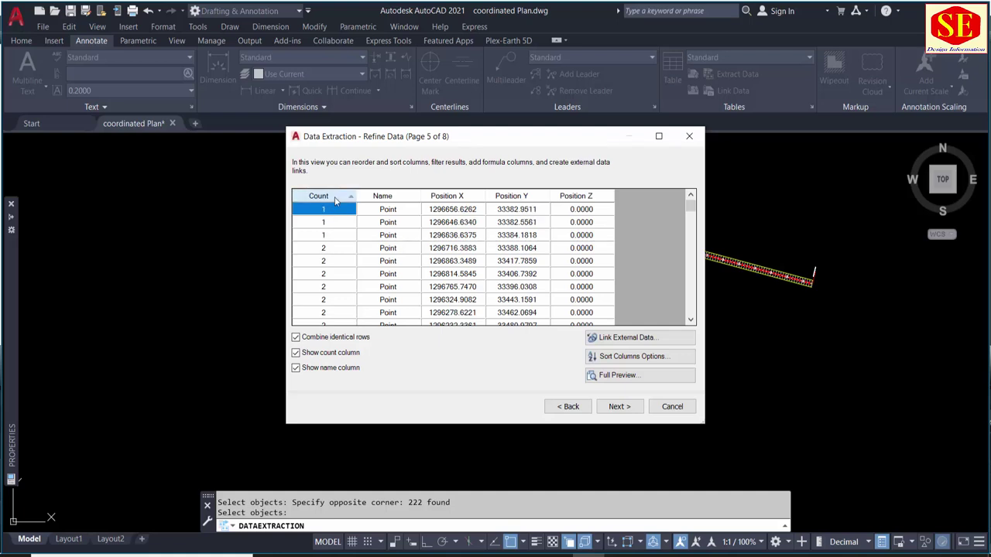
pyautogui.click(333, 199)
pyautogui.scroll(-5, 341, 259)
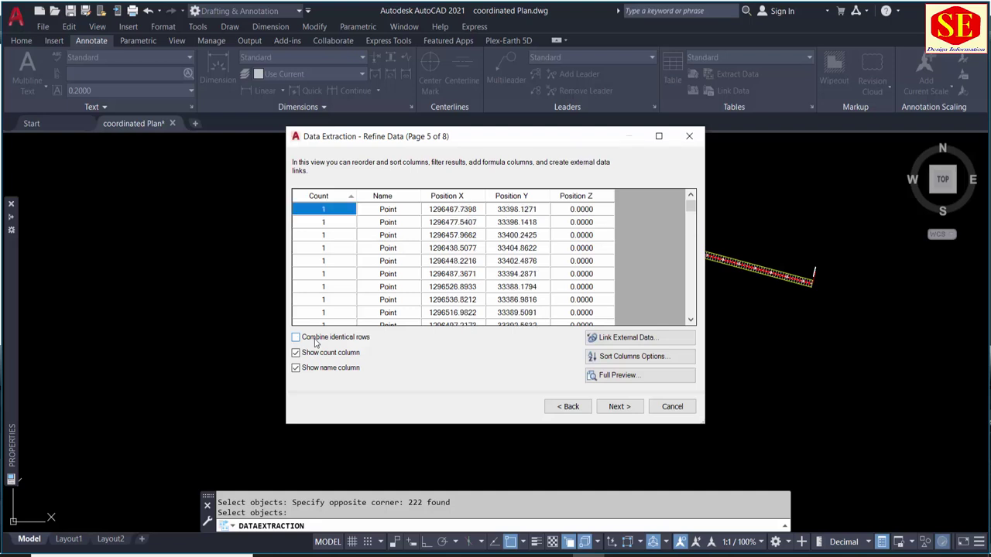
pyautogui.click(315, 340)
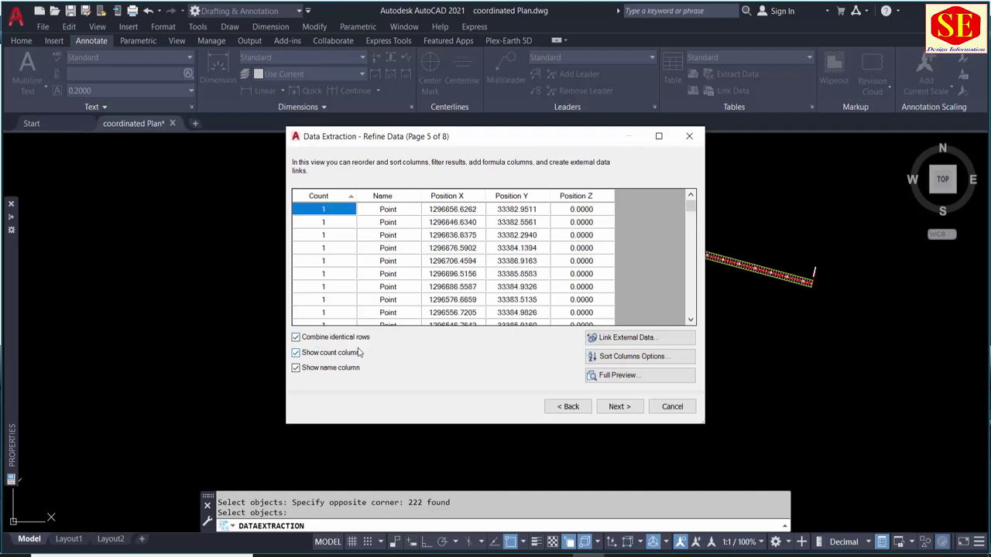
pyautogui.click(296, 352)
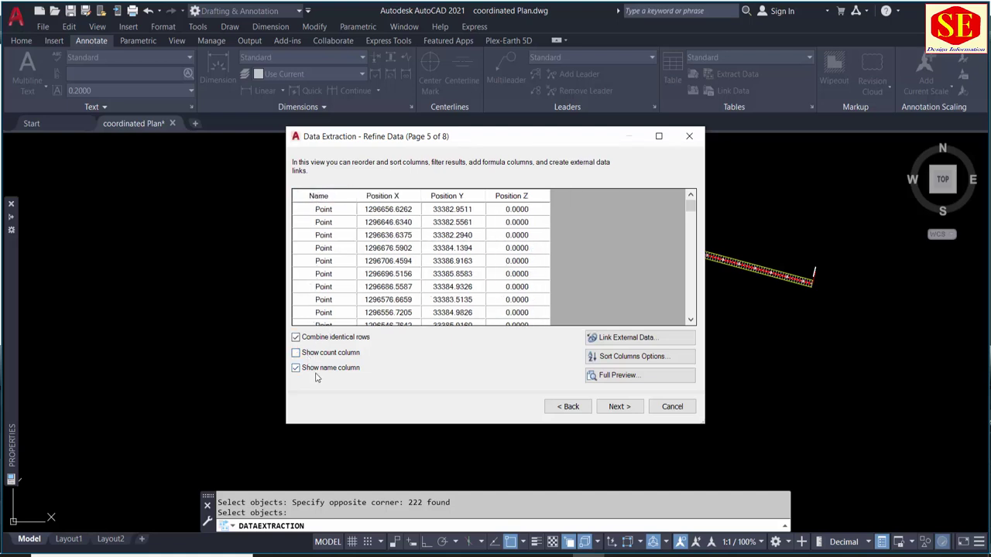
pyautogui.click(316, 367)
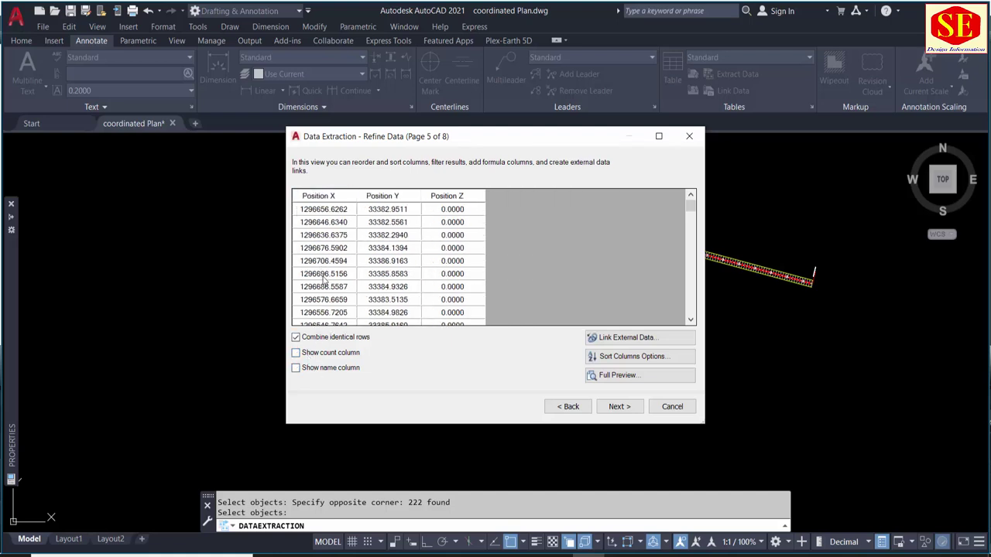
pyautogui.click(299, 370)
pyautogui.click(296, 352)
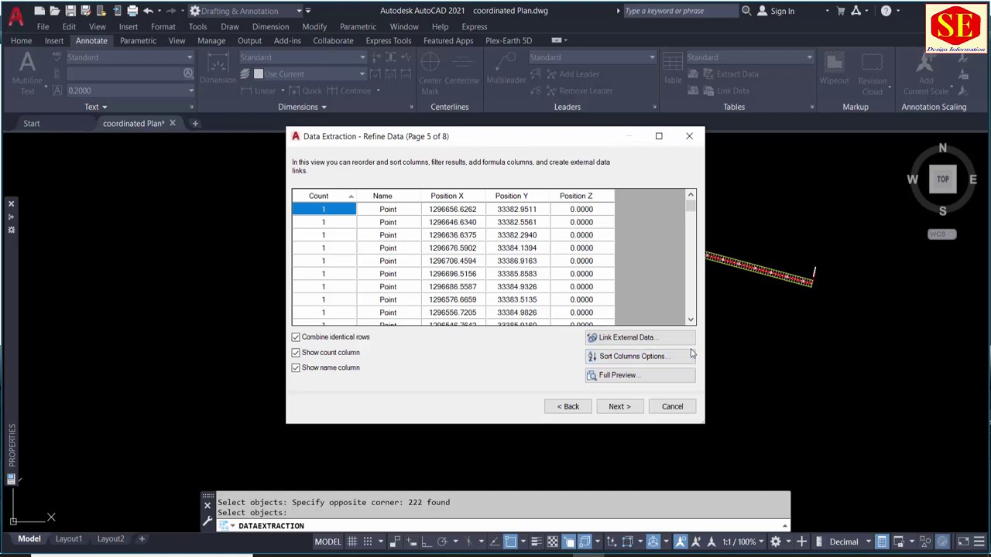
pyautogui.click(625, 409)
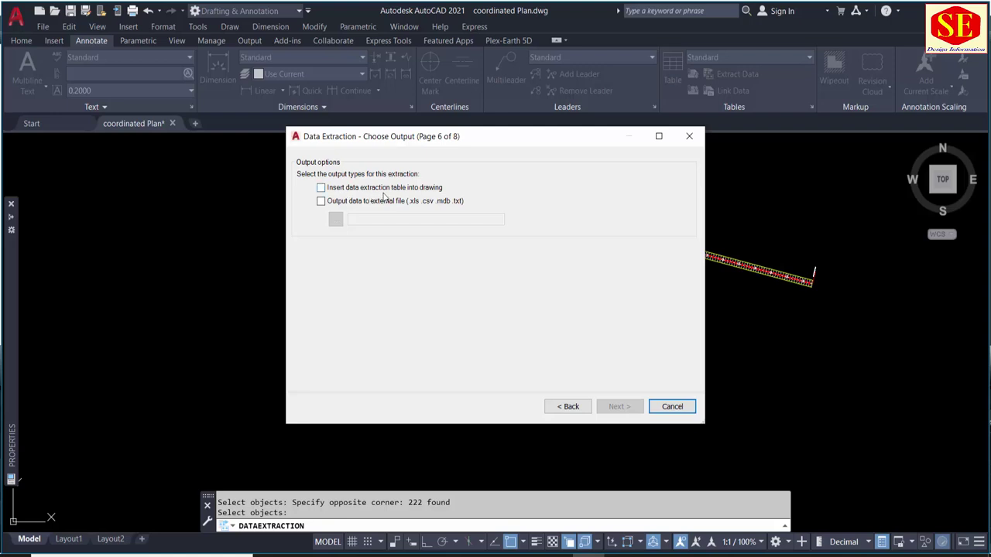
# Step: Output the data as a drawing table titled 'Center Line Dta' with Title cell style
pyautogui.click(321, 188)
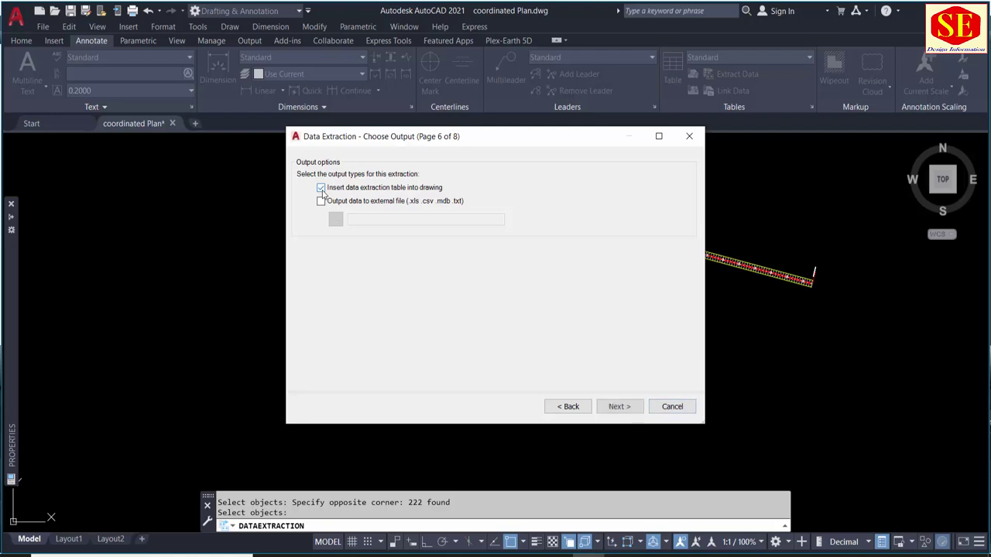
pyautogui.click(630, 410)
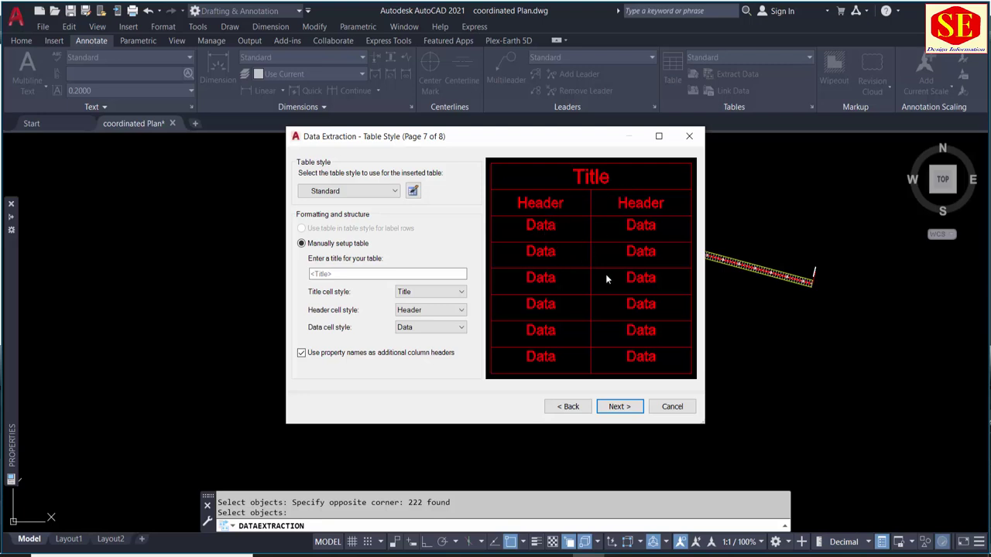
pyautogui.click(322, 274)
pyautogui.write('Center Lin')
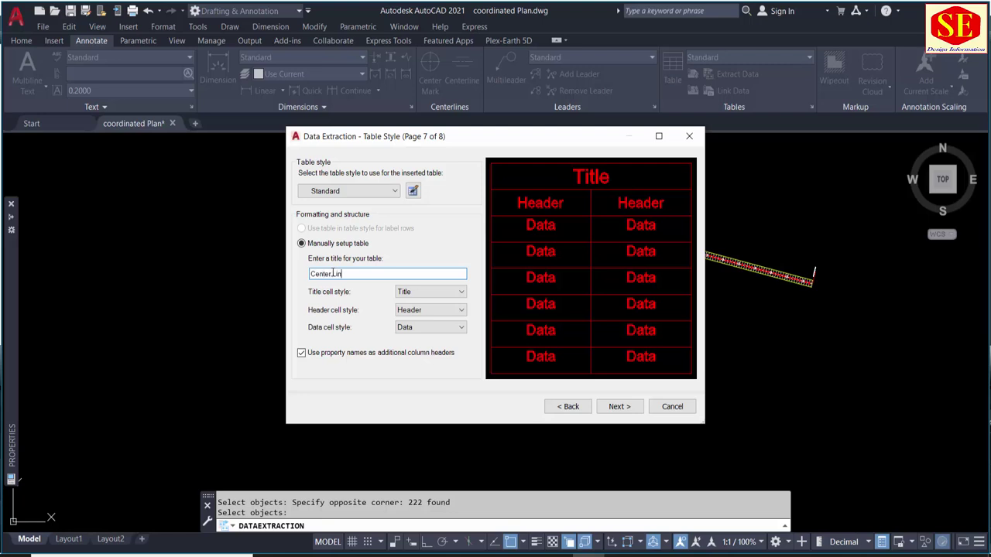
pyautogui.write('e Dta')
pyautogui.click(429, 291)
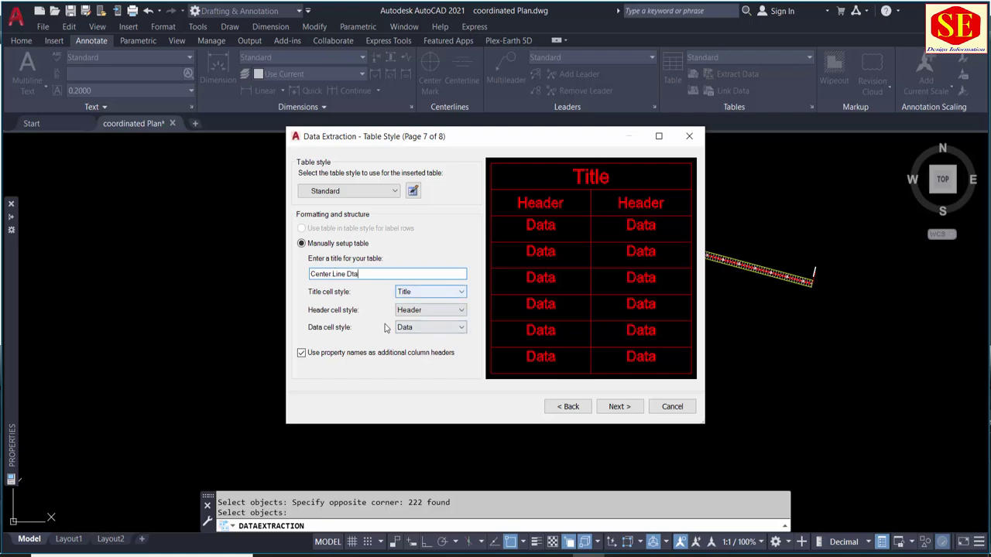
pyautogui.click(416, 296)
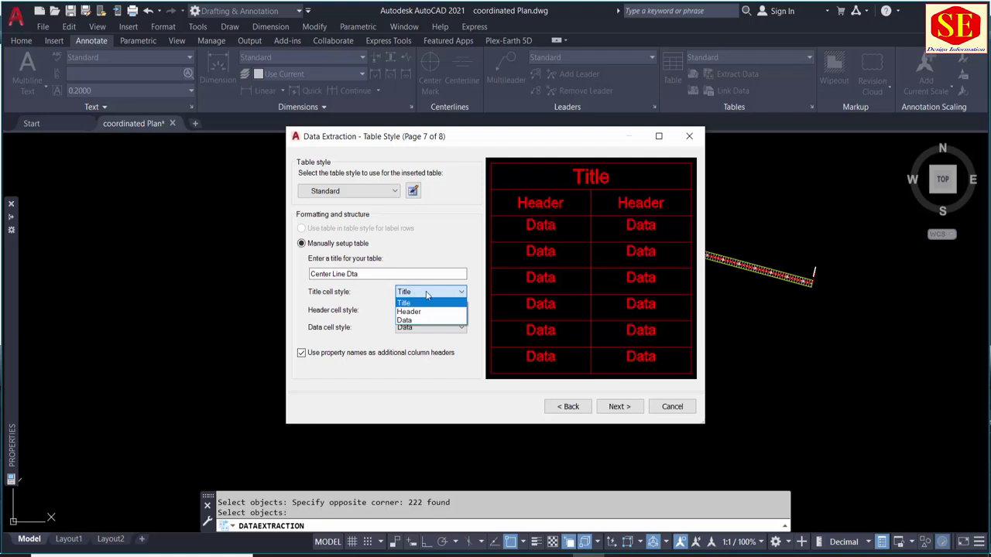
pyautogui.click(414, 302)
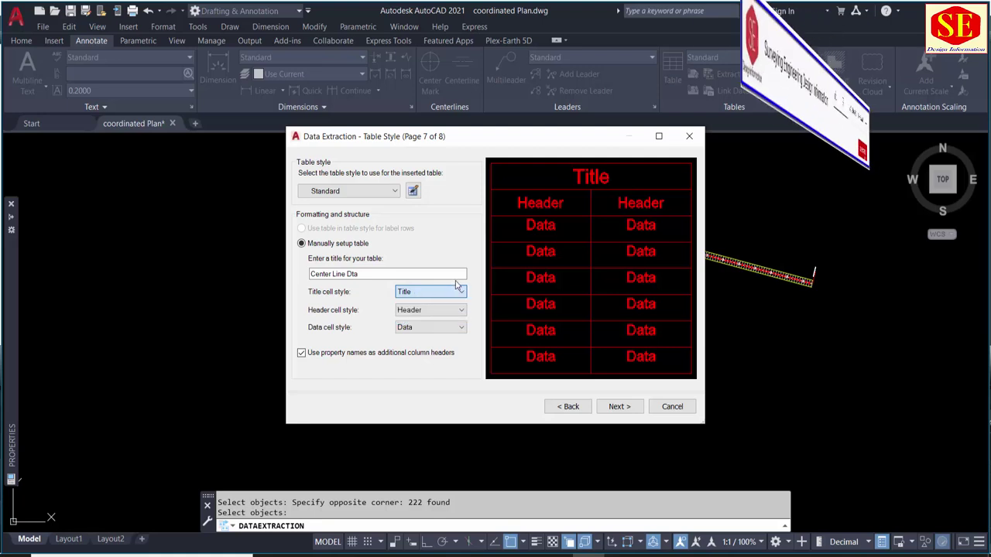
pyautogui.click(611, 407)
# Step: Finish the wizard and place the Center Line Dta table above the road alignment
pyautogui.click(610, 410)
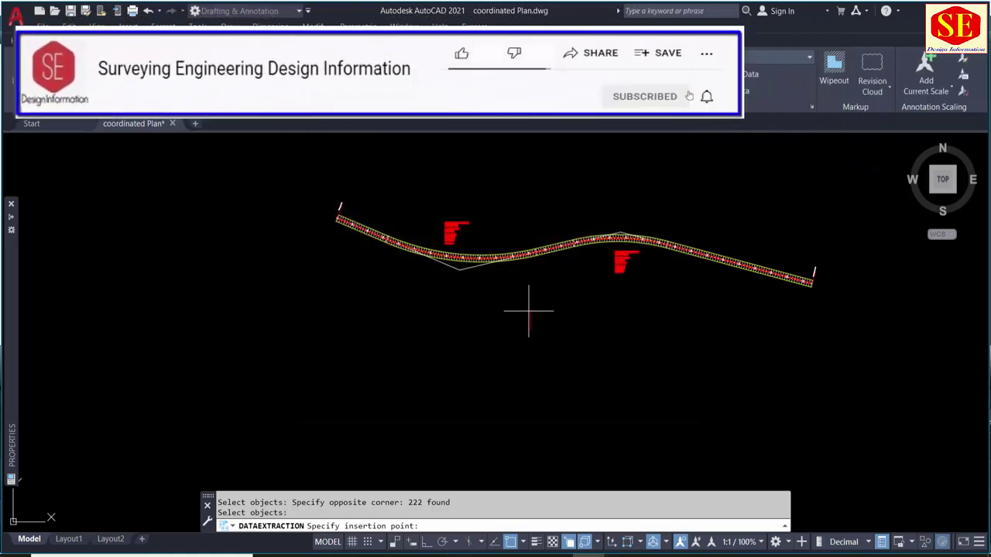
pyautogui.scroll(2, 519, 224)
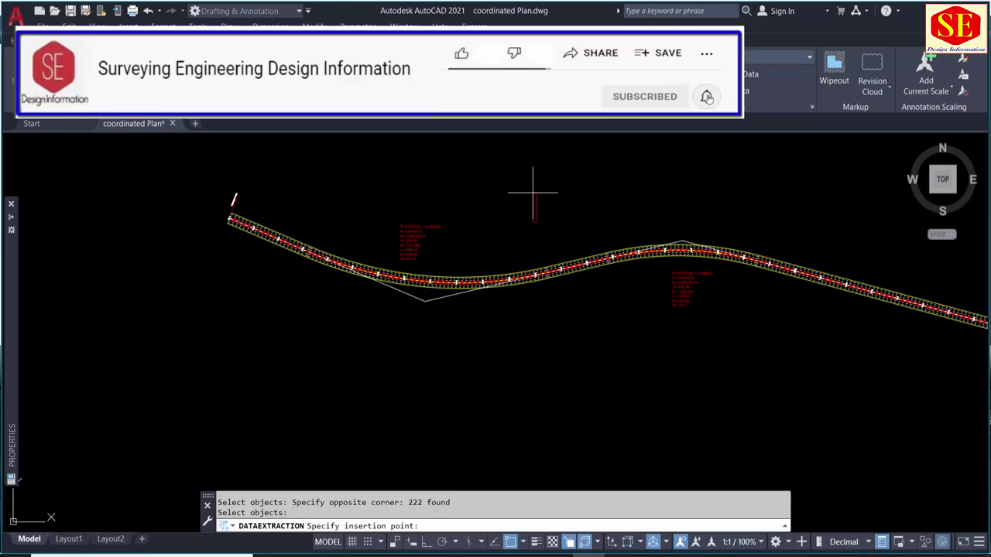
pyautogui.click(534, 199)
# Step: Zoom in and out around the inserted table to check its coordinate rows
pyautogui.scroll(3, 560, 211)
pyautogui.scroll(1, 560, 211)
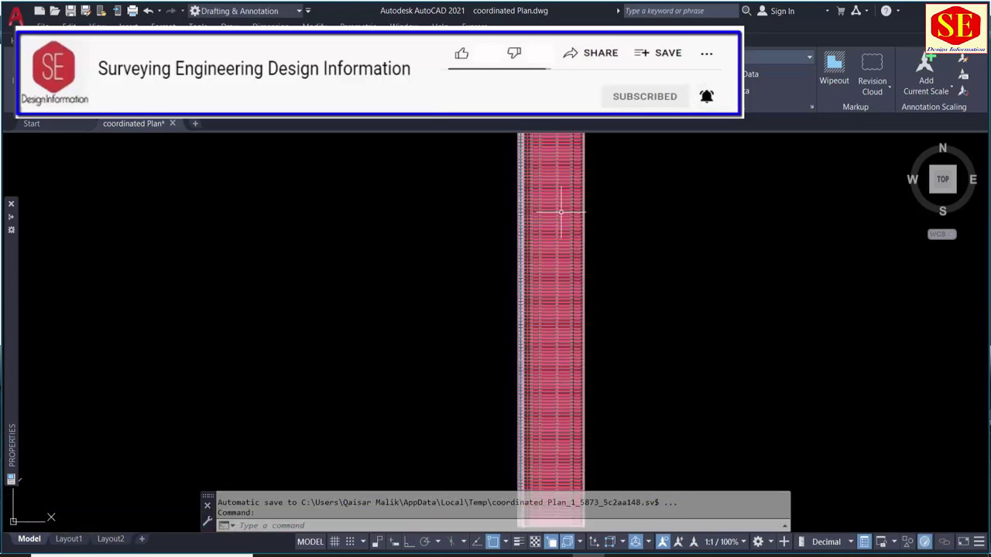
pyautogui.scroll(3, 558, 216)
pyautogui.scroll(-3, 544, 235)
pyautogui.scroll(-5, 545, 234)
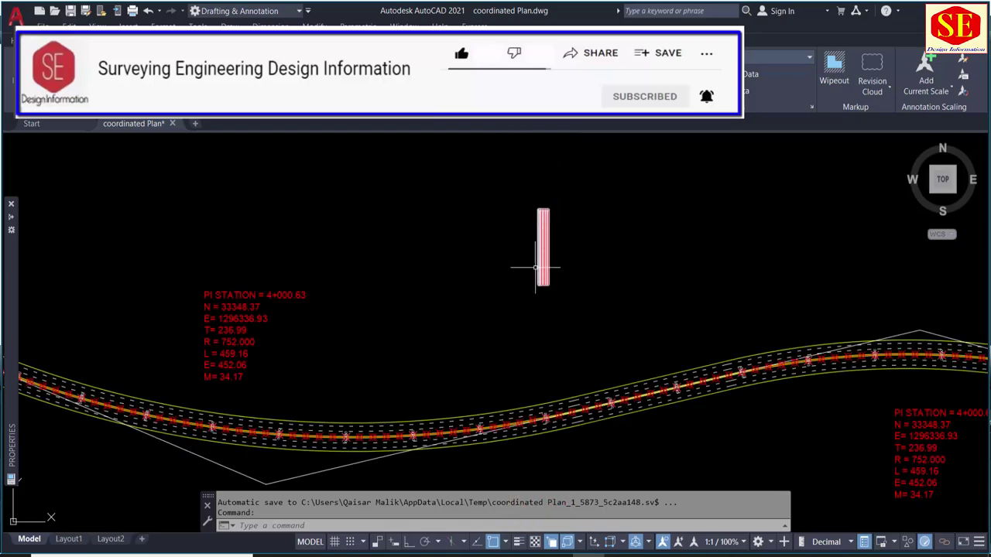
pyautogui.scroll(4, 380, 394)
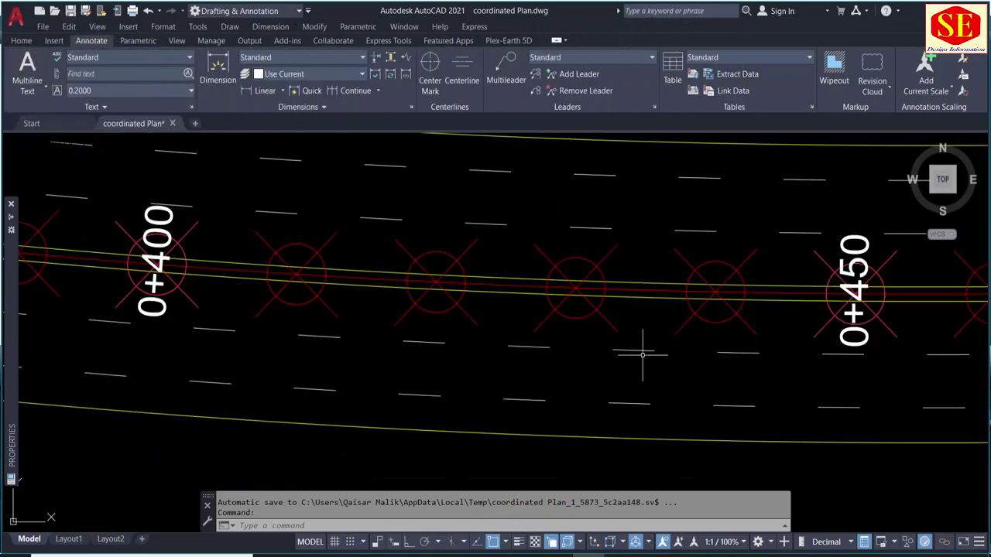
pyautogui.scroll(-5, 548, 301)
pyautogui.scroll(3, 601, 270)
pyautogui.scroll(1, 591, 252)
pyautogui.scroll(1, 591, 252)
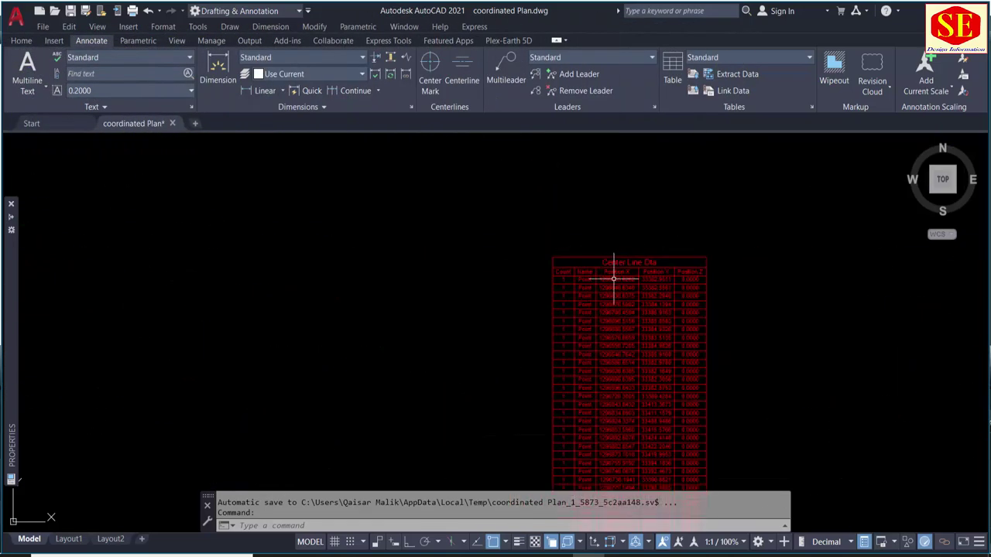
pyautogui.scroll(2, 604, 263)
pyautogui.scroll(1, 557, 258)
pyautogui.scroll(-3, 553, 255)
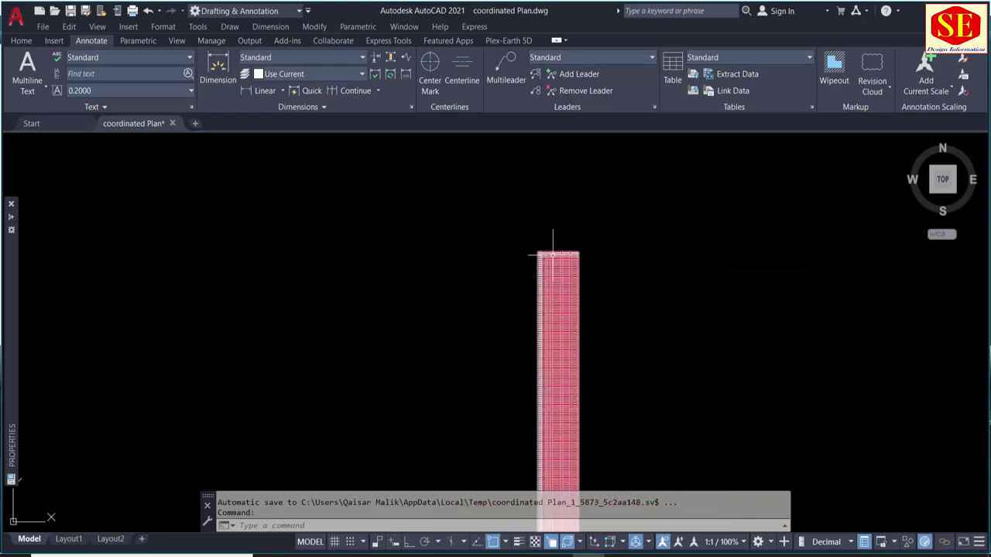
pyautogui.scroll(-3, 553, 263)
pyautogui.scroll(4, 569, 270)
pyautogui.scroll(1, 530, 251)
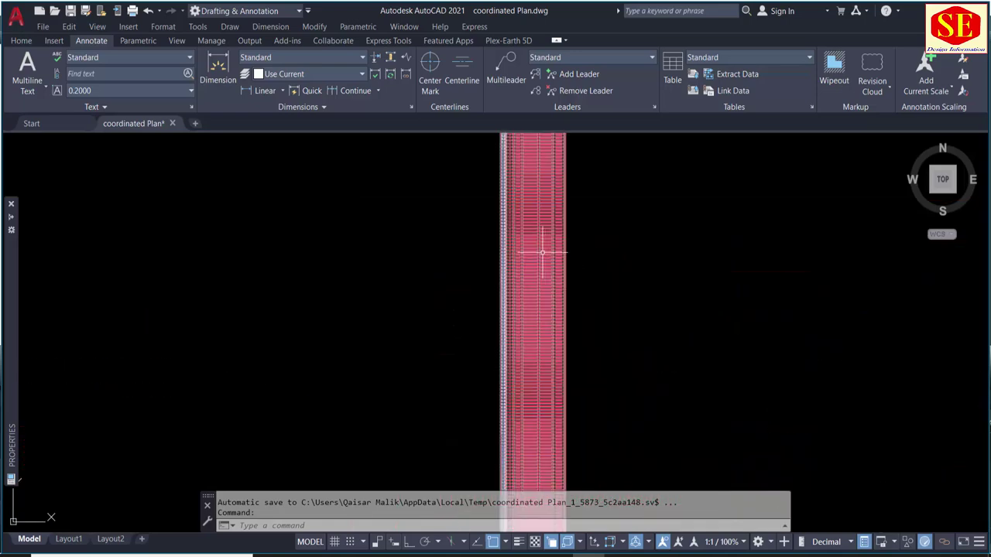
pyautogui.scroll(-5, 542, 244)
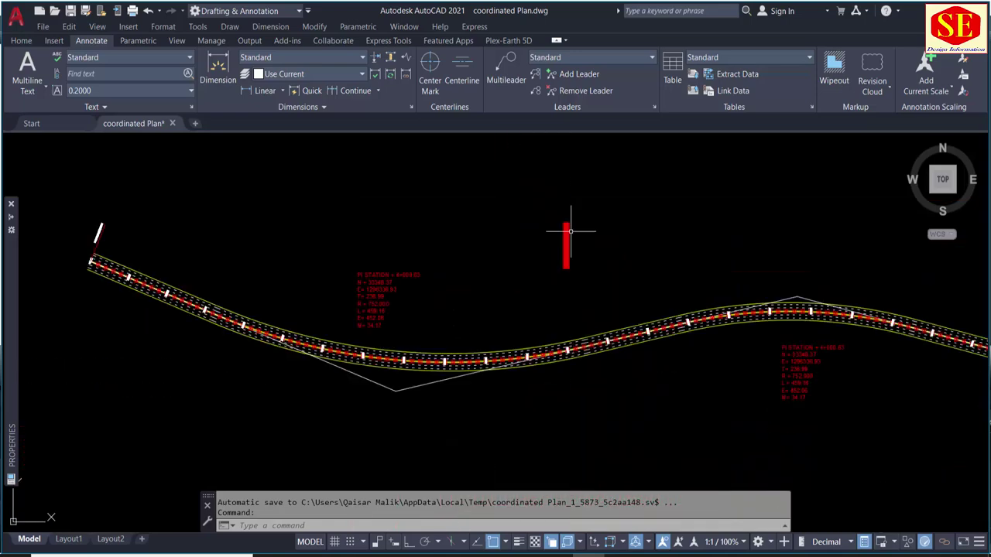
# Step: Start a second data extraction and save its settings as XYz
pyautogui.click(736, 78)
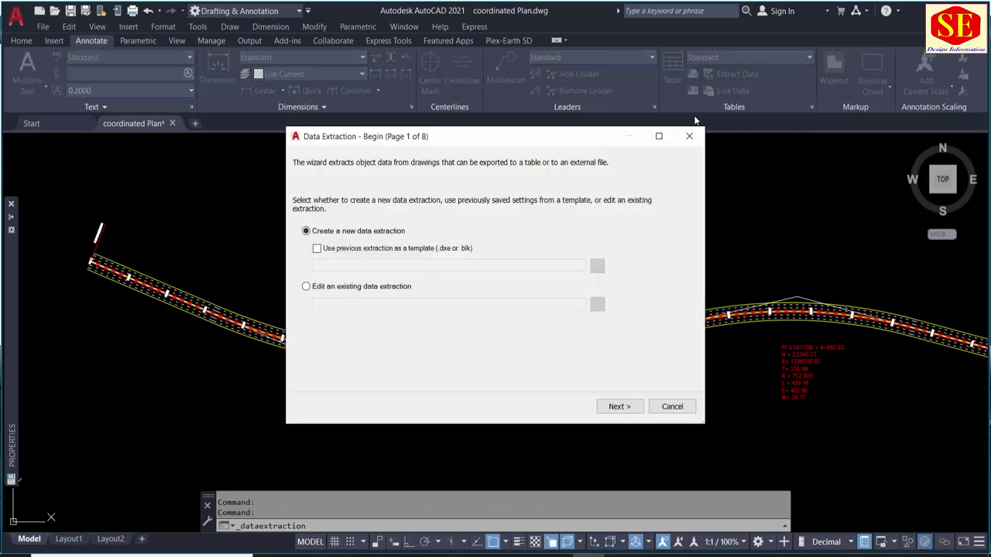
pyautogui.click(620, 407)
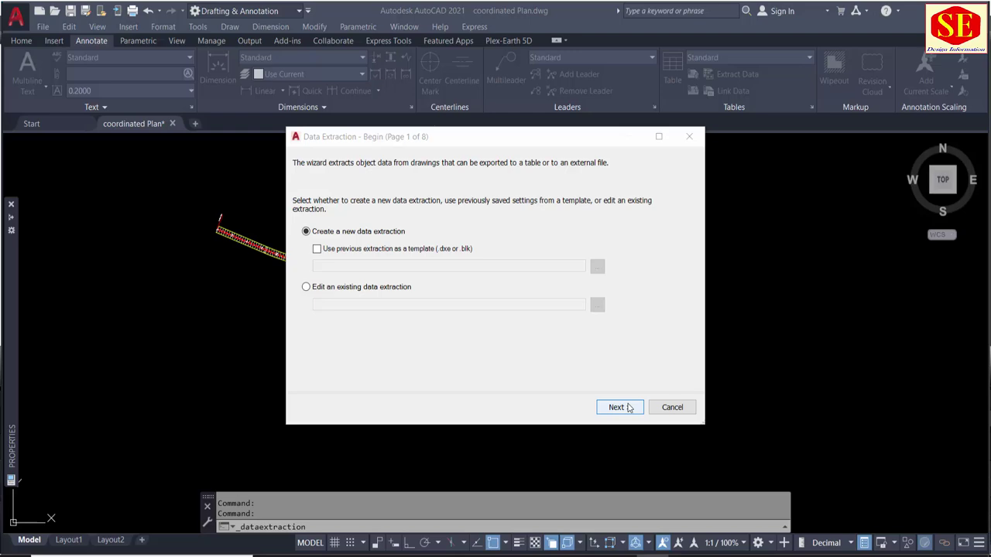
pyautogui.click(628, 408)
pyautogui.write('XYz')
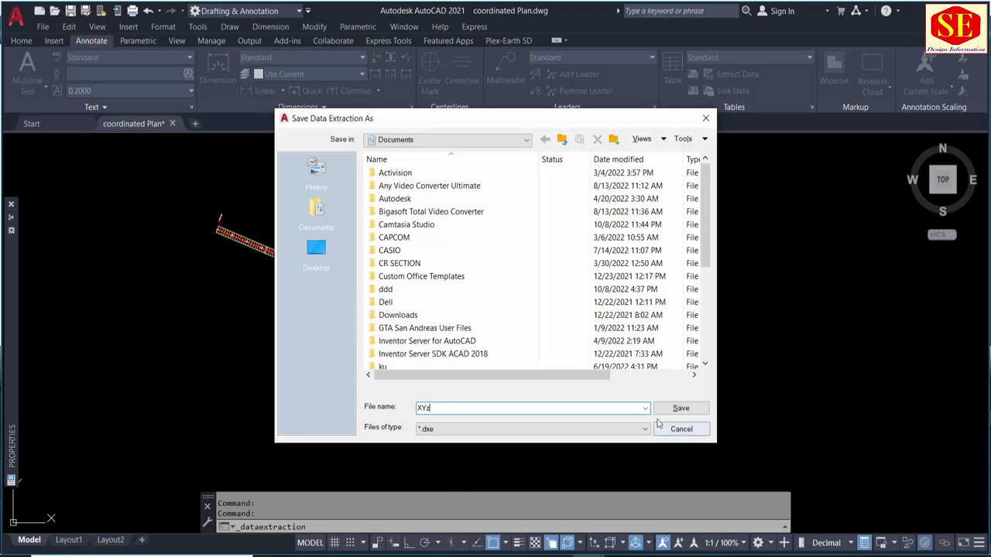
pyautogui.click(680, 408)
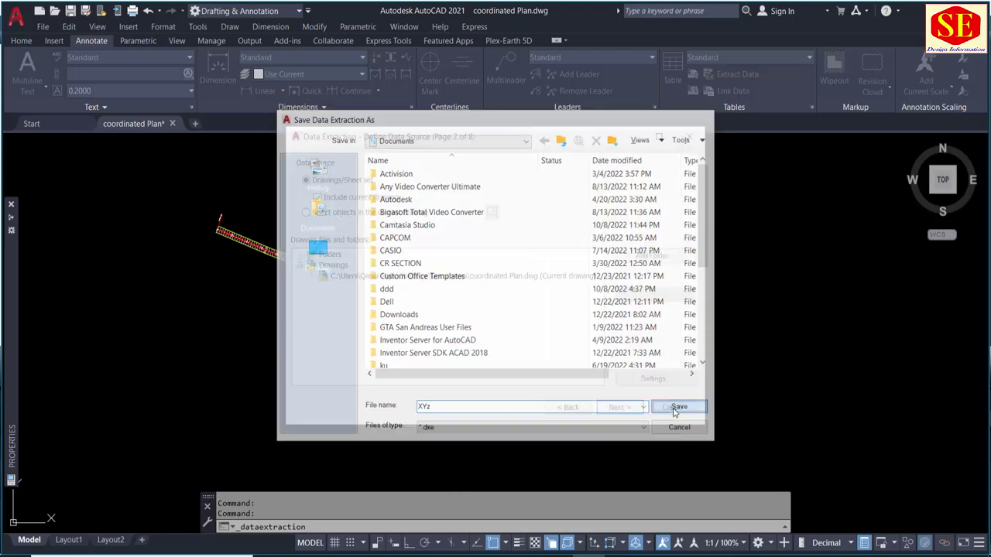
# Step: Window- and crossing-select the 222 road alignment objects in the current drawing
pyautogui.click(343, 219)
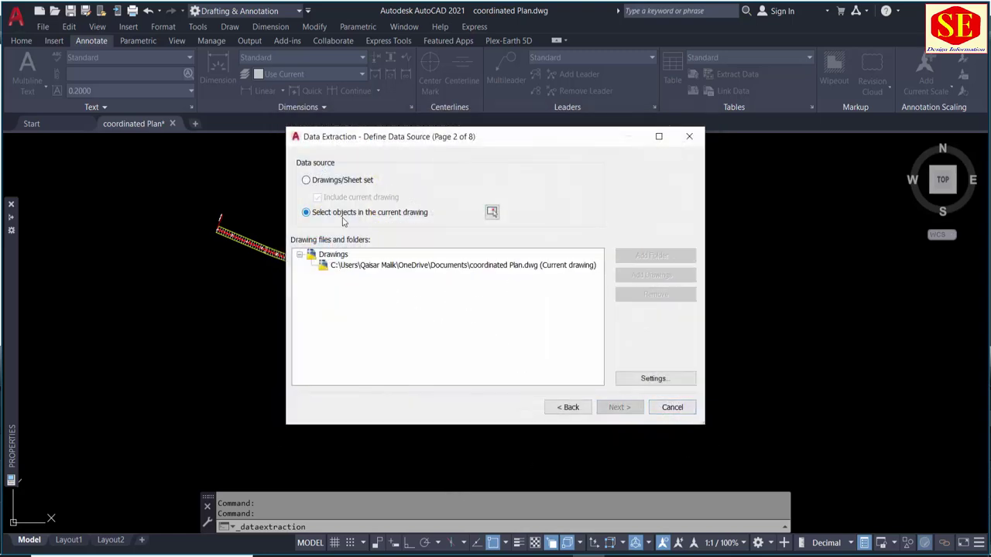
pyautogui.click(492, 212)
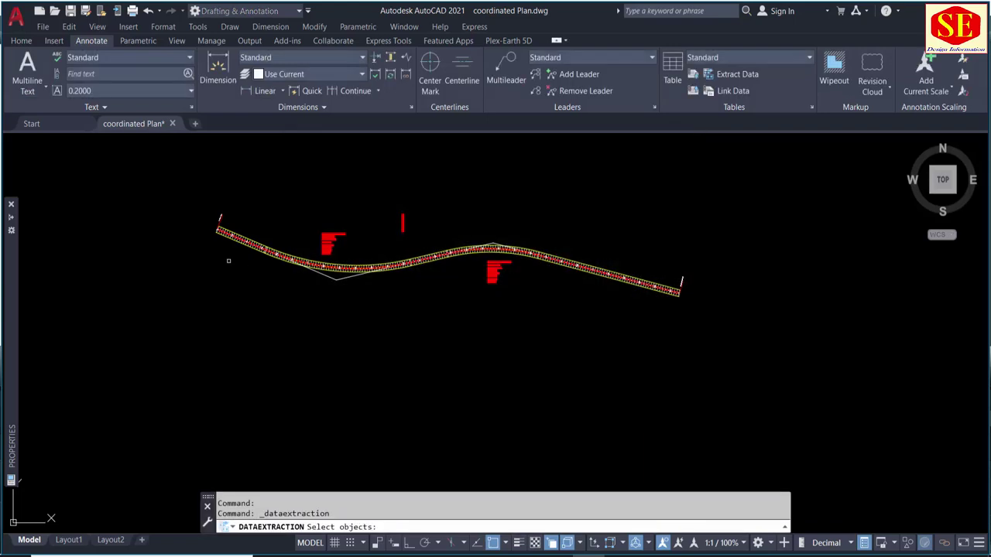
pyautogui.click(212, 209)
pyautogui.click(386, 299)
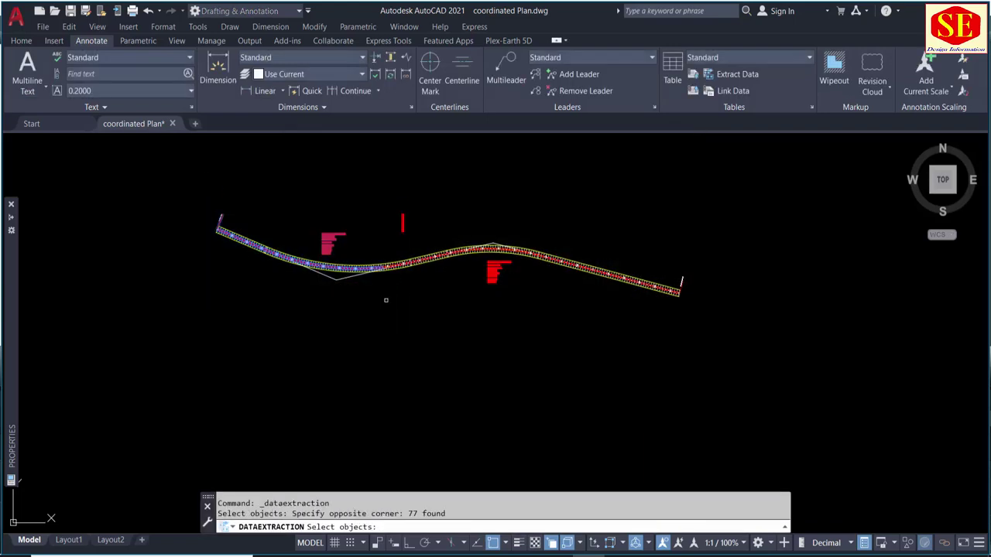
pyautogui.click(712, 247)
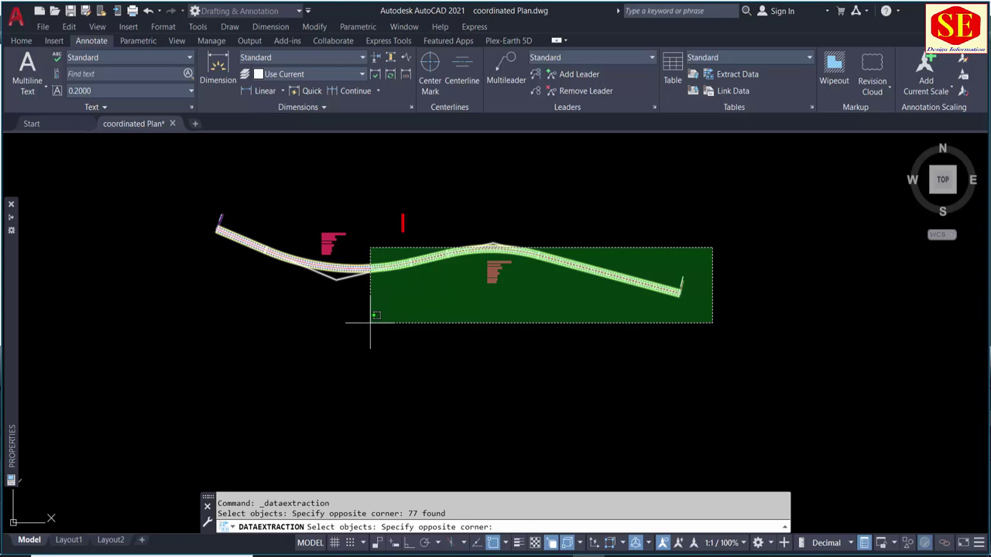
pyautogui.click(346, 348)
pyautogui.click(561, 238)
pyautogui.click(432, 333)
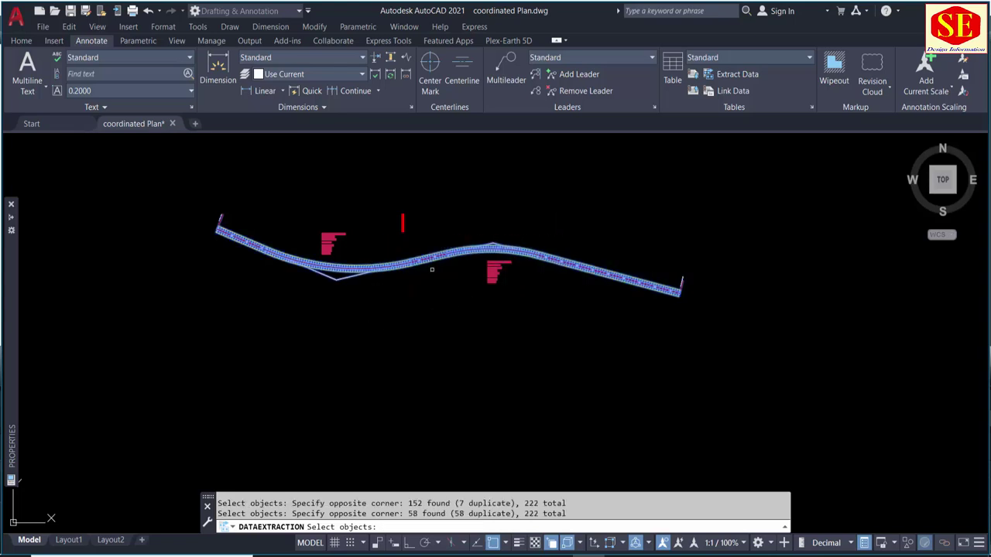
pyautogui.press('Return')
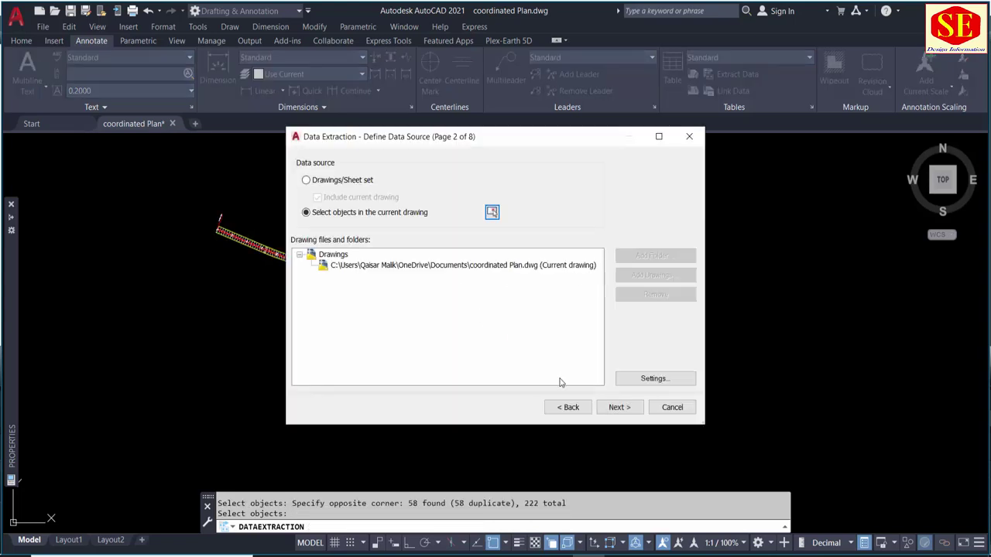
# Step: Restrict the object types to Point only, excluding Polyline, MText and Line
pyautogui.click(620, 407)
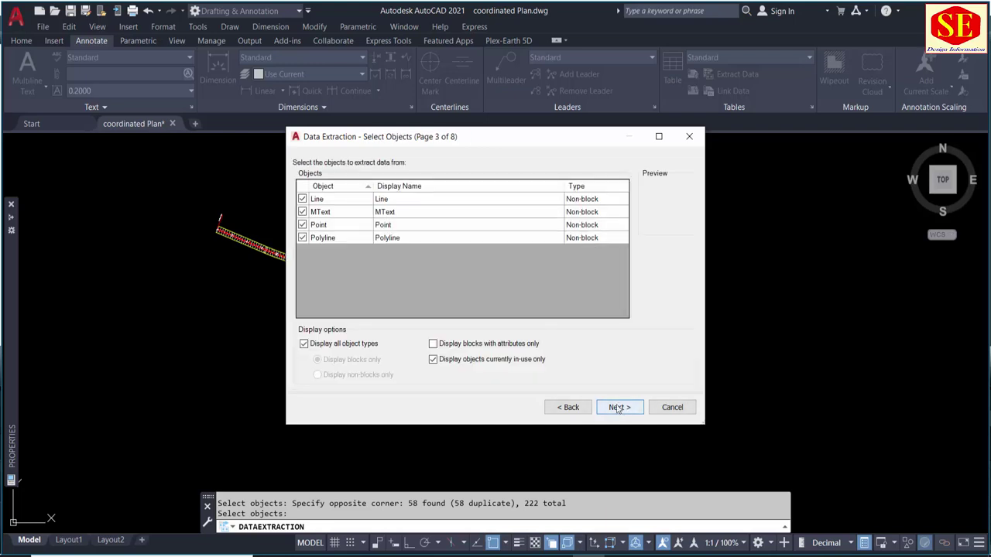
pyautogui.click(303, 238)
pyautogui.click(303, 212)
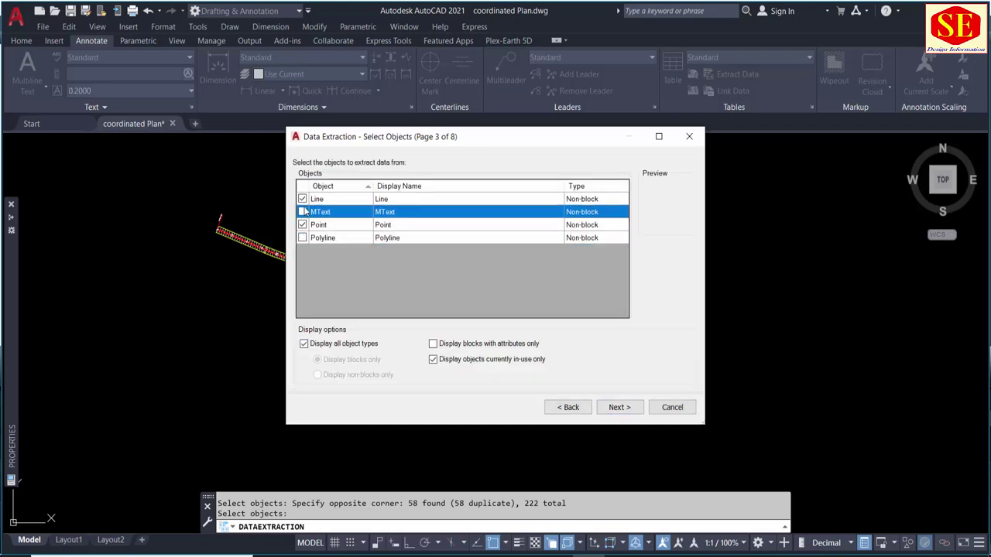
pyautogui.click(302, 199)
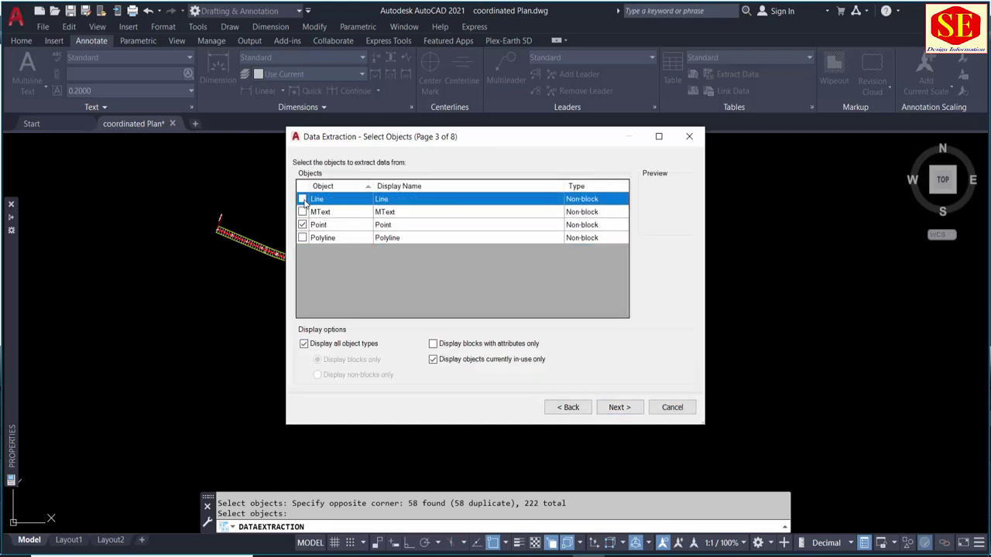
# Step: Filter the properties to Geometry only so Position X, Y, Z remain, then advance to output
pyautogui.click(619, 407)
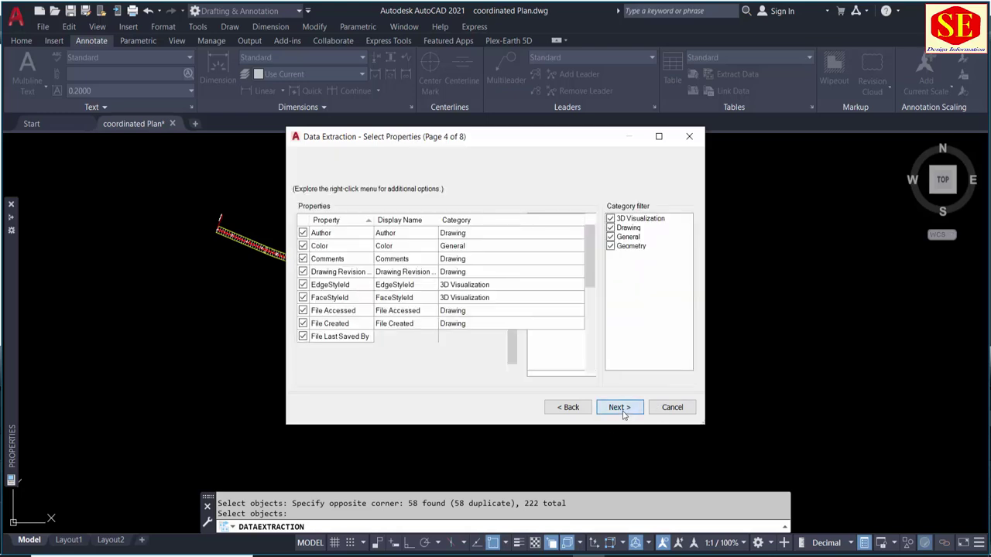
pyautogui.click(610, 218)
pyautogui.click(610, 227)
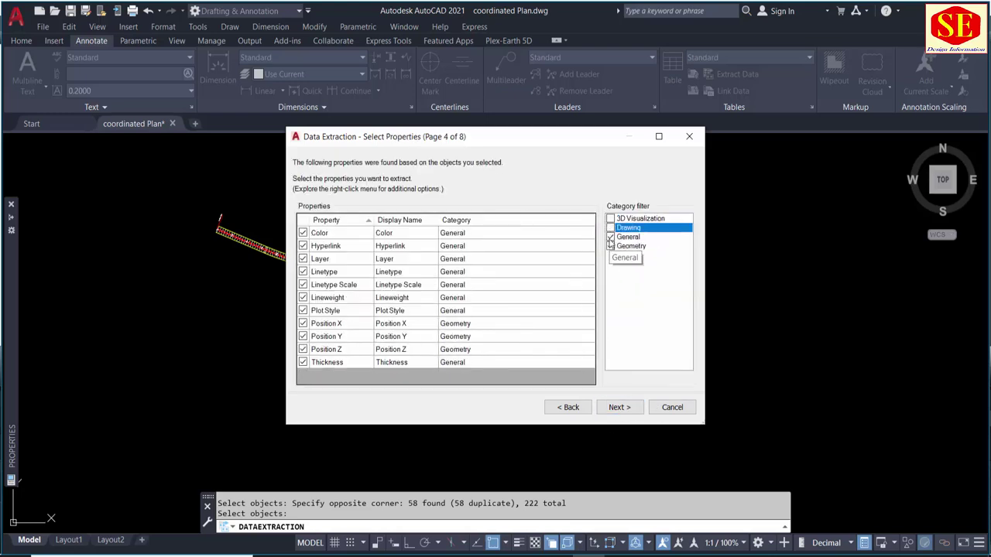
pyautogui.click(610, 236)
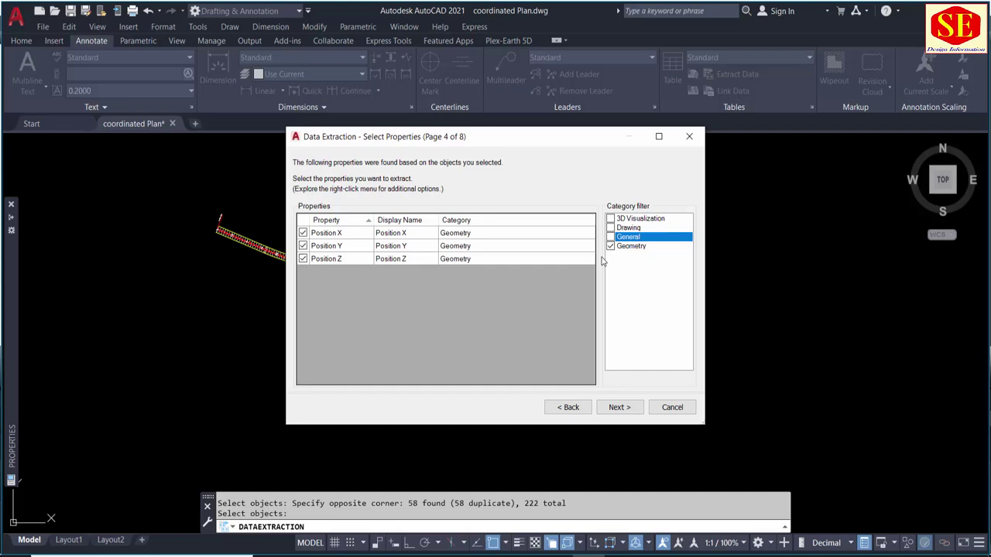
pyautogui.click(629, 408)
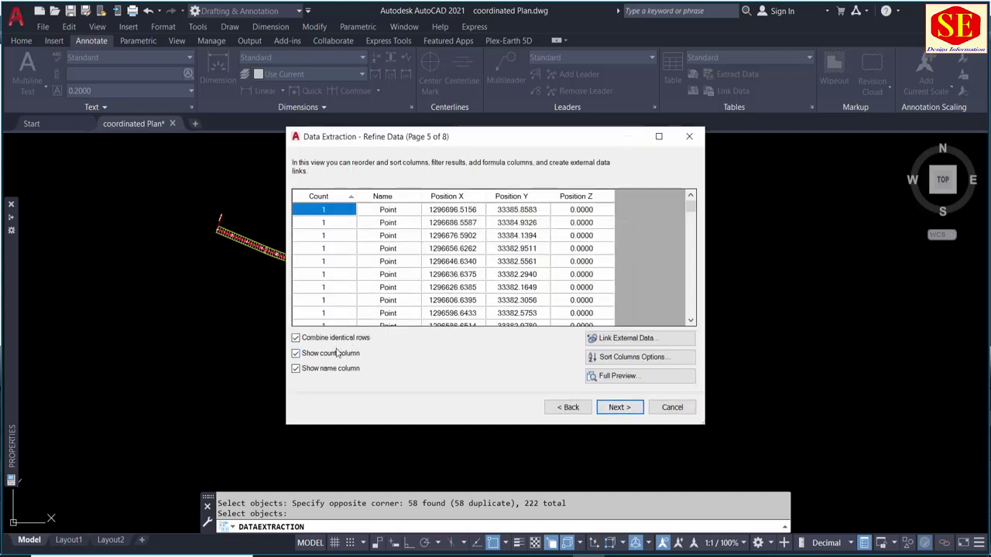
pyautogui.click(630, 409)
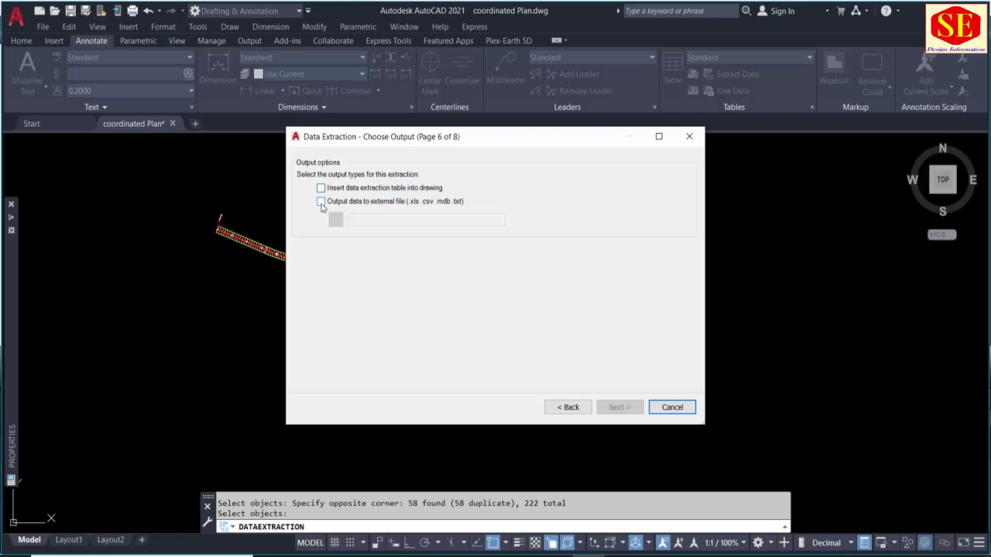
# Step: Write the extracted data to the external file coordinated Plan.xls on the Desktop
pyautogui.click(321, 202)
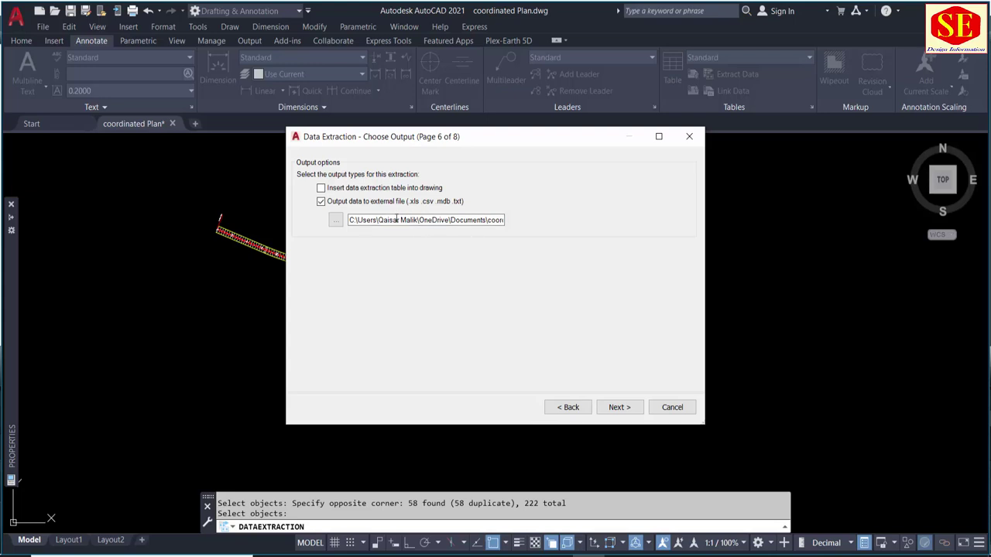
pyautogui.click(341, 222)
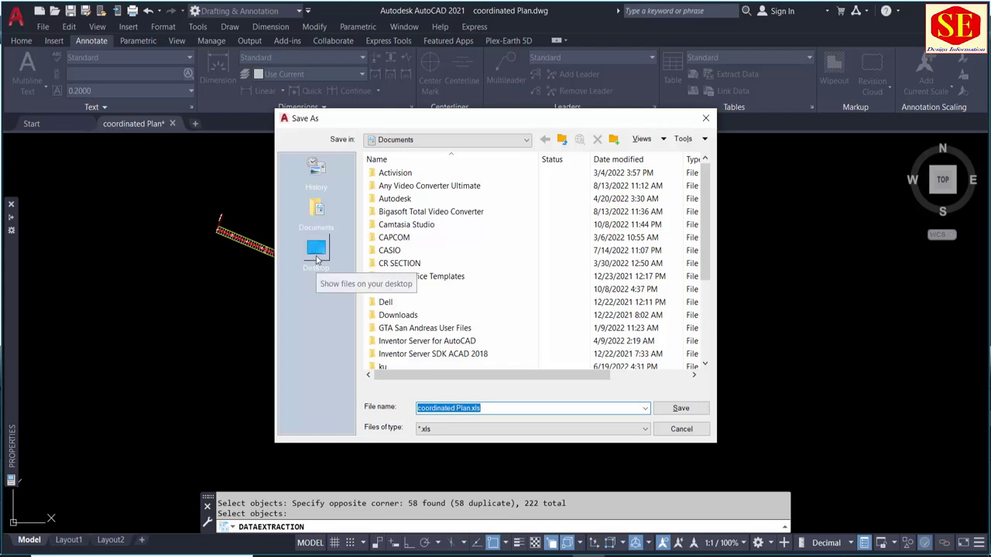
pyautogui.click(316, 259)
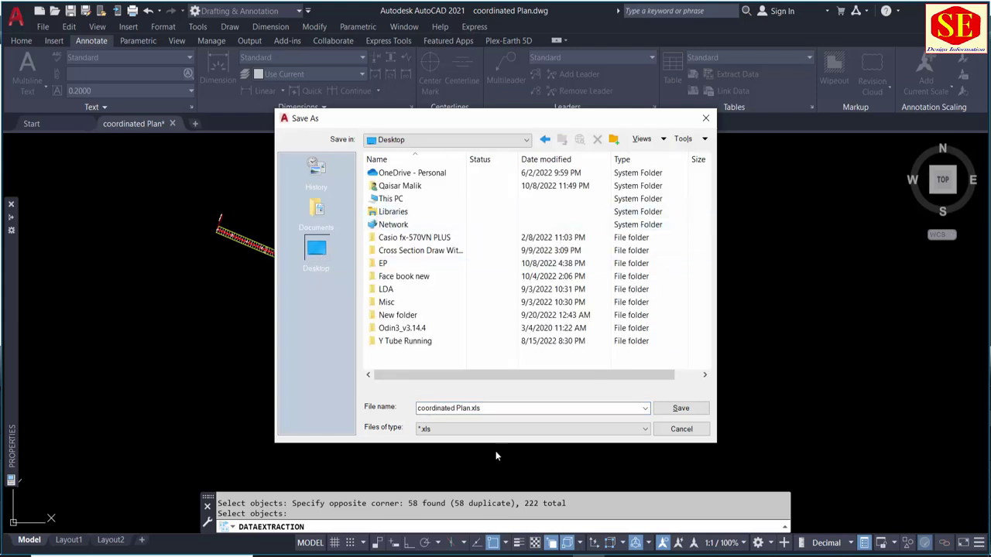
pyautogui.moveTo(482, 408); pyautogui.dragTo(418, 408)
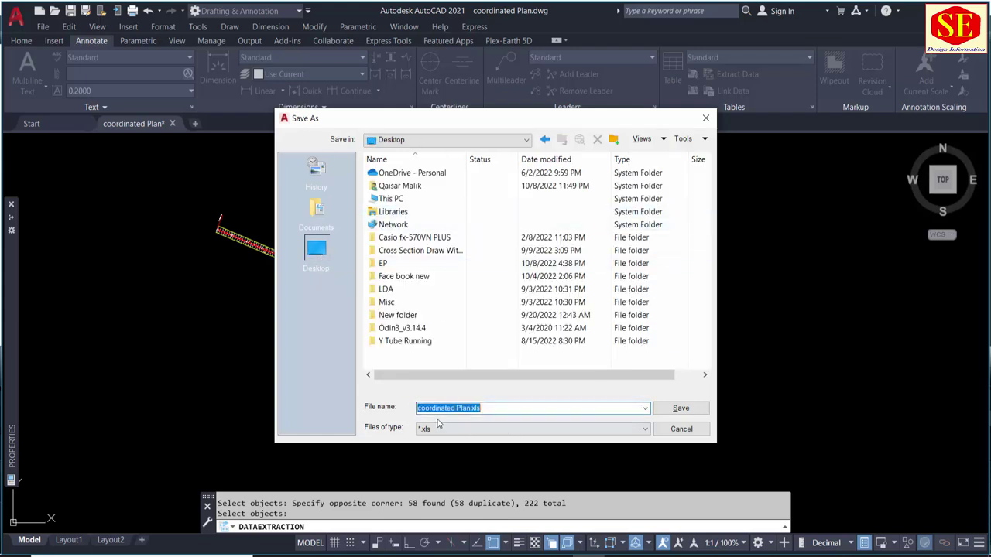
pyautogui.click(505, 408)
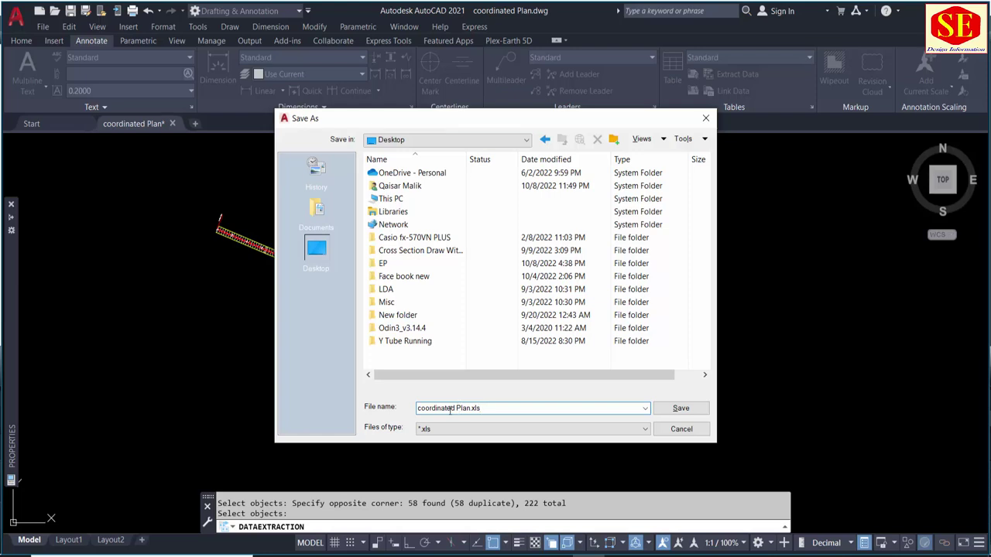
pyautogui.click(675, 411)
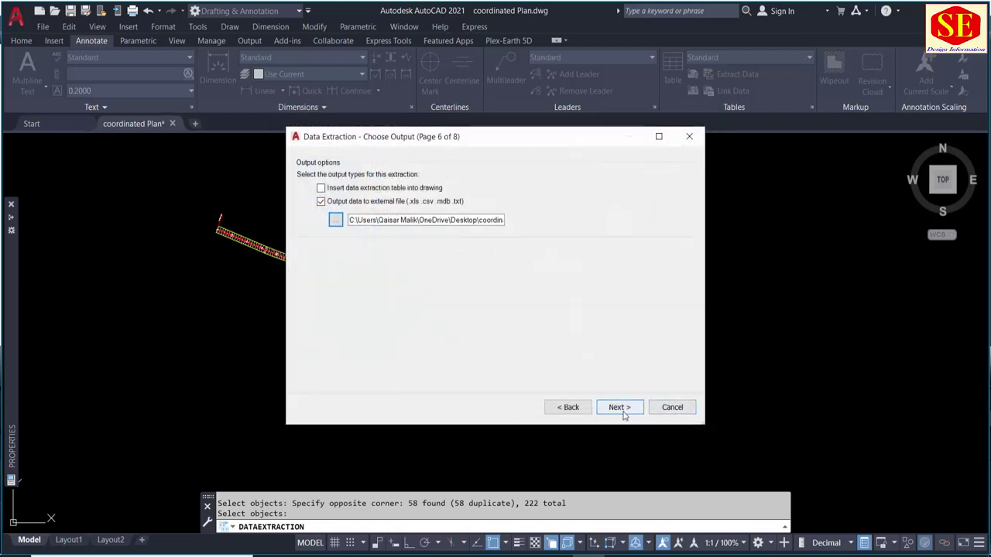
pyautogui.click(624, 411)
# Step: Finish the extraction and open coordinated Plan.xls from the Desktop in Excel
pyautogui.click(623, 410)
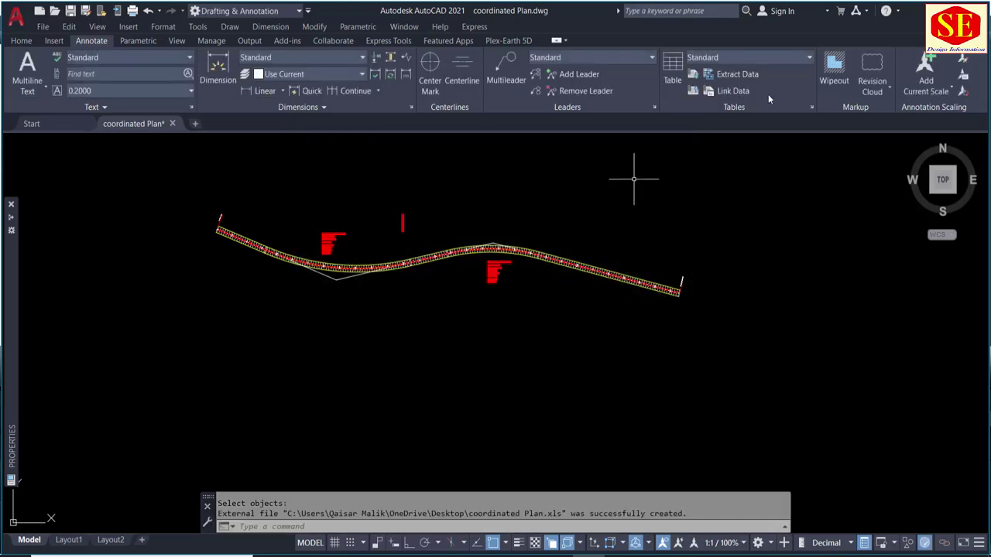
pyautogui.scroll(3, 383, 227)
pyautogui.scroll(4, 493, 213)
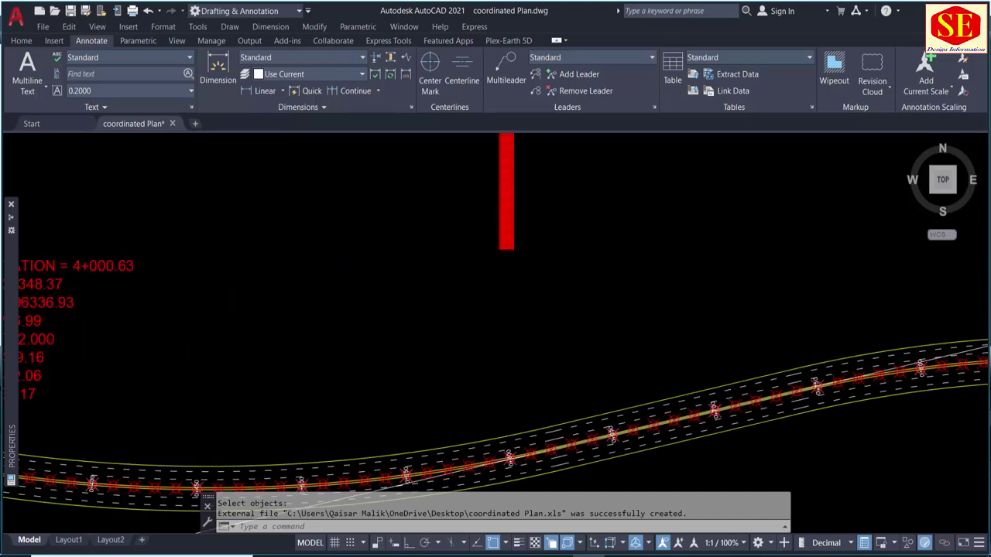
pyautogui.scroll(2, 491, 173)
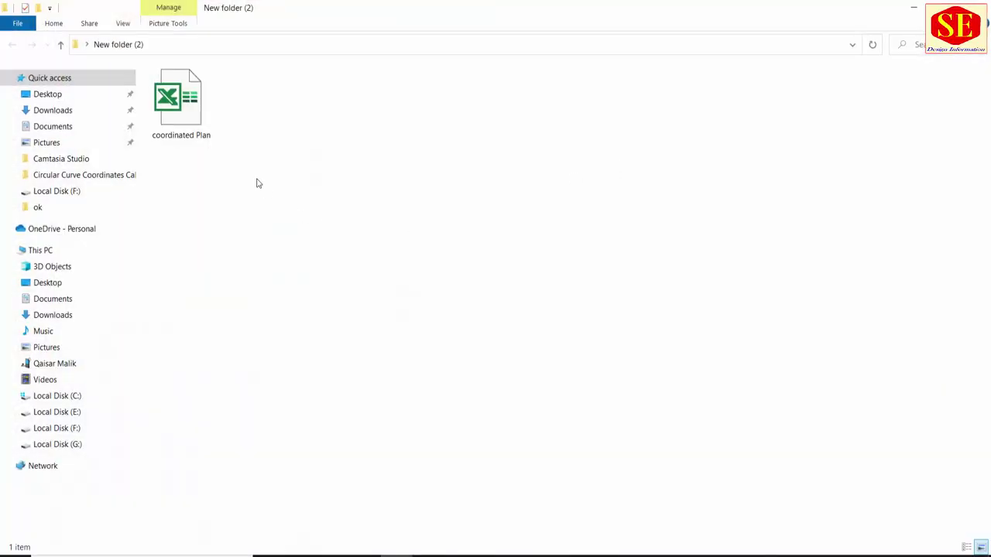
pyautogui.click(182, 116)
pyautogui.doubleClick(183, 116)
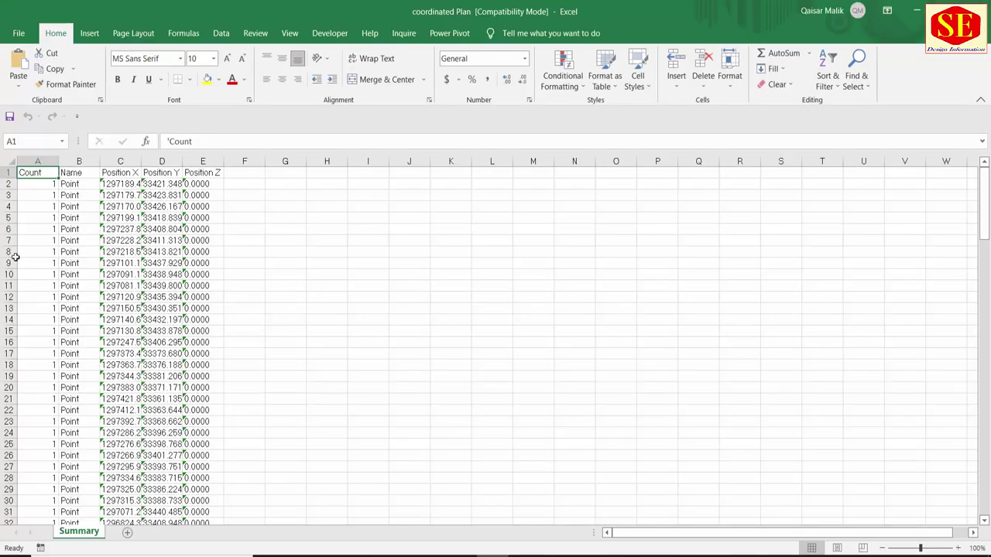
# Step: Select the Position X, Y, Z values in cells C2:E148
pyautogui.scroll(-17, 101, 338)
pyautogui.moveTo(982, 324); pyautogui.dragTo(973, 507)
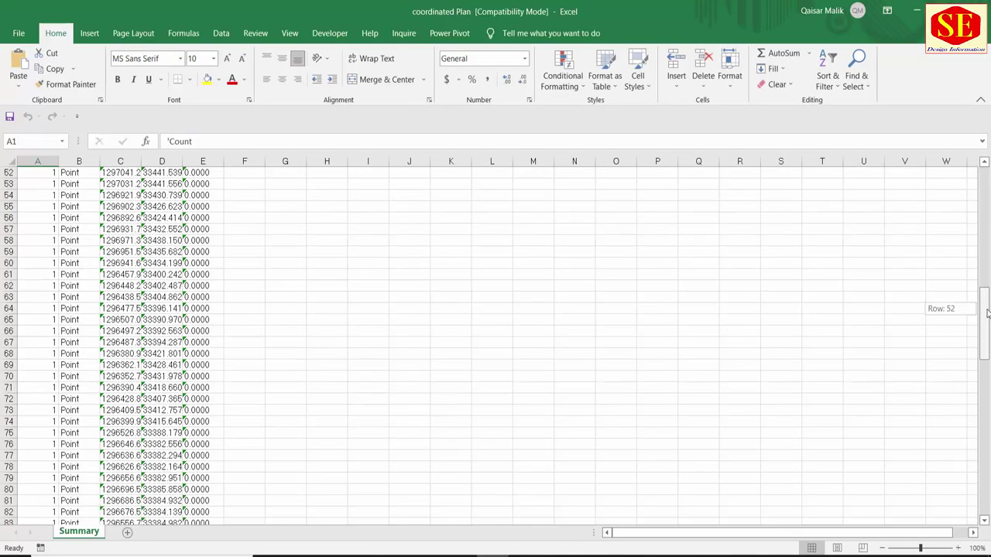
pyautogui.moveTo(974, 191); pyautogui.dragTo(976, 174)
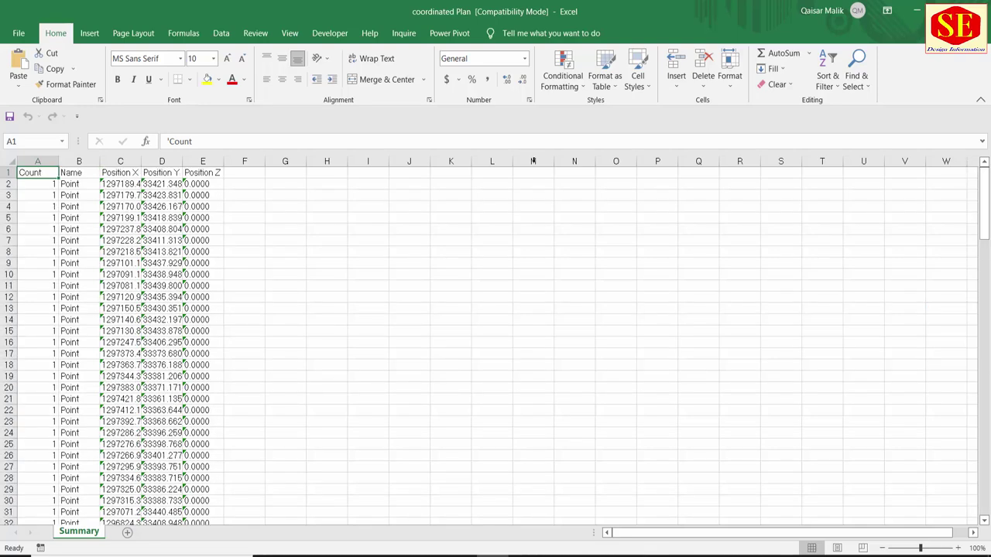
pyautogui.click(114, 183)
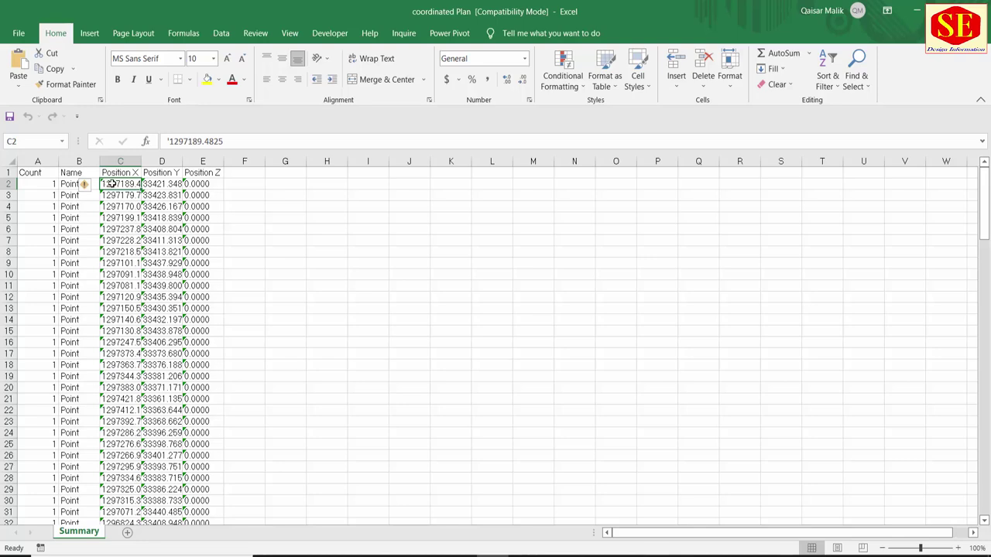
pyautogui.moveTo(110, 184); pyautogui.dragTo(218, 513)
pyautogui.scroll(6, 155, 310)
pyautogui.scroll(7, 126, 251)
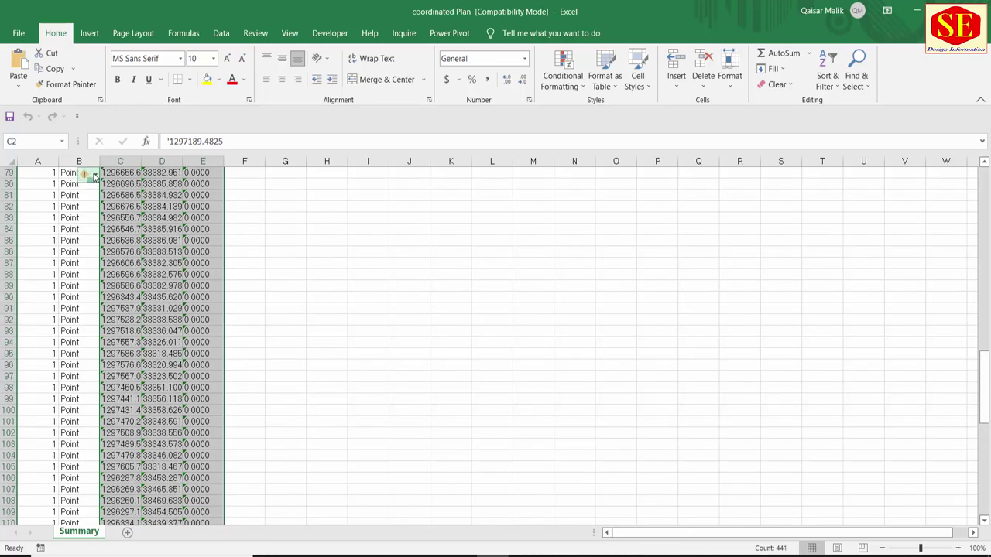
# Step: Convert the selected text coordinates to numbers with Convert to Number
pyautogui.click(93, 177)
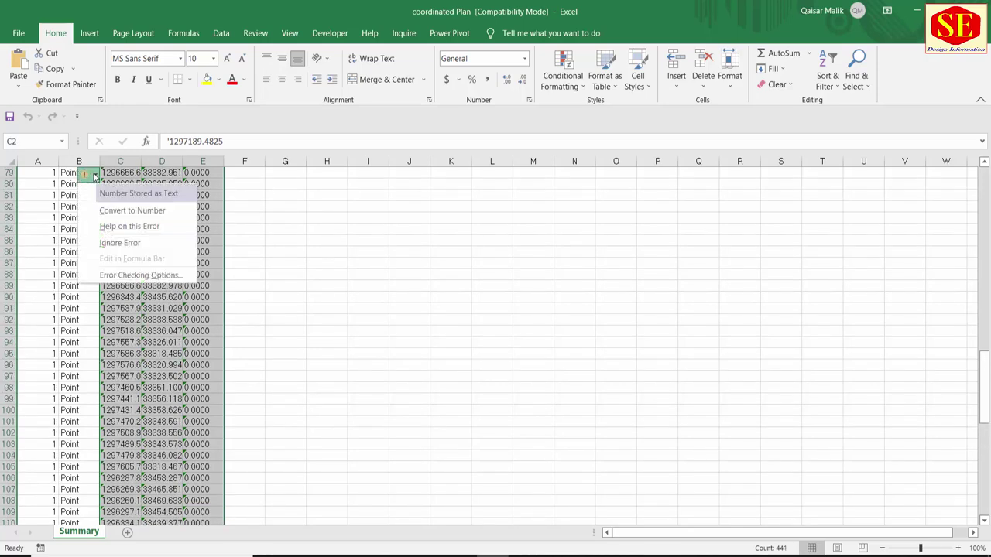
pyautogui.click(108, 213)
pyautogui.click(356, 276)
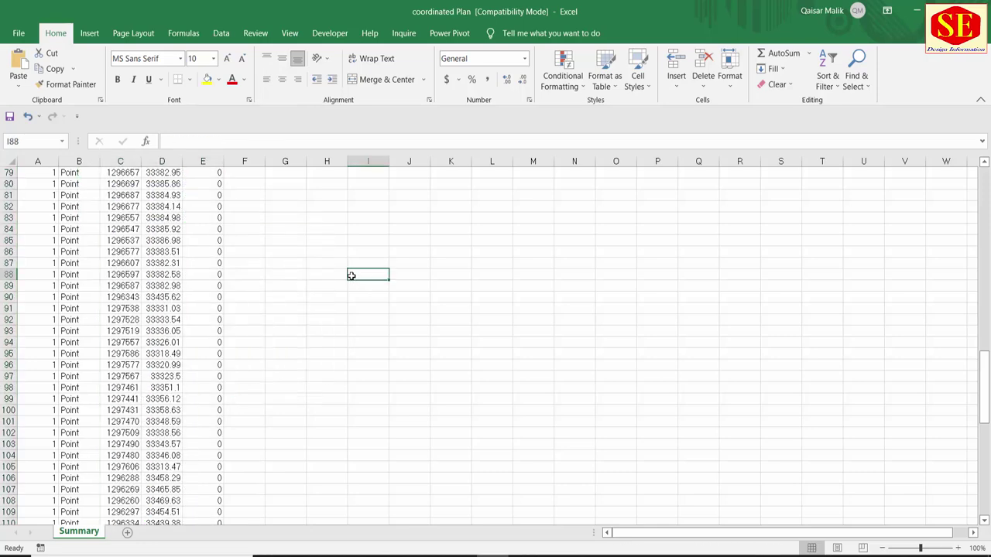
pyautogui.scroll(5, 356, 276)
pyautogui.scroll(6, 227, 281)
pyautogui.scroll(6, 220, 284)
pyautogui.scroll(3, 120, 256)
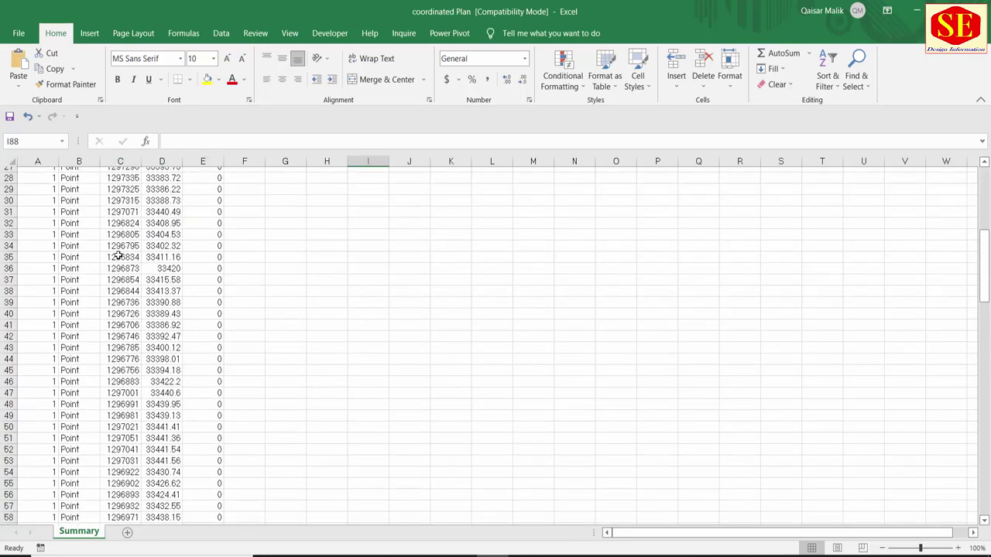
pyautogui.scroll(3, 119, 255)
pyautogui.scroll(3, 120, 255)
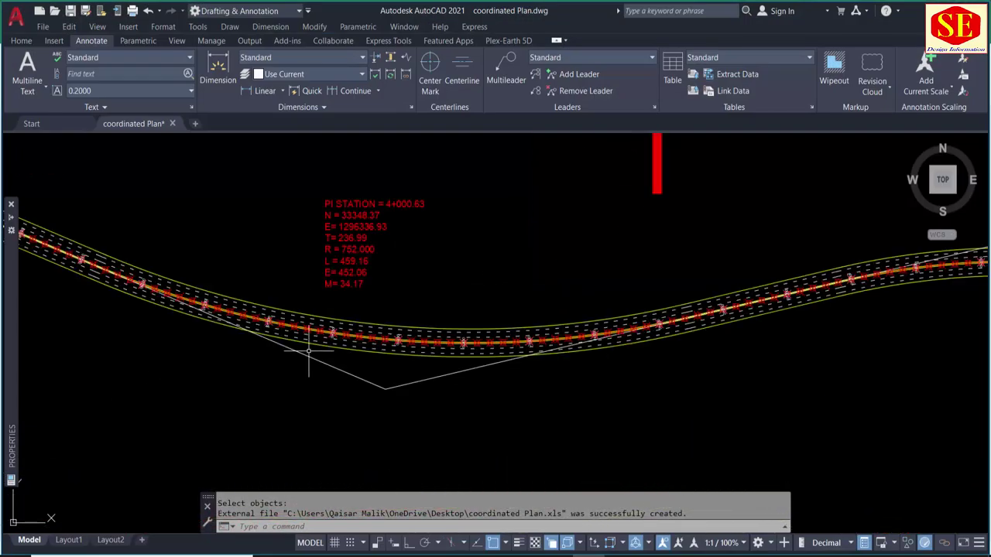
# Step: Pan and zoom along the alignment to inspect stations 0+200 to 0+350 and the PI curve note
pyautogui.moveTo(308, 353); pyautogui.dragTo(748, 343, button='middle')
pyautogui.scroll(5, 398, 188)
pyautogui.scroll(2, 203, 210)
pyautogui.scroll(-2, 240, 225)
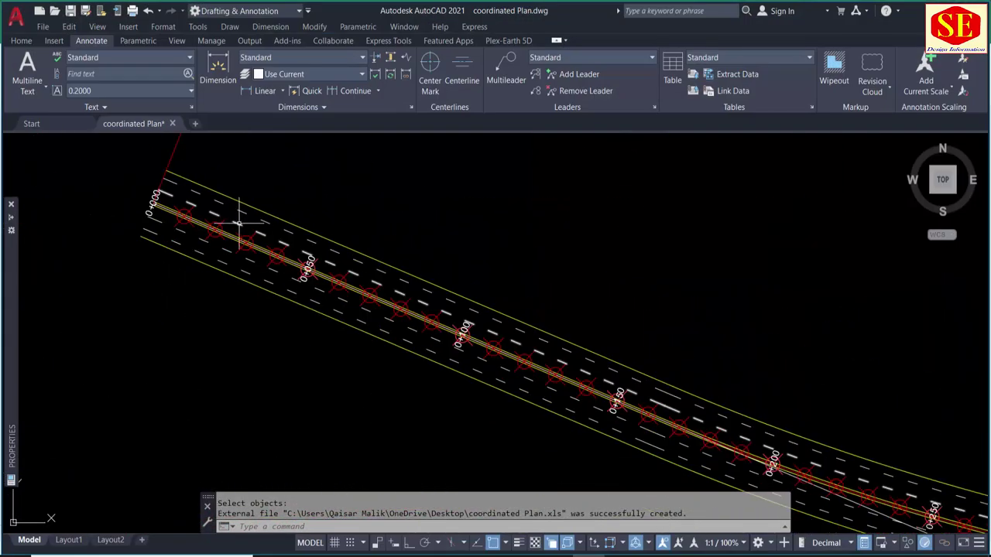
pyautogui.scroll(1, 294, 268)
pyautogui.scroll(4, 372, 268)
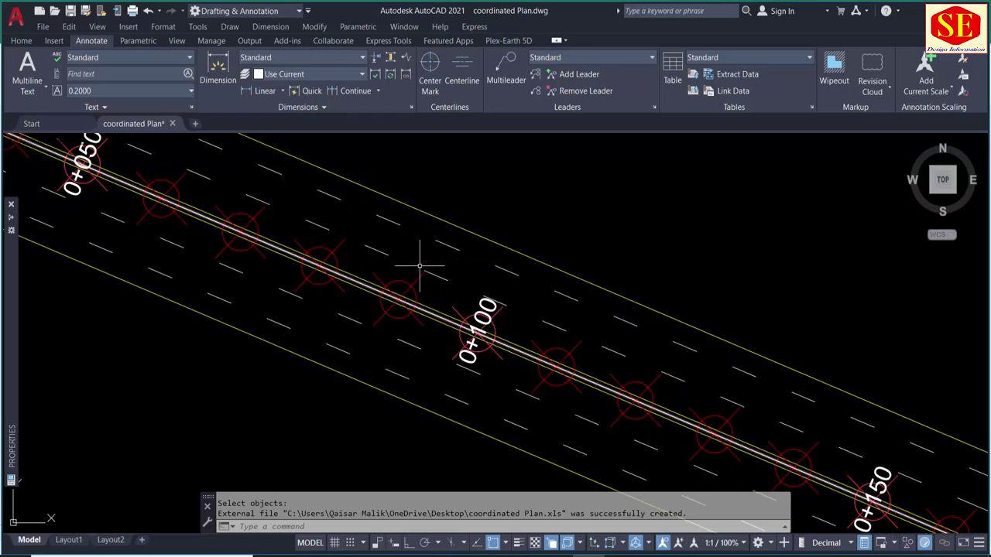
pyautogui.scroll(-3, 387, 232)
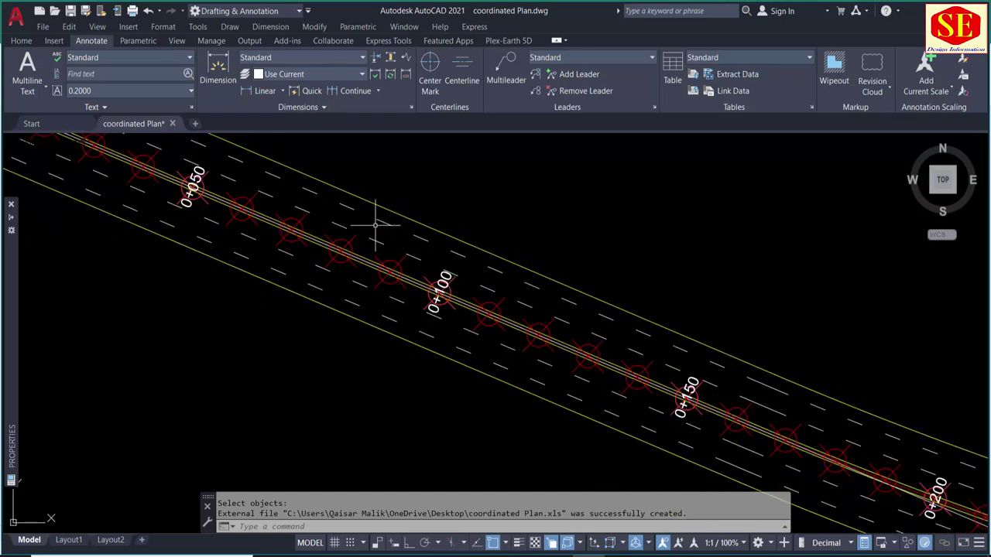
pyautogui.scroll(-3, 462, 192)
pyautogui.moveTo(514, 189); pyautogui.dragTo(305, 192, button='middle')
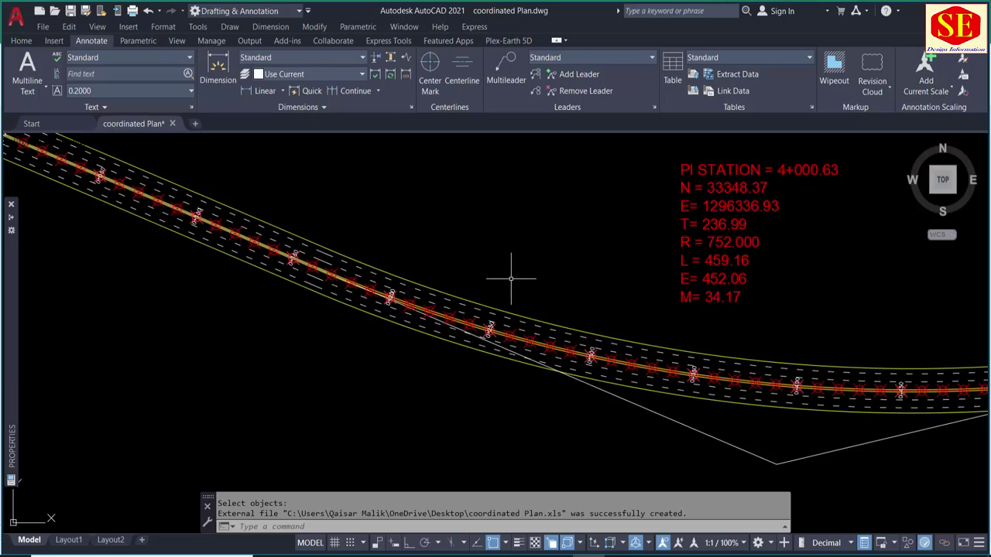
pyautogui.scroll(5, 522, 345)
pyautogui.scroll(-3, 513, 333)
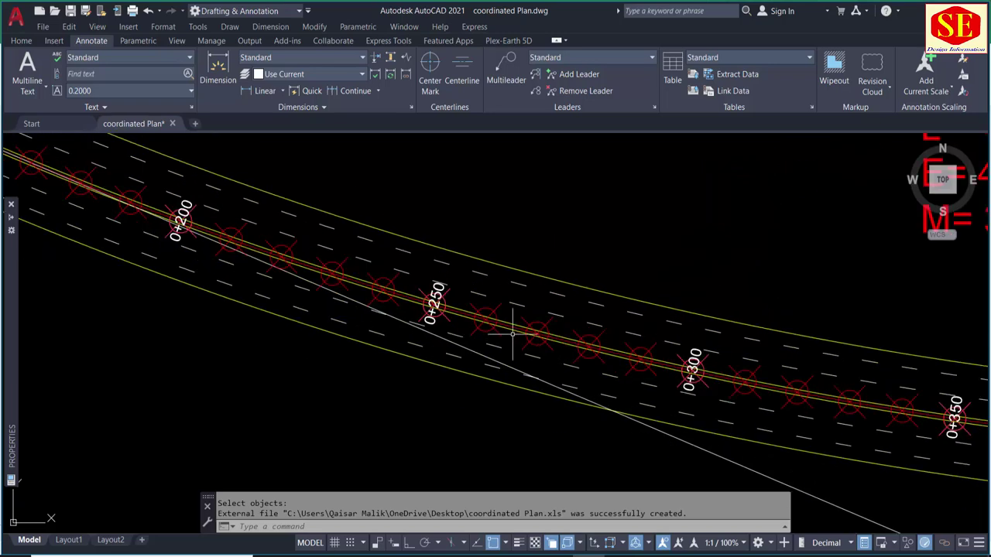
# Step: Quick Select all 147 Point objects using Object type Point and Select All
pyautogui.rightClick(503, 195)
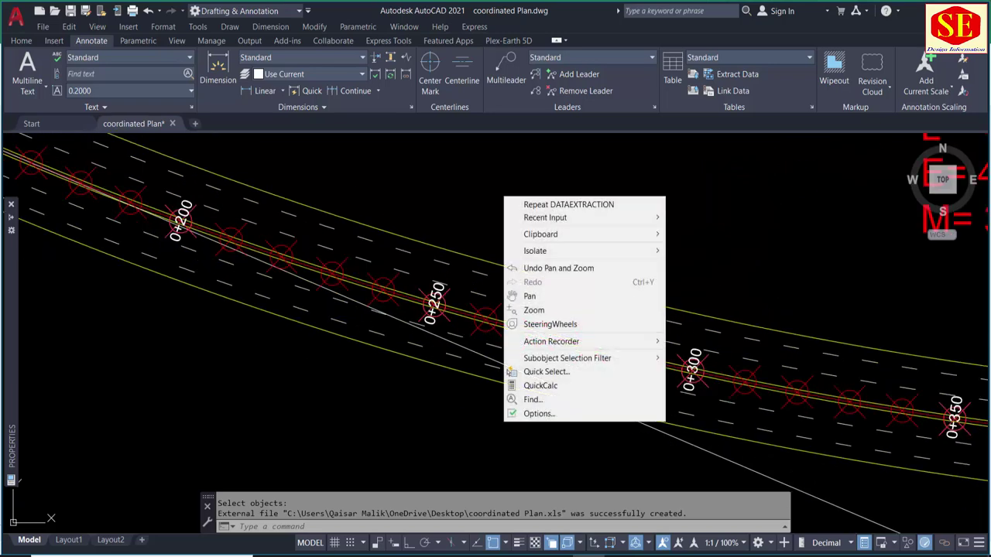
pyautogui.click(560, 372)
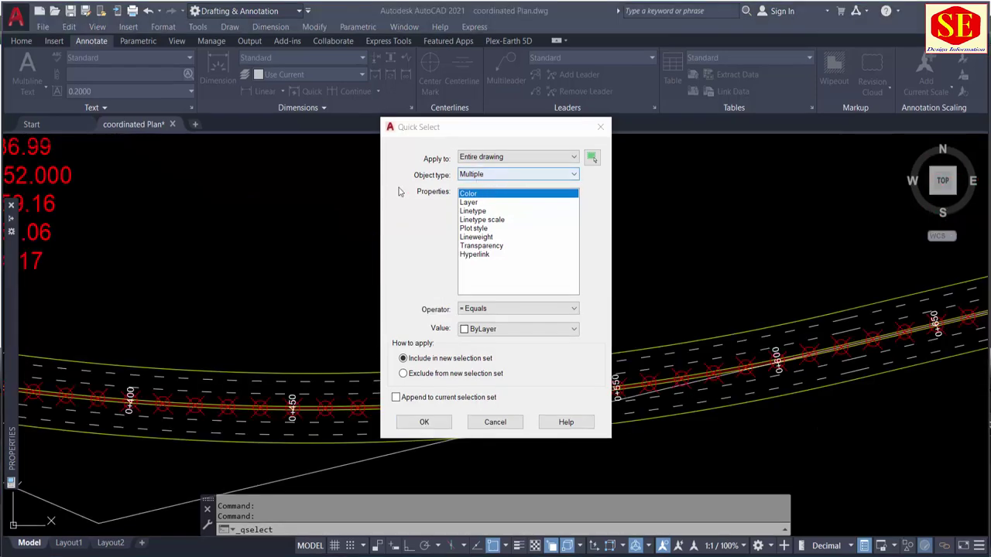
pyautogui.click(498, 177)
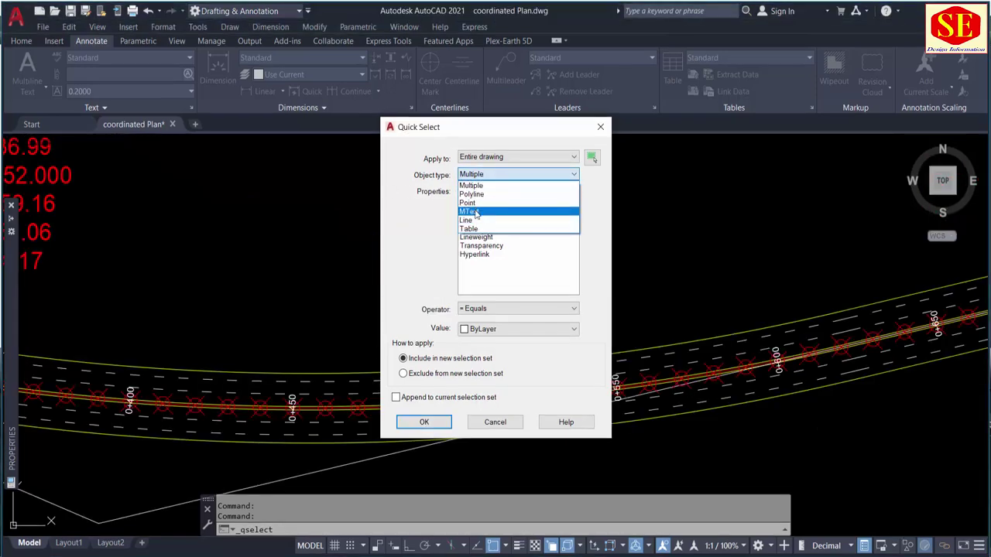
pyautogui.click(475, 204)
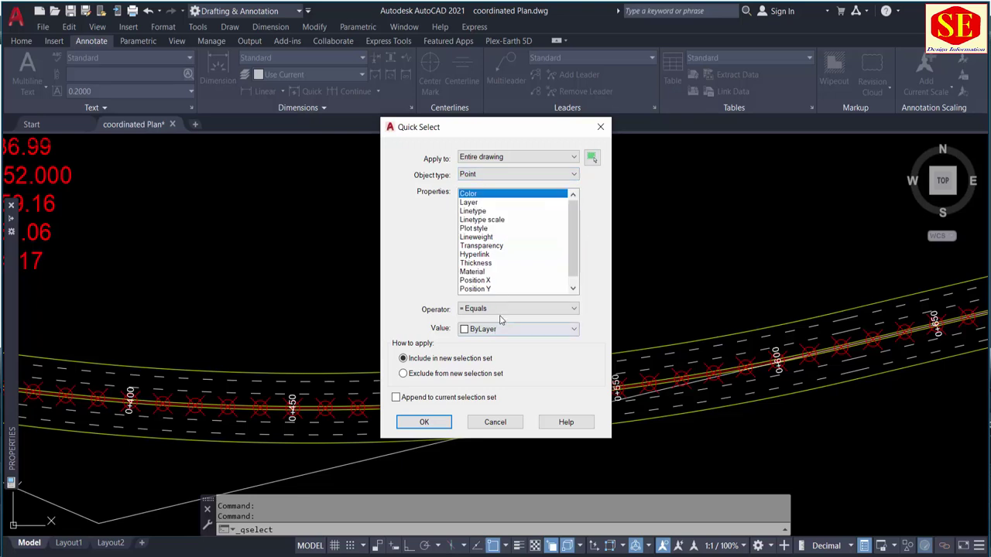
pyautogui.click(536, 316)
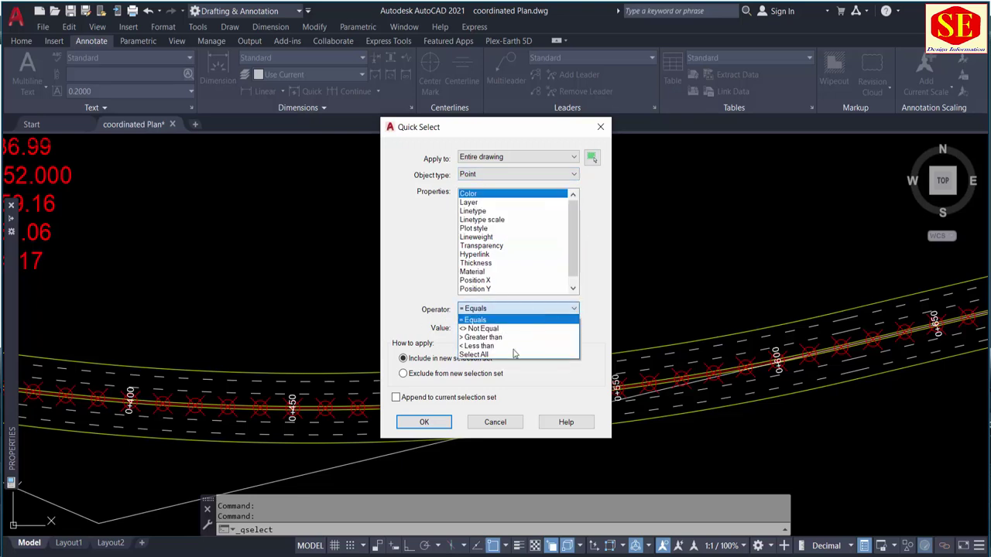
pyautogui.click(500, 359)
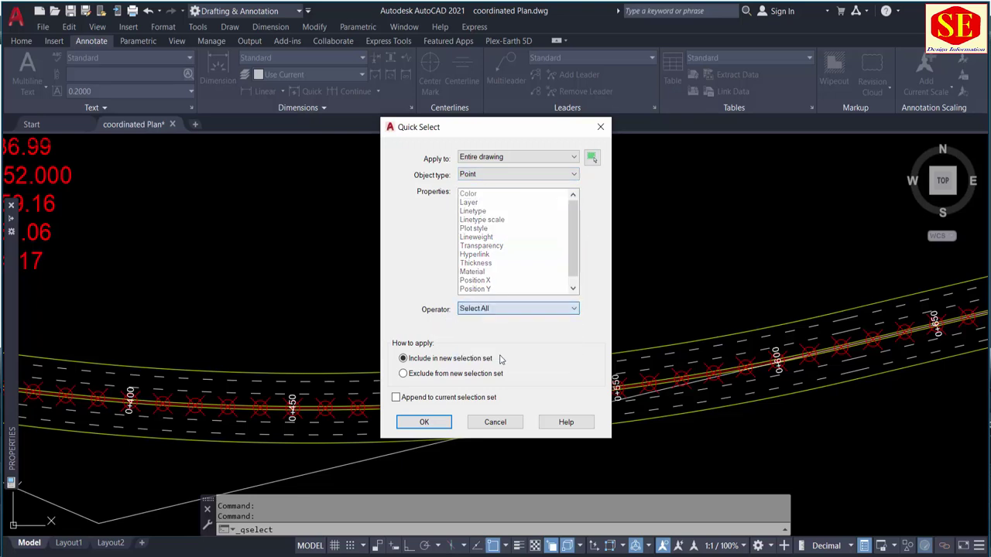
pyautogui.click(424, 422)
# Step: Erase the selected points with E, leaving clean chainage labels from 0+000
pyautogui.scroll(-5, 524, 248)
pyautogui.moveTo(774, 287); pyautogui.dragTo(497, 289, button='middle')
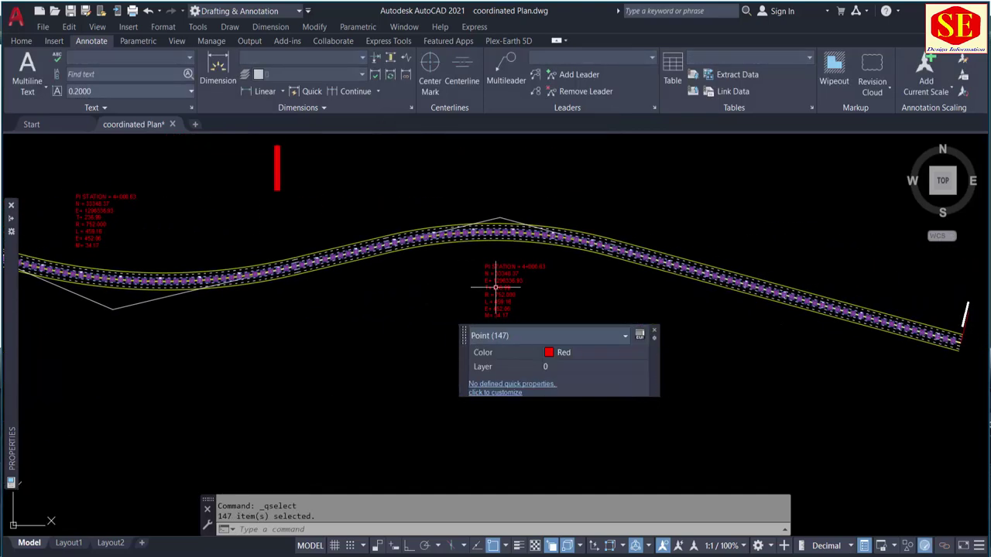
pyautogui.scroll(3, 801, 335)
pyautogui.scroll(2, 825, 335)
pyautogui.scroll(-1, 755, 266)
pyautogui.scroll(-2, 581, 214)
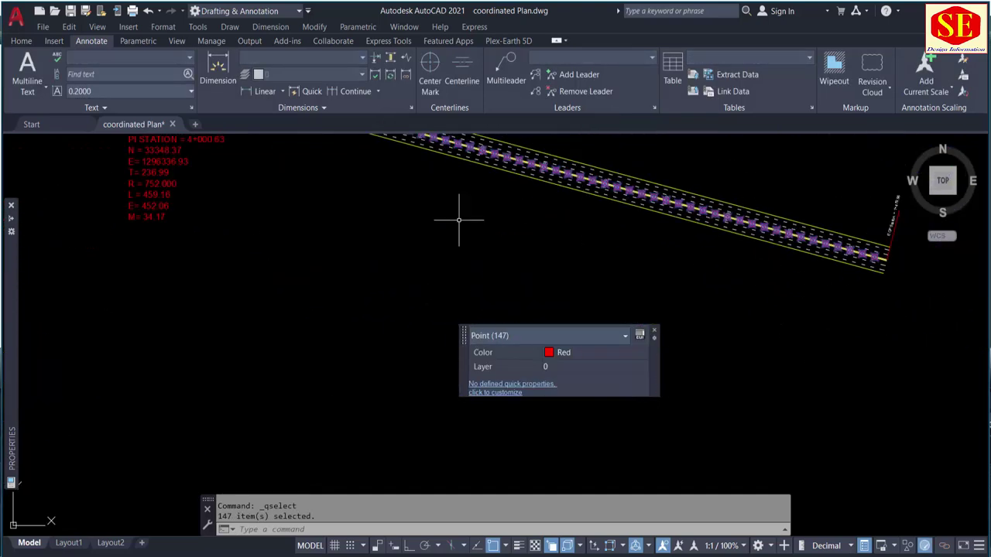
pyautogui.moveTo(458, 214)
pyautogui.mouseDown(button='middle')
pyautogui.moveTo(779, 332)
pyautogui.moveTo(722, 332)
pyautogui.mouseUp(button='middle')
pyautogui.write('e')
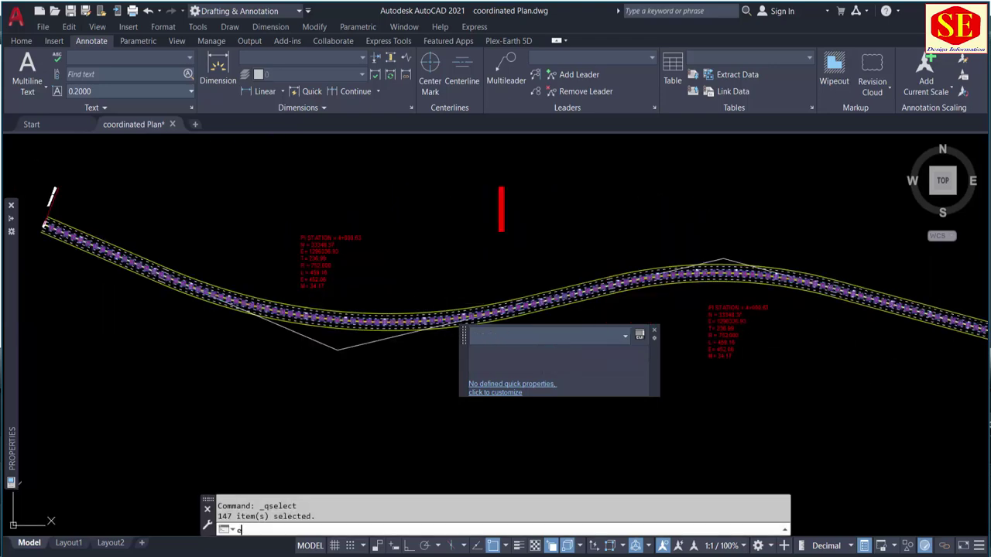
pyautogui.press('Return')
pyautogui.scroll(3, 483, 329)
pyautogui.scroll(-2, 655, 328)
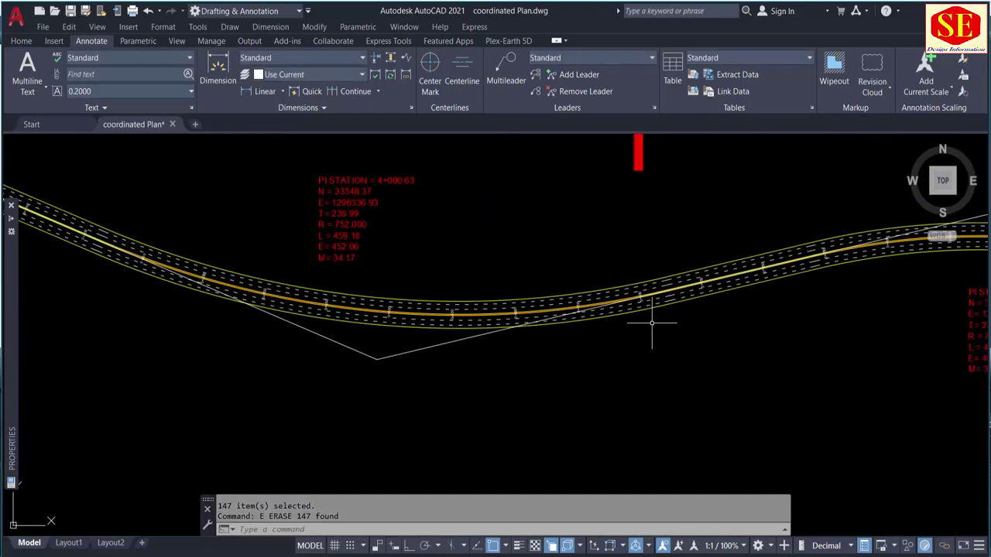
pyautogui.scroll(-2, 501, 360)
pyautogui.scroll(3, 174, 224)
pyautogui.moveTo(174, 225); pyautogui.dragTo(267, 314, button='middle')
pyautogui.scroll(4, 341, 276)
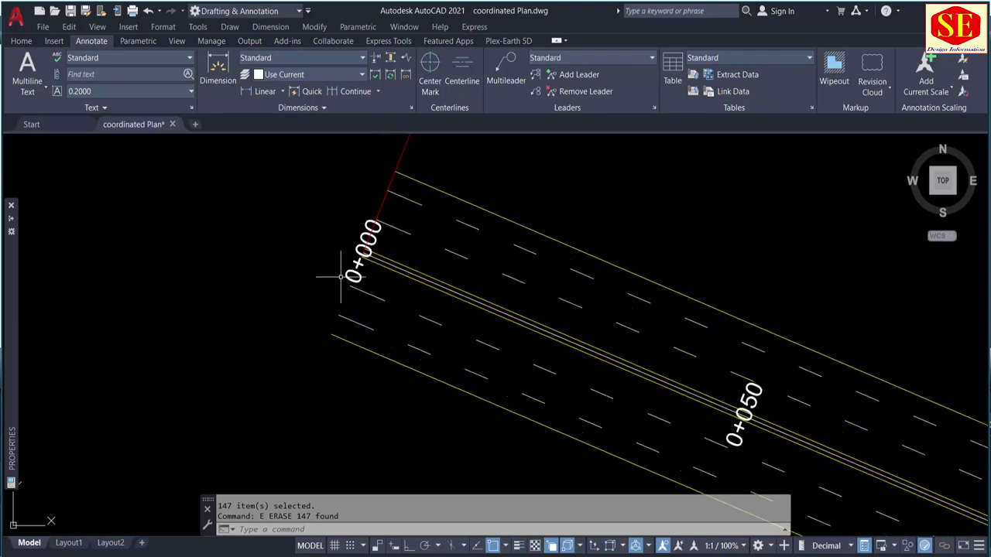
pyautogui.scroll(-2, 319, 235)
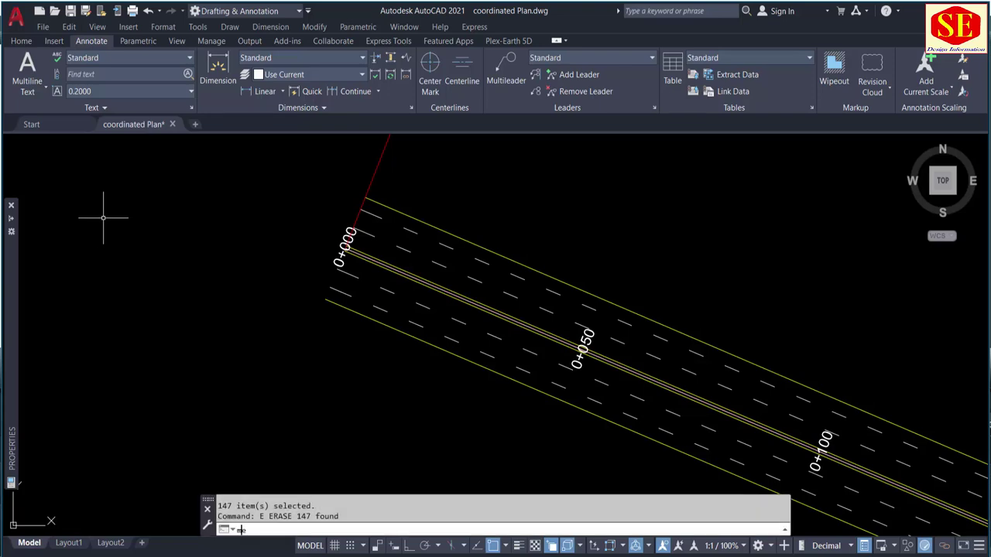
# Step: Measure the centerline polyline at 25-unit intervals, picking it via selection cycling
pyautogui.write('e')
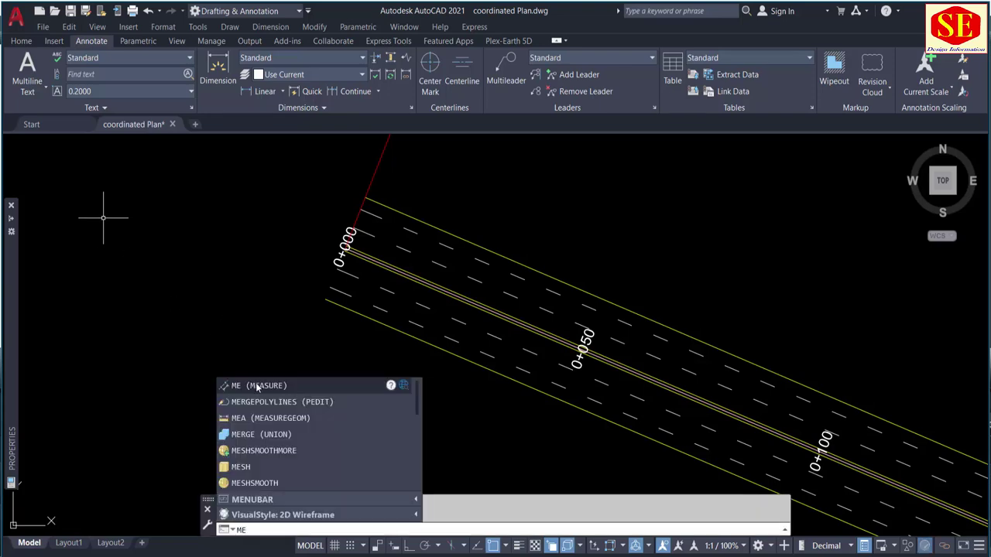
pyautogui.click(258, 386)
pyautogui.scroll(2, 372, 203)
pyautogui.scroll(2, 359, 225)
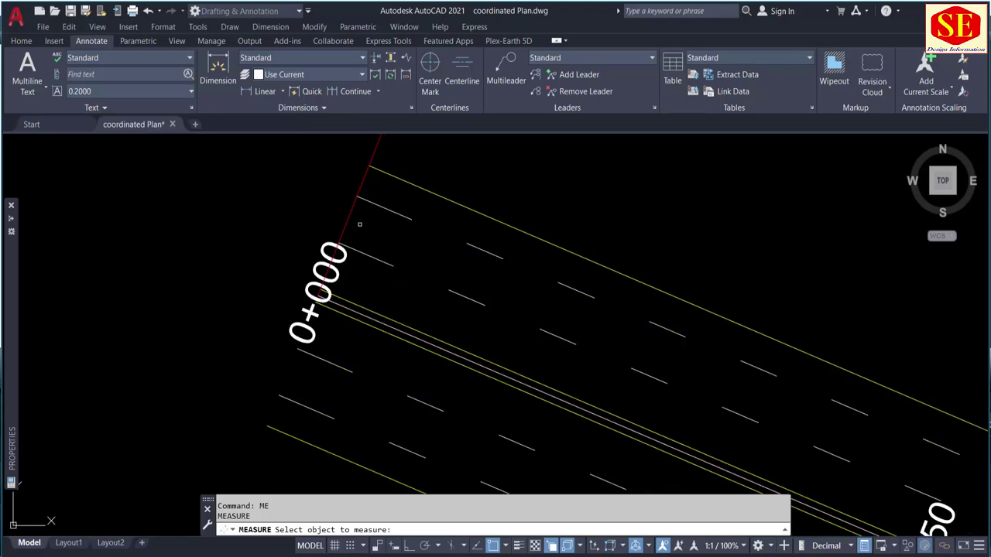
pyautogui.scroll(-3, 390, 290)
pyautogui.scroll(5, 367, 301)
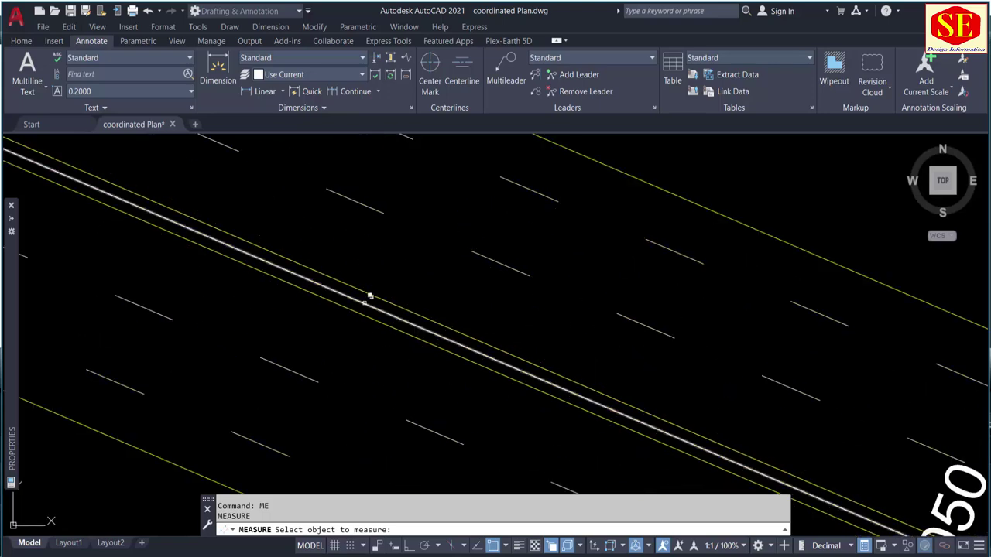
pyautogui.click(369, 297)
pyautogui.click(404, 368)
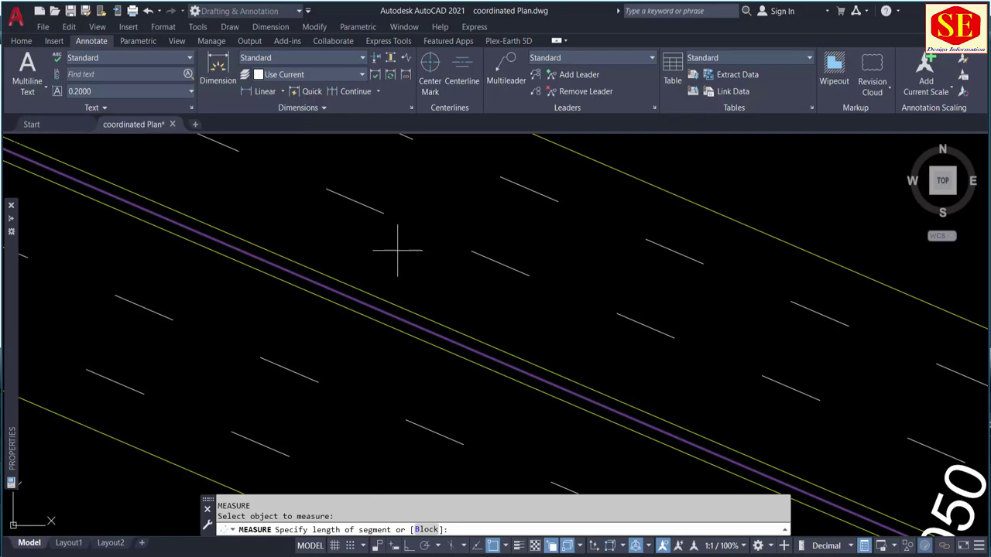
pyautogui.scroll(-3, 397, 249)
pyautogui.write('25')
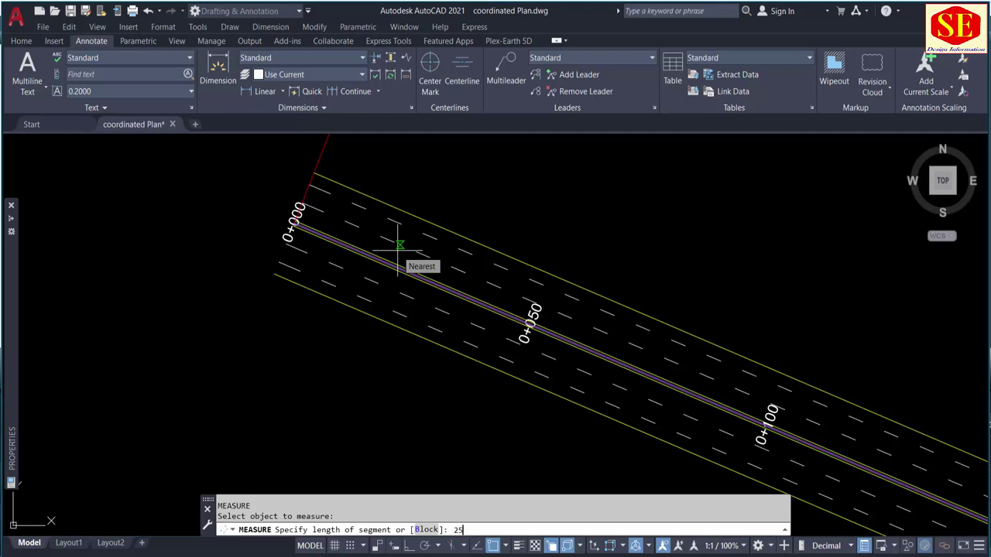
pyautogui.press('Return')
# Step: Check the new point markers along the road from 0+550 back to 0+000
pyautogui.scroll(2, 401, 261)
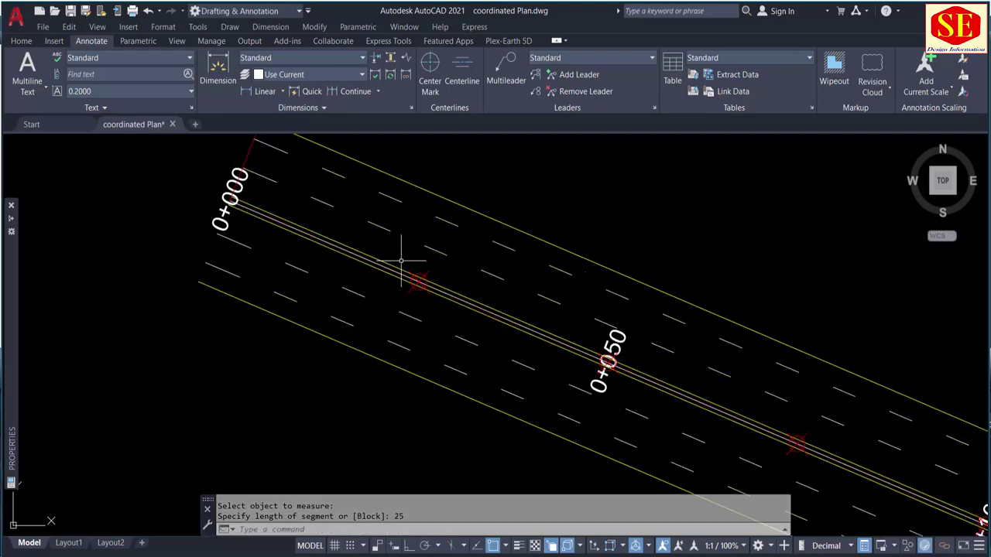
pyautogui.moveTo(702, 372)
pyautogui.mouseDown(button='middle')
pyautogui.moveTo(541, 232)
pyautogui.moveTo(719, 343)
pyautogui.moveTo(393, 221)
pyautogui.moveTo(642, 307)
pyautogui.moveTo(147, 157)
pyautogui.mouseUp(button='middle')
pyautogui.moveTo(665, 289); pyautogui.dragTo(450, 234, button='middle')
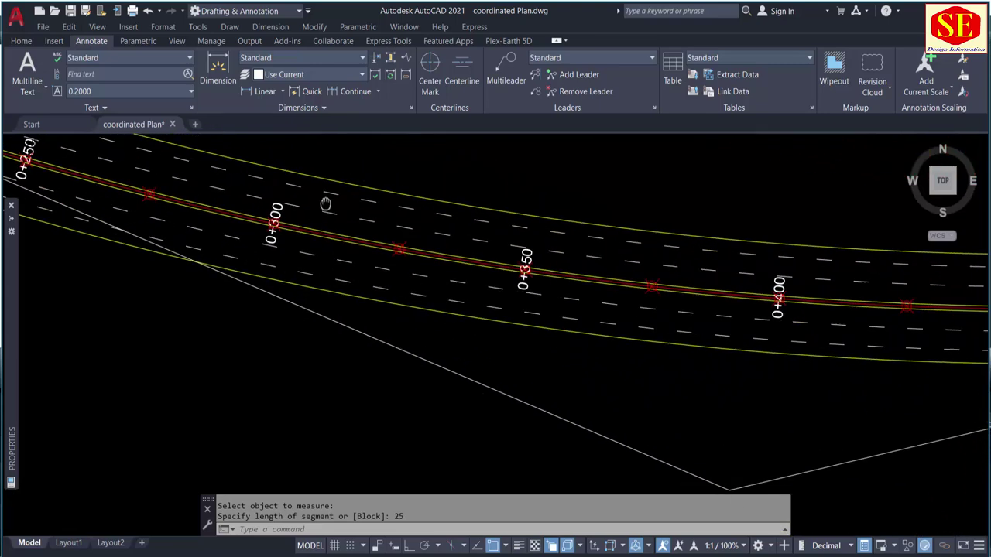
pyautogui.moveTo(196, 188); pyautogui.dragTo(254, 206, button='middle')
pyautogui.scroll(-2, 507, 268)
pyautogui.scroll(-2, 743, 276)
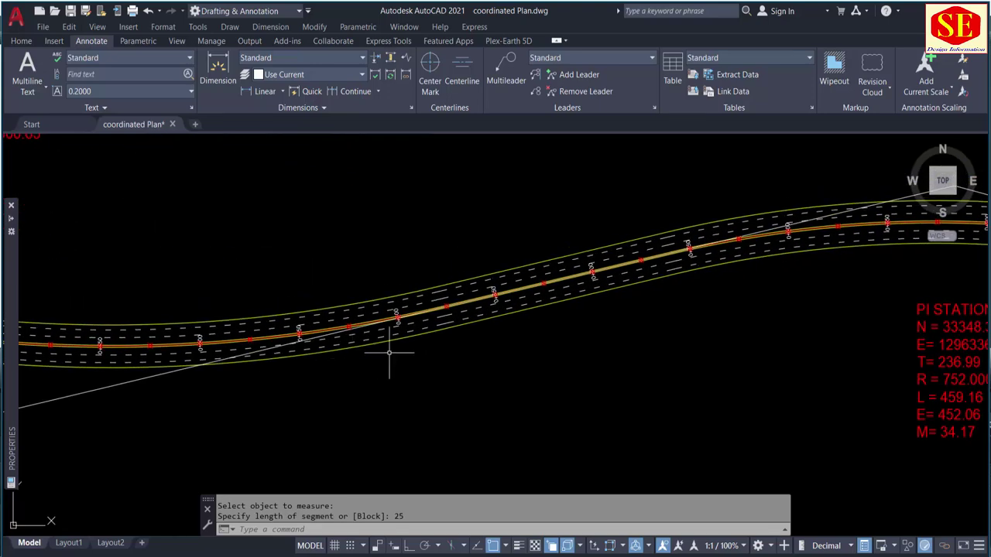
pyautogui.scroll(-2, 390, 347)
pyautogui.scroll(2, 809, 332)
pyautogui.moveTo(298, 344); pyautogui.dragTo(805, 345, button='middle')
pyautogui.scroll(2, 806, 345)
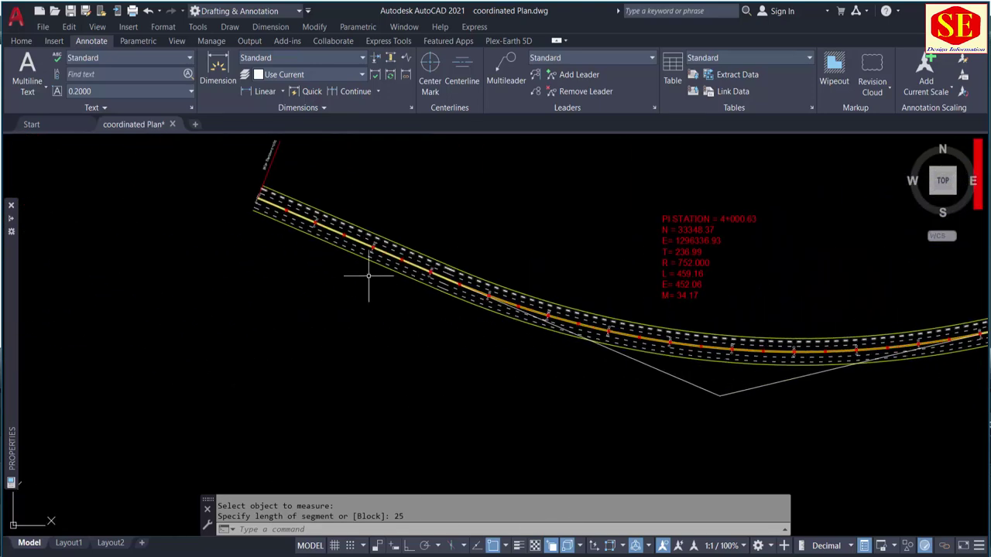
pyautogui.scroll(4, 283, 203)
pyautogui.moveTo(179, 174); pyautogui.dragTo(250, 279, button='middle')
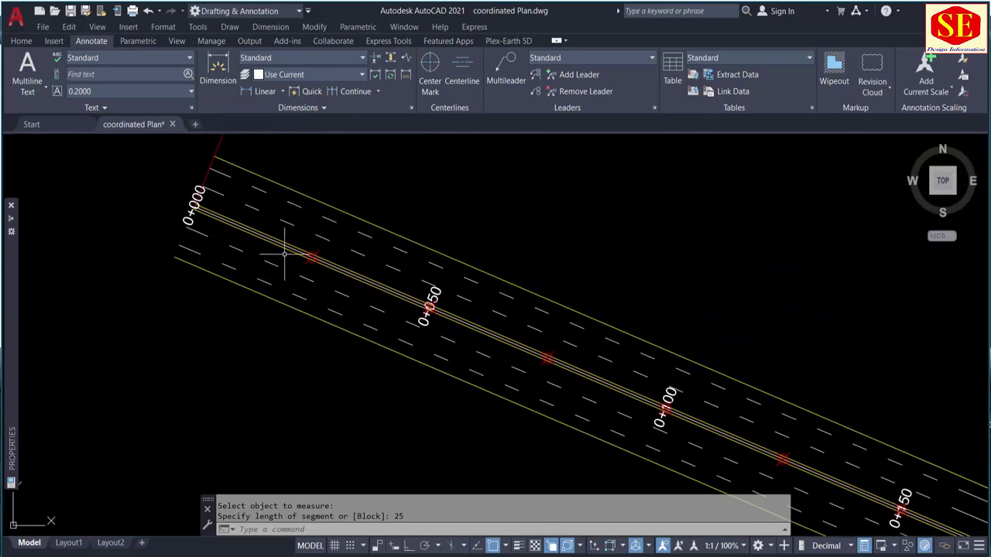
pyautogui.scroll(3, 304, 256)
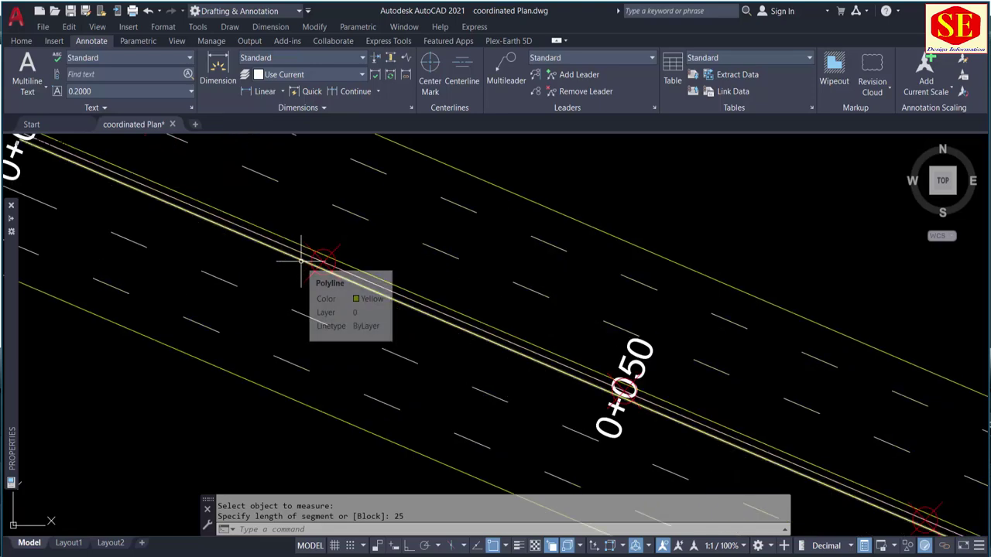
pyautogui.scroll(-3, 314, 246)
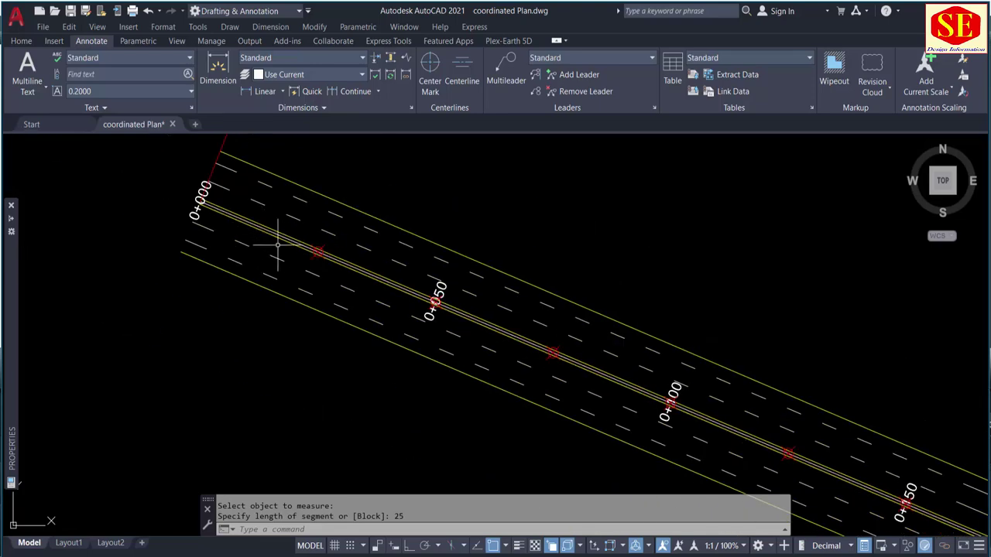
pyautogui.scroll(4, 274, 250)
pyautogui.scroll(-2, 426, 271)
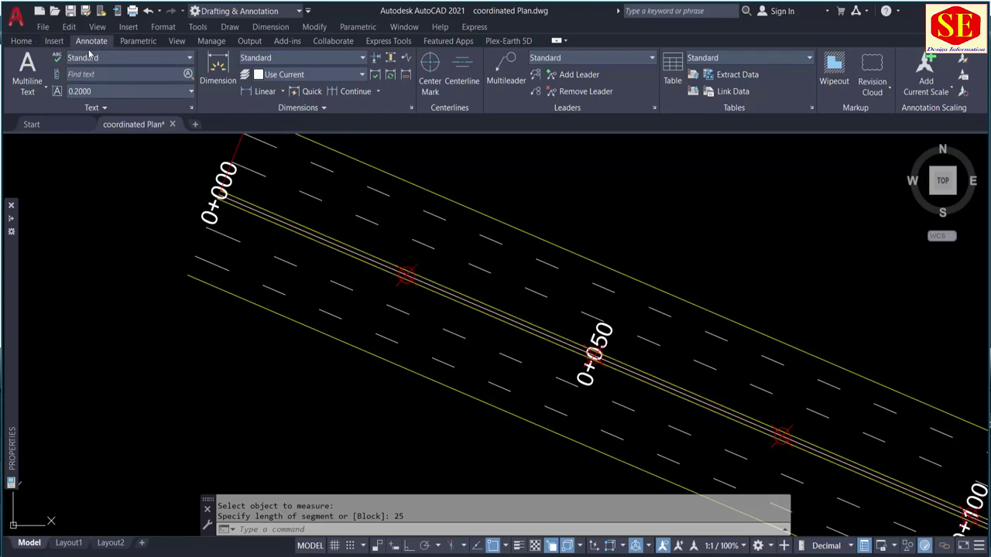
pyautogui.click(24, 41)
pyautogui.click(90, 47)
# Step: Start a new data extraction and save its settings file as 'x'
pyautogui.click(726, 77)
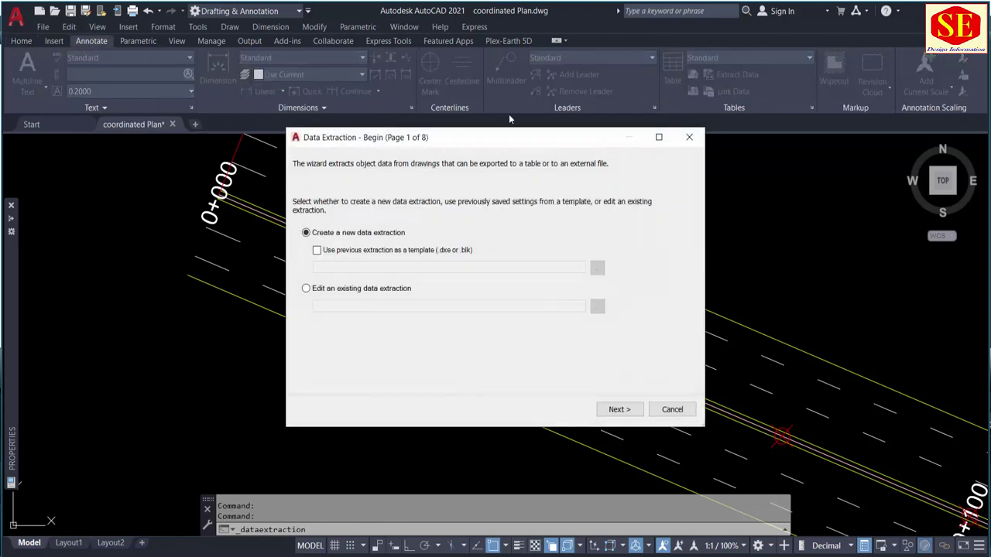
pyautogui.click(619, 412)
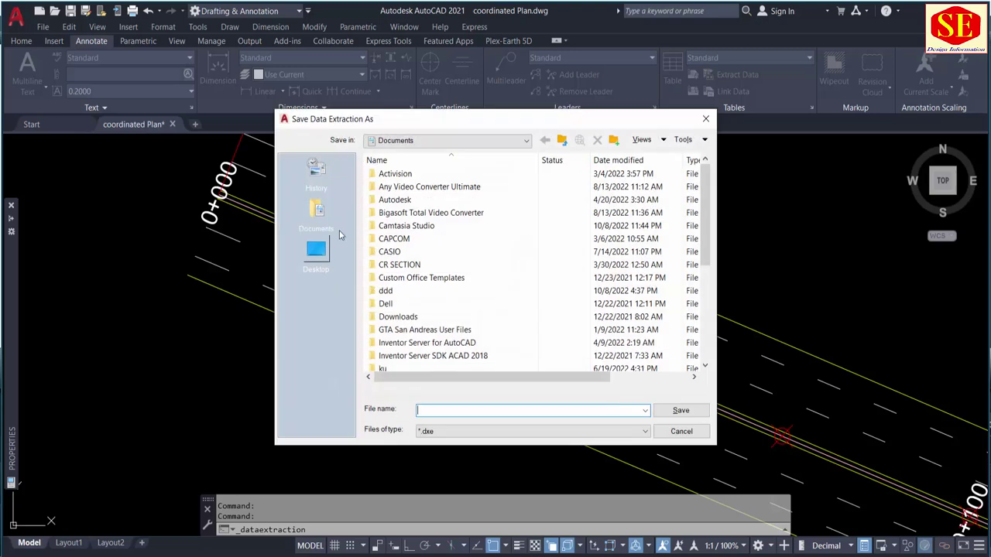
pyautogui.write('xy')
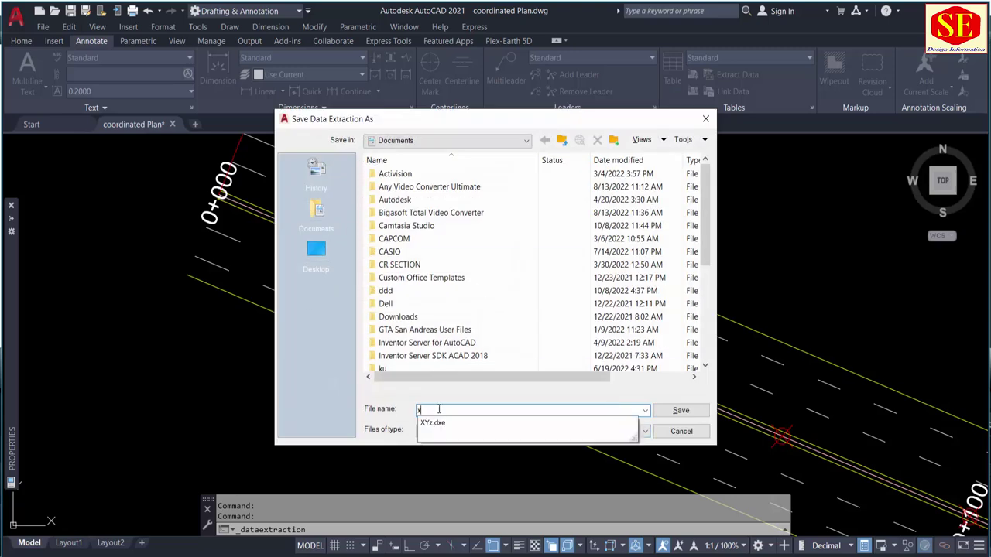
pyautogui.click(679, 410)
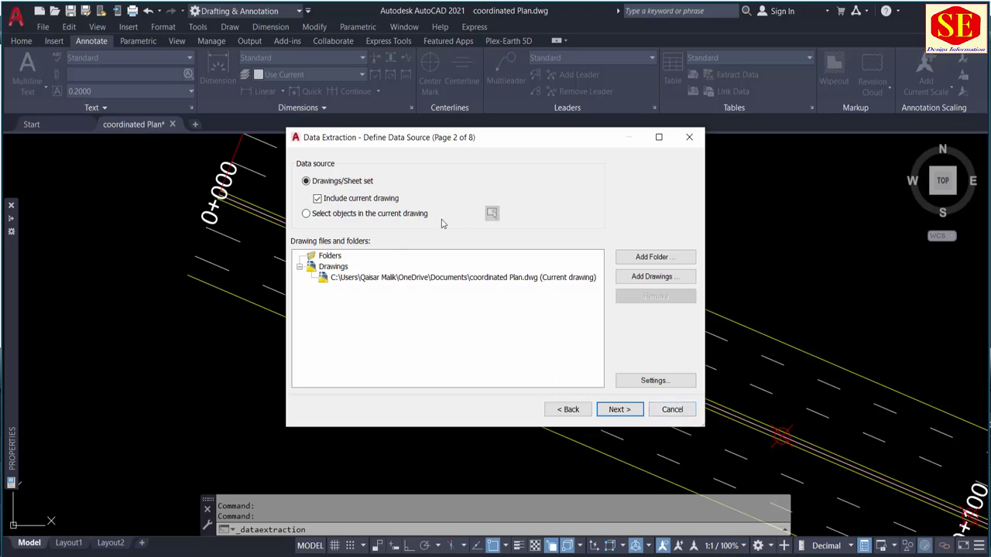
# Step: Select the road objects in the drawing as the extraction source using several windows
pyautogui.click(344, 213)
pyautogui.click(491, 213)
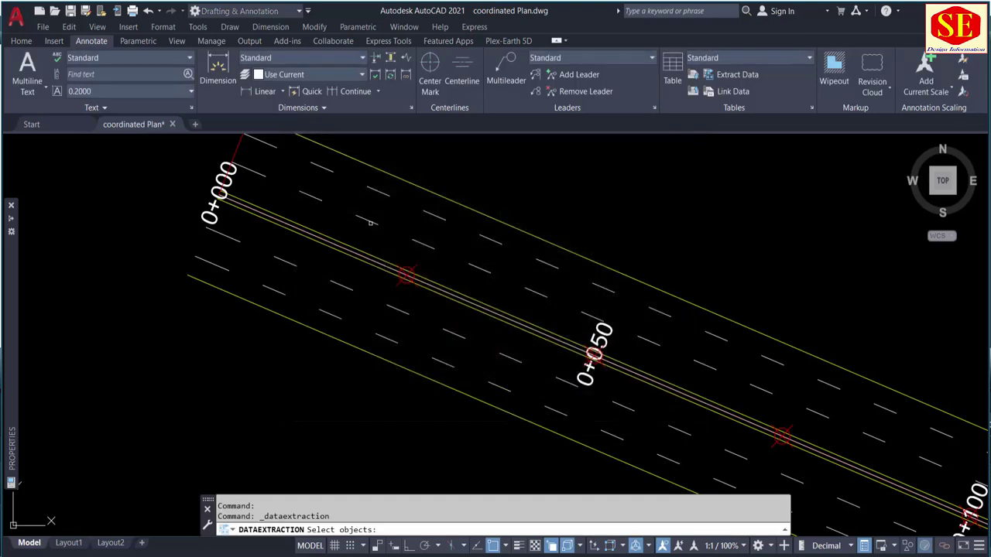
pyautogui.scroll(-5, 294, 186)
pyautogui.scroll(-2, 291, 188)
pyautogui.click(284, 185)
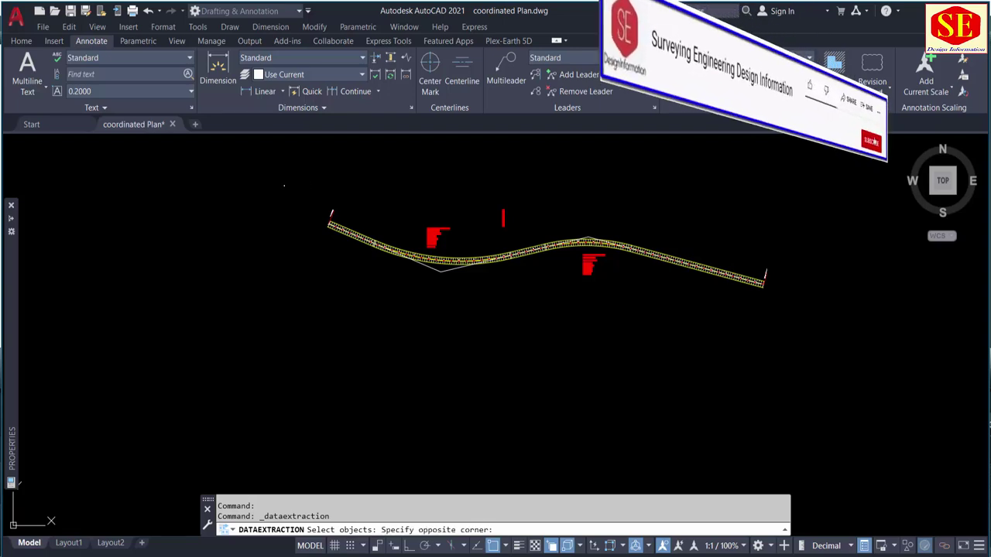
pyautogui.click(511, 319)
pyautogui.click(824, 245)
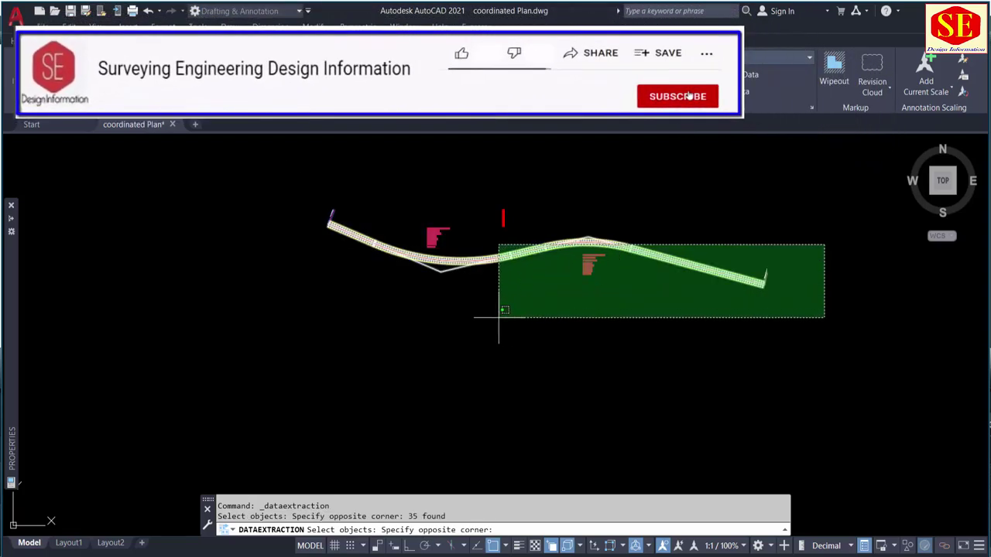
pyautogui.click(430, 347)
pyautogui.click(688, 238)
pyautogui.click(534, 292)
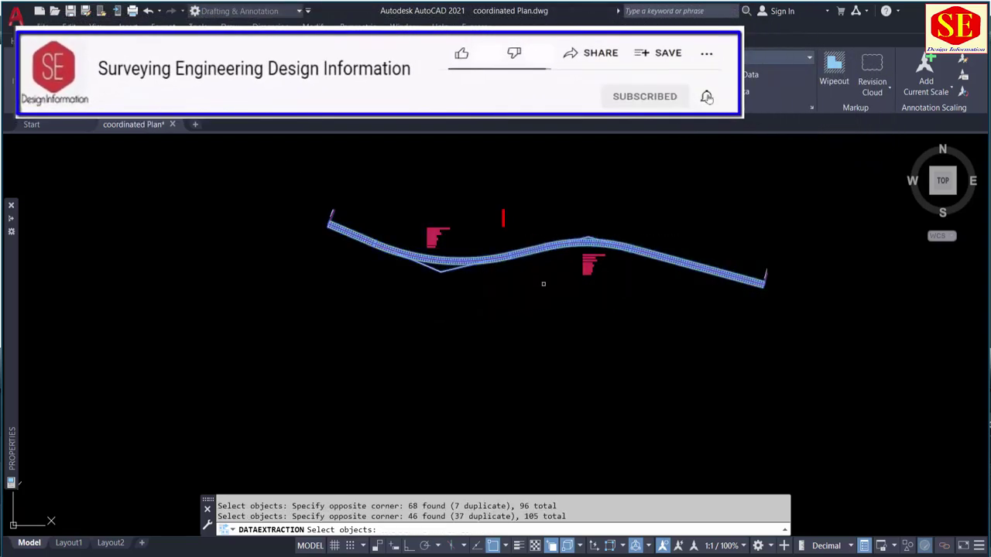
pyautogui.scroll(4, 542, 283)
pyautogui.click(712, 204)
pyautogui.click(524, 310)
pyautogui.press('Return')
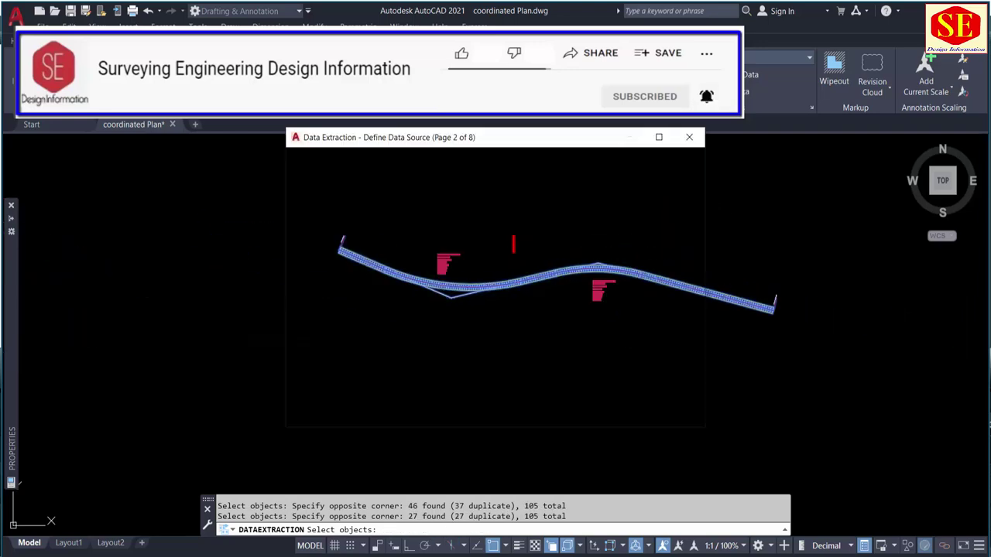
# Step: Keep only Point objects and Geometry properties, previewing Position X, Y, Z
pyautogui.click(624, 413)
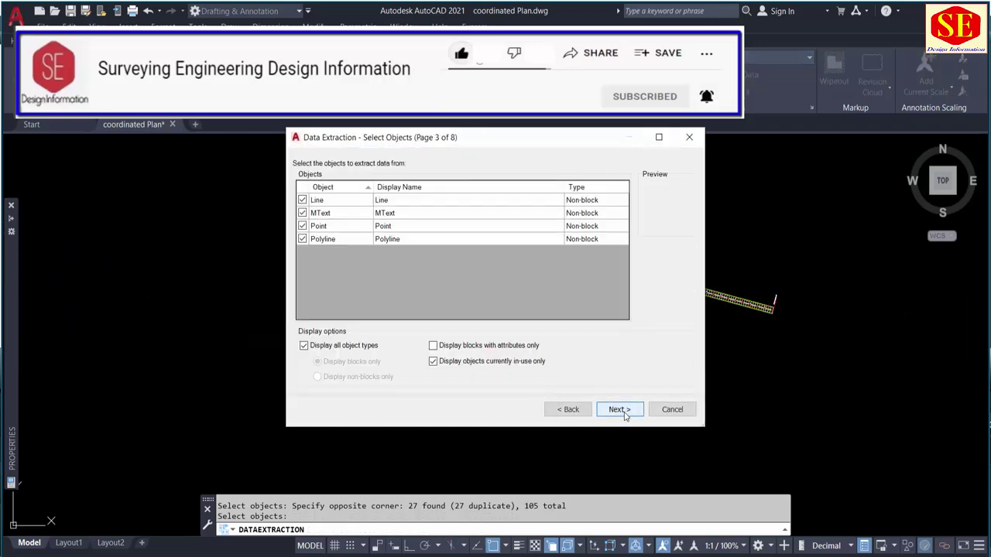
pyautogui.click(302, 199)
pyautogui.click(302, 213)
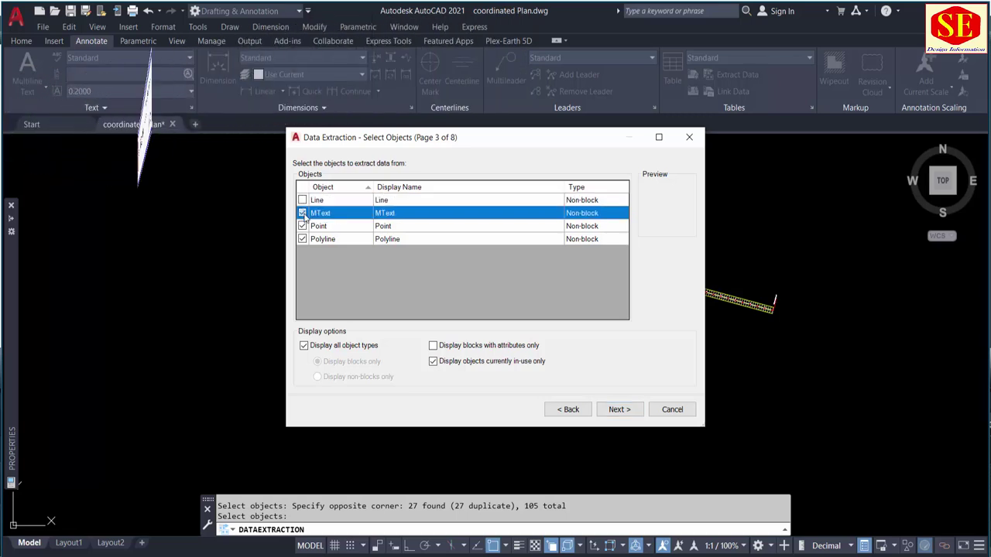
pyautogui.click(302, 239)
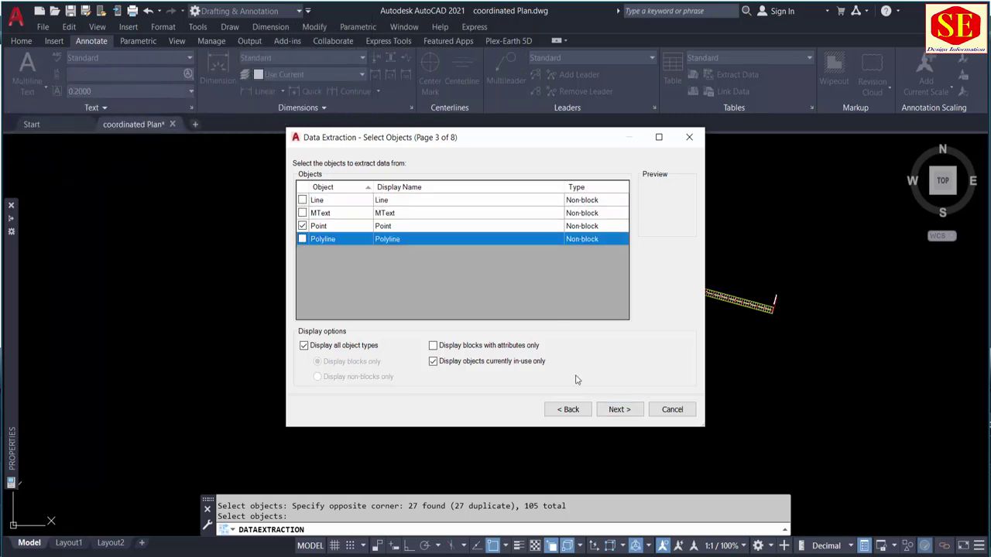
pyautogui.click(619, 416)
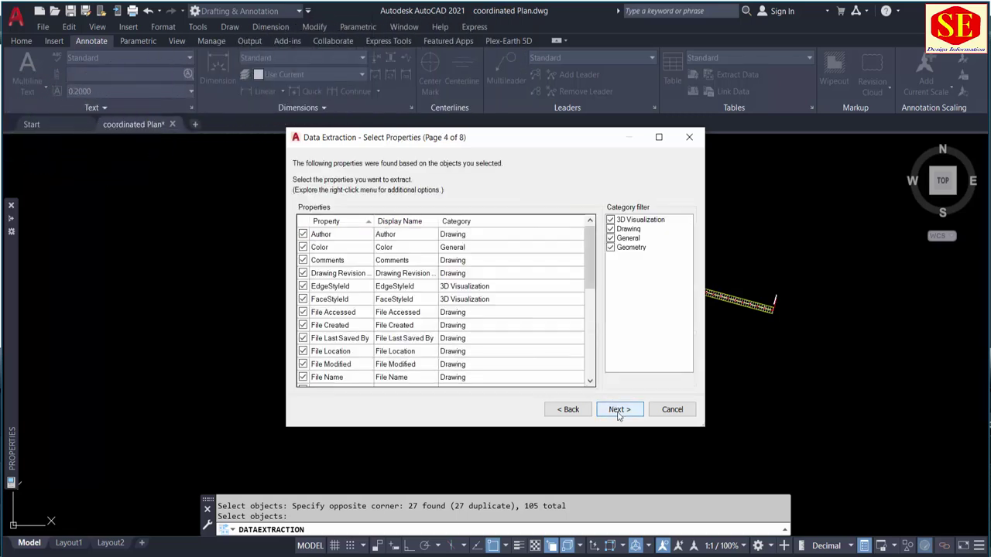
pyautogui.click(610, 220)
pyautogui.click(610, 229)
pyautogui.click(609, 240)
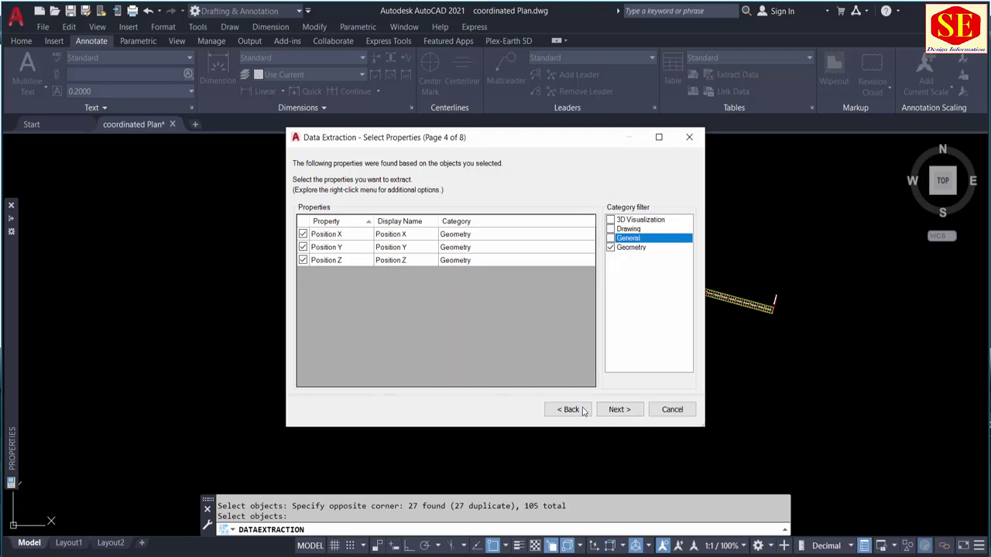
pyautogui.click(622, 416)
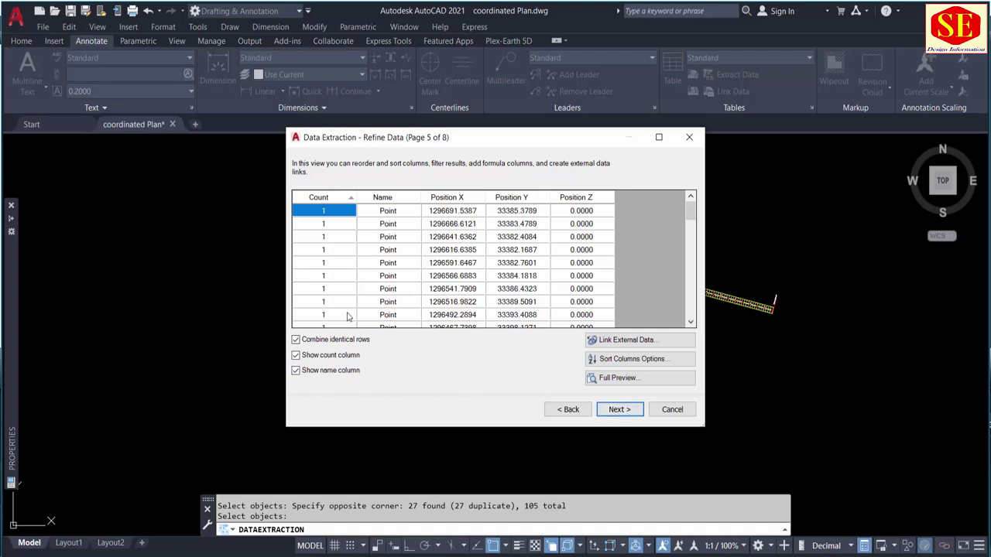
# Step: Save the output as 1.coordinated Plan.xls in Desktop > New folder (2) and finish
pyautogui.click(621, 412)
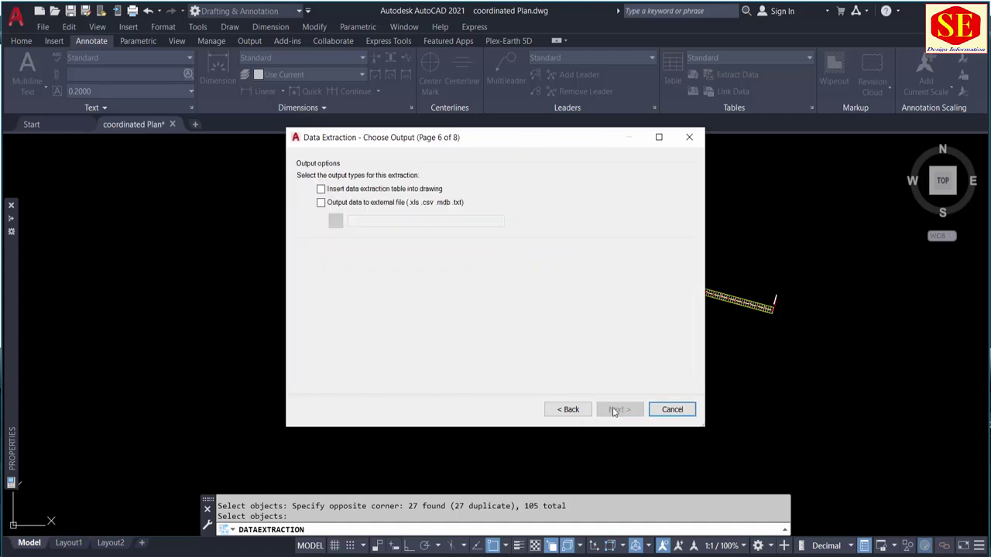
pyautogui.click(320, 203)
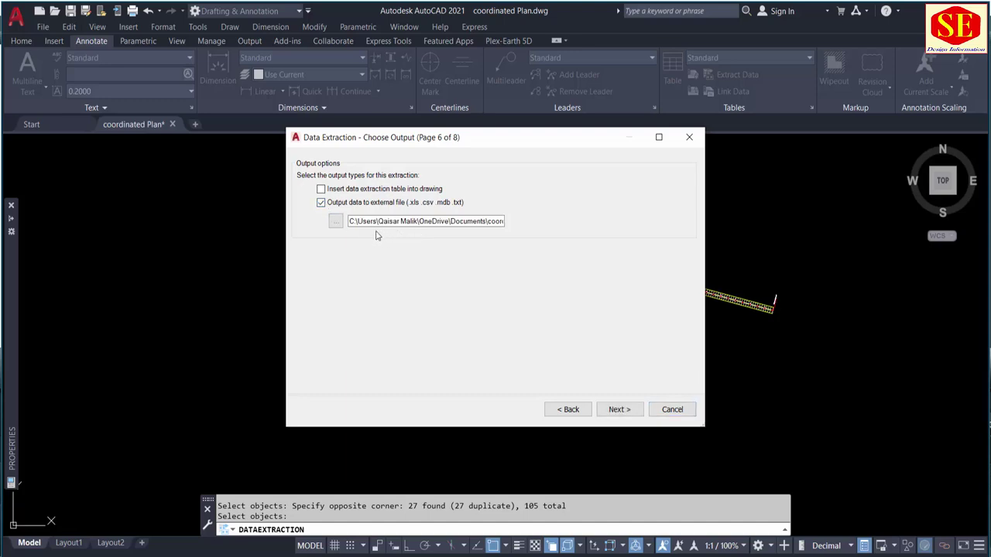
pyautogui.click(334, 222)
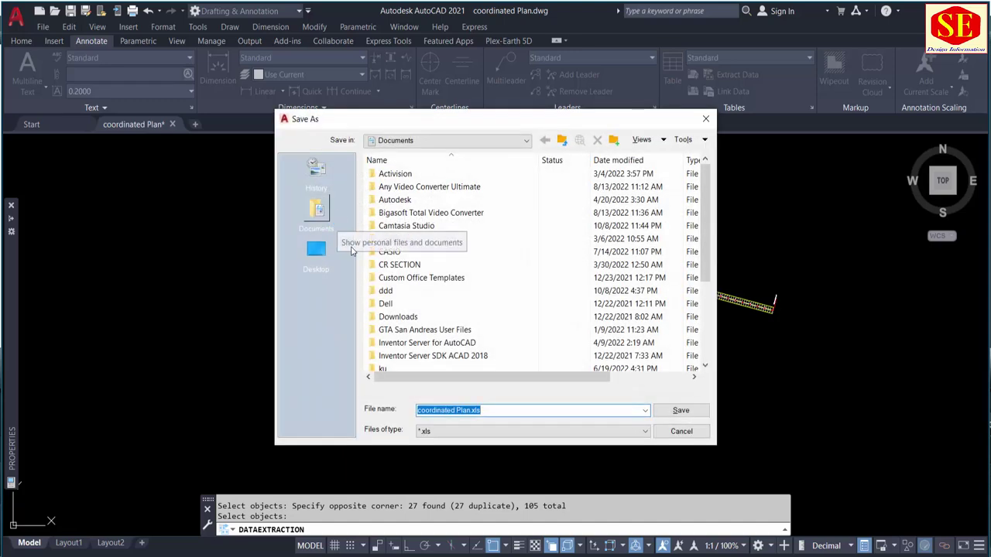
pyautogui.click(325, 257)
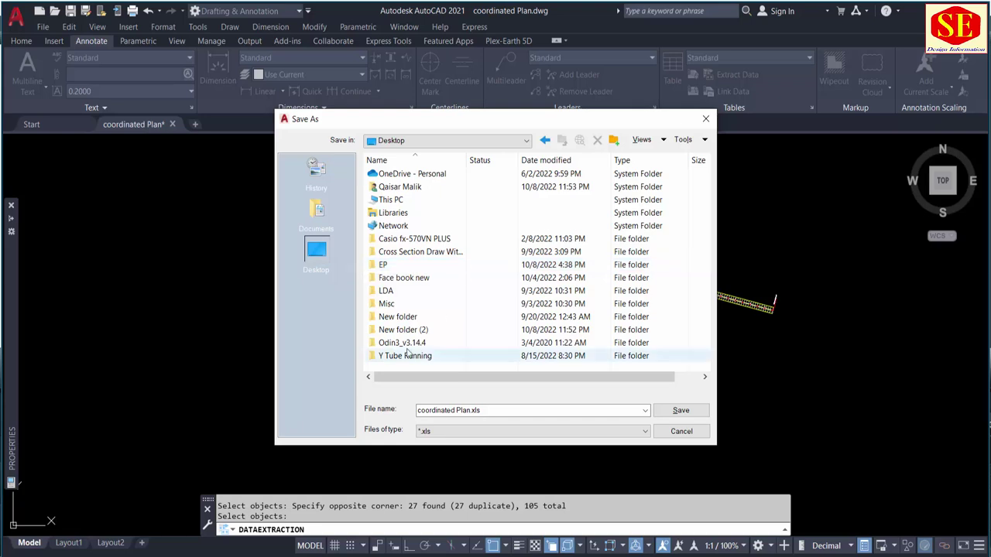
pyautogui.doubleClick(423, 330)
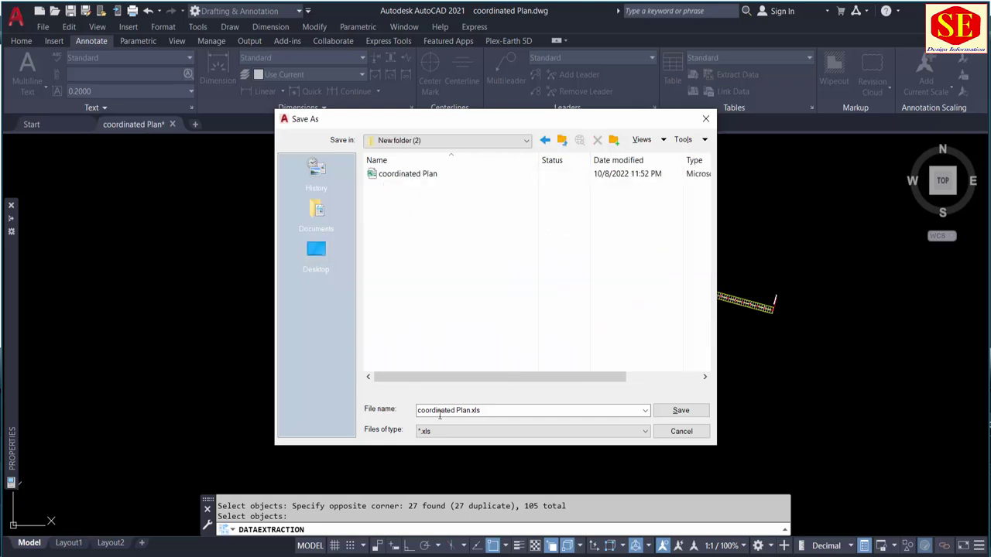
pyautogui.doubleClick(470, 412)
pyautogui.click(470, 410)
pyautogui.write('1')
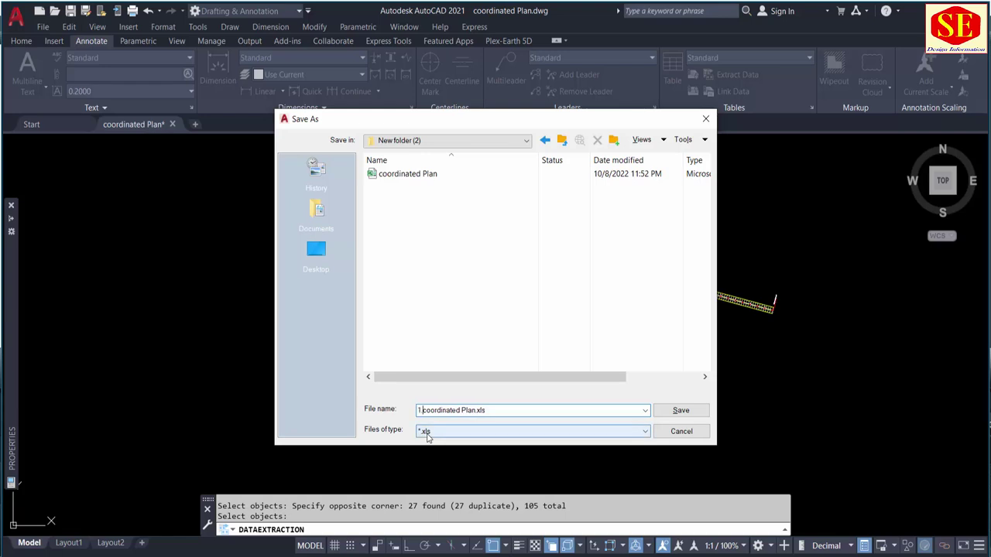
pyautogui.click(680, 411)
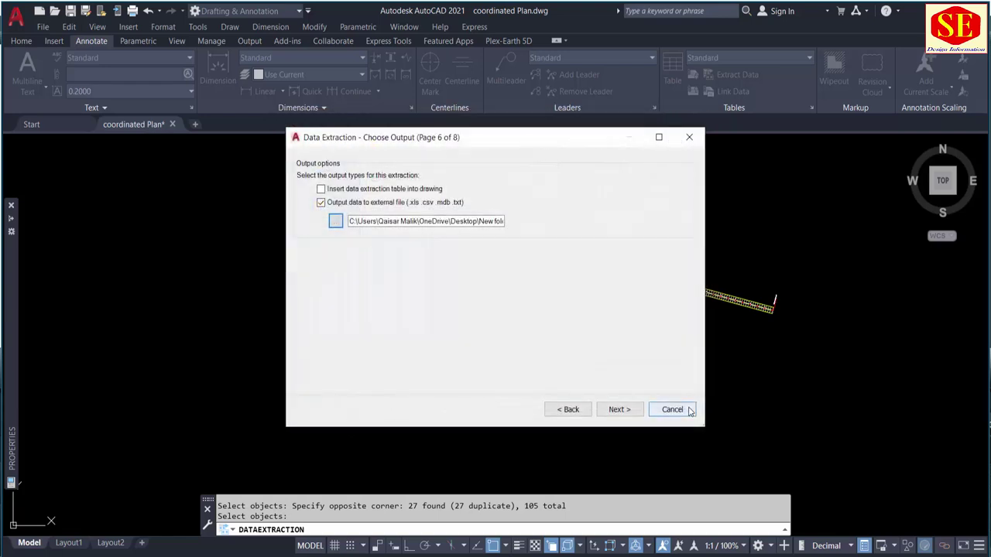
pyautogui.click(609, 411)
pyautogui.click(634, 417)
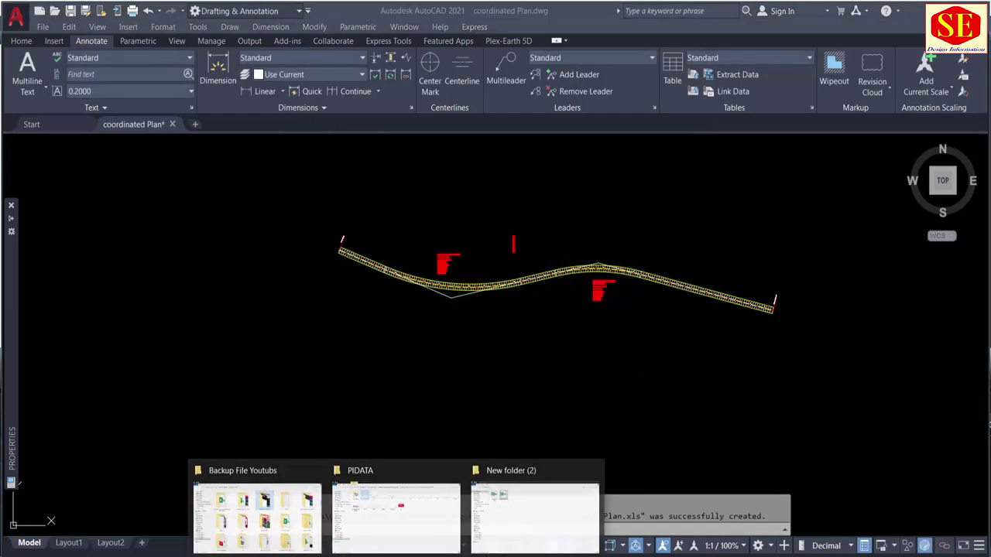
pyautogui.click(536, 520)
# Step: Open the exported 1.coordinated Plan.xls point list in Excel
pyautogui.click(174, 145)
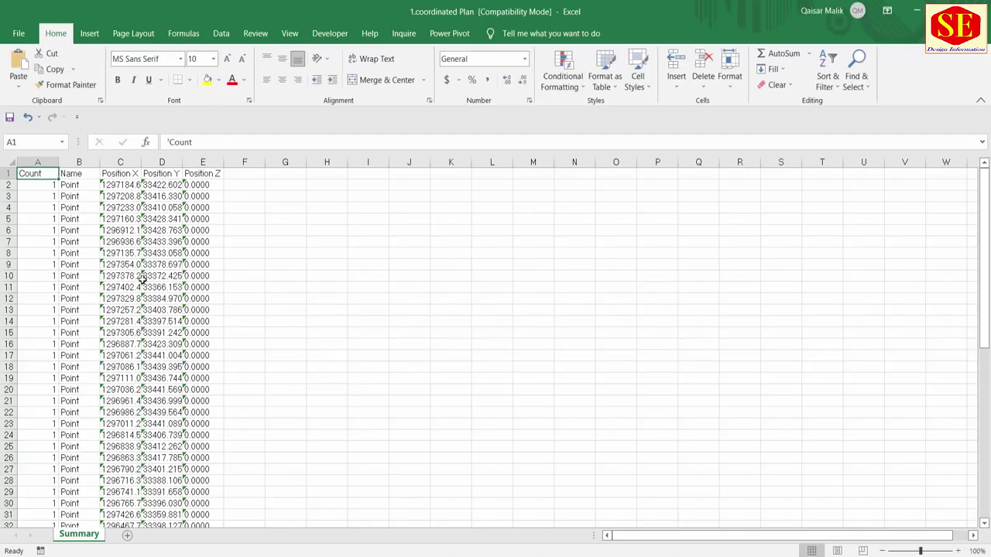
pyautogui.scroll(-6, 128, 246)
pyautogui.scroll(-13, 147, 313)
pyautogui.scroll(6, 152, 317)
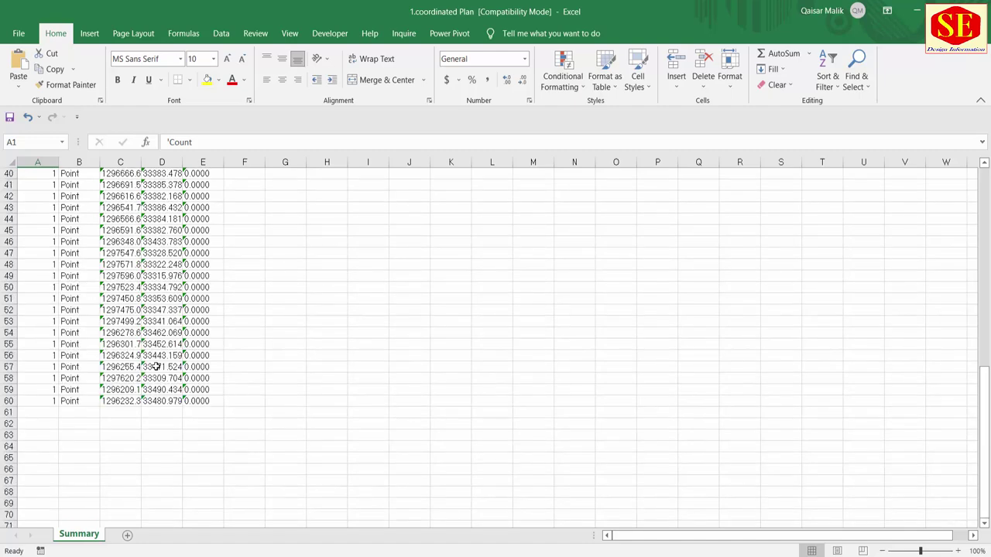
pyautogui.moveTo(986, 410); pyautogui.dragTo(986, 212)
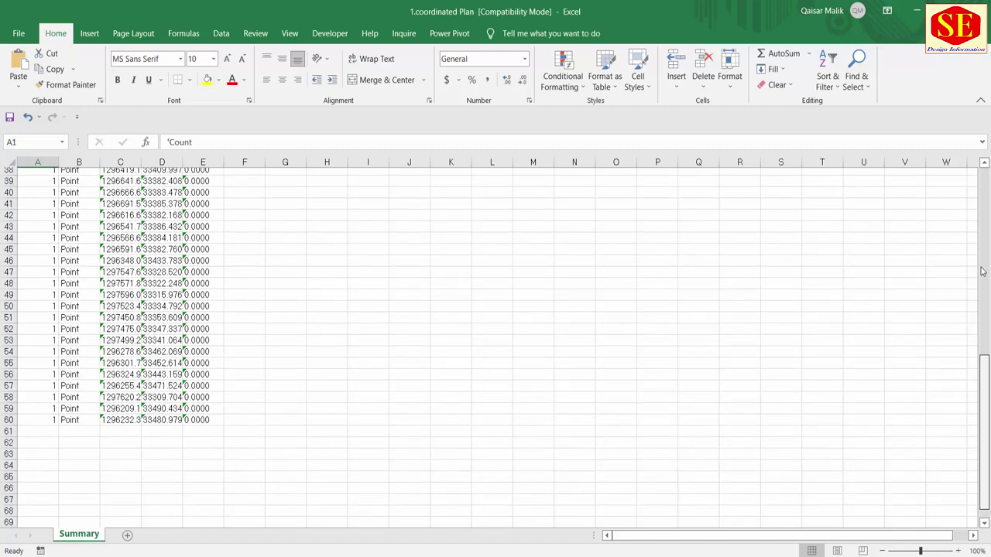
# Step: Convert the Position X, Y and Z values in C2:E60 from text to numbers
pyautogui.moveTo(109, 185)
pyautogui.mouseDown()
pyautogui.moveTo(210, 536)
pyautogui.moveTo(189, 501)
pyautogui.mouseUp()
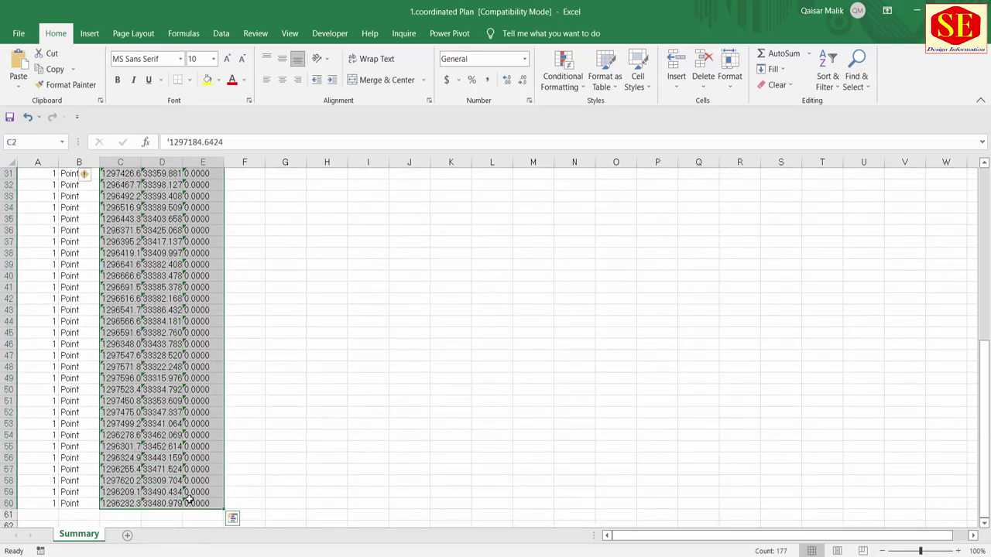
pyautogui.scroll(2, 172, 447)
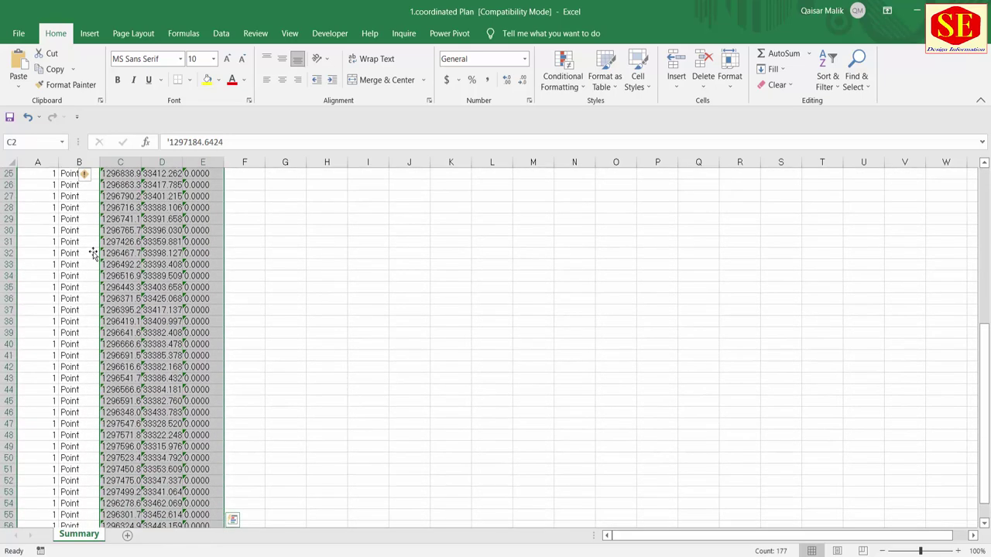
pyautogui.click(94, 178)
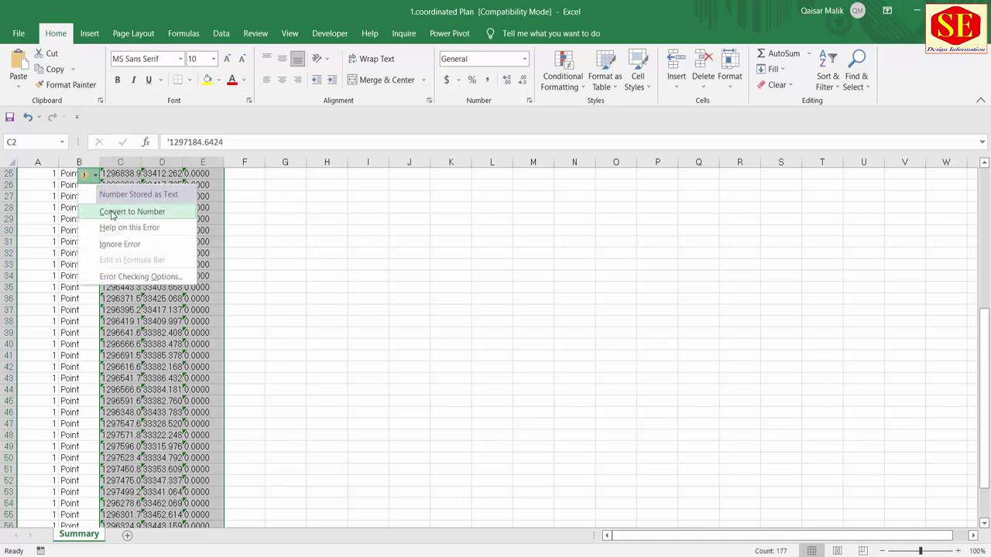
pyautogui.click(112, 212)
pyautogui.scroll(7, 299, 299)
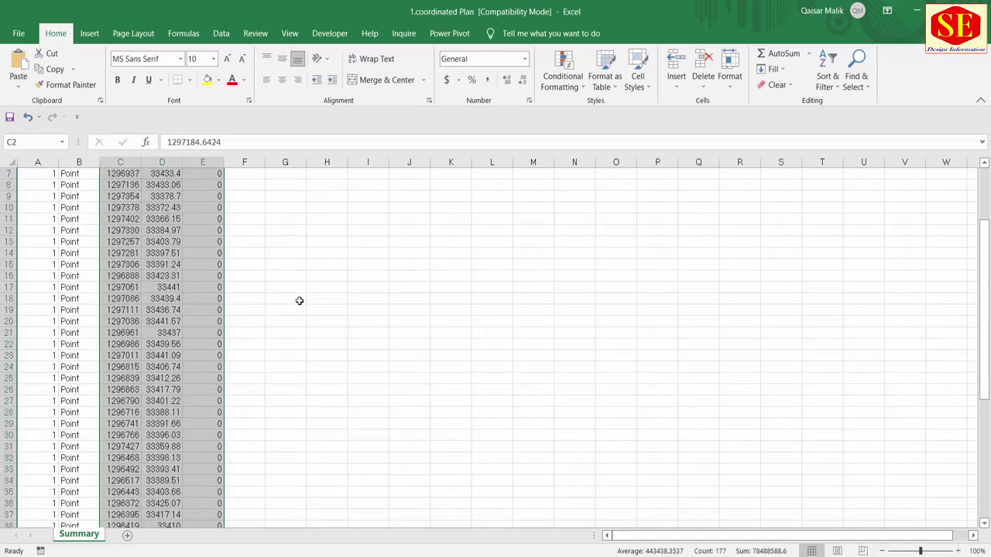
pyautogui.scroll(1, 300, 300)
# Step: Start a polyline at station 0+000 and add centerline vertices at markers 0+050 through 0+150
pyautogui.click(77, 185)
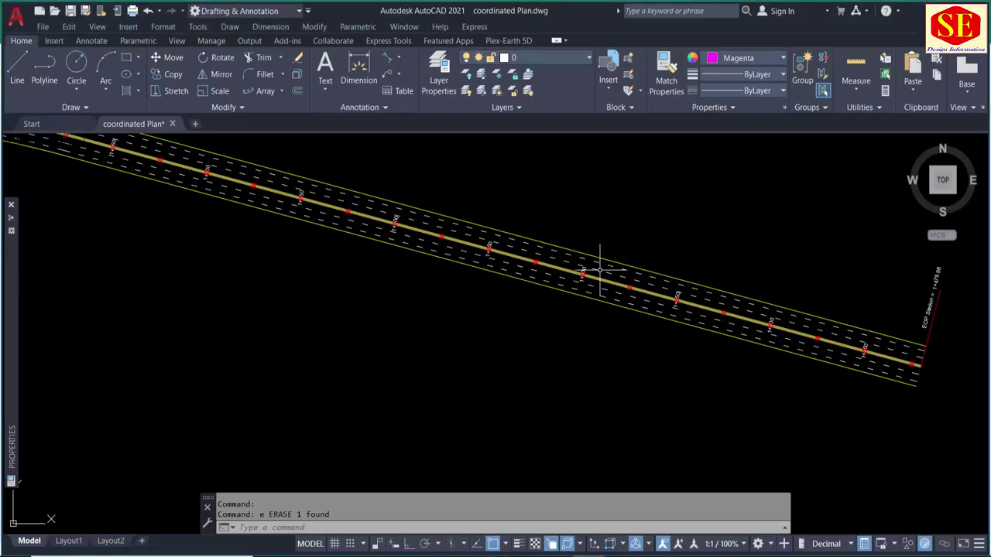
pyautogui.scroll(-4, 593, 265)
pyautogui.moveTo(302, 261); pyautogui.dragTo(751, 271, button='middle')
pyautogui.scroll(8, 500, 219)
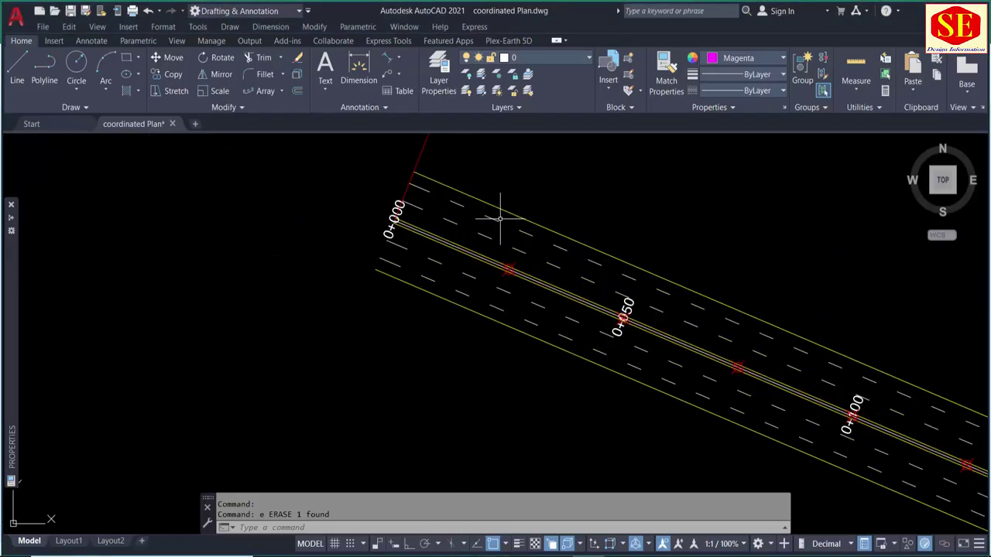
pyautogui.write('pl')
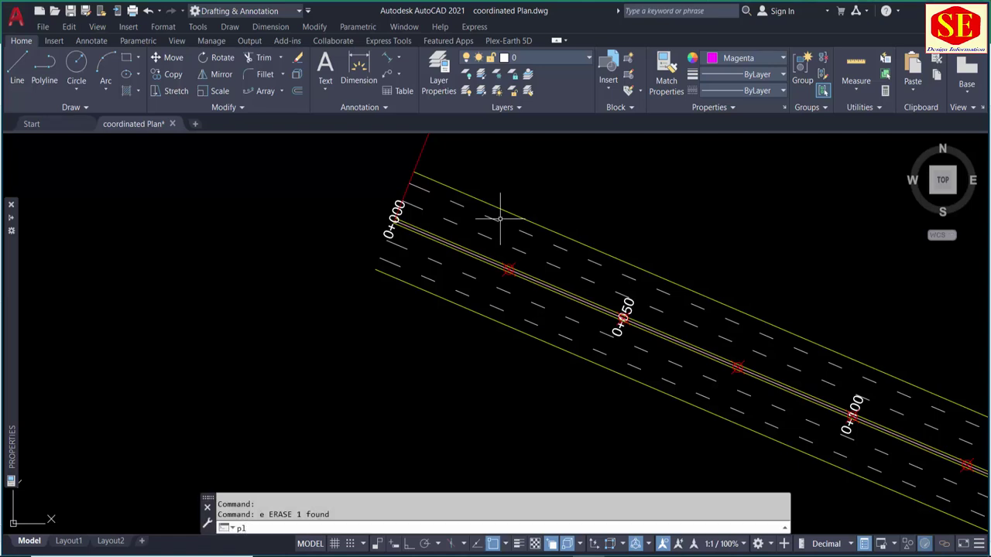
pyautogui.press('Return')
pyautogui.scroll(4, 392, 224)
pyautogui.moveTo(457, 158); pyautogui.dragTo(416, 210, button='middle')
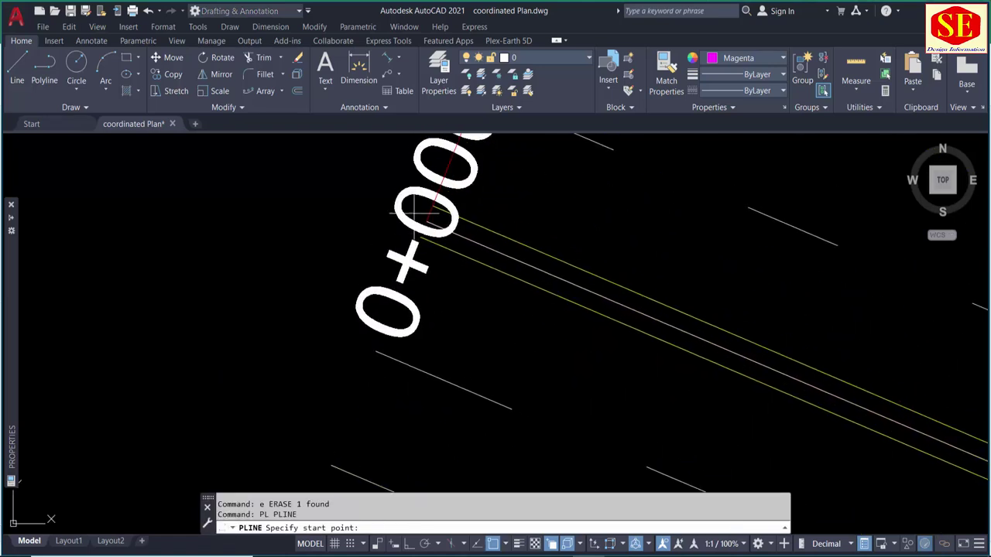
pyautogui.click(425, 222)
pyautogui.scroll(-4, 387, 210)
pyautogui.scroll(4, 471, 261)
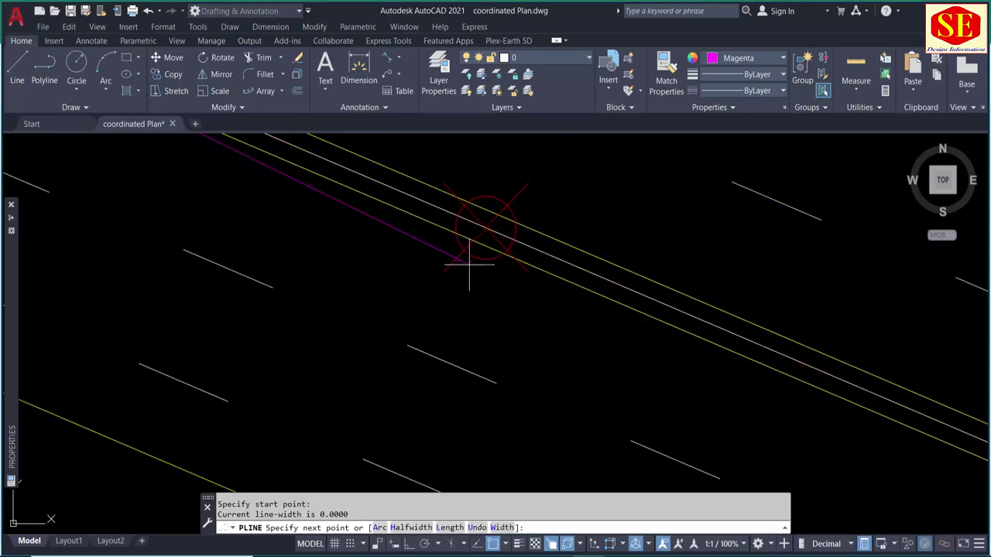
pyautogui.click(485, 227)
pyautogui.scroll(-2, 336, 195)
pyautogui.scroll(-2, 336, 194)
pyautogui.scroll(4, 471, 224)
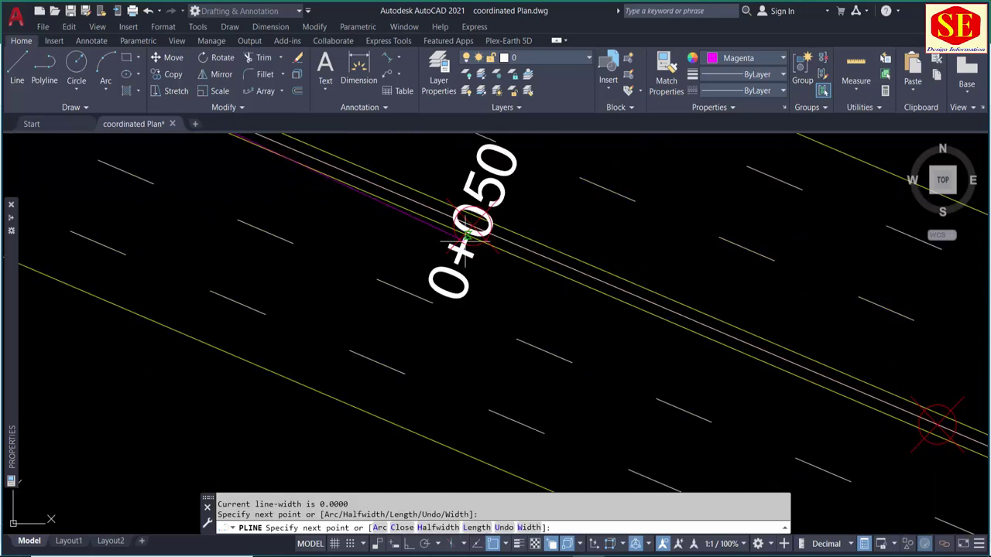
pyautogui.click(472, 225)
pyautogui.scroll(-2, 471, 224)
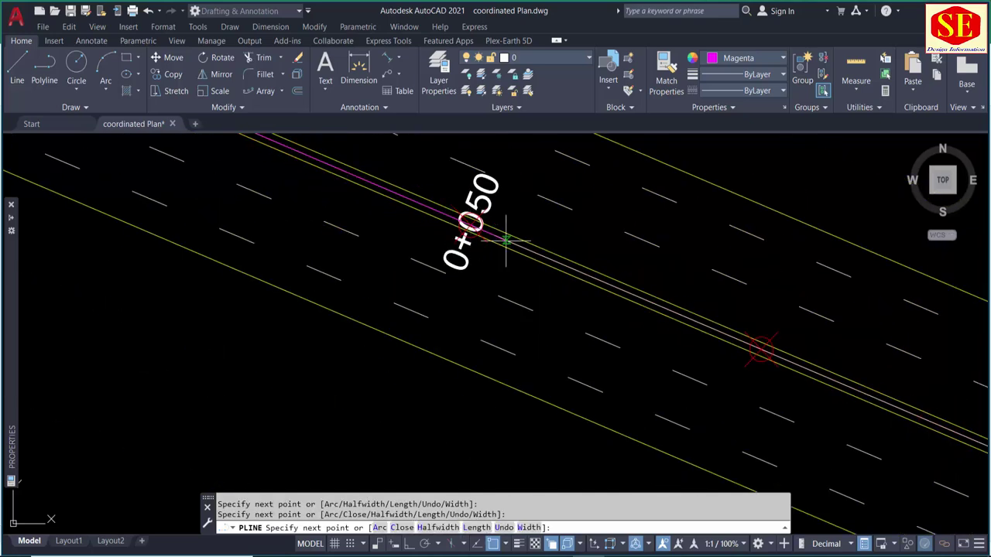
pyautogui.click(762, 348)
pyautogui.scroll(-3, 761, 348)
pyautogui.scroll(3, 310, 210)
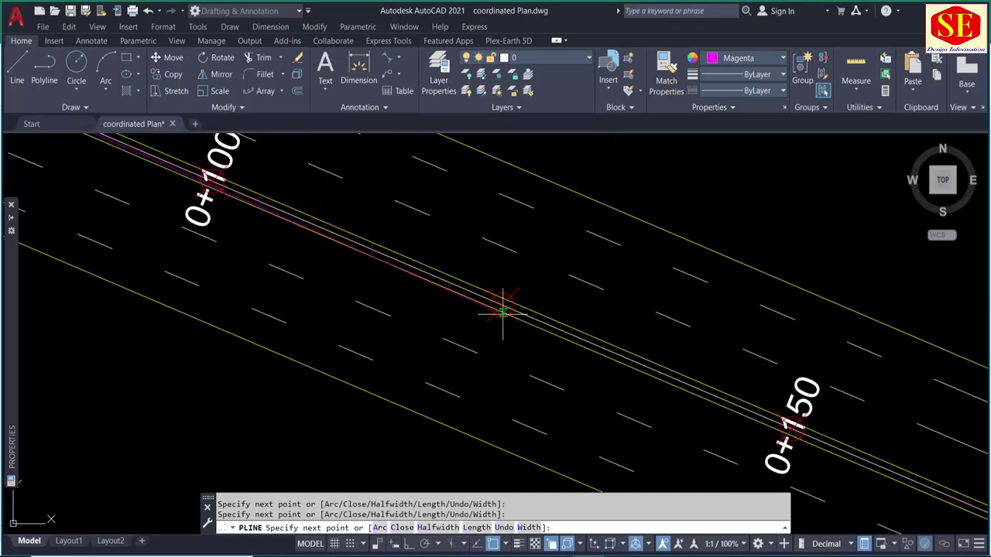
pyautogui.click(501, 306)
pyautogui.scroll(2, 807, 431)
pyautogui.scroll(3, 774, 331)
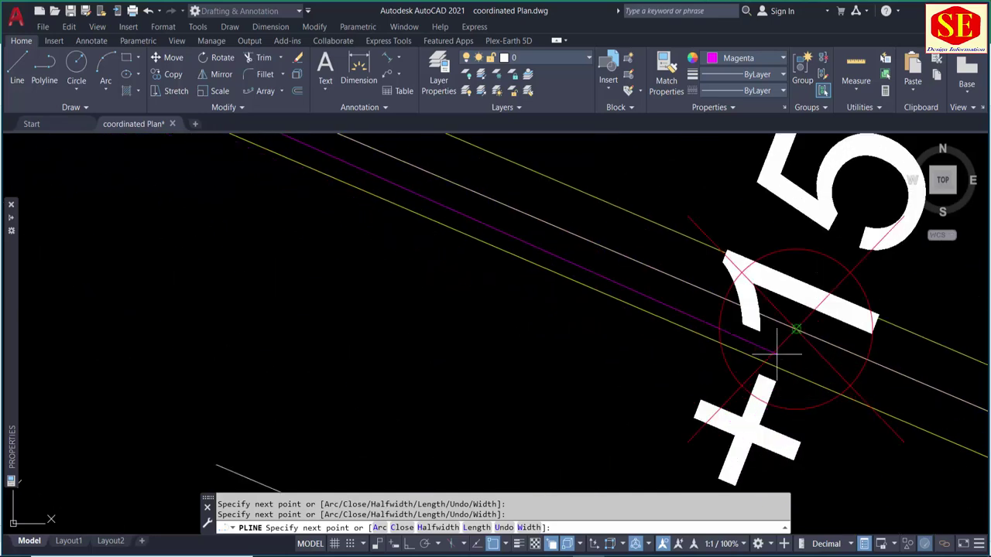
pyautogui.click(789, 329)
# Step: Continue the centerline with vertices on the markers through stations 0+200 and 0+250
pyautogui.scroll(-4, 790, 329)
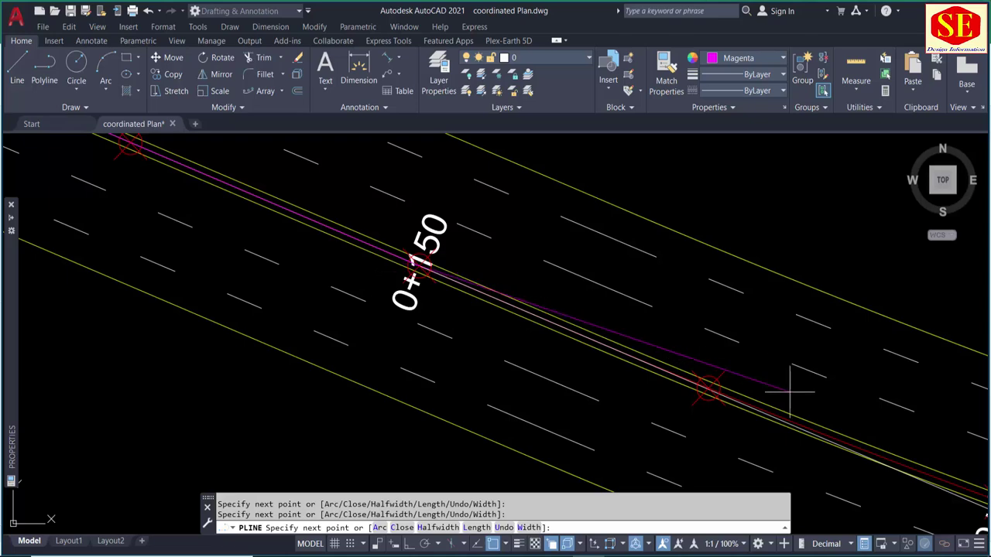
pyautogui.scroll(2, 668, 384)
pyautogui.click(628, 341)
pyautogui.scroll(-3, 629, 342)
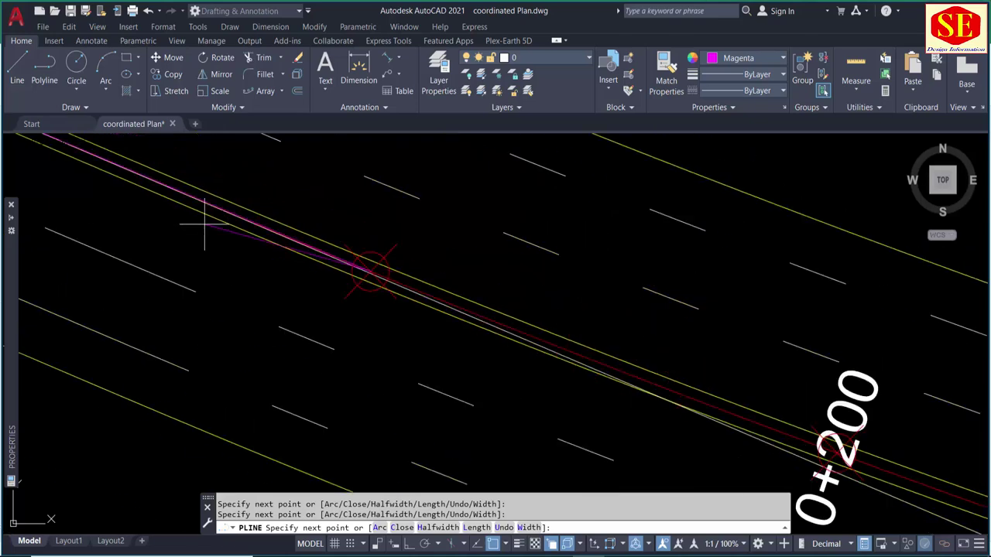
pyautogui.scroll(2, 642, 376)
pyautogui.scroll(2, 513, 356)
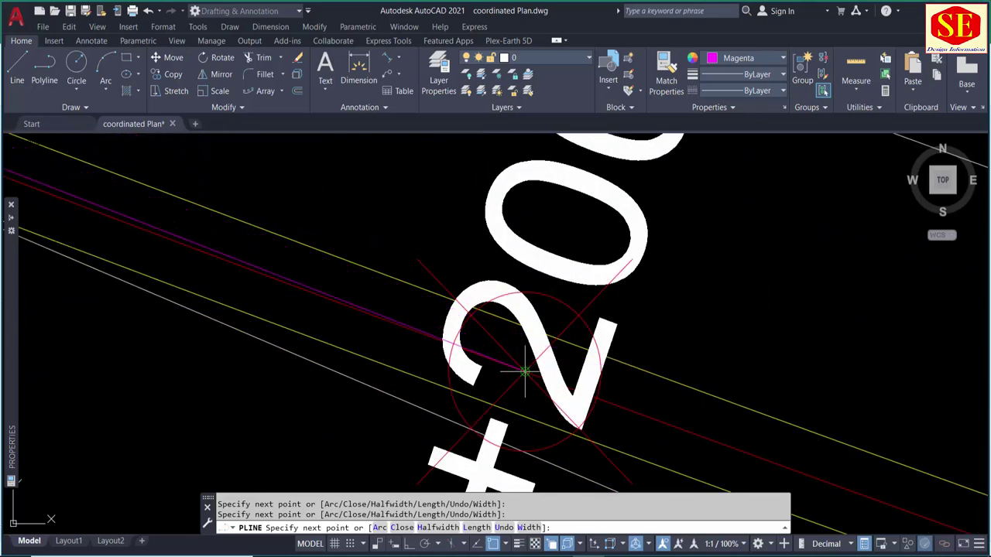
pyautogui.click(512, 356)
pyautogui.scroll(-3, 405, 221)
pyautogui.scroll(2, 764, 335)
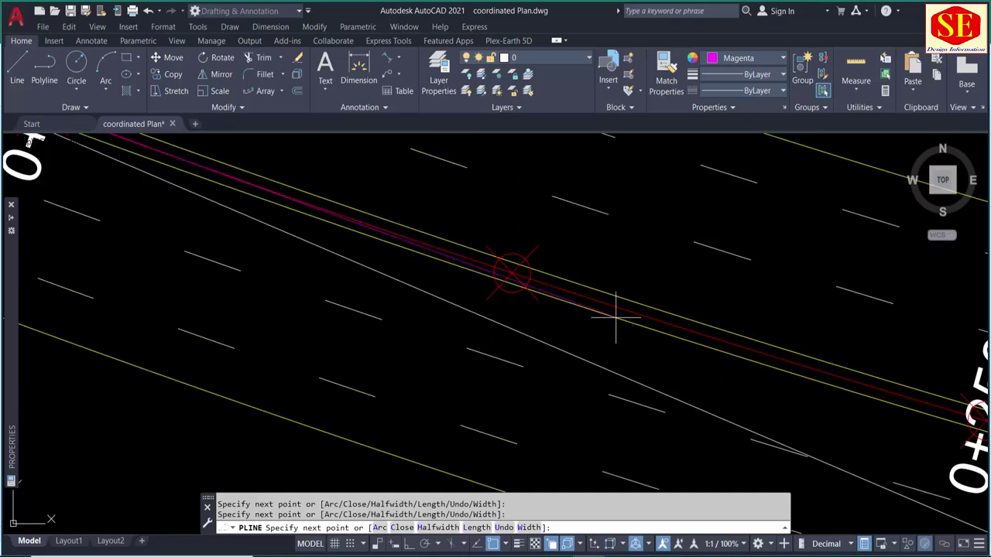
pyautogui.click(502, 271)
pyautogui.scroll(-3, 501, 271)
pyautogui.scroll(2, 730, 332)
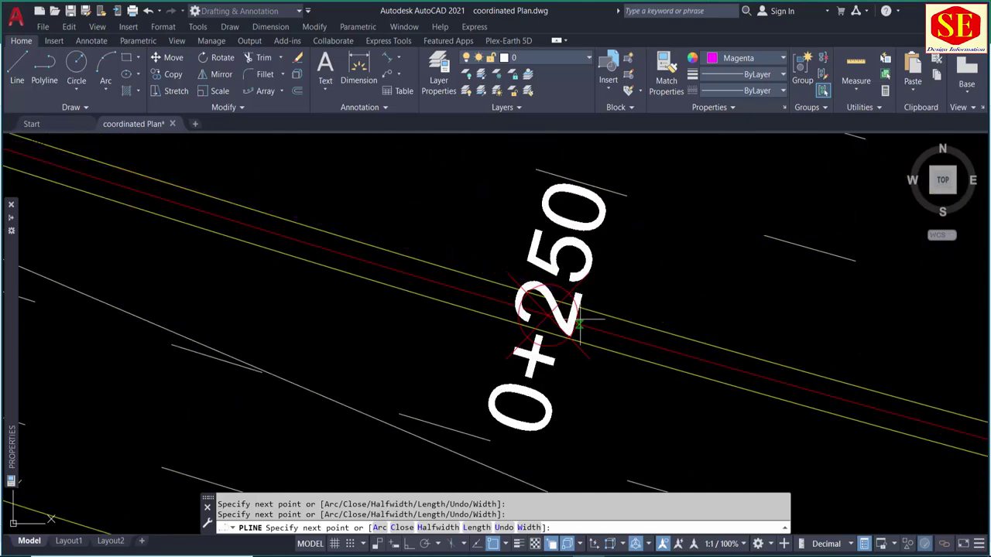
pyautogui.click(547, 313)
# Step: Extend the centerline through 0+300 and 0+350 to the 0+375 marker and end the polyline
pyautogui.scroll(-3, 547, 314)
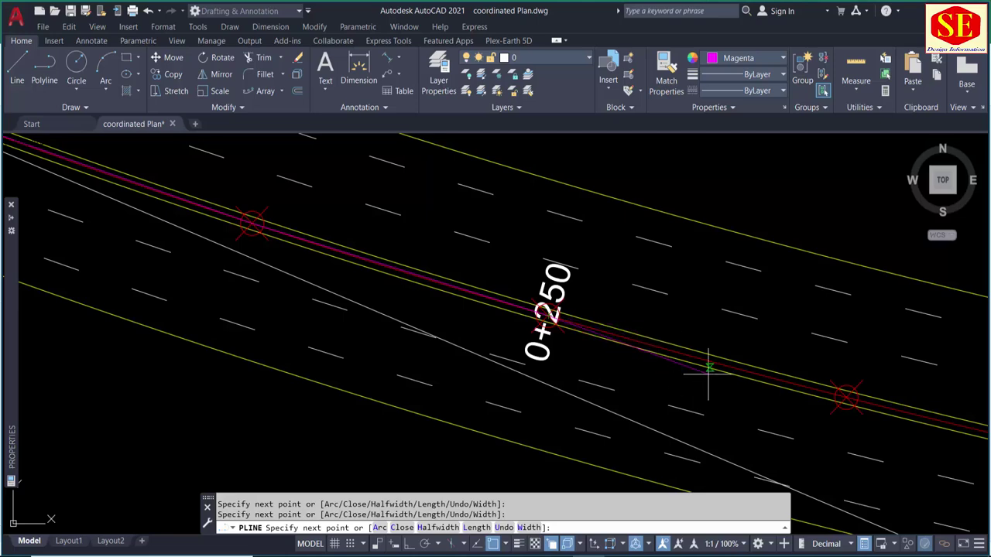
pyautogui.moveTo(644, 340); pyautogui.dragTo(552, 304, button='middle')
pyautogui.scroll(3, 753, 364)
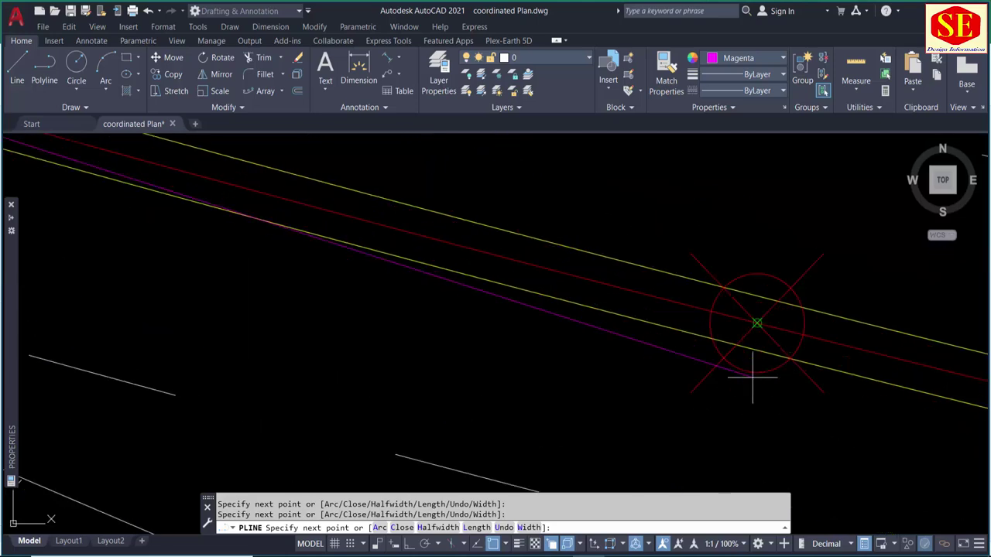
pyautogui.scroll(-1, 446, 300)
pyautogui.scroll(-3, 446, 299)
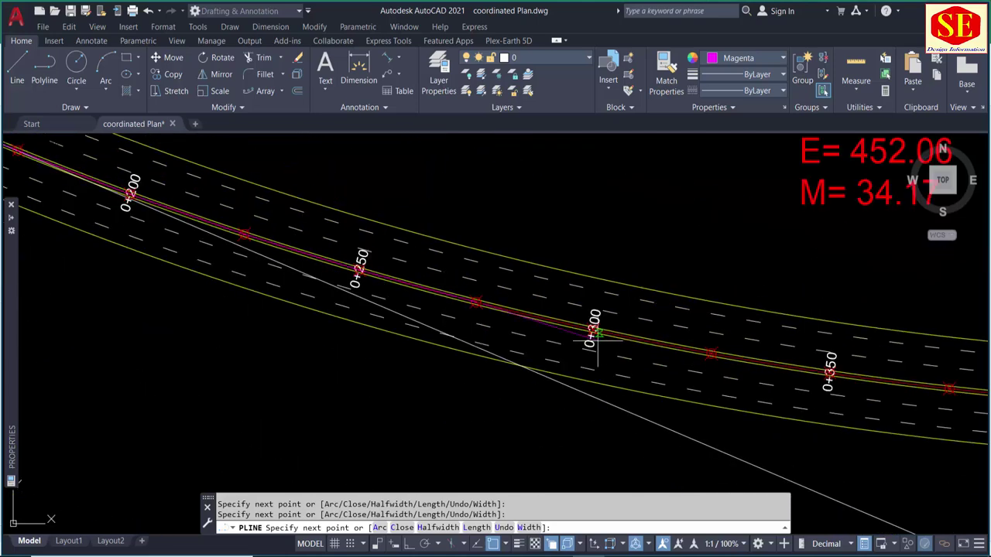
pyautogui.scroll(3, 608, 296)
pyautogui.scroll(3, 609, 297)
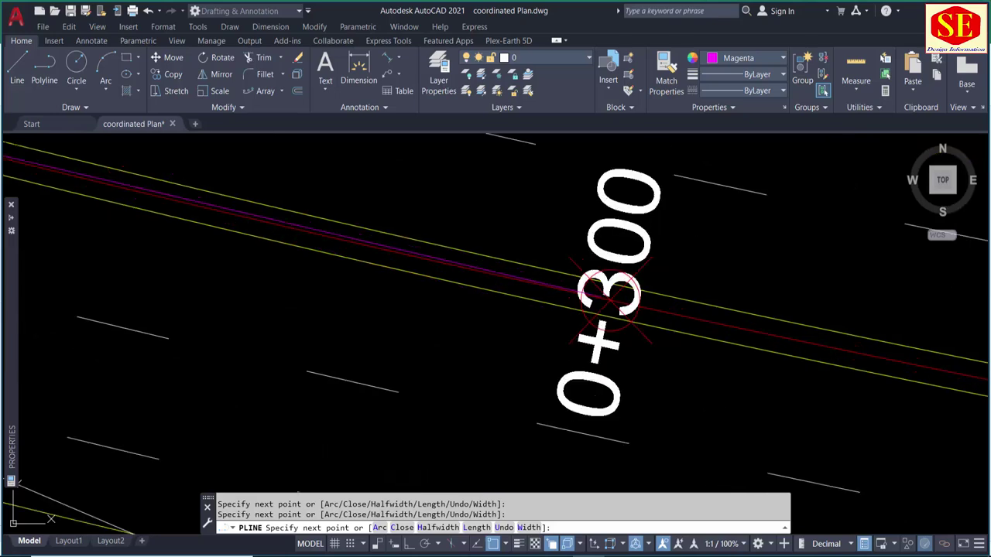
pyautogui.scroll(4, 604, 297)
pyautogui.scroll(-3, 496, 309)
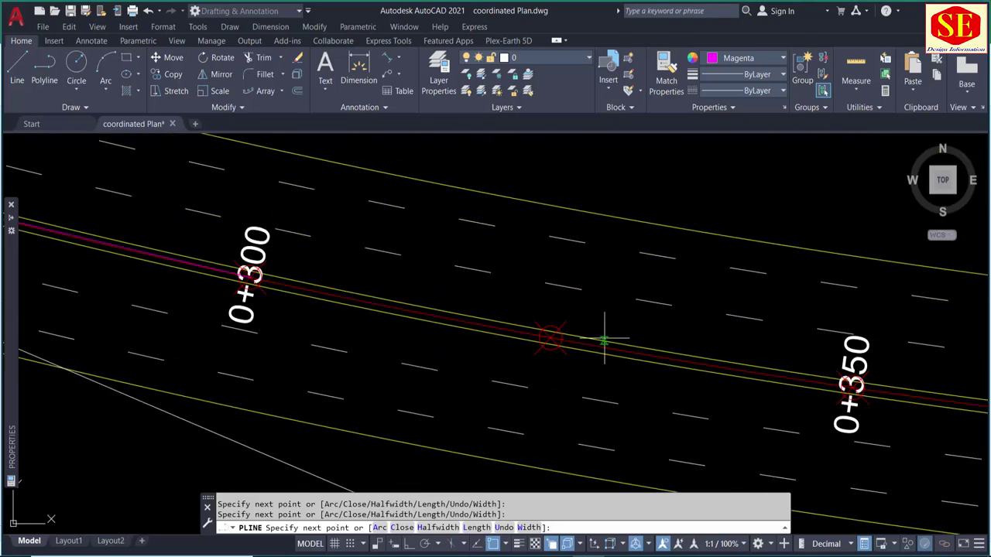
pyautogui.scroll(3, 513, 327)
pyautogui.click(631, 346)
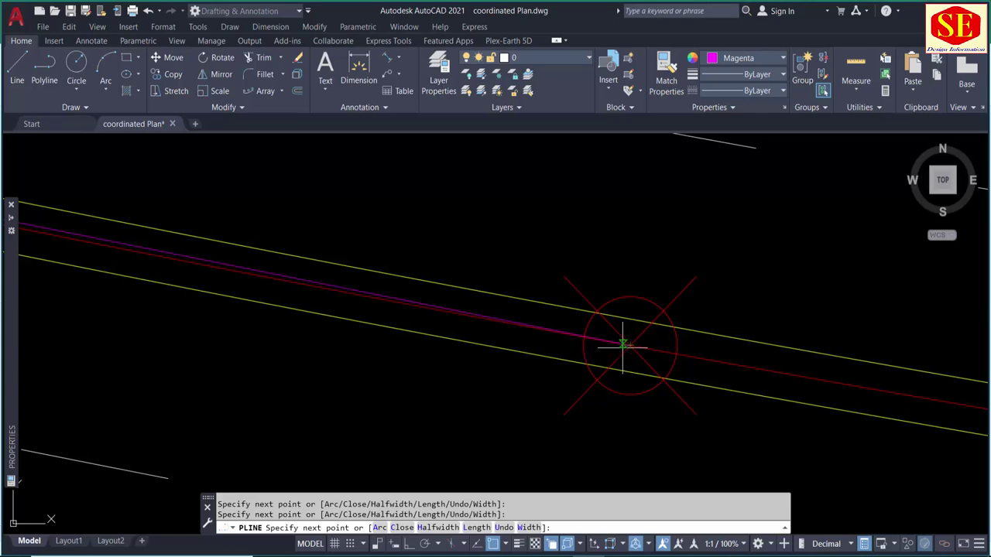
pyautogui.scroll(-3, 624, 343)
pyautogui.scroll(3, 573, 325)
pyautogui.scroll(2, 355, 282)
pyautogui.click(356, 282)
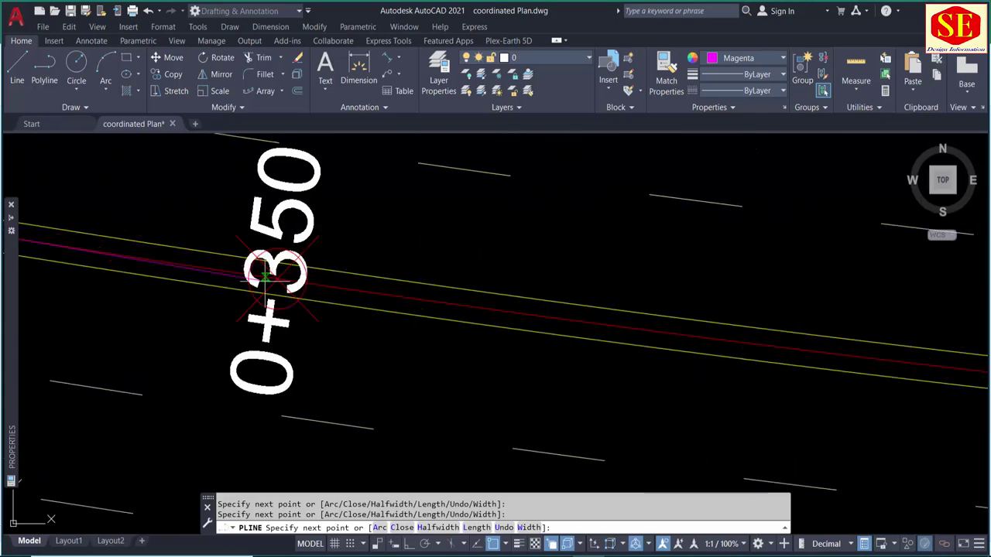
pyautogui.scroll(-2, 477, 300)
pyautogui.scroll(2, 573, 316)
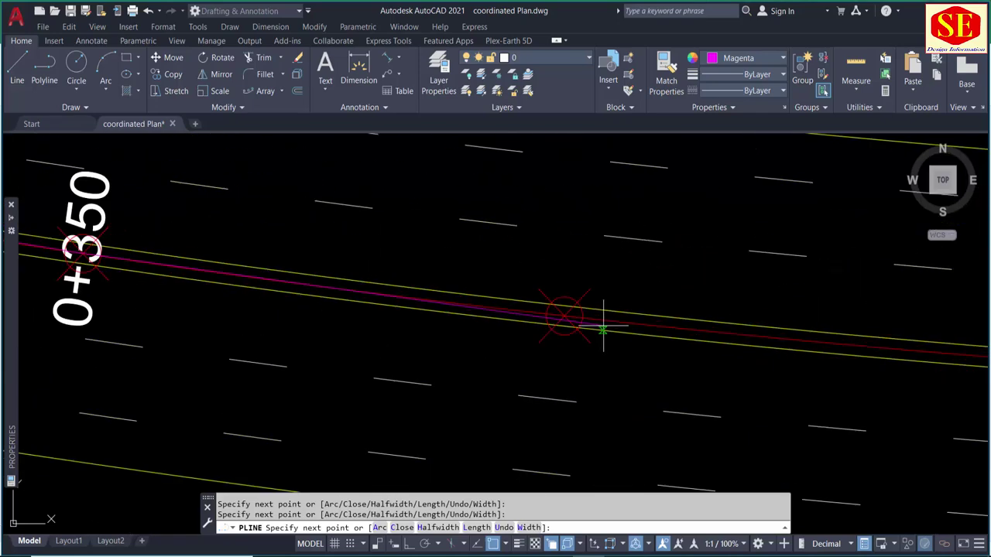
pyautogui.scroll(-5, 569, 313)
pyautogui.click(617, 296)
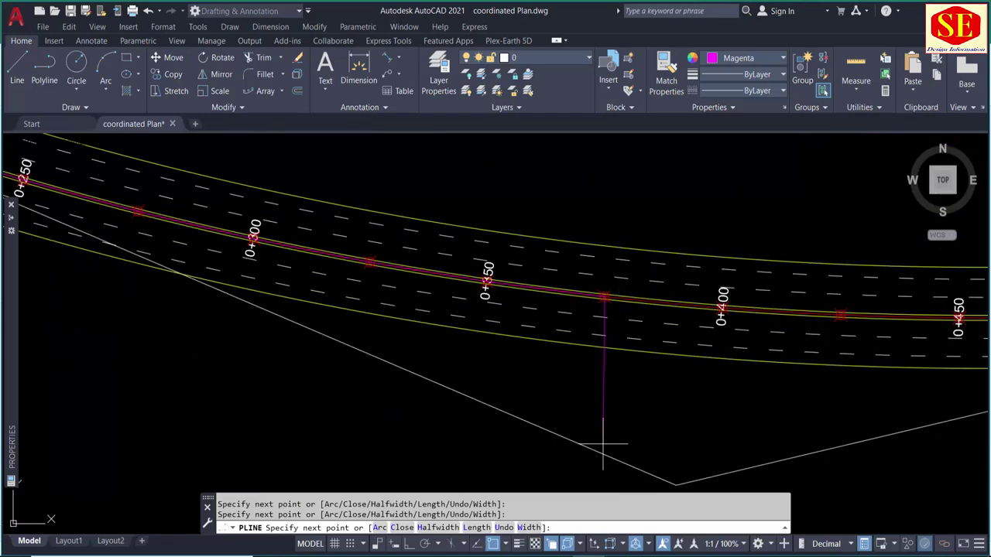
pyautogui.press('Escape')
pyautogui.scroll(5, 586, 289)
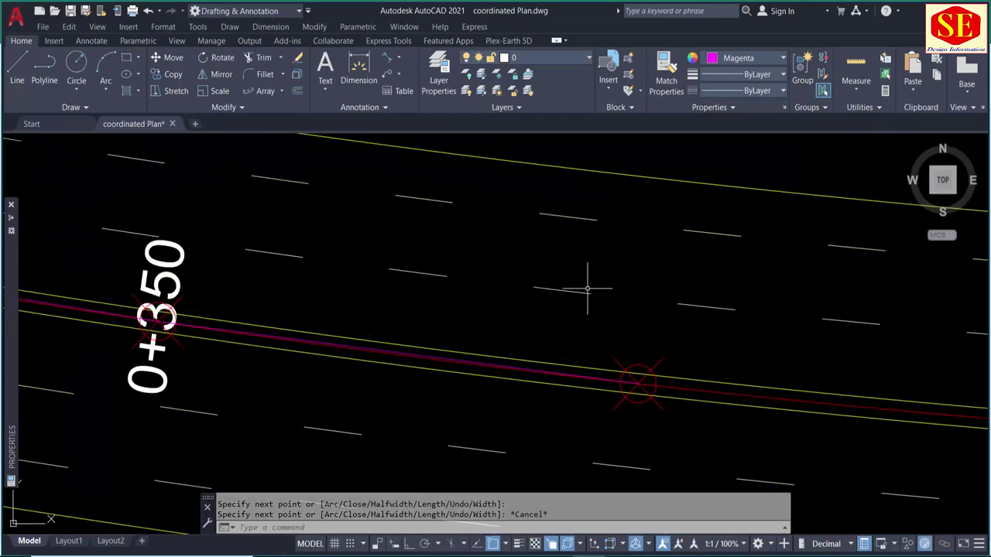
# Step: List the magenta centerline polyline's properties and vertex coordinates with LI
pyautogui.click(568, 370)
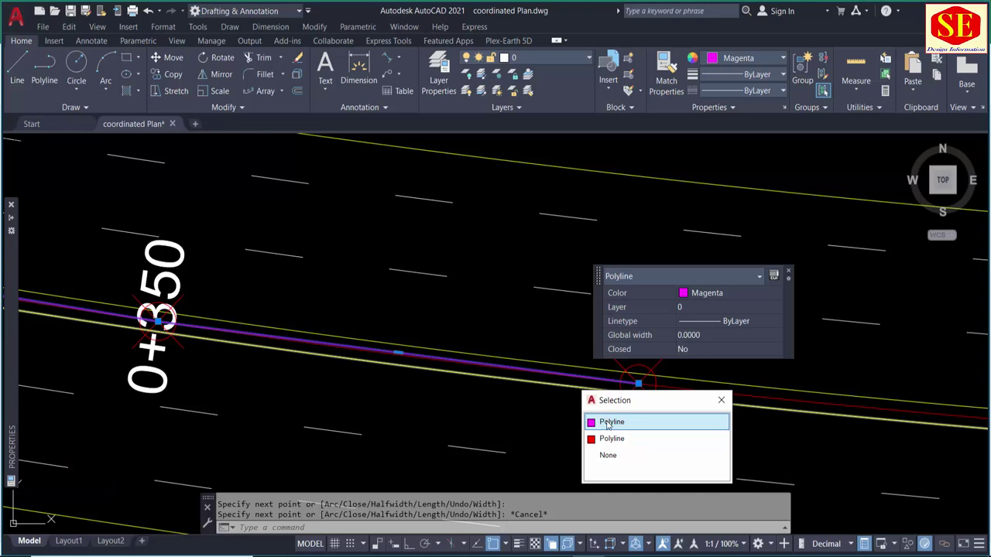
pyautogui.click(611, 421)
pyautogui.scroll(-3, 573, 229)
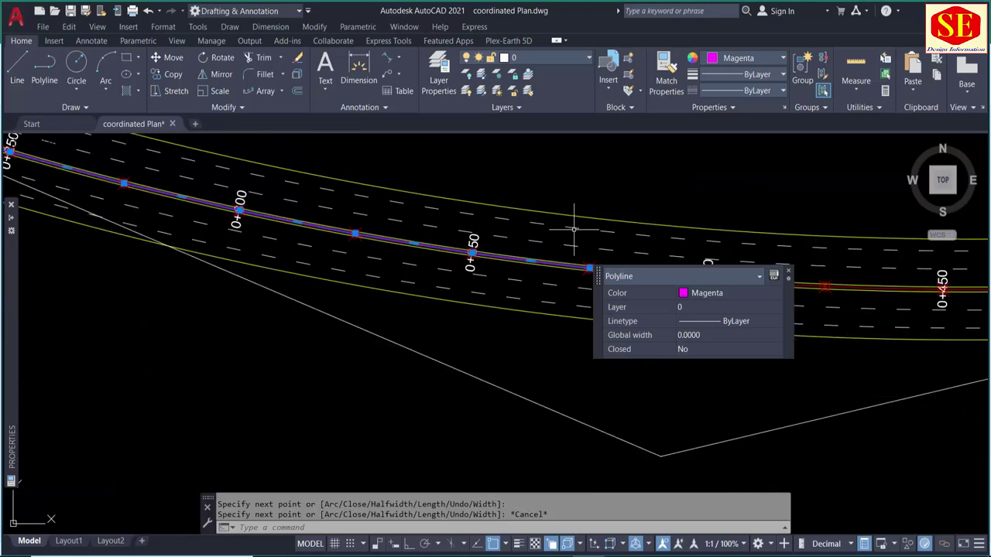
pyautogui.scroll(-3, 574, 229)
pyautogui.moveTo(462, 303); pyautogui.dragTo(260, 266, button='middle')
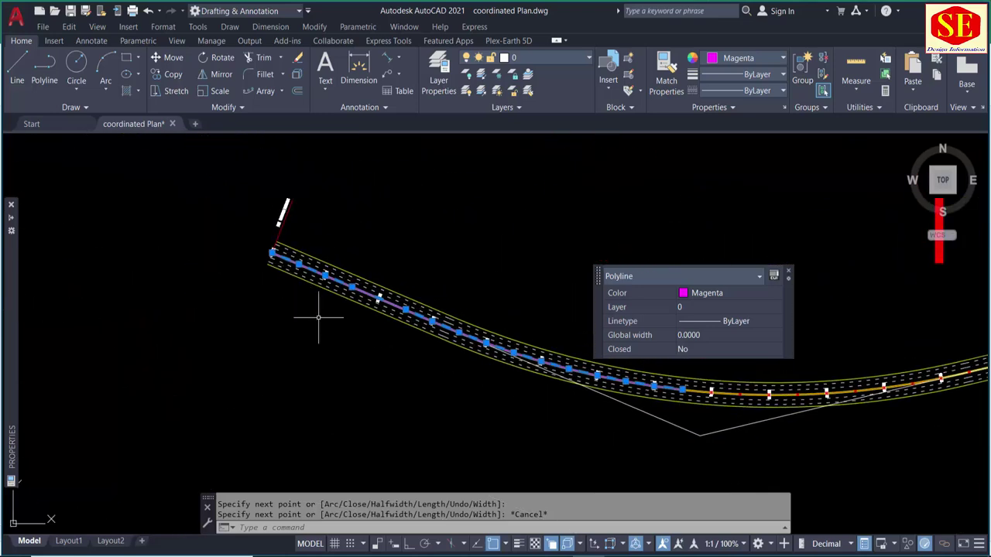
pyautogui.write('LI')
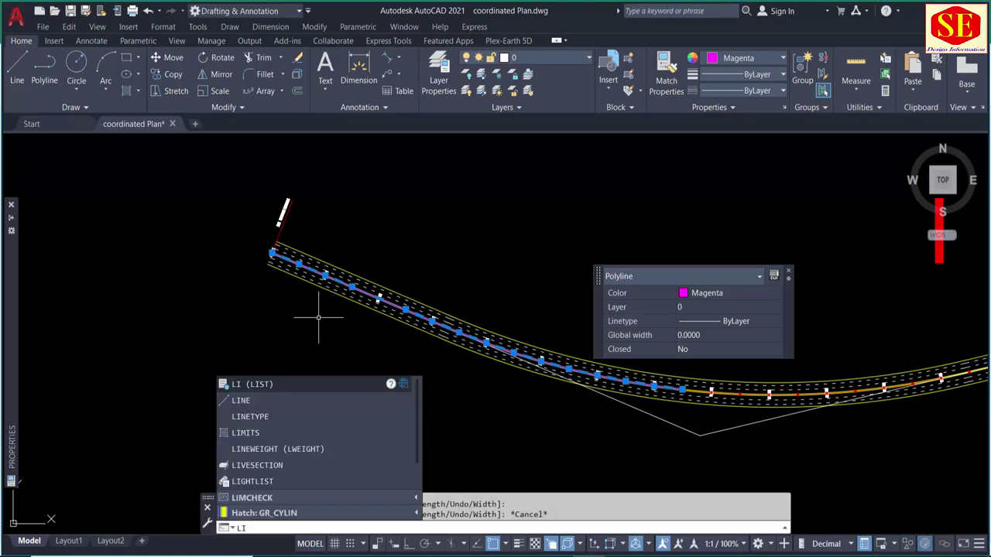
pyautogui.press('Return')
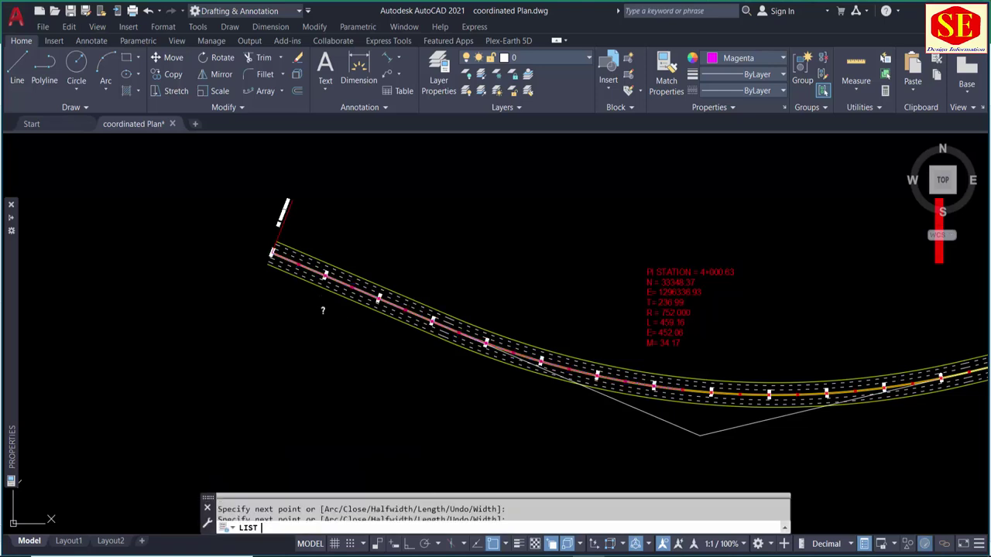
pyautogui.press('Return')
# Step: Copy every listed vertex coordinate row from the text window
pyautogui.moveTo(504, 432); pyautogui.dragTo(503, 396)
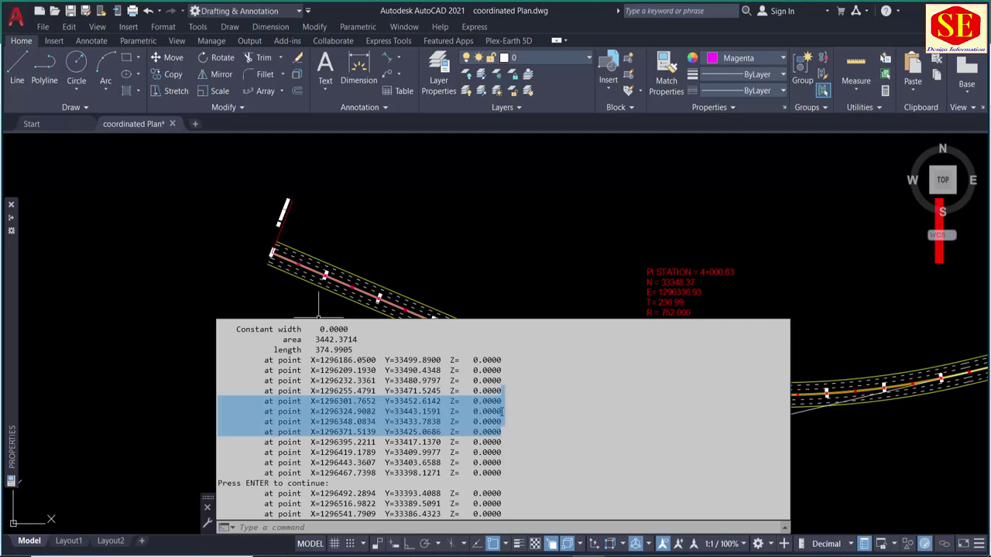
pyautogui.click(294, 360)
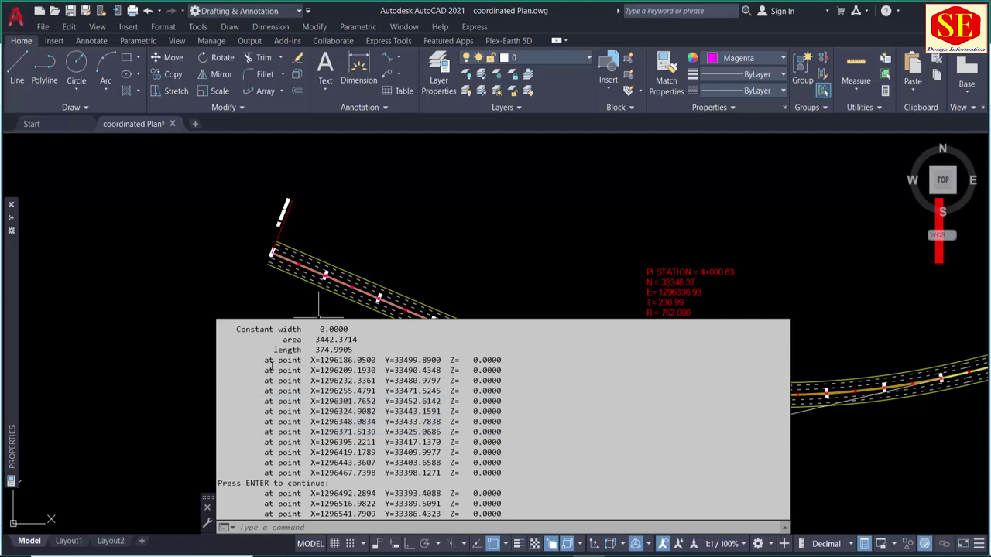
pyautogui.moveTo(348, 380)
pyautogui.mouseDown()
pyautogui.moveTo(539, 472)
pyautogui.moveTo(550, 517)
pyautogui.mouseUp()
pyautogui.rightClick(354, 422)
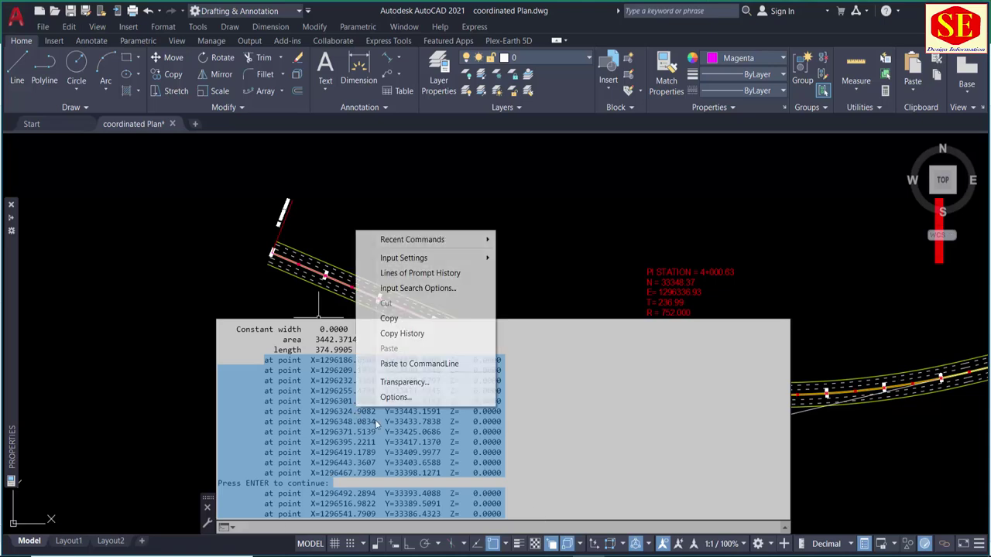
pyautogui.click(389, 319)
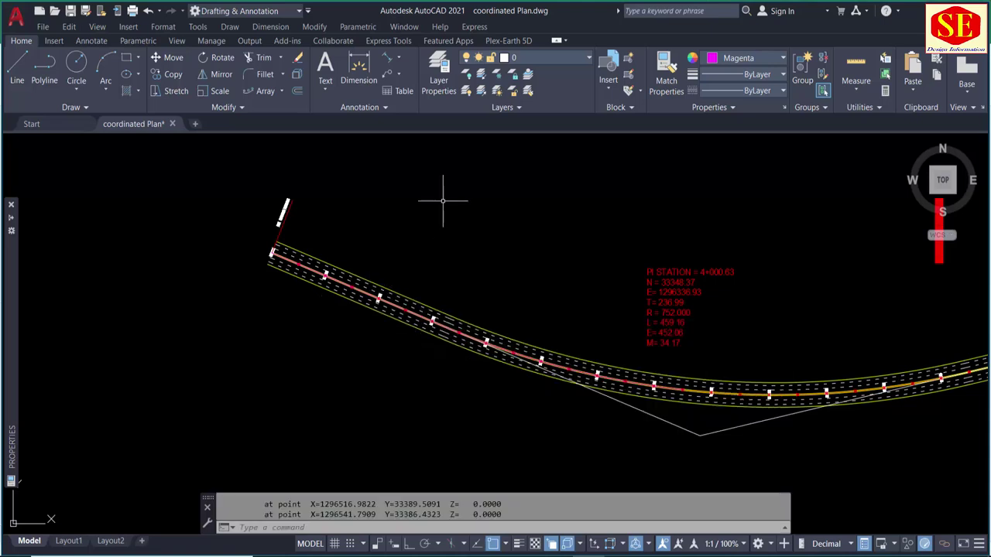
# Step: Paste the copied point list into the drawing as text, then go to Excel
pyautogui.hotkey('ctrl', 'v')
pyautogui.click(447, 183)
pyautogui.scroll(5, 433, 182)
pyautogui.scroll(3, 402, 176)
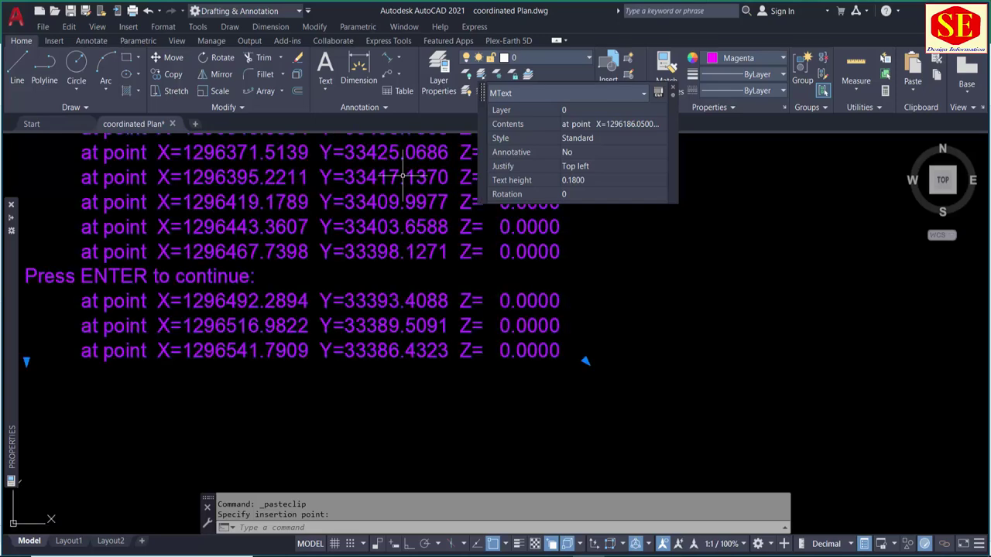
pyautogui.scroll(-4, 374, 218)
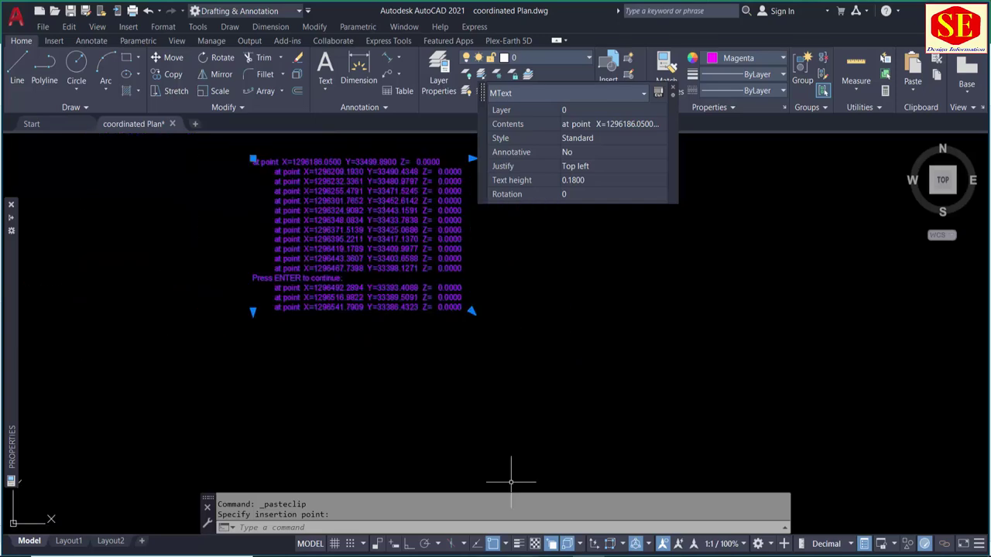
pyautogui.click(562, 496)
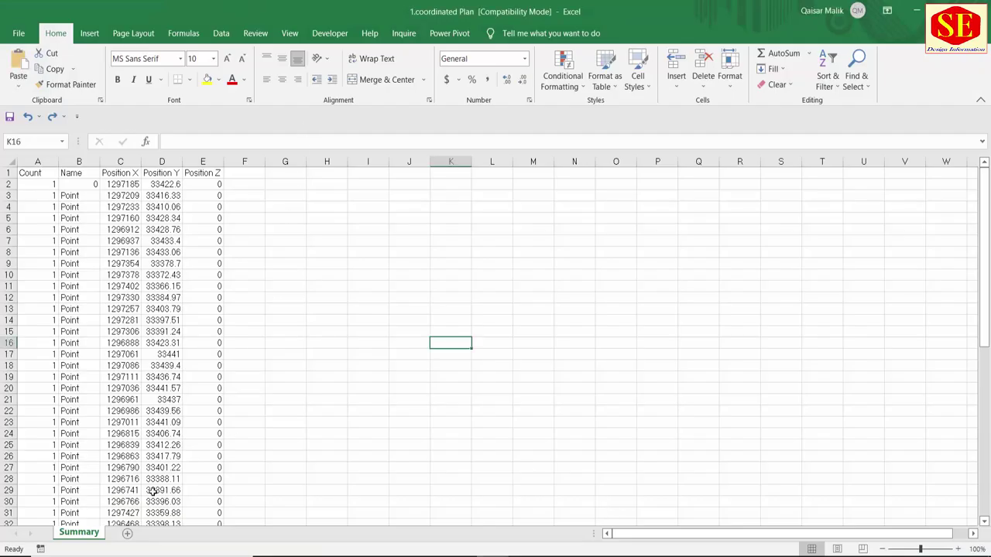
# Step: Paste the vertex listing into a new sheet at C5 and select C5:C21 with the Data tab showing
pyautogui.click(129, 534)
pyautogui.click(117, 216)
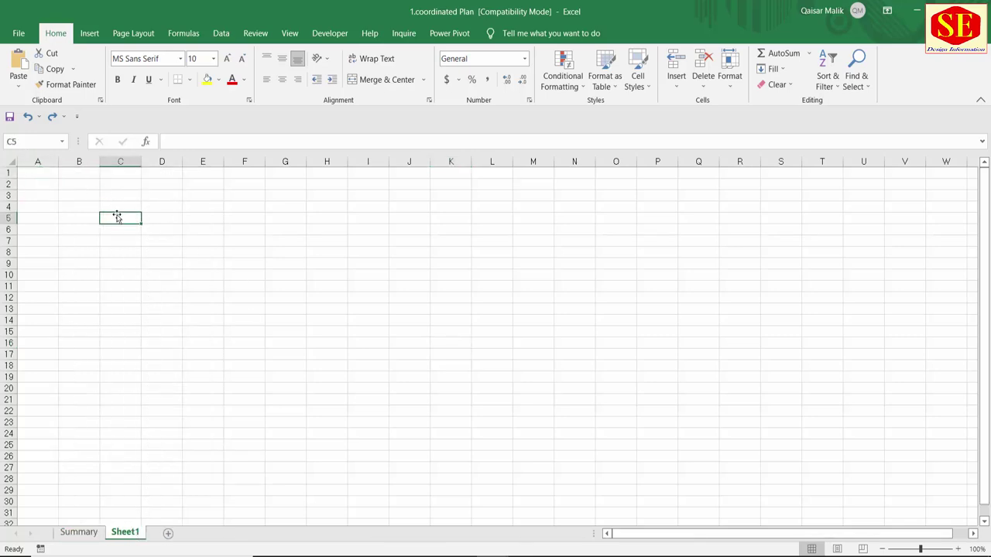
pyautogui.rightClick(113, 220)
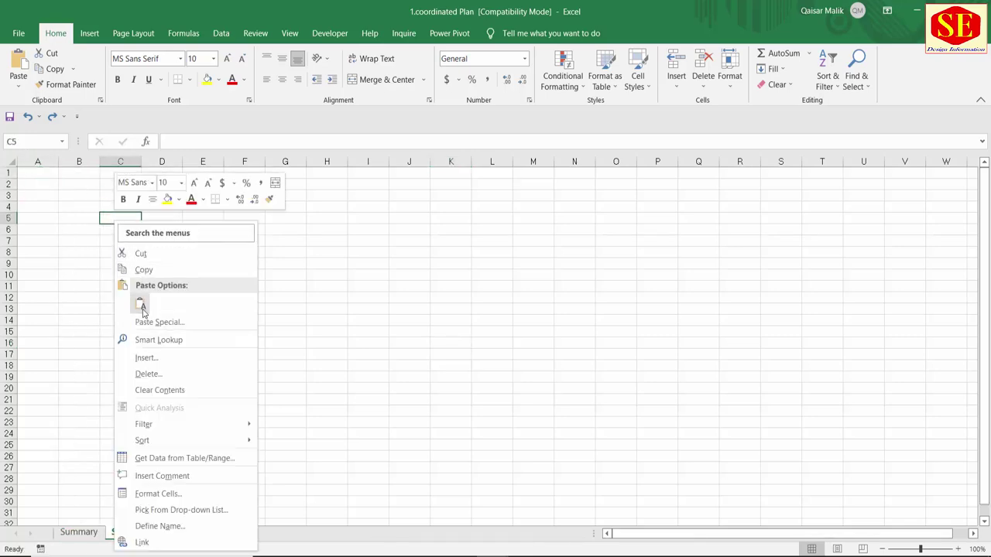
pyautogui.click(140, 302)
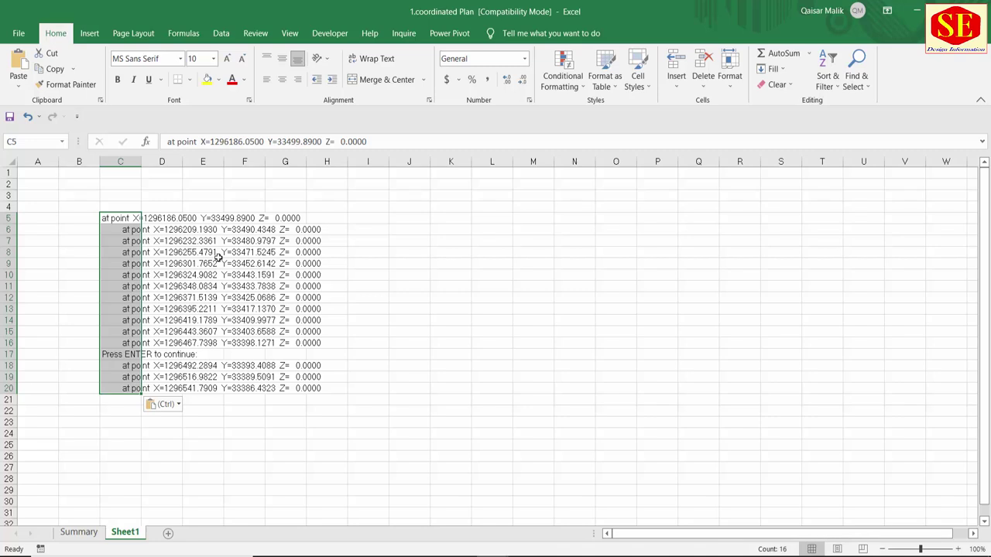
pyautogui.click(222, 34)
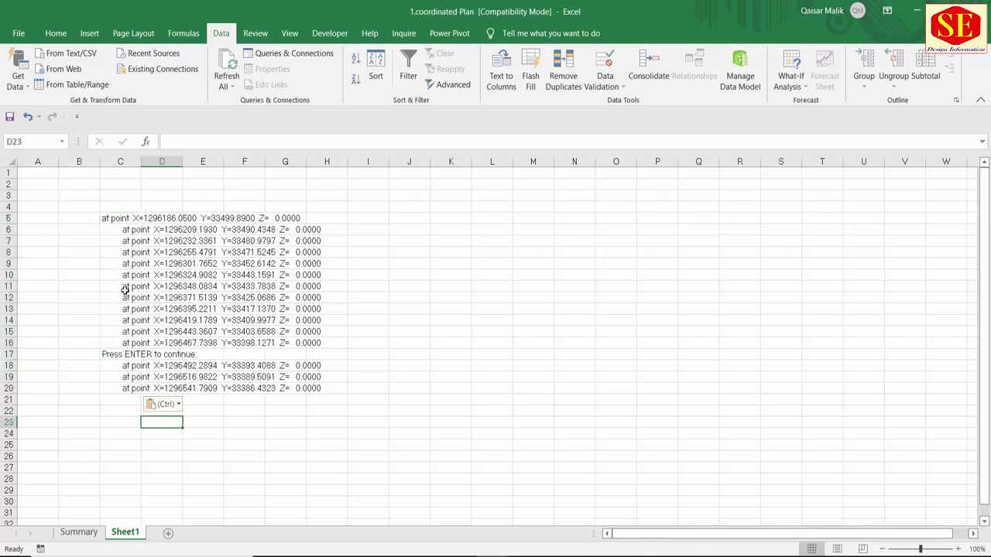
pyautogui.moveTo(134, 219); pyautogui.dragTo(135, 394)
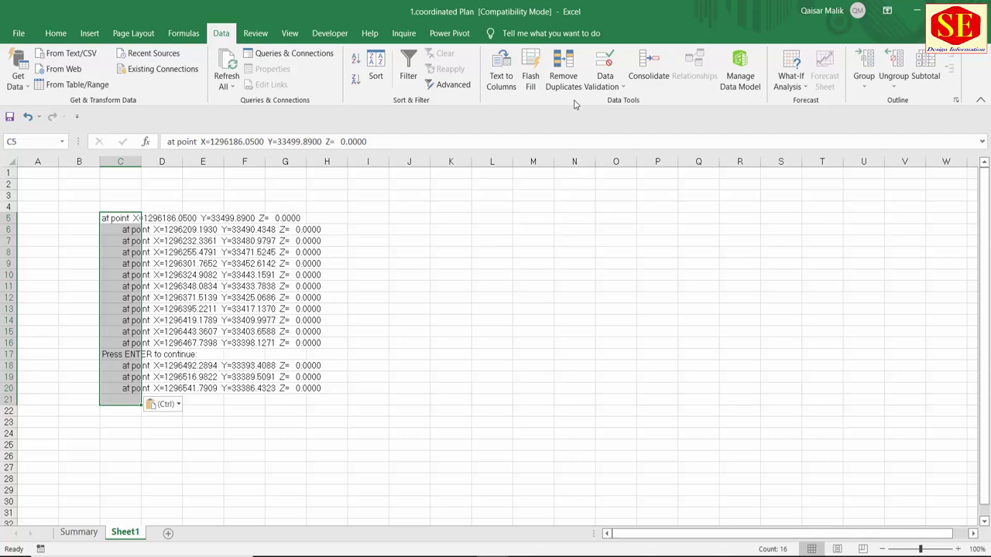
# Step: Split column C with fixed-width Text to Columns, adjusting breaks so X lands in F and Y in H
pyautogui.click(499, 82)
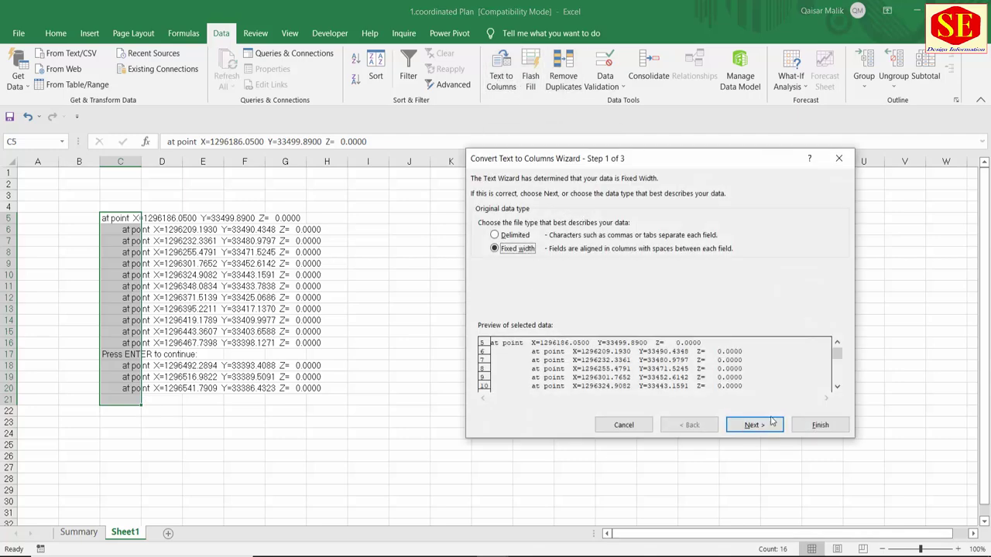
pyautogui.click(757, 431)
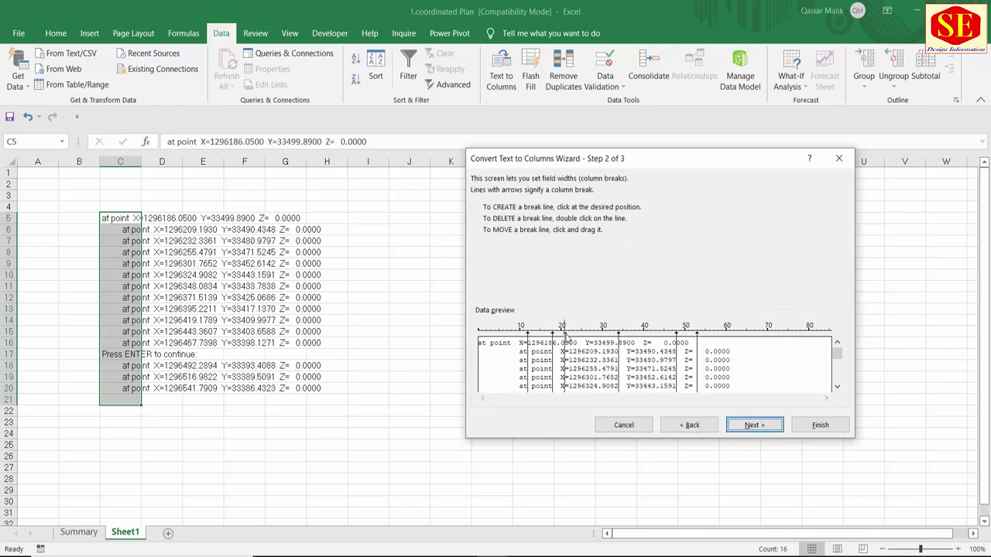
pyautogui.click(568, 337)
pyautogui.click(639, 340)
pyautogui.moveTo(638, 341); pyautogui.dragTo(635, 341)
pyautogui.moveTo(836, 355); pyautogui.dragTo(837, 364)
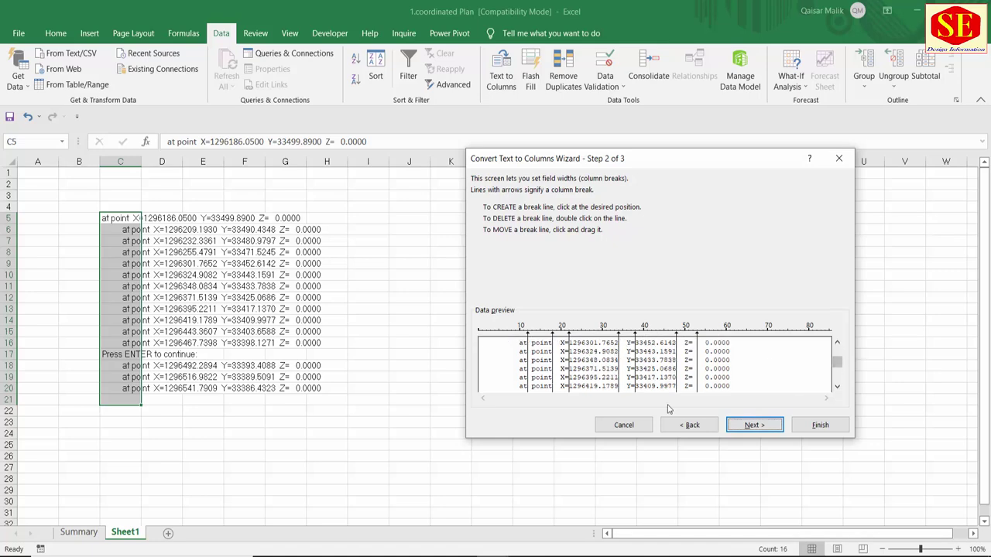
pyautogui.click(753, 425)
pyautogui.click(819, 425)
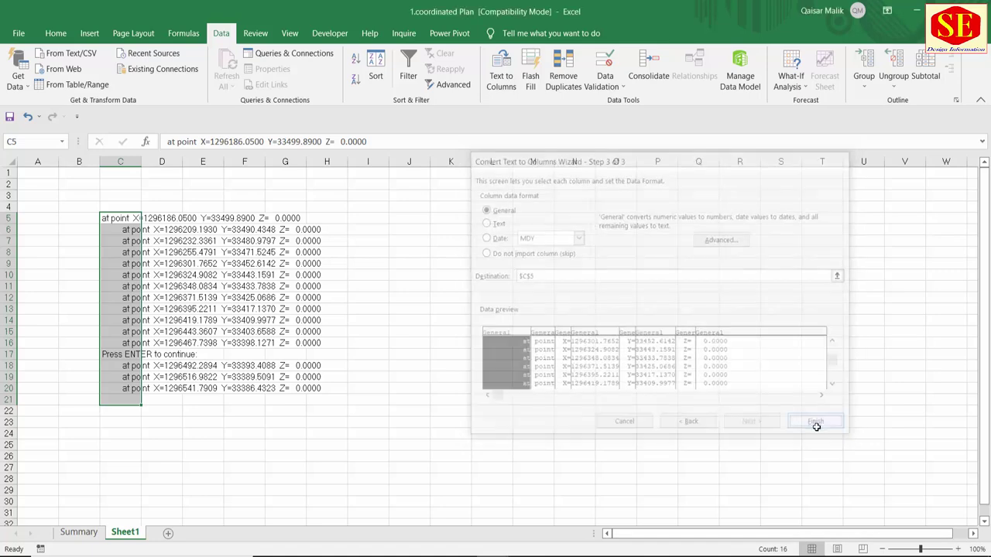
pyautogui.click(373, 487)
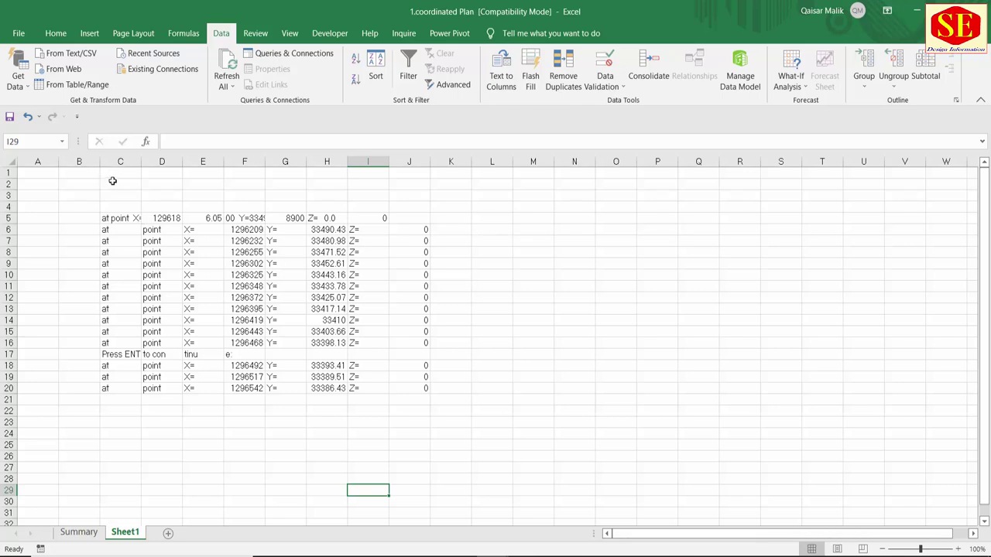
# Step: Clear the leftover text in columns C–E, the Y= labels in G, and malformed row 5
pyautogui.moveTo(111, 175)
pyautogui.mouseDown()
pyautogui.moveTo(157, 196)
pyautogui.moveTo(195, 384)
pyautogui.mouseUp()
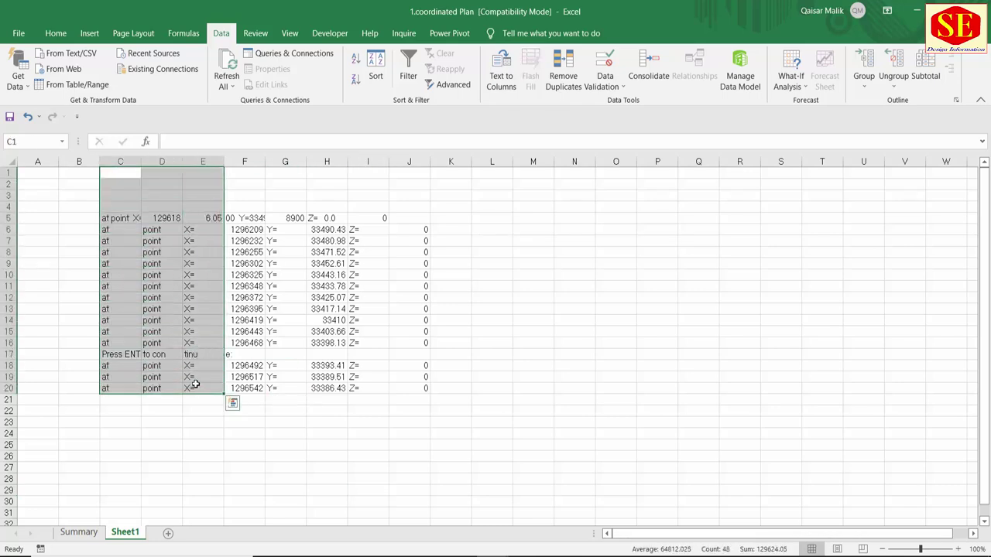
pyautogui.press('Delete')
pyautogui.moveTo(291, 207); pyautogui.dragTo(263, 410)
pyautogui.press('Delete')
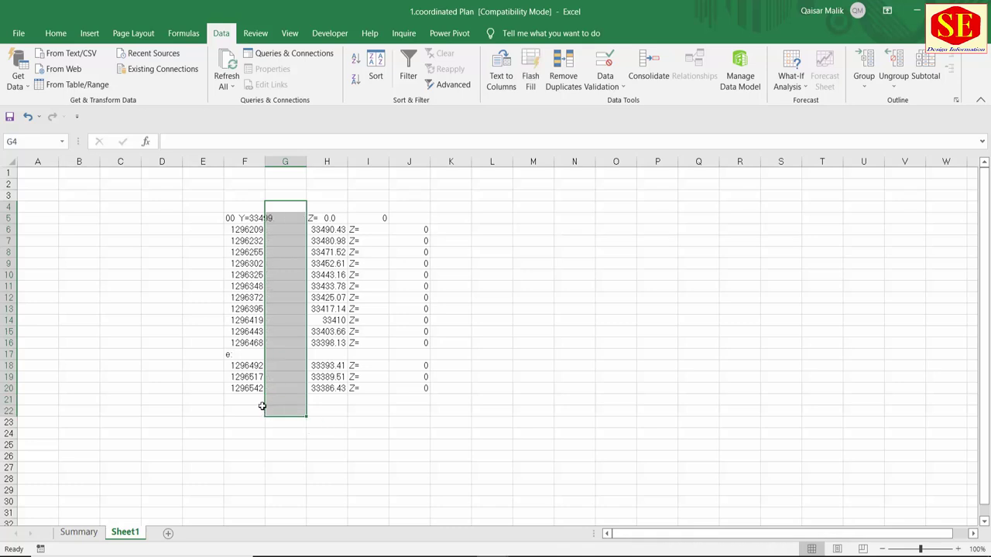
pyautogui.moveTo(220, 219); pyautogui.dragTo(443, 219)
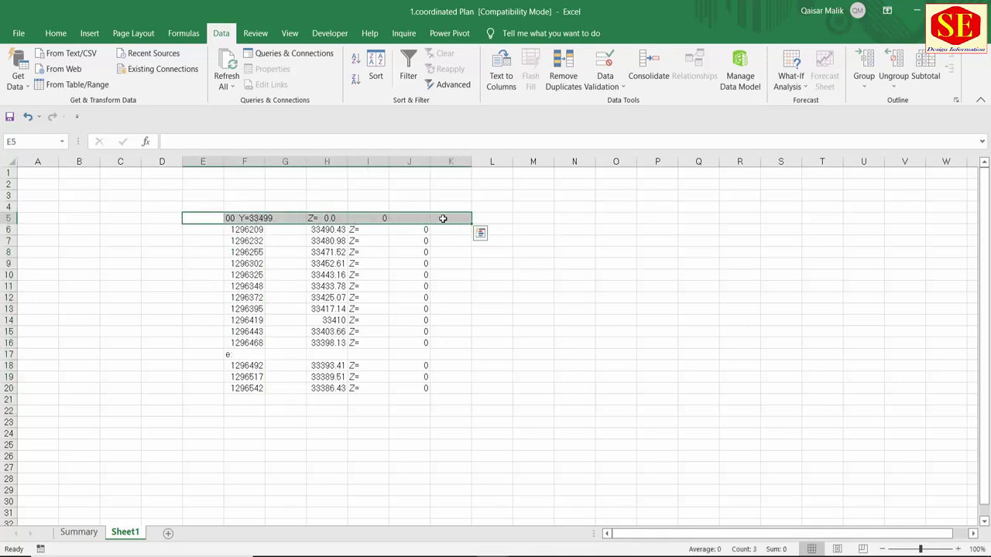
pyautogui.press('Delete')
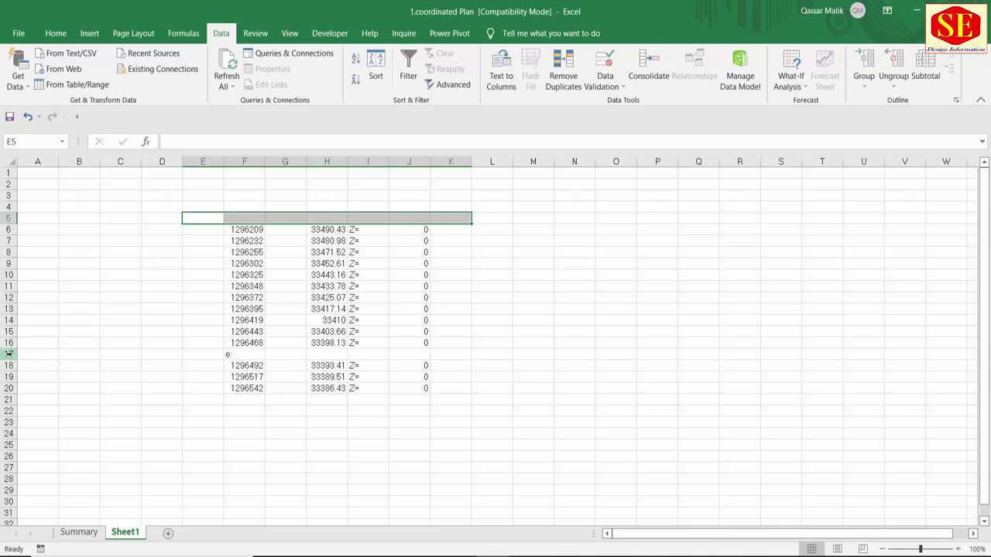
# Step: Delete empty row 17 and clear the Z= labels and zeros in columns I to L
pyautogui.click(8, 355)
pyautogui.rightClick(8, 355)
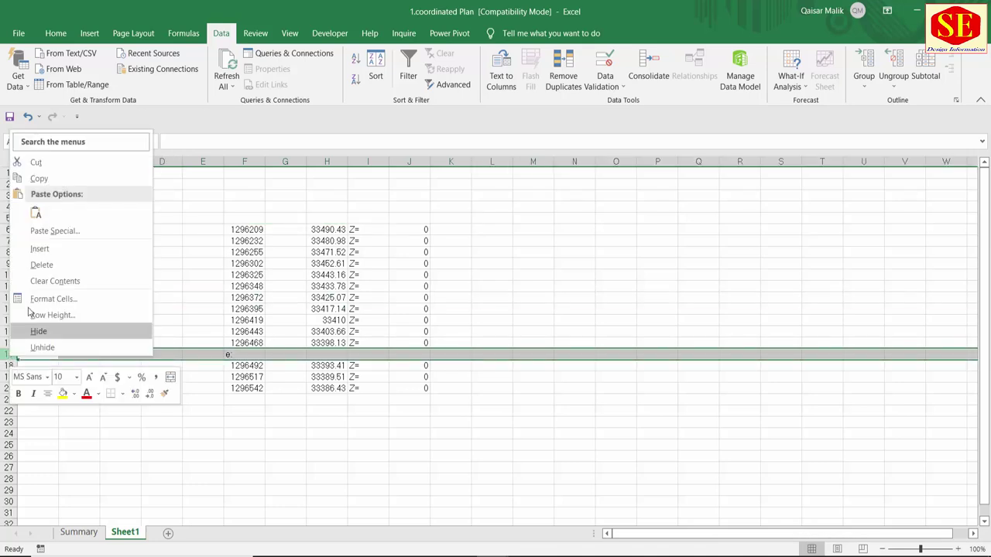
pyautogui.click(39, 264)
pyautogui.click(464, 410)
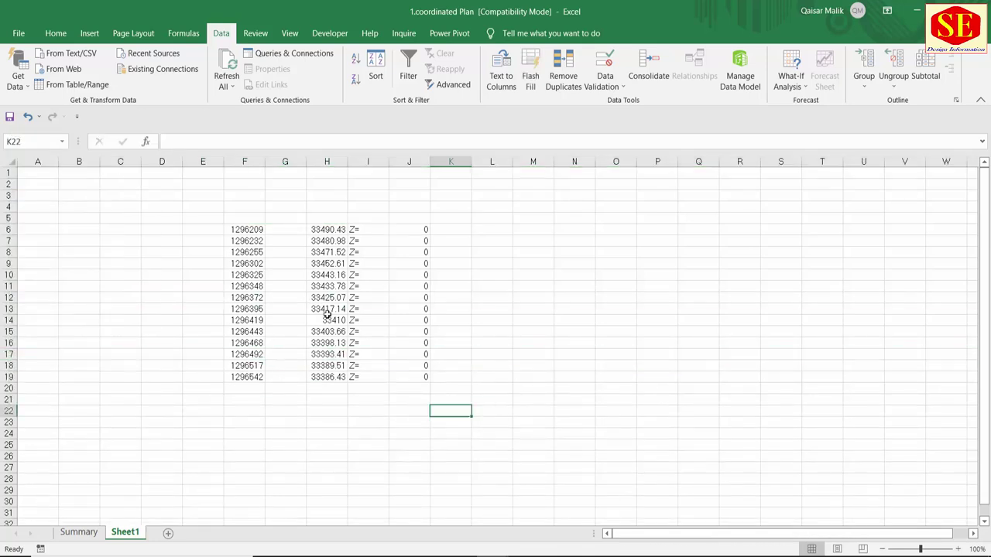
pyautogui.click(363, 182)
pyautogui.moveTo(368, 185); pyautogui.dragTo(511, 410)
pyautogui.press('Delete')
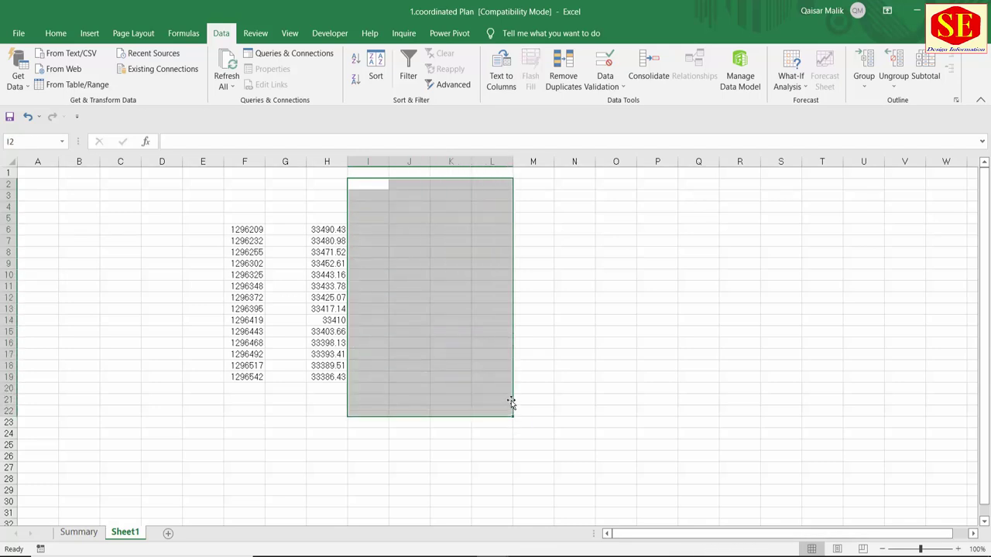
pyautogui.click(240, 354)
# Step: Verify the full precision of an X/Y value pair and switch to the Summary sheet
pyautogui.click(242, 240)
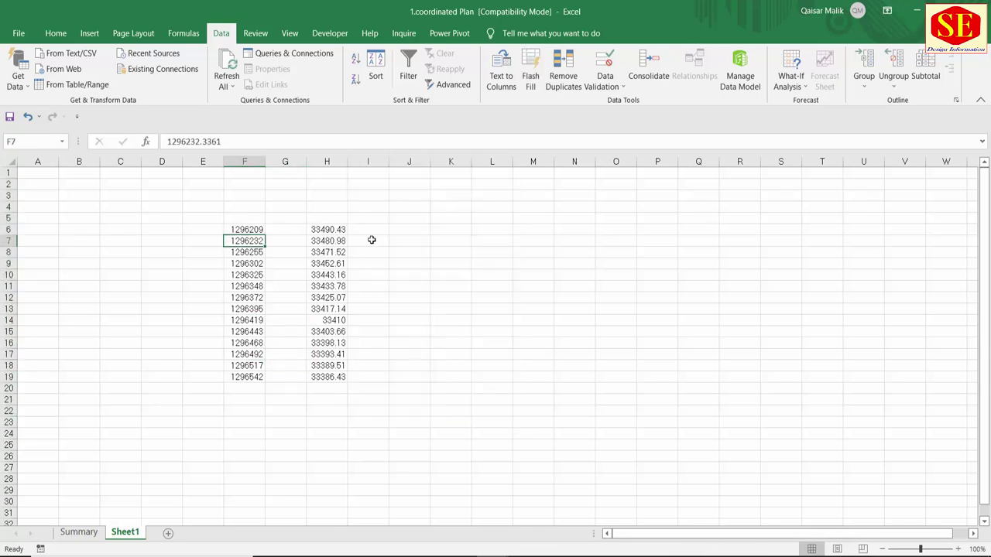
pyautogui.click(338, 241)
pyautogui.click(78, 532)
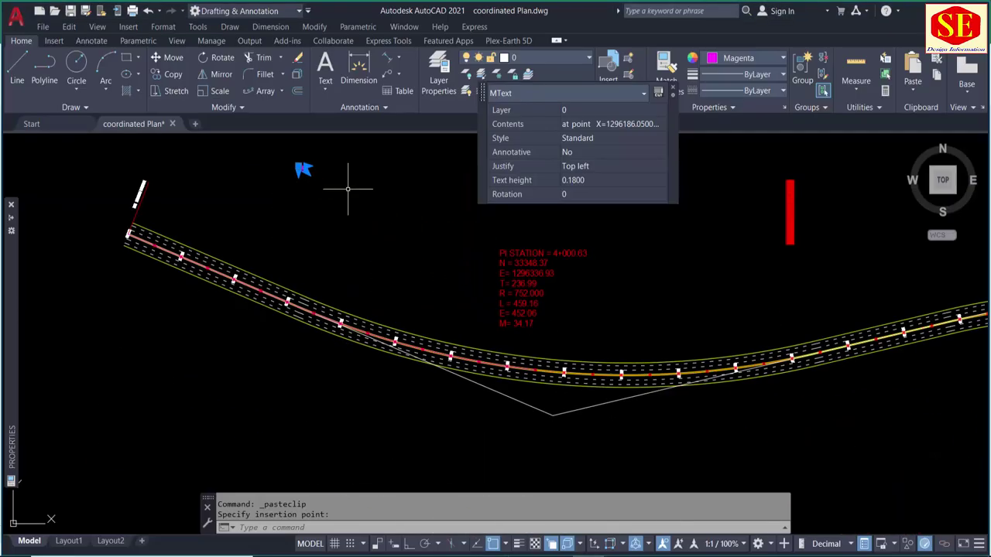
# Step: Cancel the pending paste and pan along the road alignment to inspect both PI STATION notes
pyautogui.press('Escape')
pyautogui.moveTo(759, 345); pyautogui.dragTo(634, 310, button='middle')
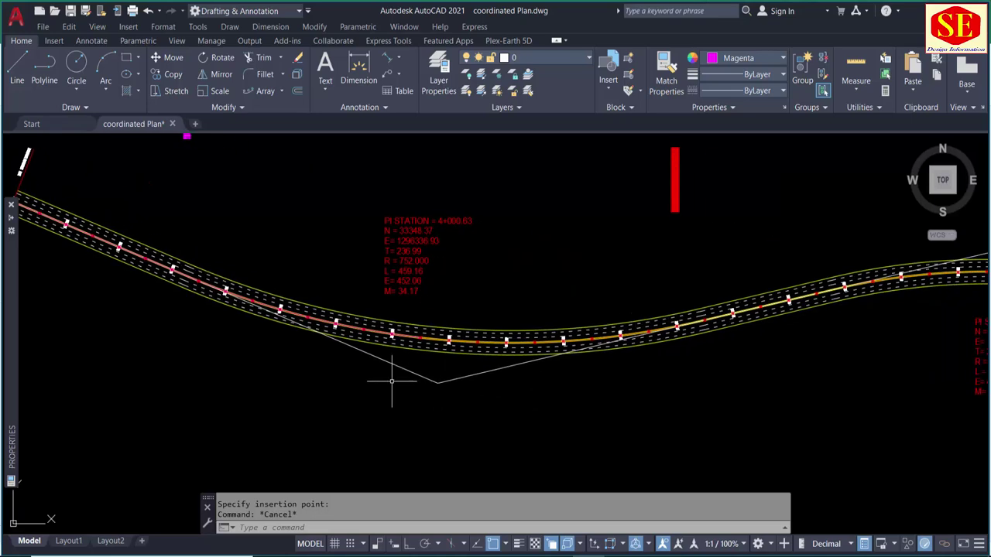
pyautogui.scroll(5, 383, 364)
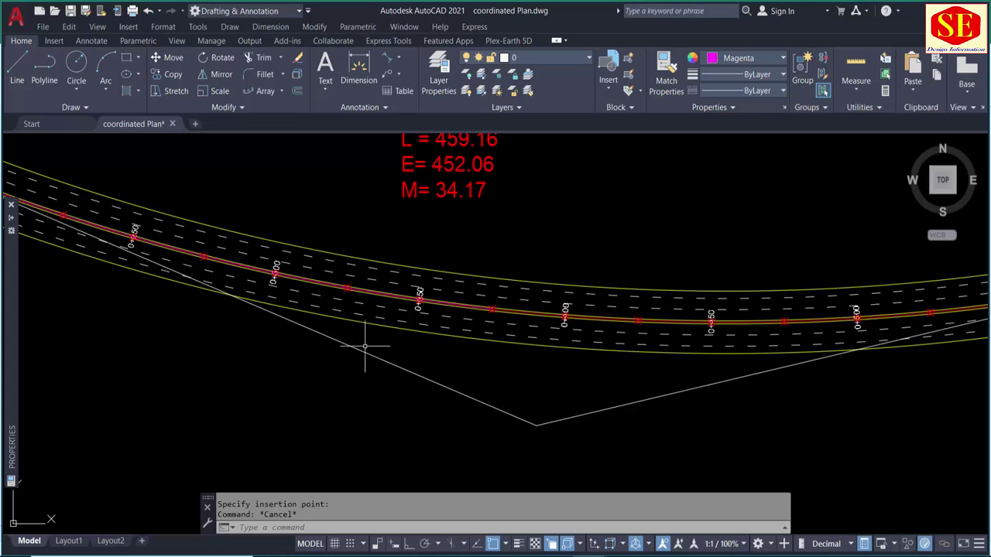
pyautogui.scroll(3, 404, 287)
pyautogui.scroll(-3, 404, 287)
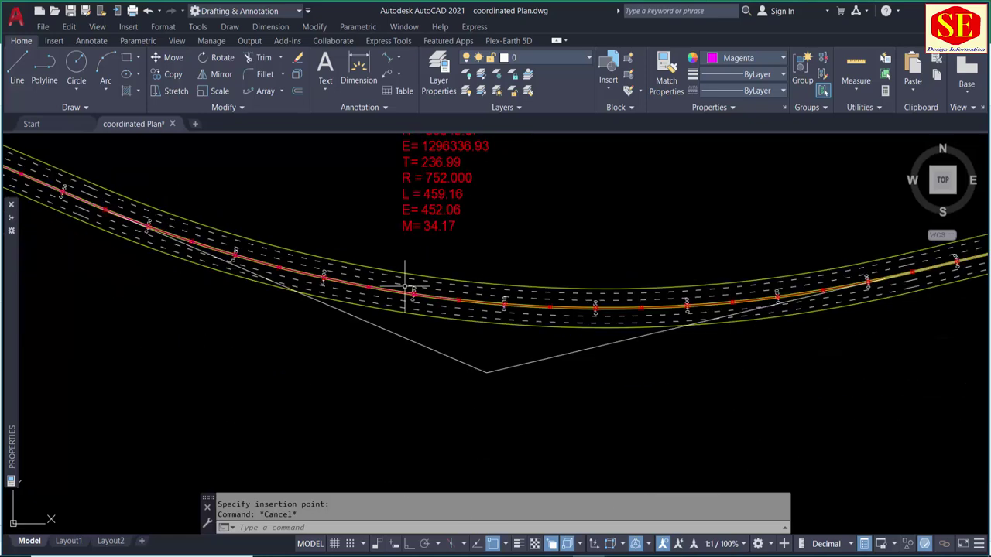
pyautogui.moveTo(253, 252); pyautogui.dragTo(489, 339, button='middle')
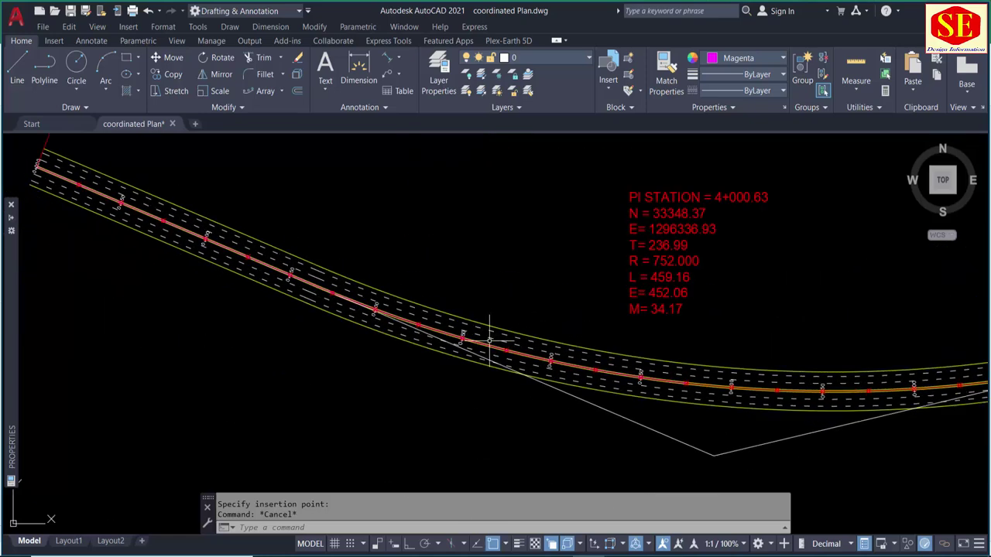
pyautogui.scroll(-3, 489, 339)
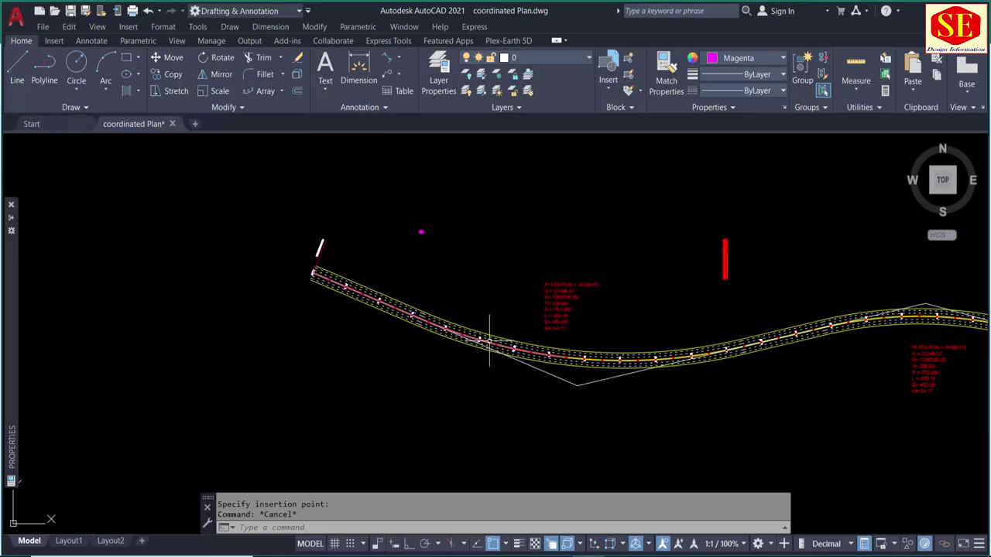
pyautogui.moveTo(657, 376); pyautogui.dragTo(468, 349, button='middle')
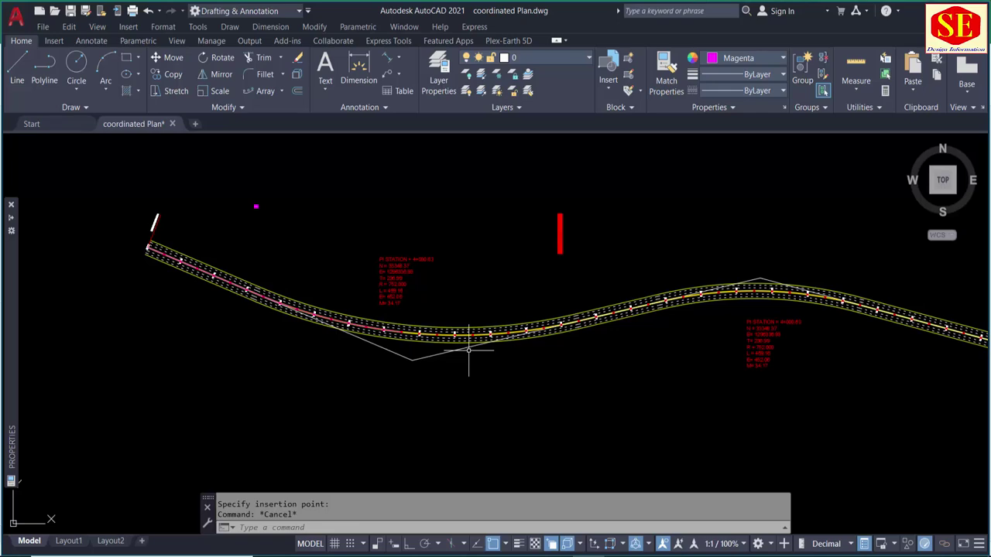
pyautogui.scroll(2, 469, 350)
pyautogui.scroll(2, 465, 348)
pyautogui.scroll(-4, 506, 376)
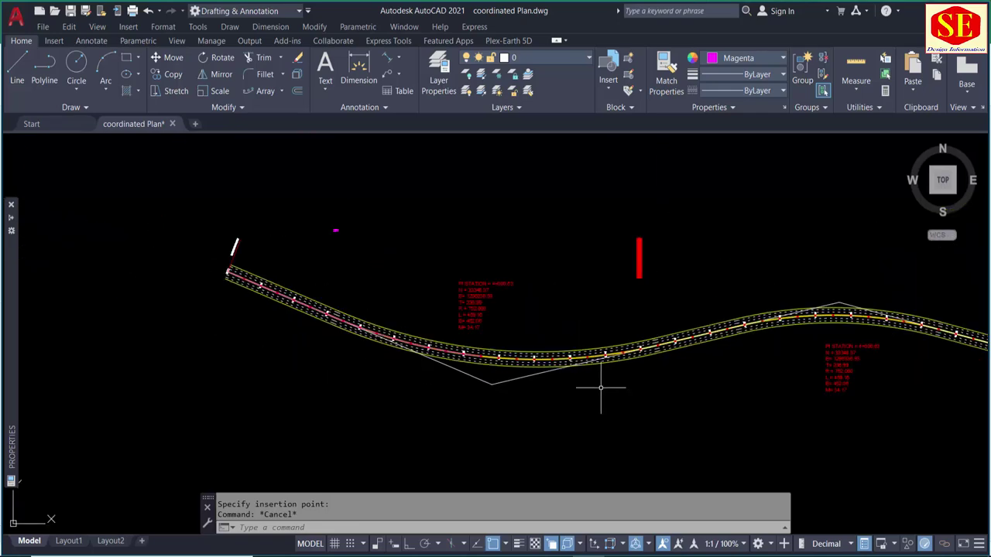
pyautogui.moveTo(599, 387); pyautogui.dragTo(403, 397, button='middle')
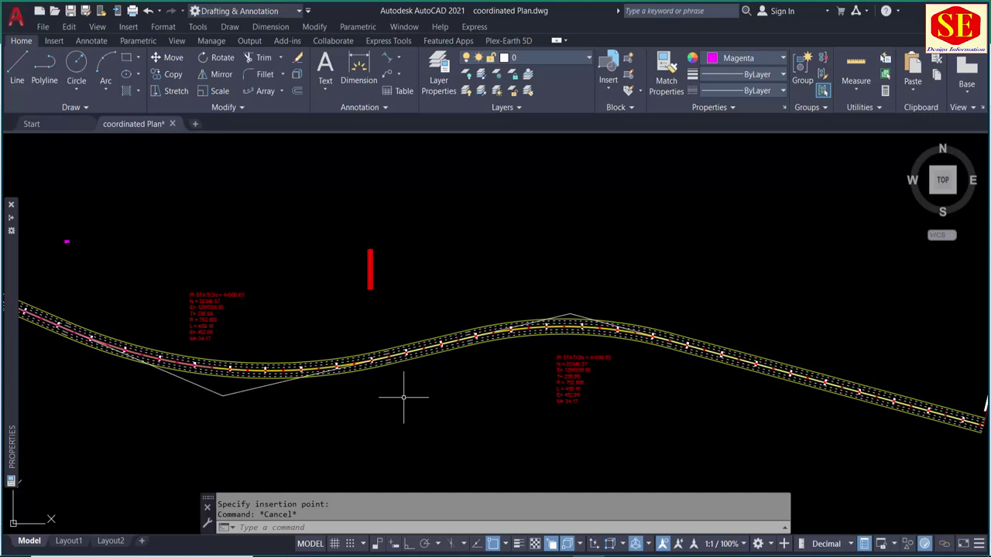